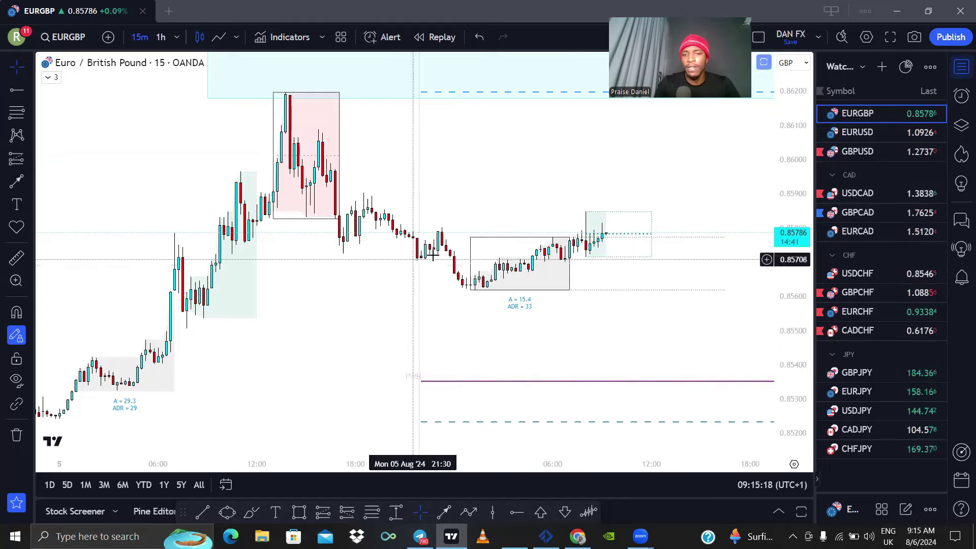
Examine the recent EURGBP price action on the 15-minute chart, from the 5 August high to the current session range
scroll(509, 233, down, 5)
scroll(492, 292, up, 3)
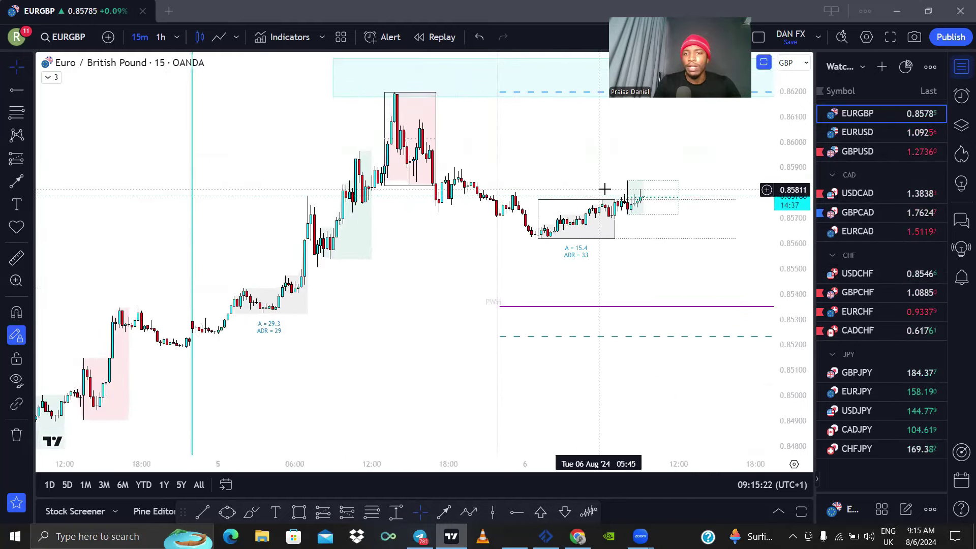
scroll(433, 187, up, 2)
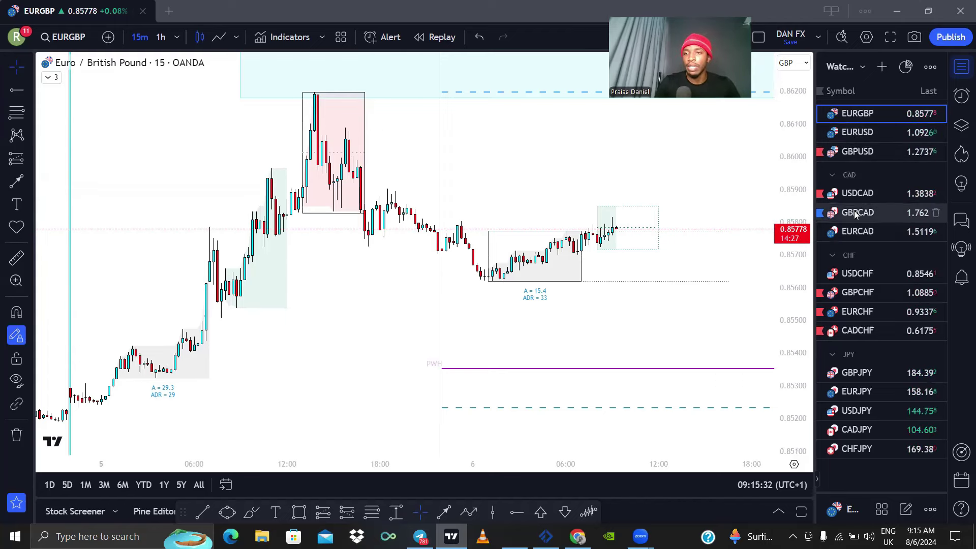
scroll(532, 194, down, 5)
scroll(524, 178, up, 5)
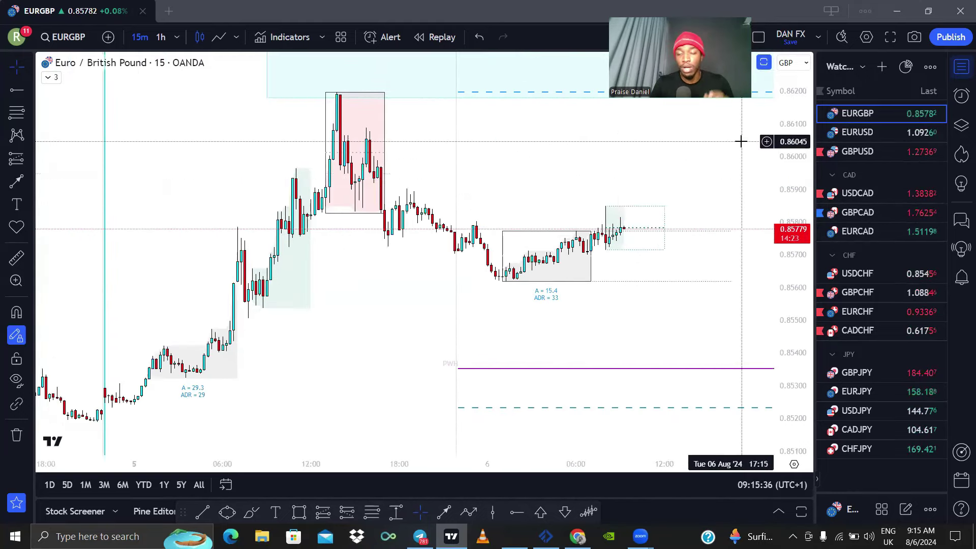
scroll(580, 163, down, 2)
scroll(583, 167, up, 4)
drag(570, 172, 585, 171)
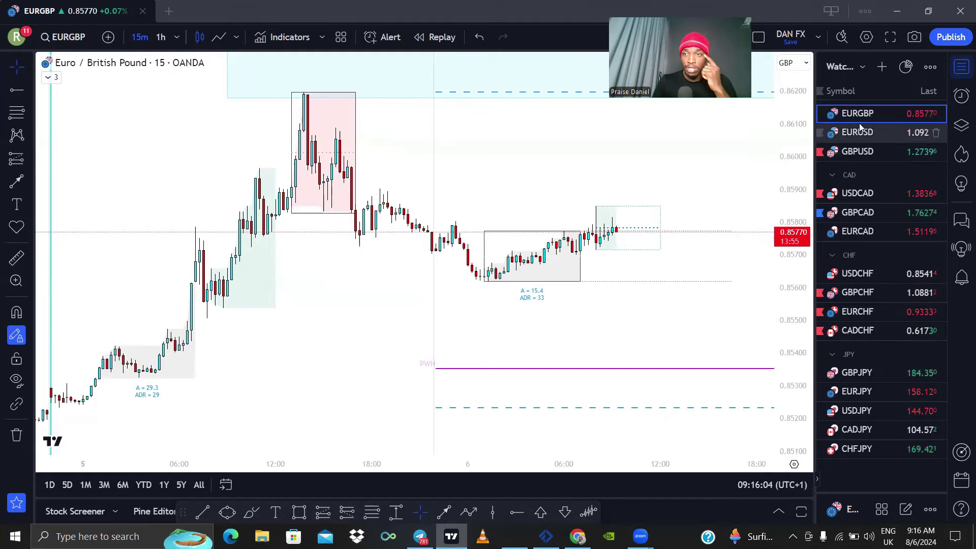
scroll(628, 217, down, 3)
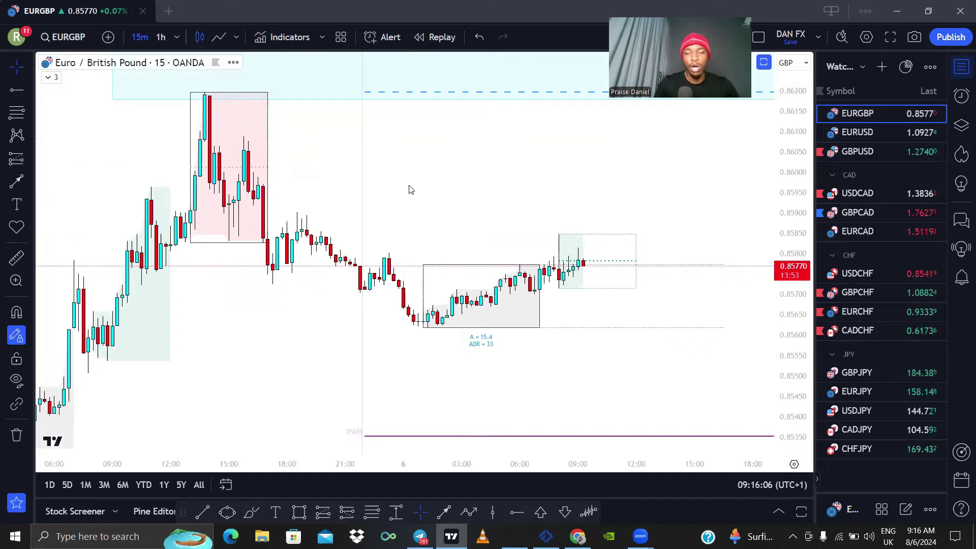
Switch the EURGBP chart to the 1-hour timeframe
key(1)
key(h)
key(Return)
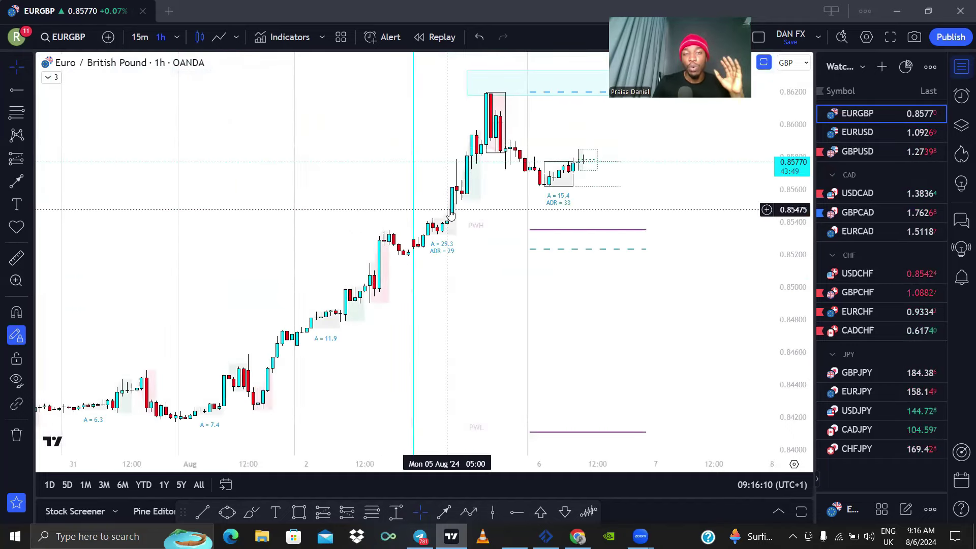
Examine EURGBP's hourly price history from mid-June through the early-August rally into the blue zone
drag(451, 216, 414, 244)
scroll(464, 220, down, 3)
scroll(444, 227, down, 5)
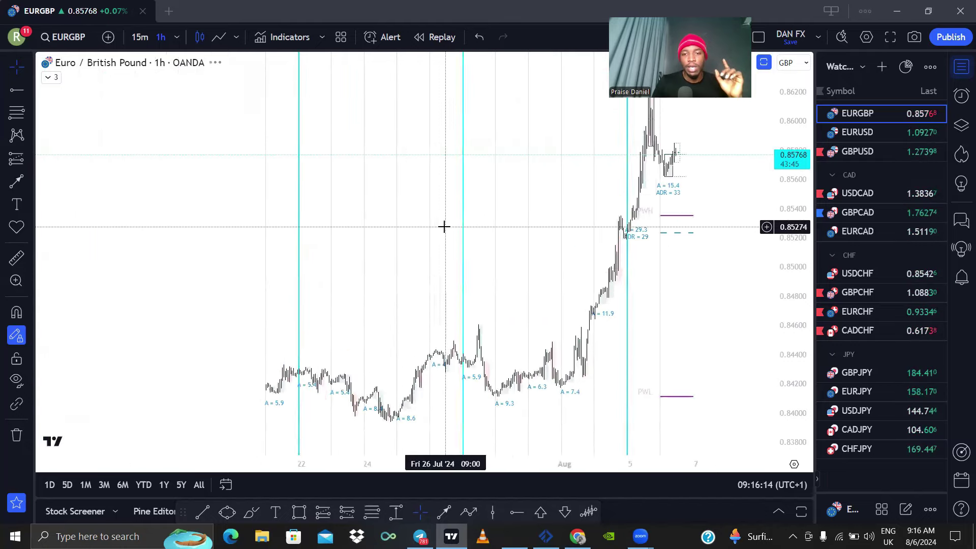
scroll(449, 226, up, 4)
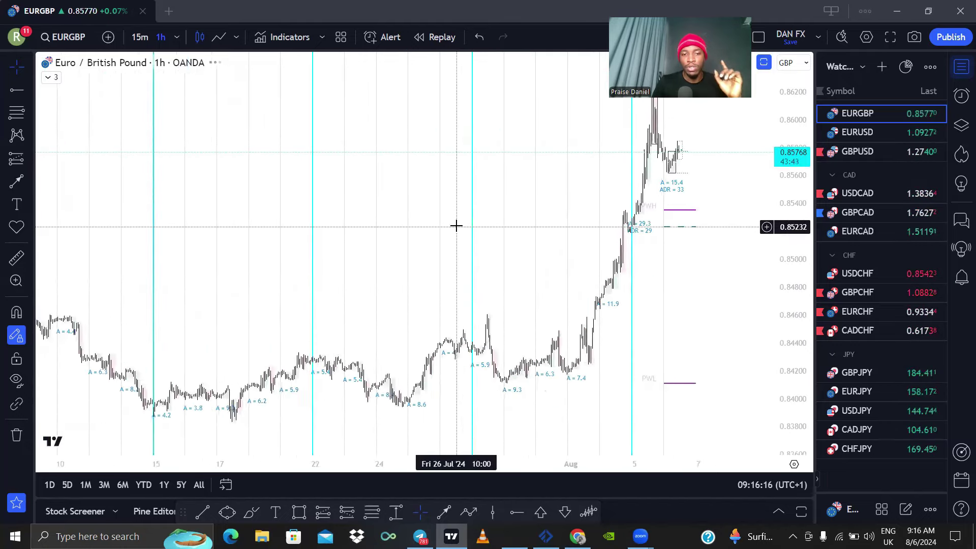
scroll(453, 188, down, 5)
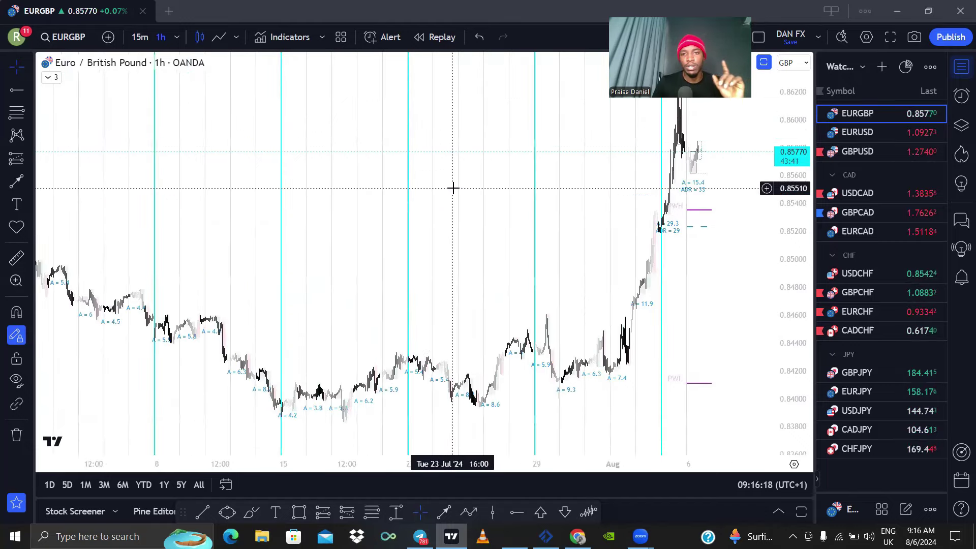
scroll(445, 234, up, 4)
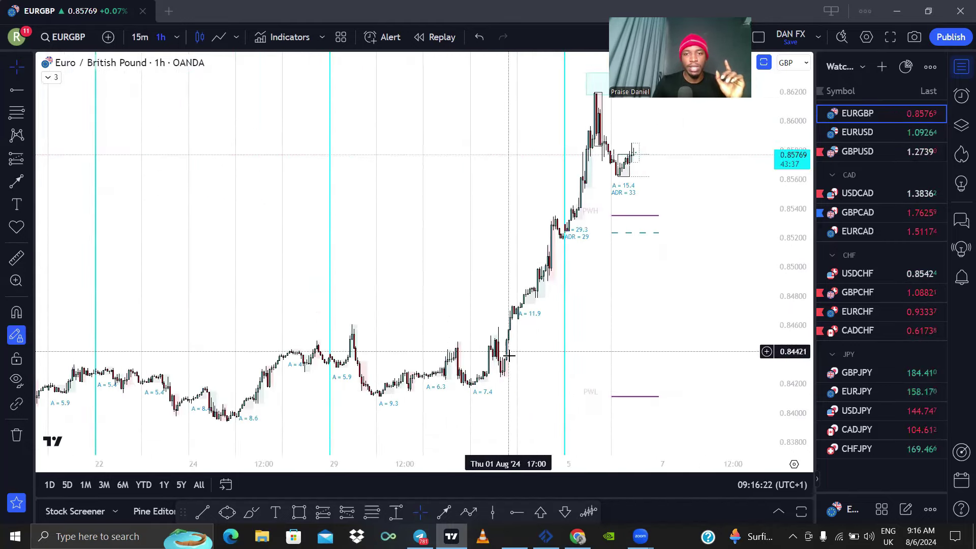
drag(569, 135, 597, 216)
scroll(597, 215, down, 3)
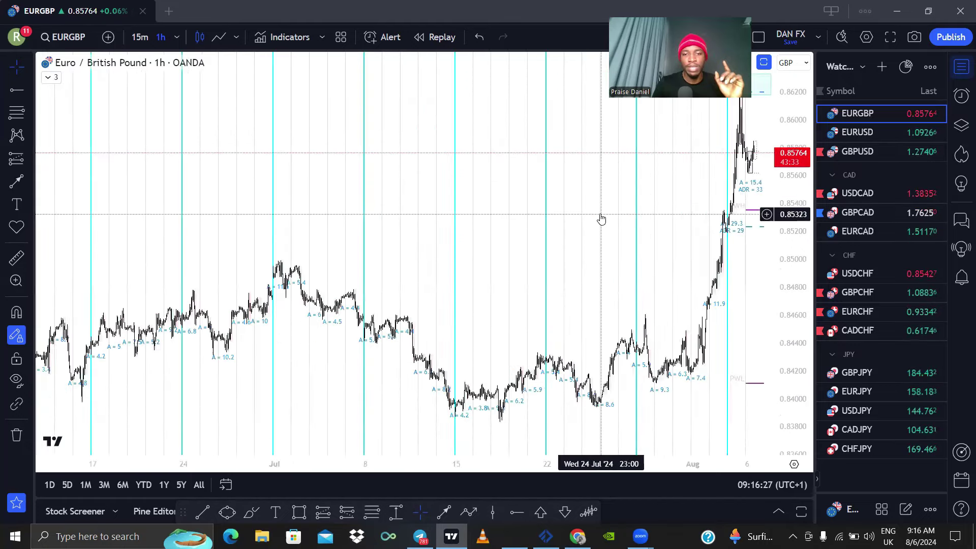
scroll(478, 320, up, 3)
scroll(582, 302, down, 3)
scroll(582, 302, up, 5)
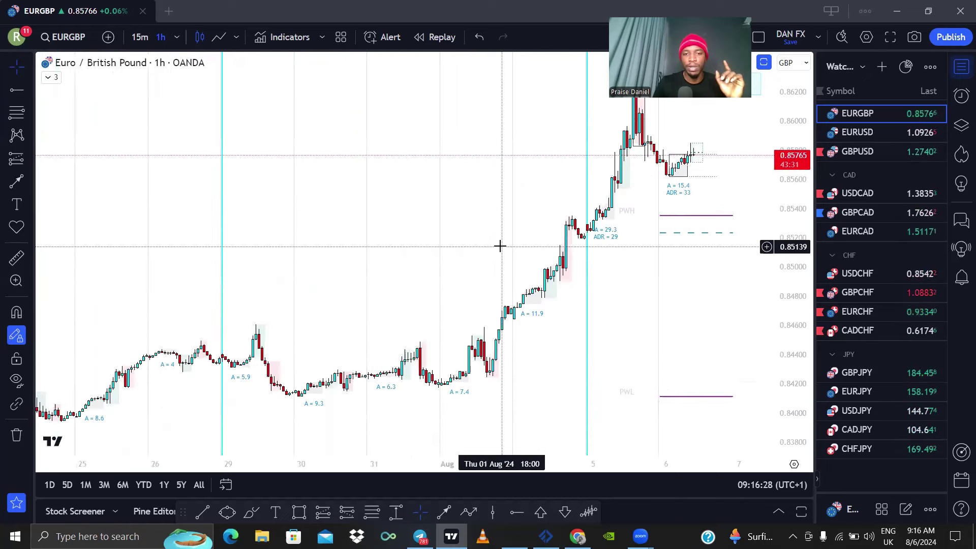
scroll(454, 165, up, 2)
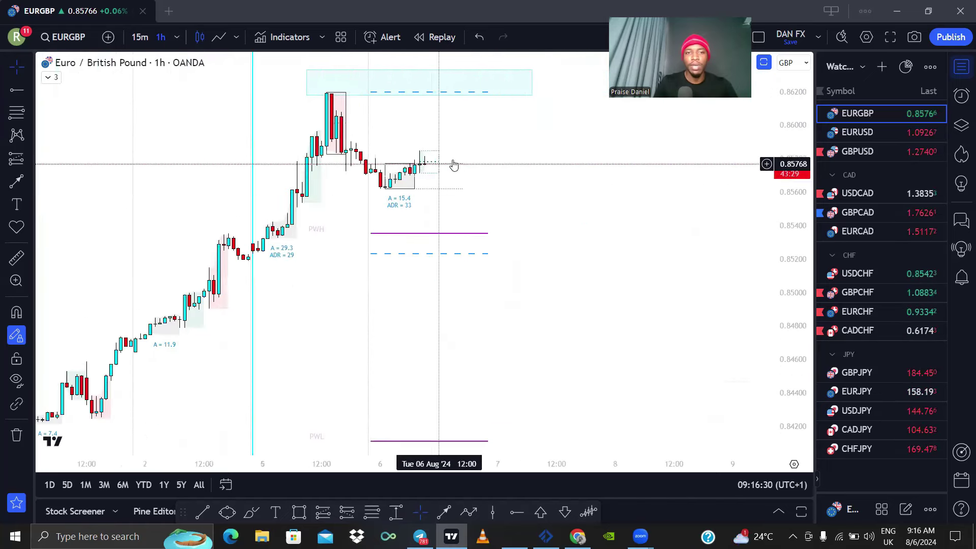
Brush a freehand path rising into the blue zone and falling back to the 6 August range, and undo it
click(14, 187)
click(70, 78)
drag(235, 199, 322, 94)
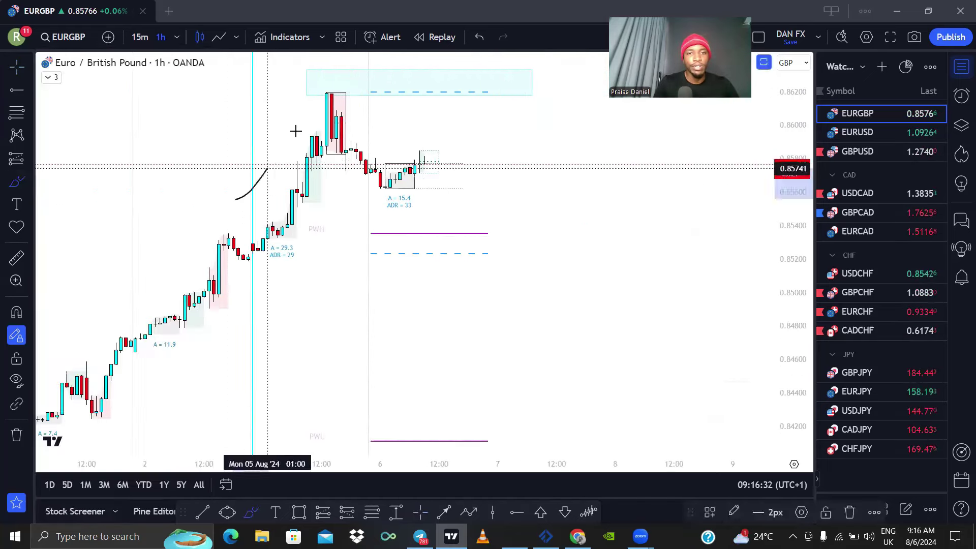
drag(340, 150, 414, 193)
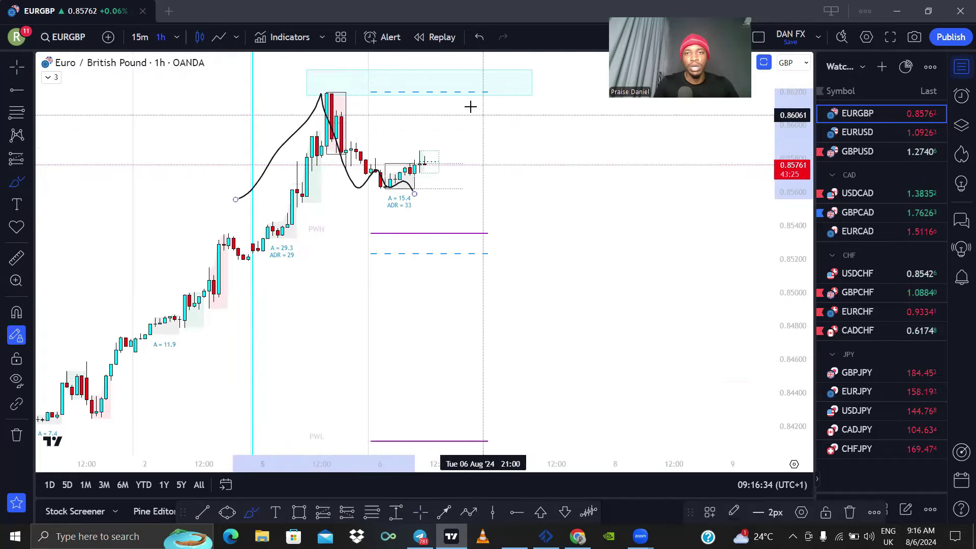
click(479, 37)
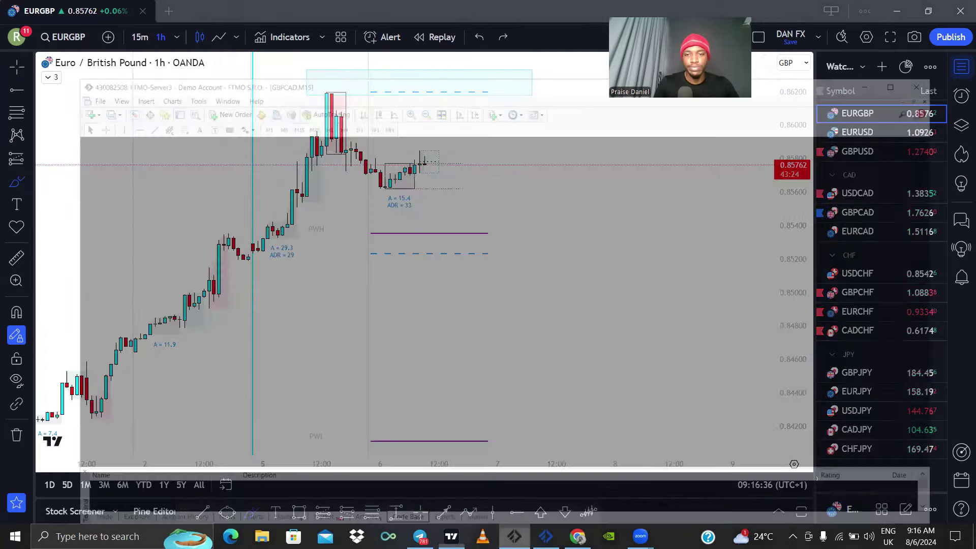
click(514, 537)
key(alt+Tab)
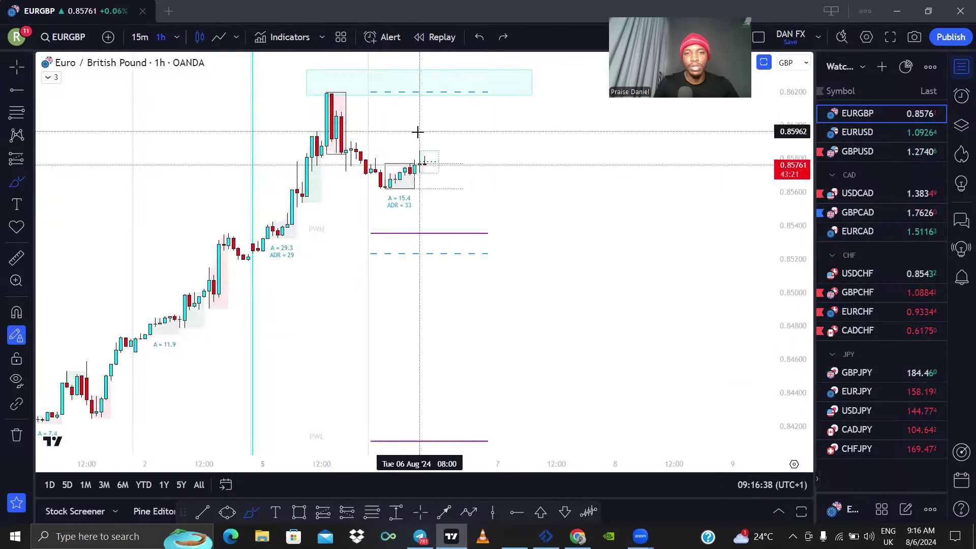
Draw a downward arrow in the empty area after the current EURGBP candles, from about 0.85823 to 0.85198
scroll(380, 131, down, 3)
scroll(366, 135, up, 3)
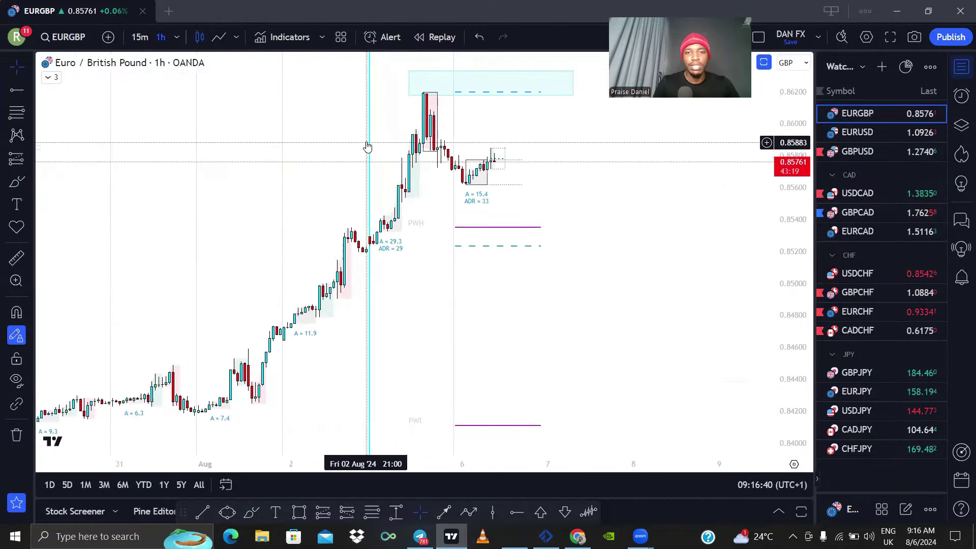
click(443, 512)
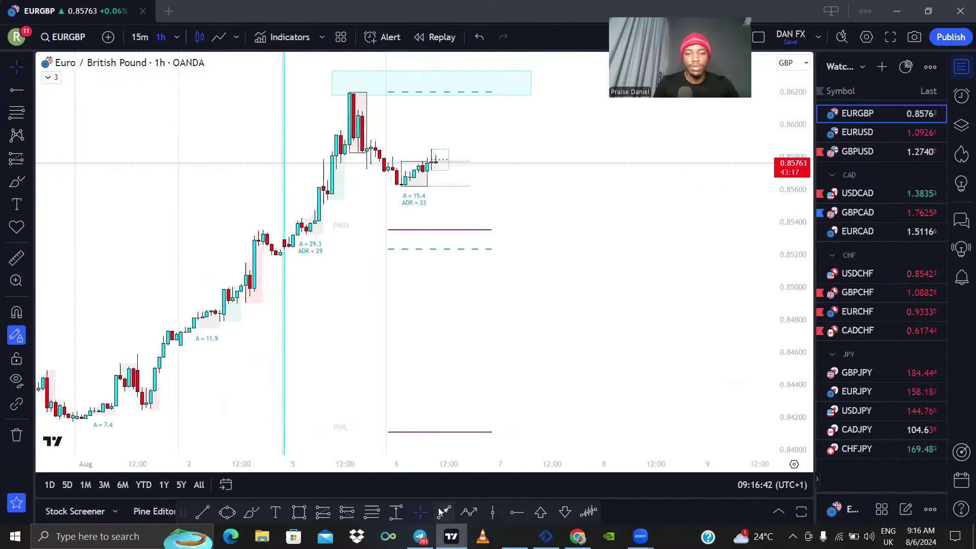
click(539, 153)
click(582, 253)
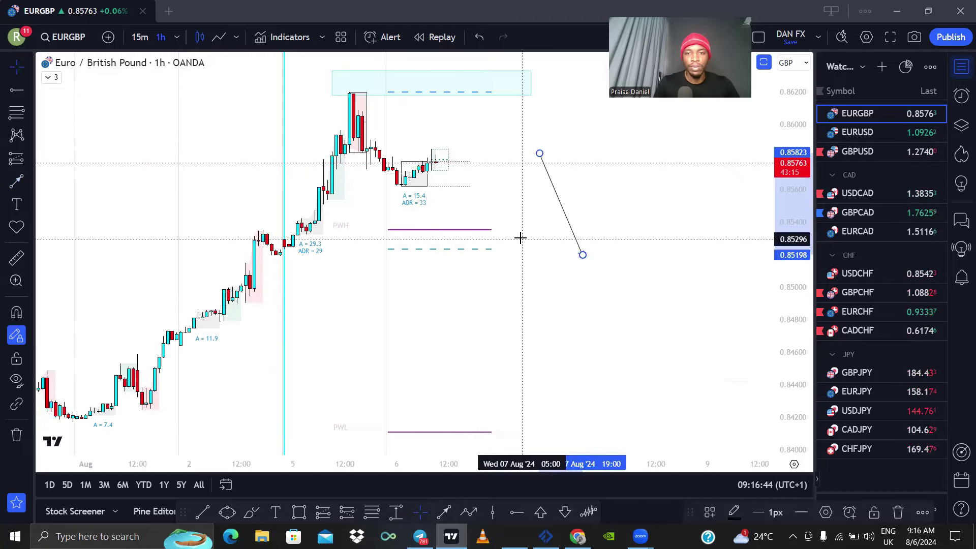
scroll(573, 259, up, 2)
scroll(510, 263, down, 4)
scroll(506, 290, up, 3)
scroll(517, 229, up, 2)
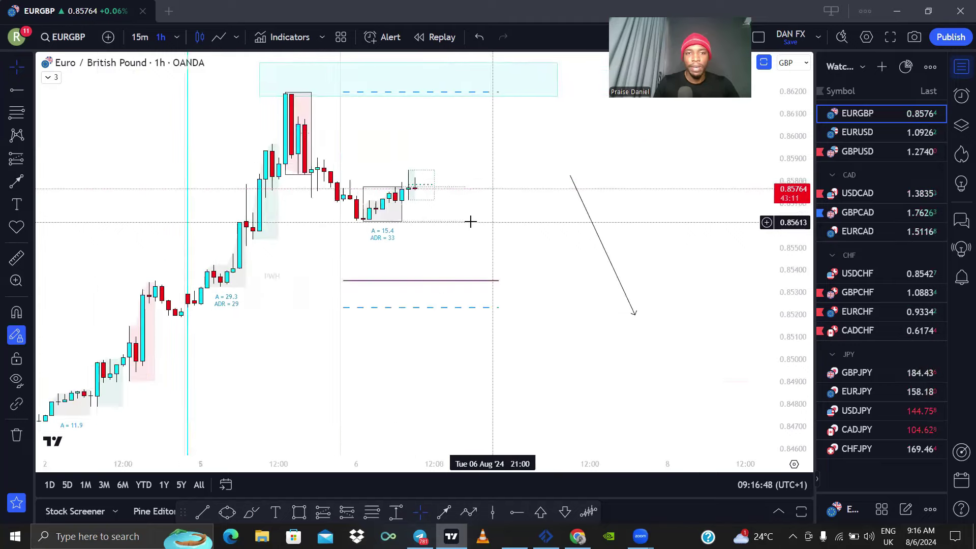
Circle the price action around and below the blue zone with the brush, and undo the stroke
click(29, 158)
click(285, 318)
mouse_move(368, 85)
mouse_down()
mouse_move(234, 153)
mouse_move(437, 242)
mouse_move(512, 85)
mouse_up()
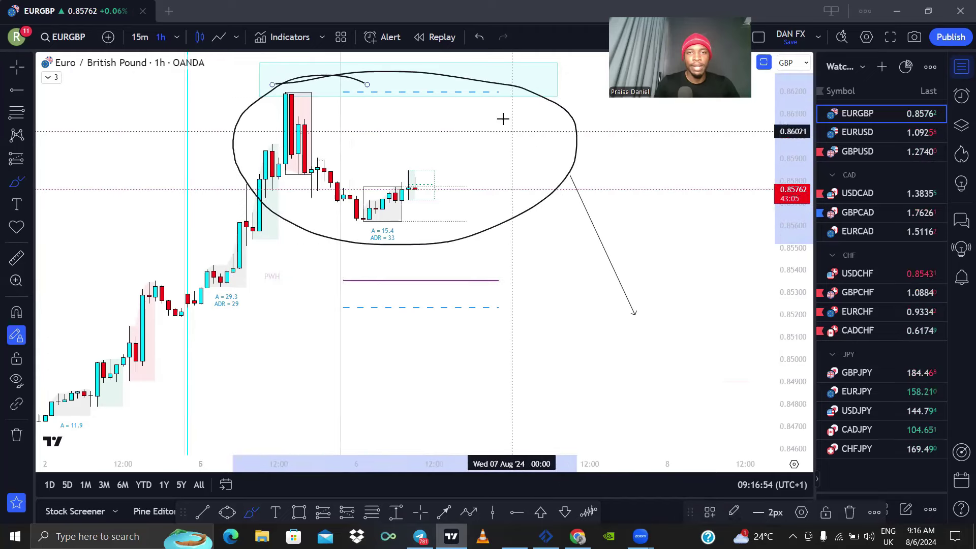
key(ctrl+z)
Sketch possible price paths up into the blue zone and down through the purple PWH line, removing each brush stroke
drag(448, 163, 498, 54)
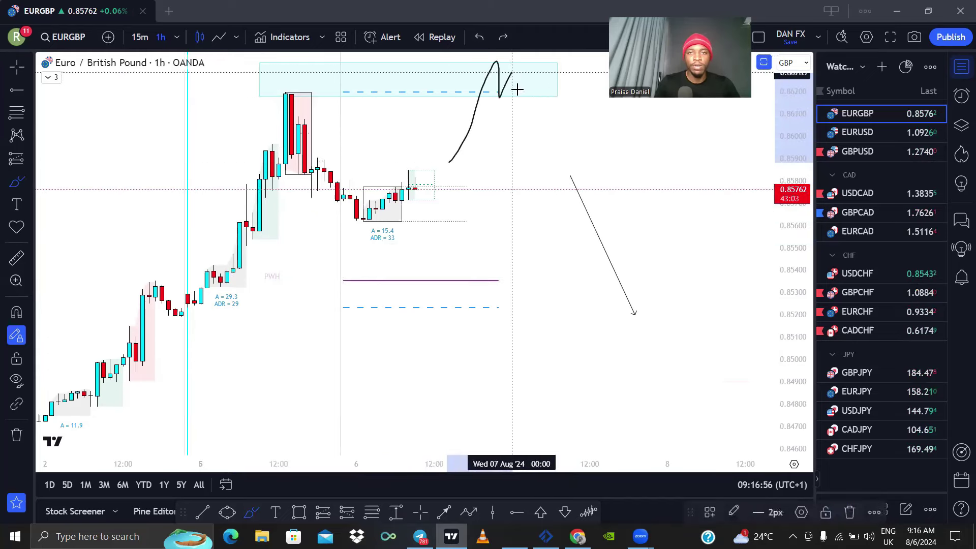
key(ctrl+z)
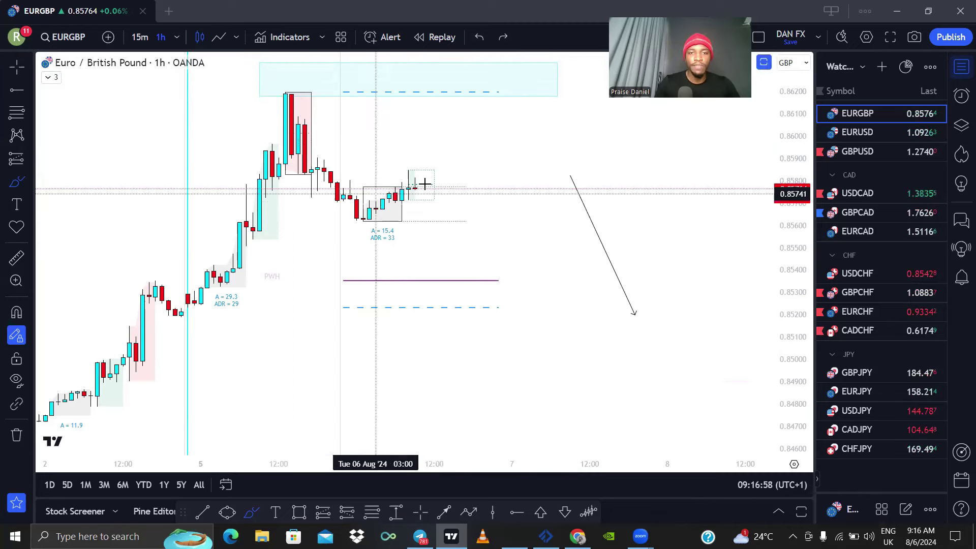
mouse_move(423, 195)
mouse_down()
mouse_move(446, 137)
mouse_move(497, 287)
mouse_up()
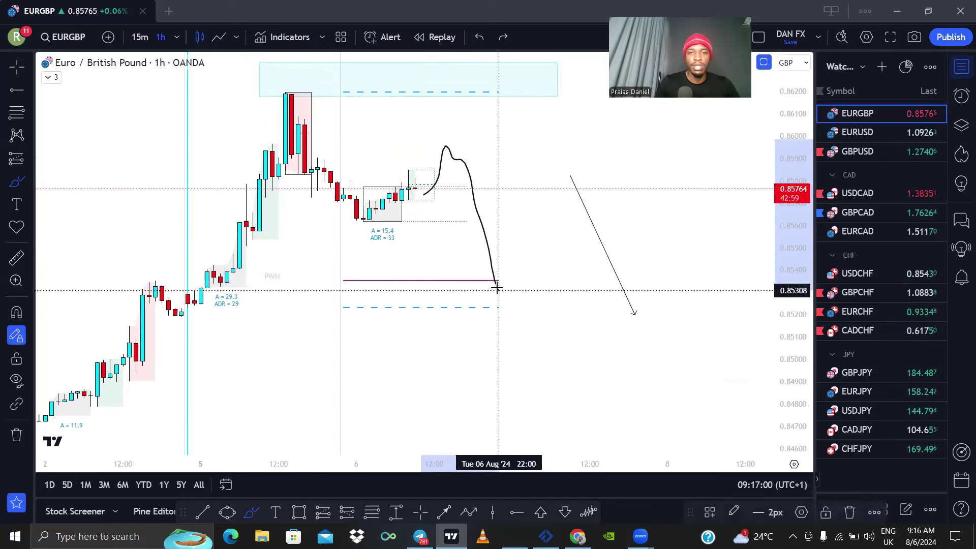
key(ctrl+z)
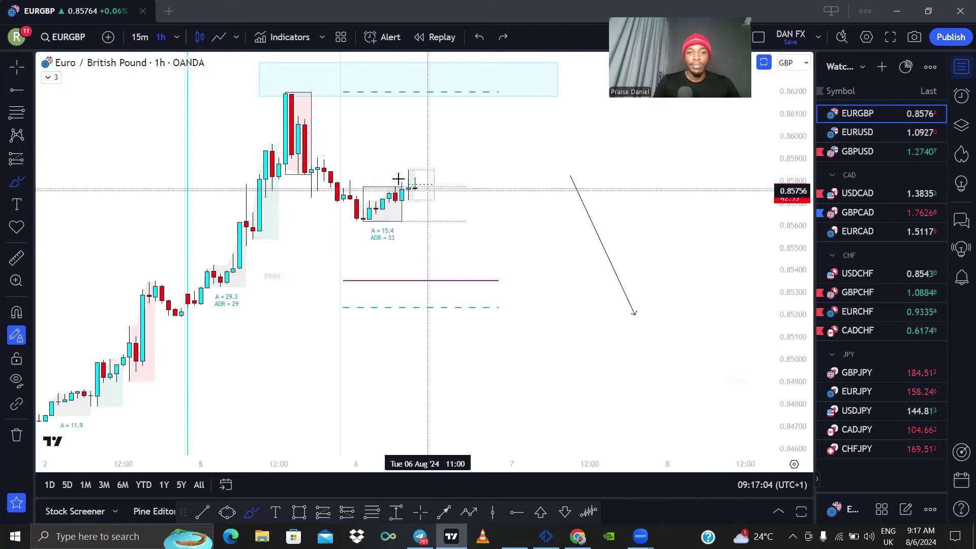
mouse_move(397, 182)
mouse_down()
mouse_move(453, 201)
mouse_move(534, 117)
mouse_move(540, 96)
mouse_move(577, 262)
mouse_up()
key(ctrl+z)
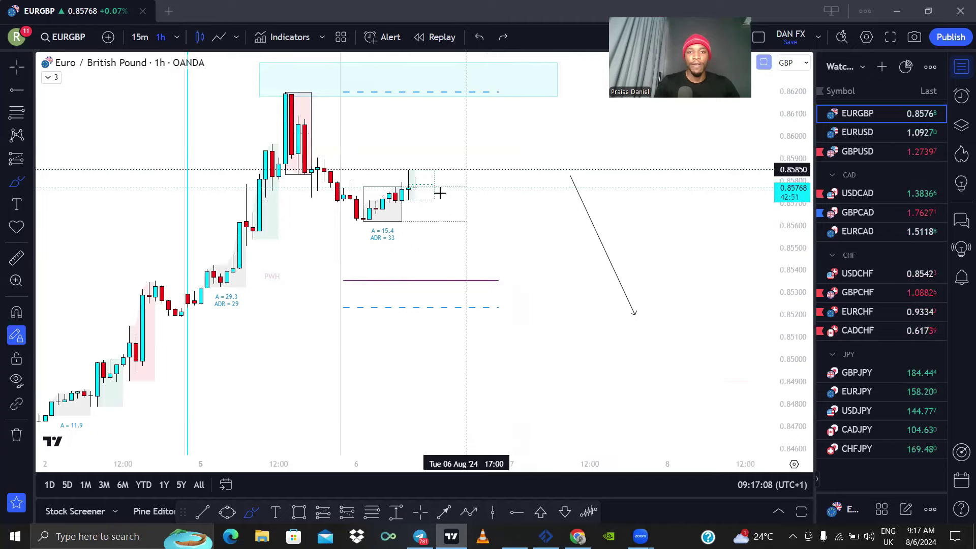
drag(424, 183, 512, 313)
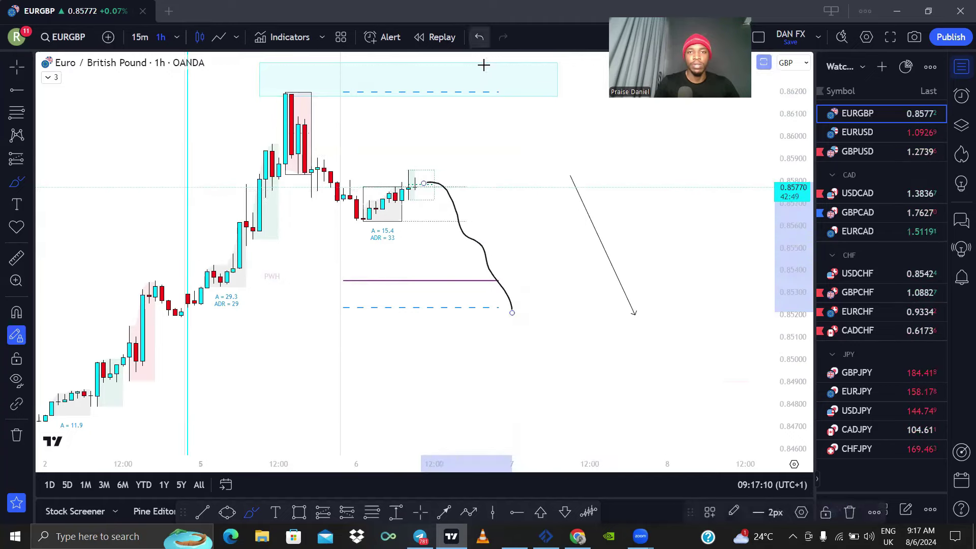
key(Delete)
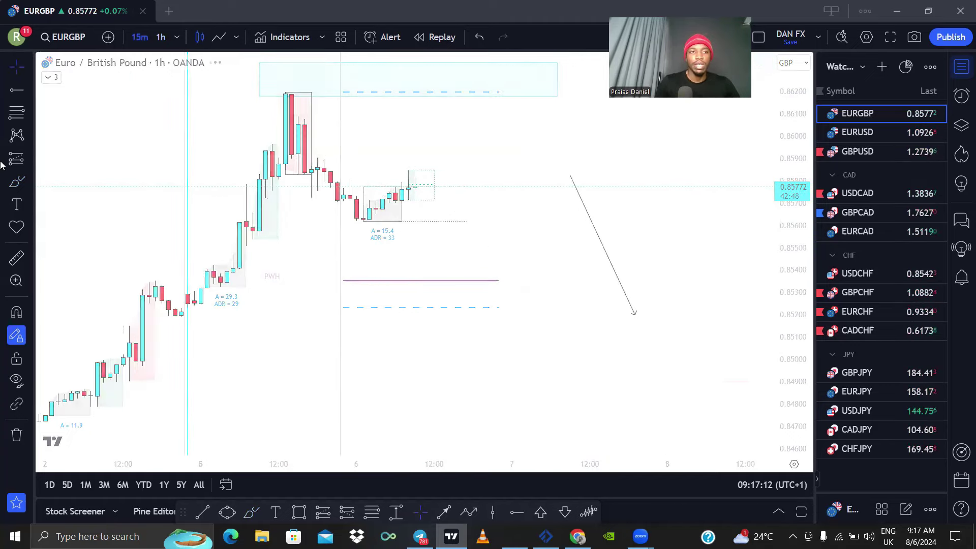
Try a falling brush path from the current price on the 15-minute chart, and return to the 1-hour timeframe
text(15)
key(Return)
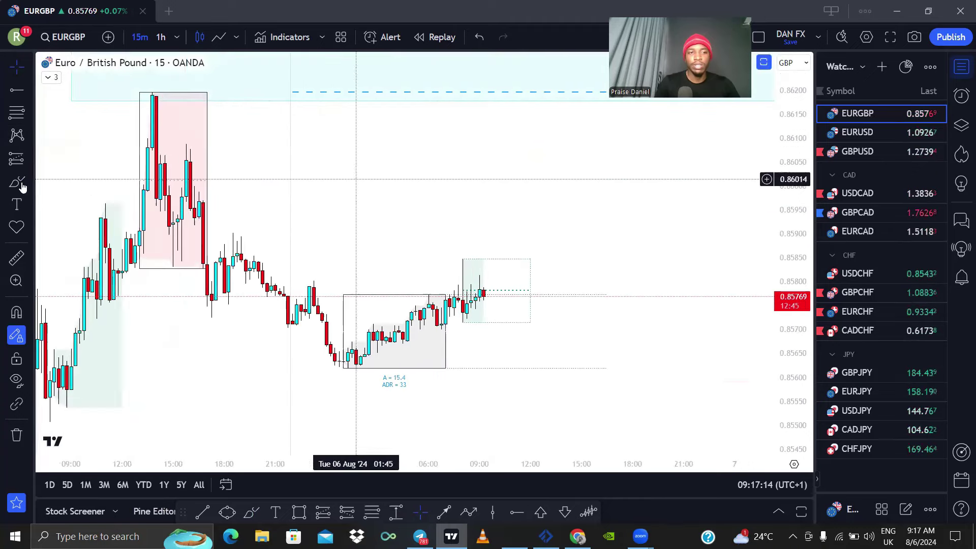
mouse_move(479, 300)
mouse_down()
mouse_move(548, 159)
mouse_move(632, 455)
mouse_up()
key(ctrl+z)
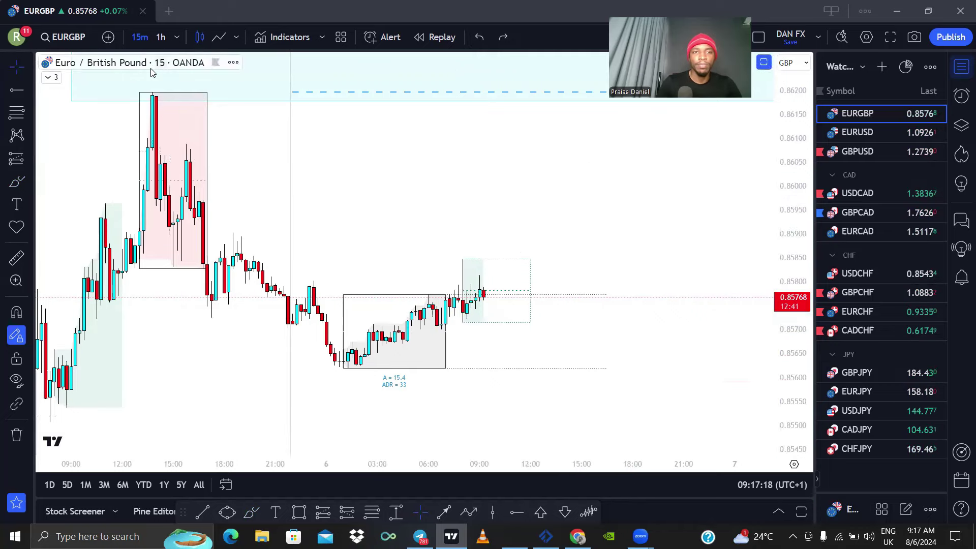
text(1h)
key(Return)
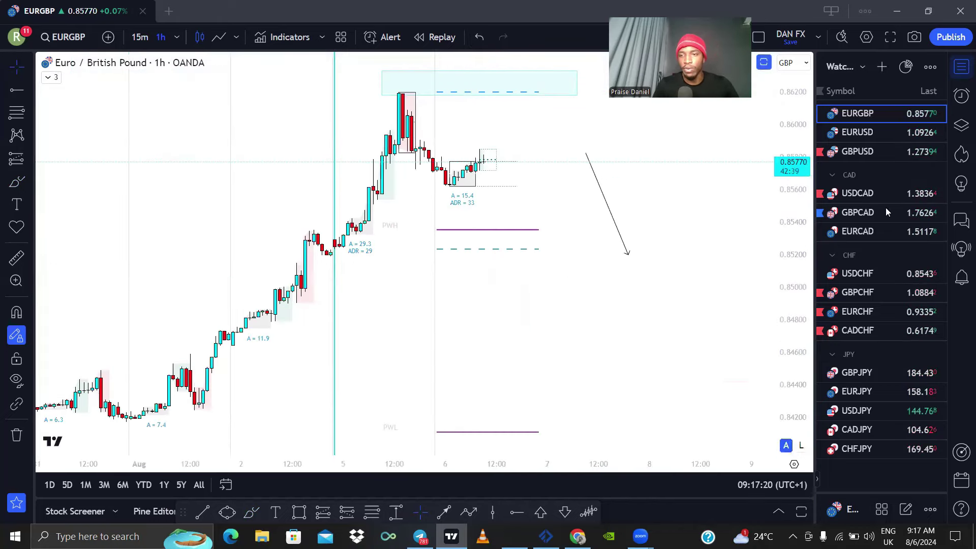
Open the EURUSD chart and view its hourly price action from late July to 6 August
click(846, 140)
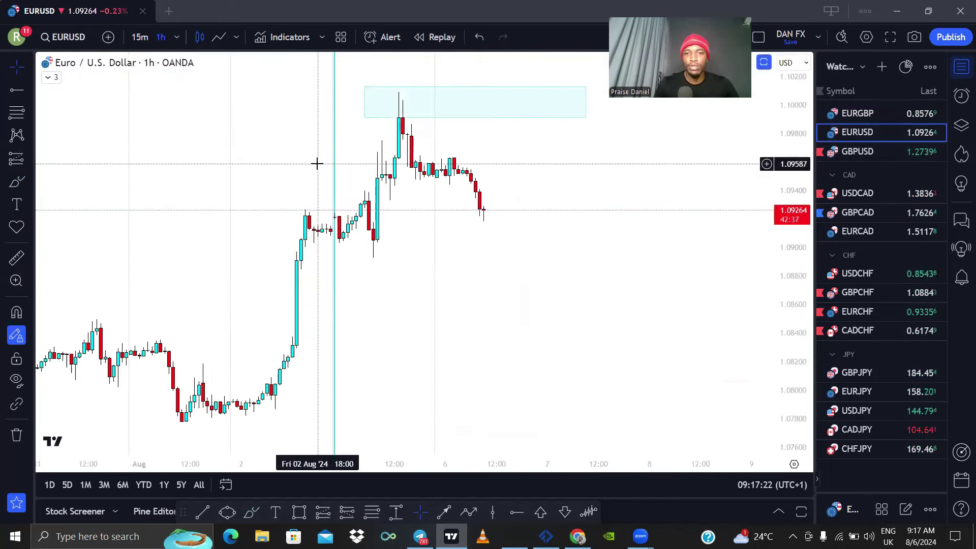
scroll(451, 216, down, 5)
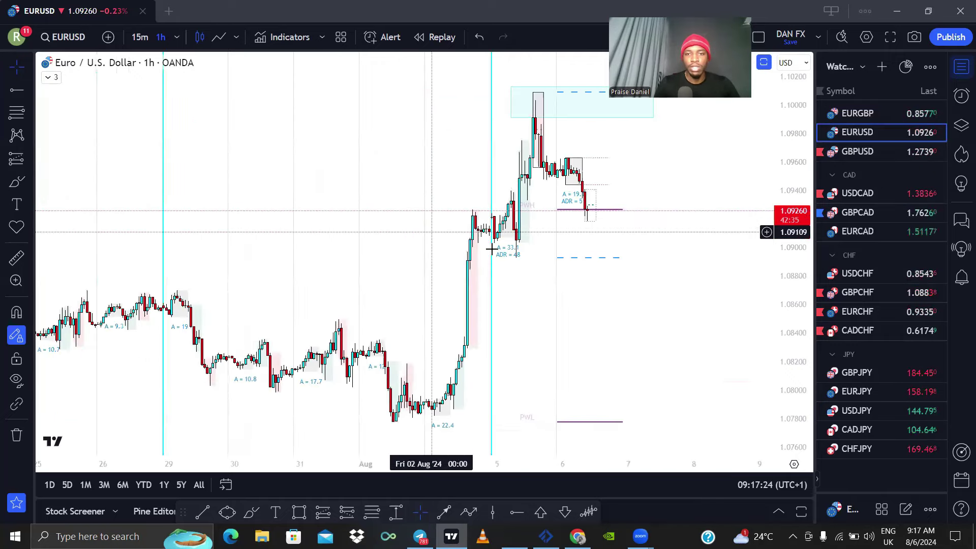
scroll(496, 214, down, 1)
scroll(504, 175, up, 3)
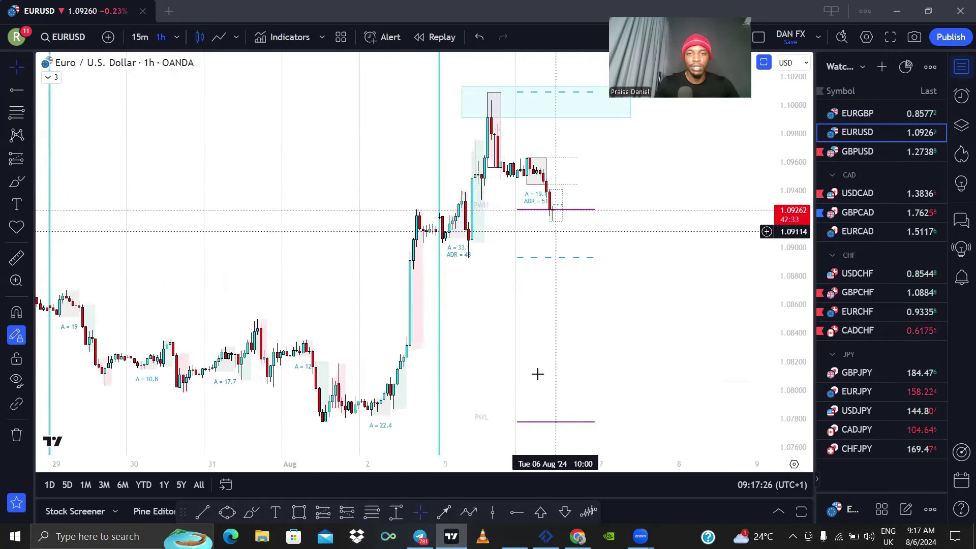
Examine the EURUSD hourly price action from mid-July up to the blue zone and the PWH line
scroll(492, 382, down, 2)
scroll(492, 382, down, 1)
scroll(544, 356, up, 1)
scroll(560, 305, down, 1)
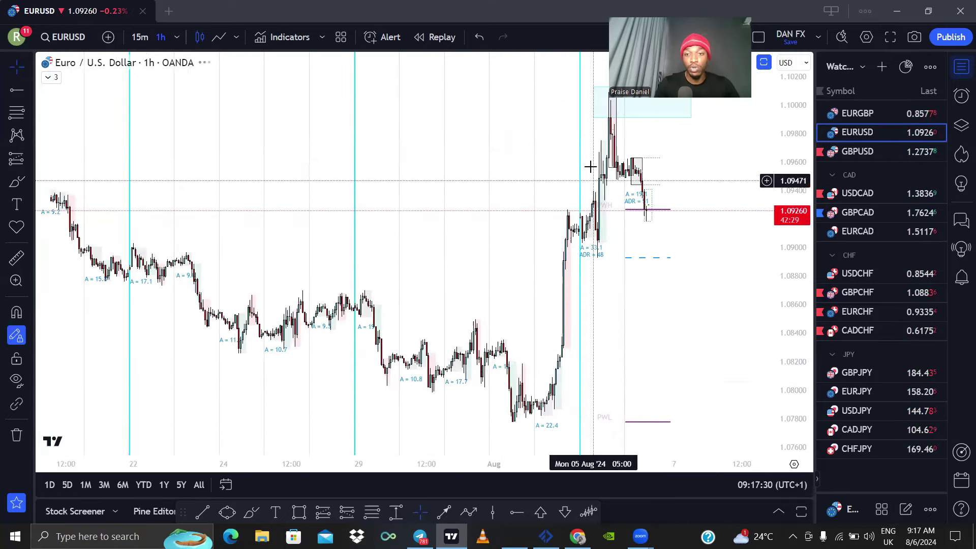
scroll(262, 196, down, 1)
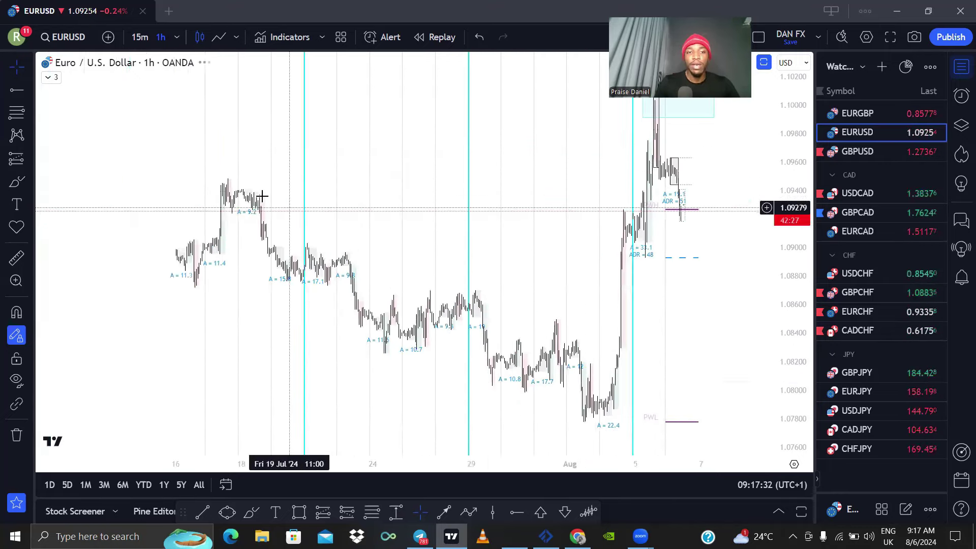
scroll(95, 172, up, 1)
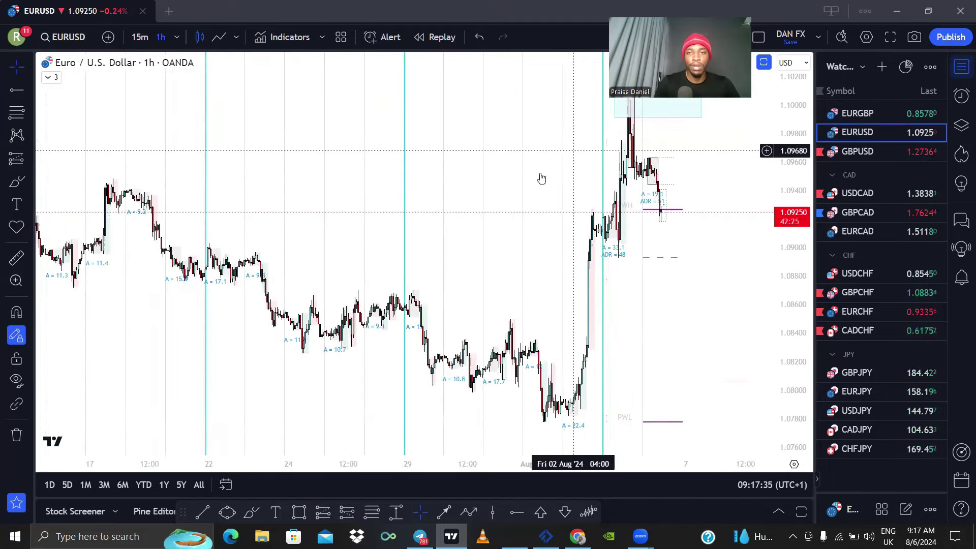
drag(541, 178, 422, 170)
scroll(228, 168, up, 3)
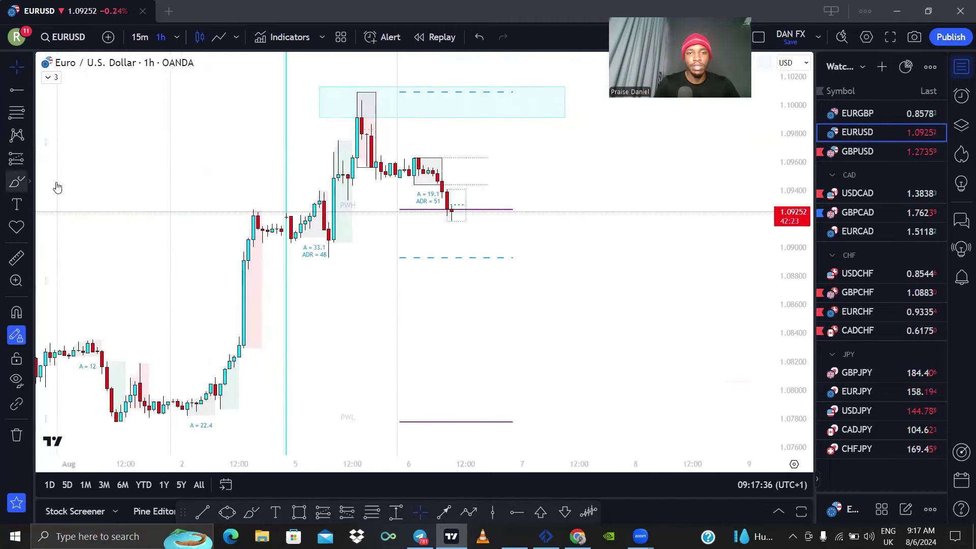
Brush a rising path from the latest session box on EURUSD towards the blue zone, and undo the stroke
click(17, 181)
mouse_move(307, 180)
mouse_down()
mouse_move(359, 97)
mouse_move(396, 178)
mouse_move(467, 155)
mouse_up()
click(479, 37)
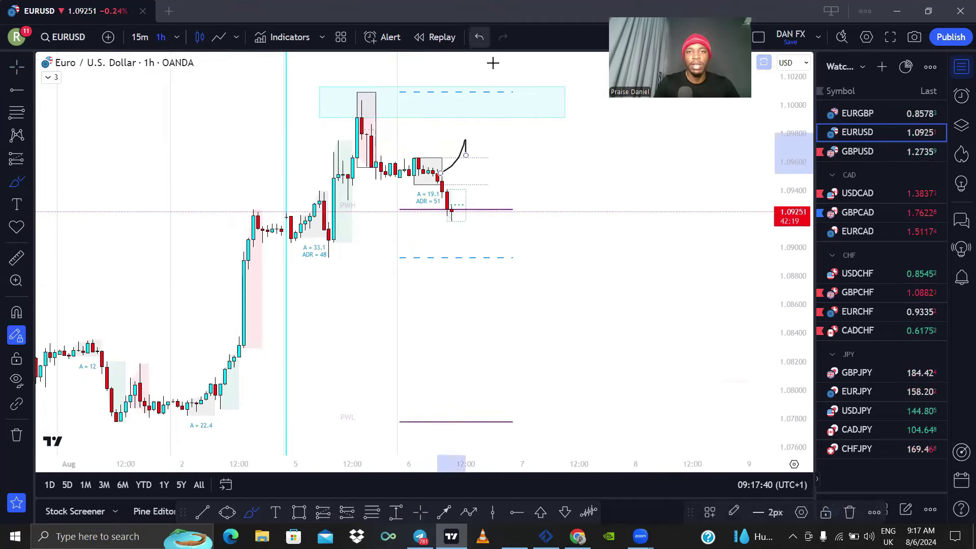
key(ctrl+z)
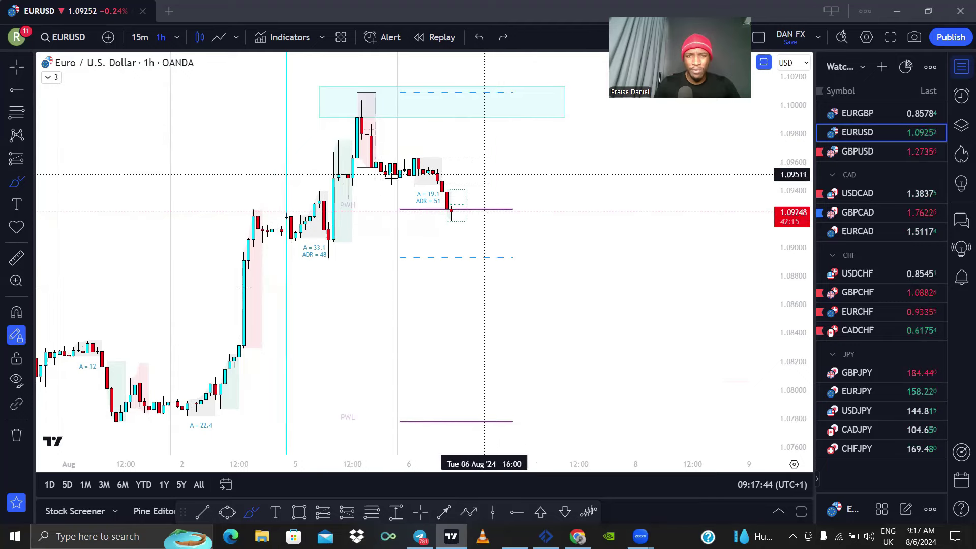
Open the GBPUSD chart and try an arrow over its hourly decline since mid-July
click(864, 151)
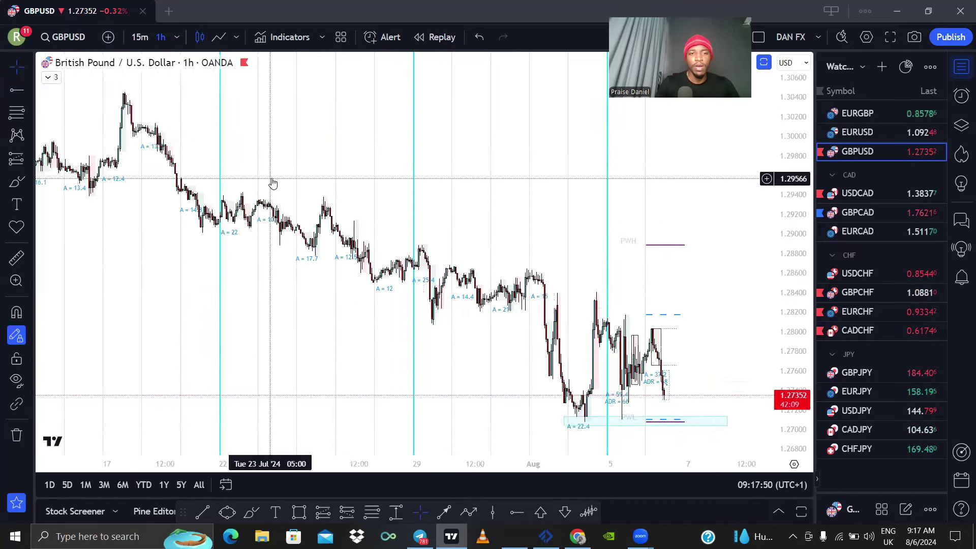
scroll(307, 460, down, 1)
click(447, 511)
click(247, 107)
key(Escape)
scroll(311, 266, up, 1)
scroll(223, 240, up, 4)
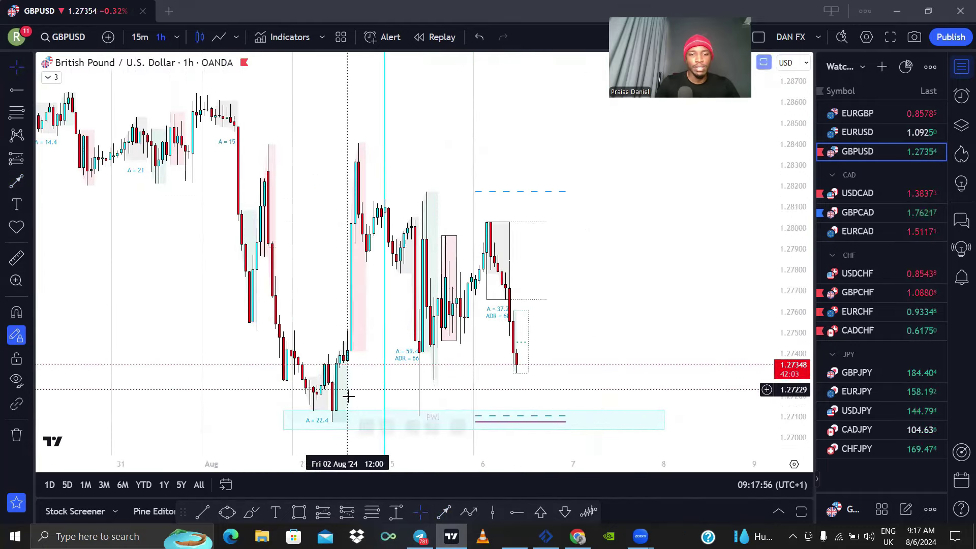
Circle the area around the current GBPUSD price and the blue PWL zone with the brush, and undo the strokes
click(252, 514)
mouse_move(262, 354)
mouse_down()
mouse_move(354, 336)
mouse_move(377, 213)
mouse_move(425, 311)
mouse_move(532, 399)
mouse_up()
key(ctrl+z)
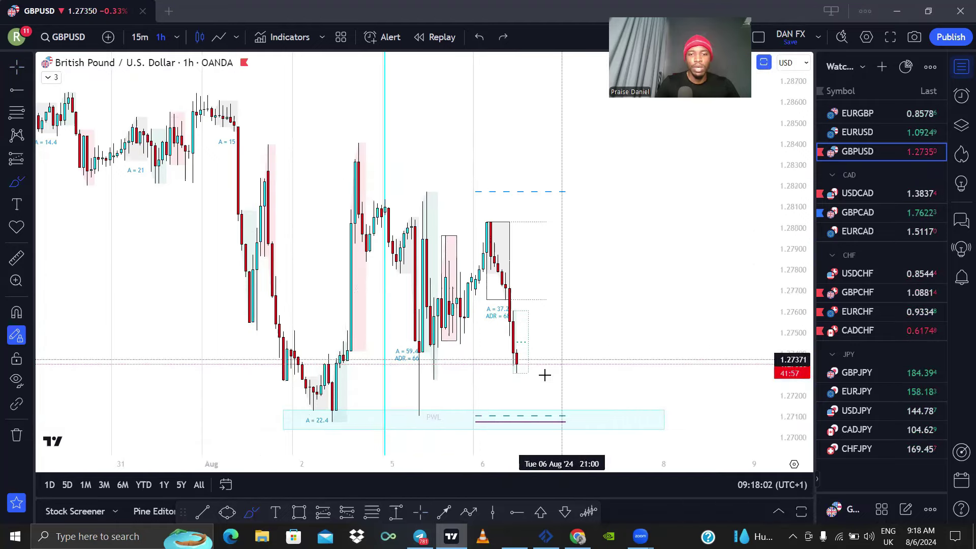
mouse_move(422, 357)
mouse_down()
mouse_move(595, 349)
mouse_move(438, 380)
mouse_up()
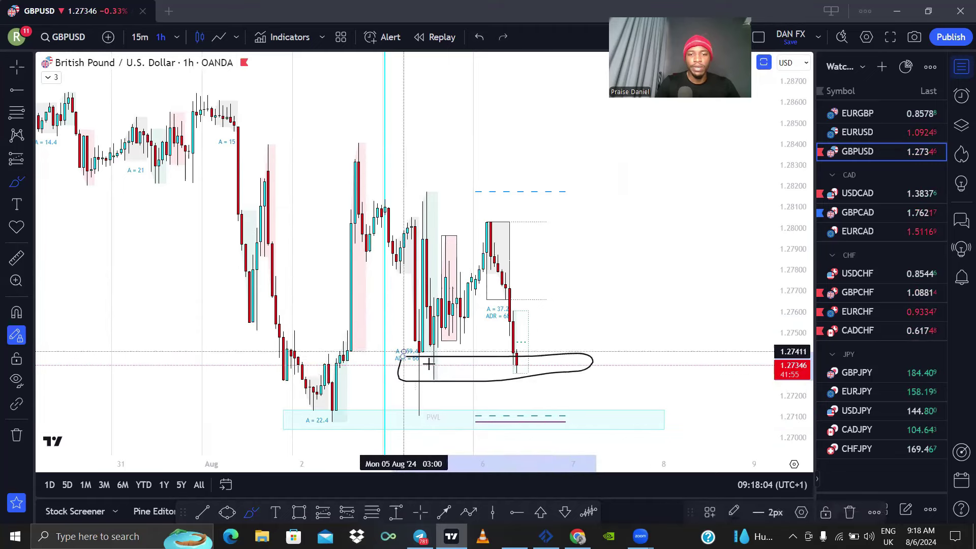
mouse_move(315, 410)
mouse_down()
mouse_move(643, 416)
mouse_move(309, 445)
mouse_up()
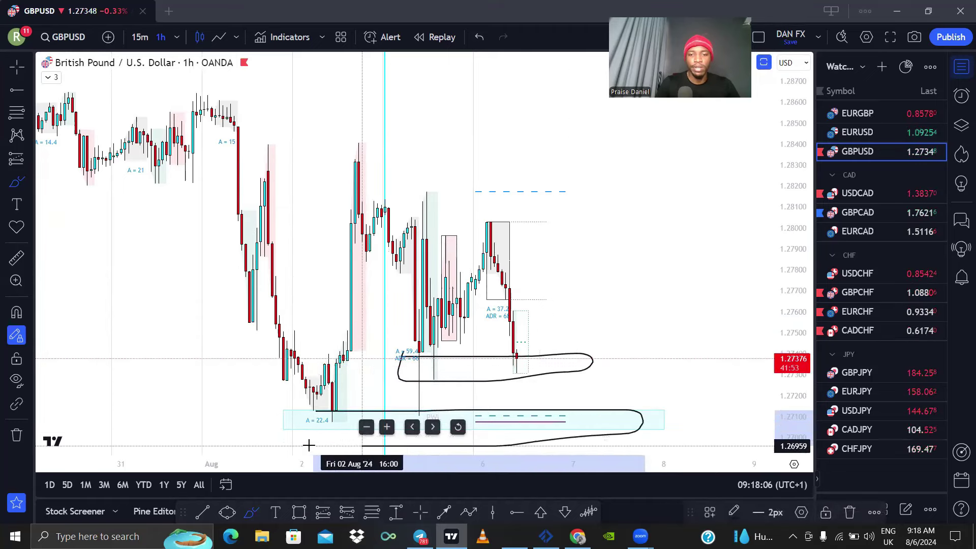
key(ctrl+z)
key(ctrl+z)
key(Escape)
Draw a W-shaped path arrow on the 15-minute GBPUSD chart, bottoming at about 1.2732 and ending at about 1.2782
click(140, 36)
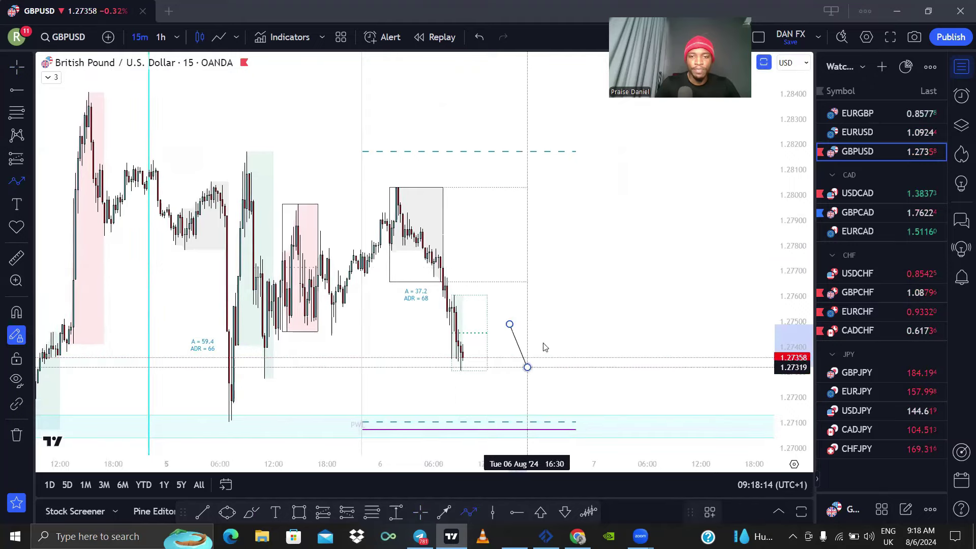
click(575, 359)
double_click(615, 244)
scroll(586, 231, down, 2)
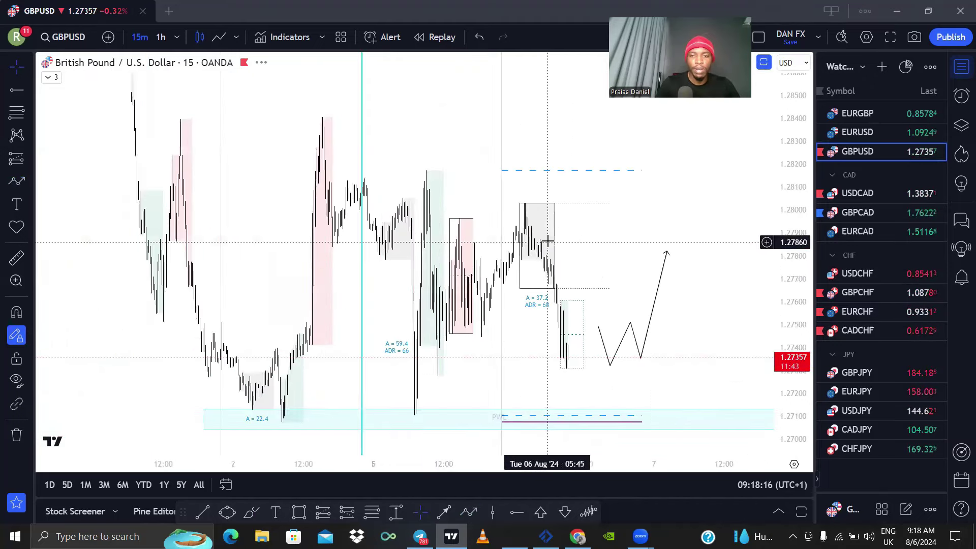
mouse_move(590, 338)
mouse_down()
mouse_move(598, 406)
mouse_move(610, 303)
mouse_move(606, 333)
mouse_up()
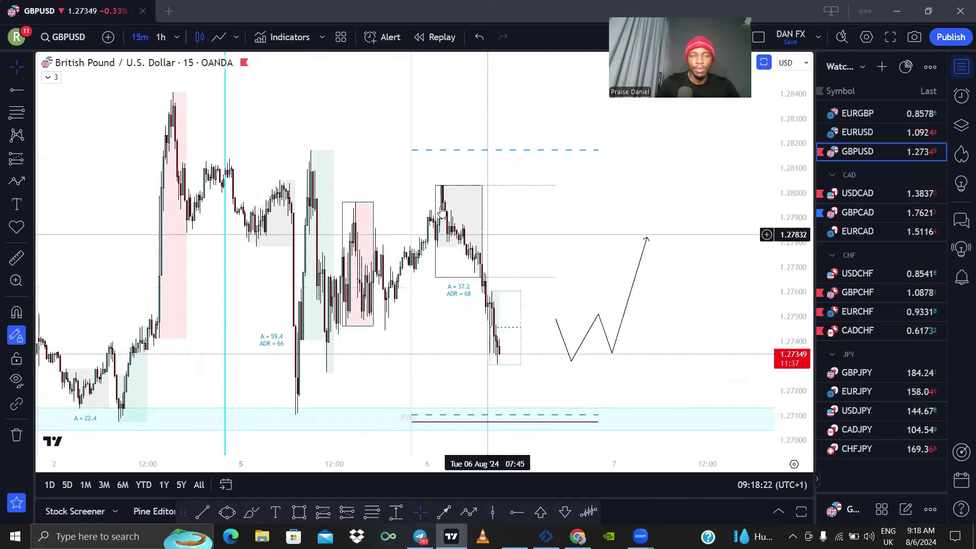
Brush a curve dipping below the latest candles and rising to about 1.281, and undo it
click(28, 181)
click(56, 78)
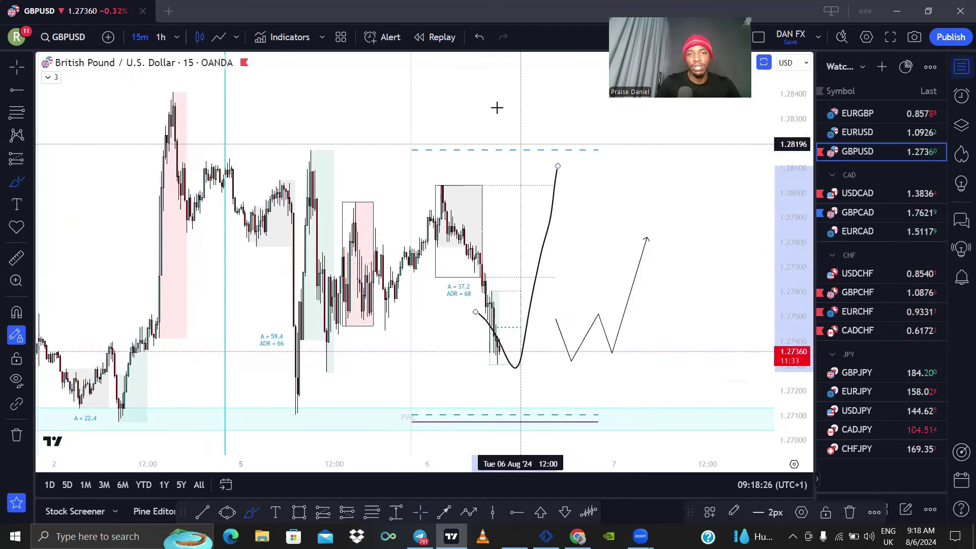
click(478, 36)
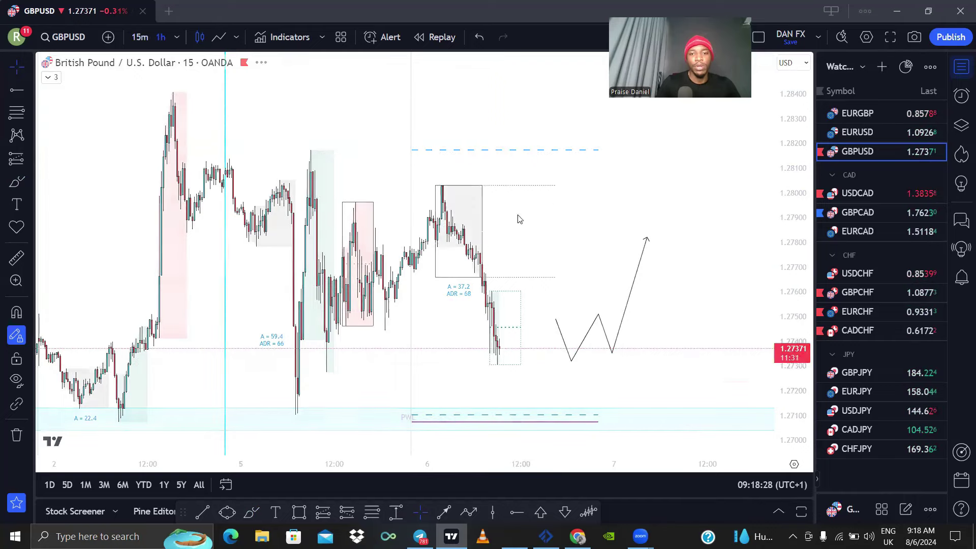
Return the GBPUSD chart to the 1-hour timeframe and view the price action above the blue zone
text(1h)
key(Return)
scroll(494, 227, down, 2)
drag(495, 227, 624, 248)
Open the USDCAD chart and examine its hourly price action from late June to 6 August
click(855, 191)
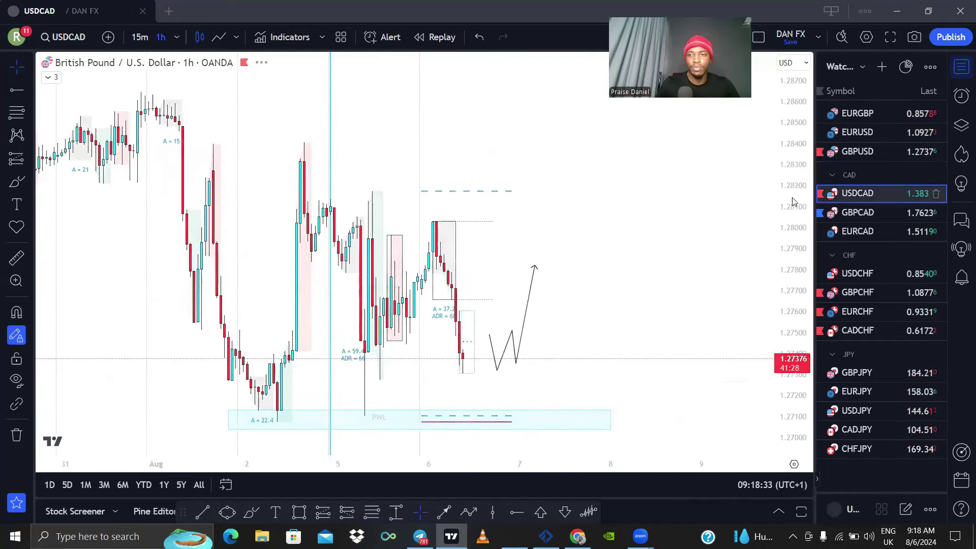
scroll(571, 207, down, 6)
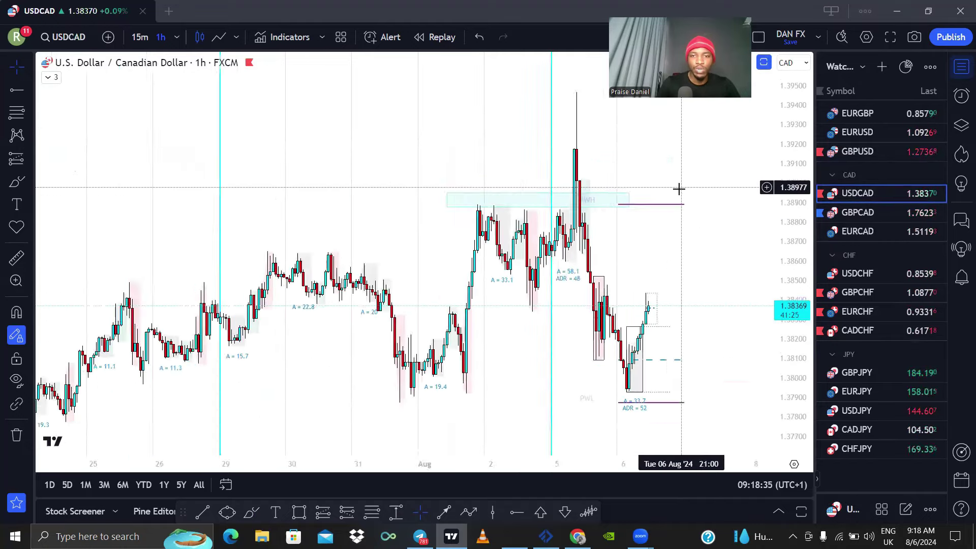
scroll(669, 195, down, 5)
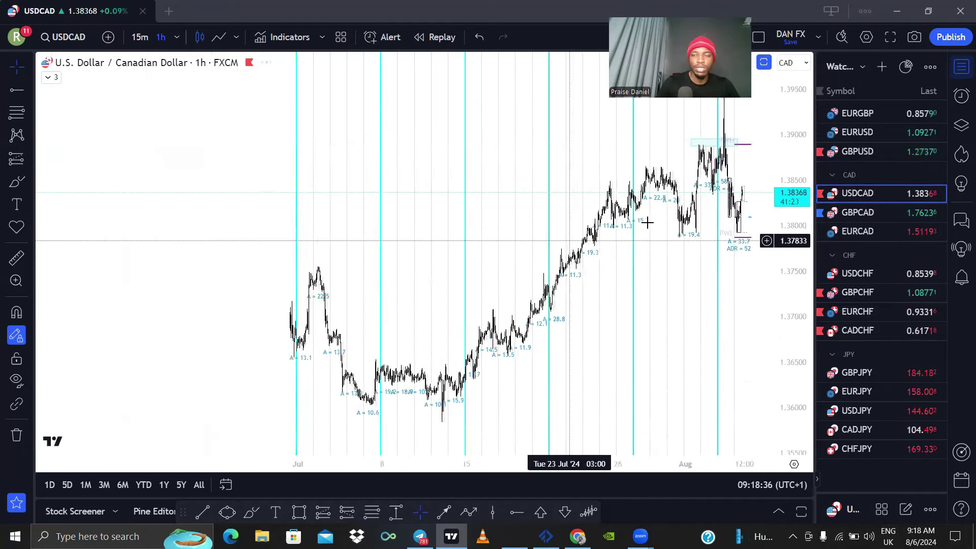
scroll(605, 233, up, 5)
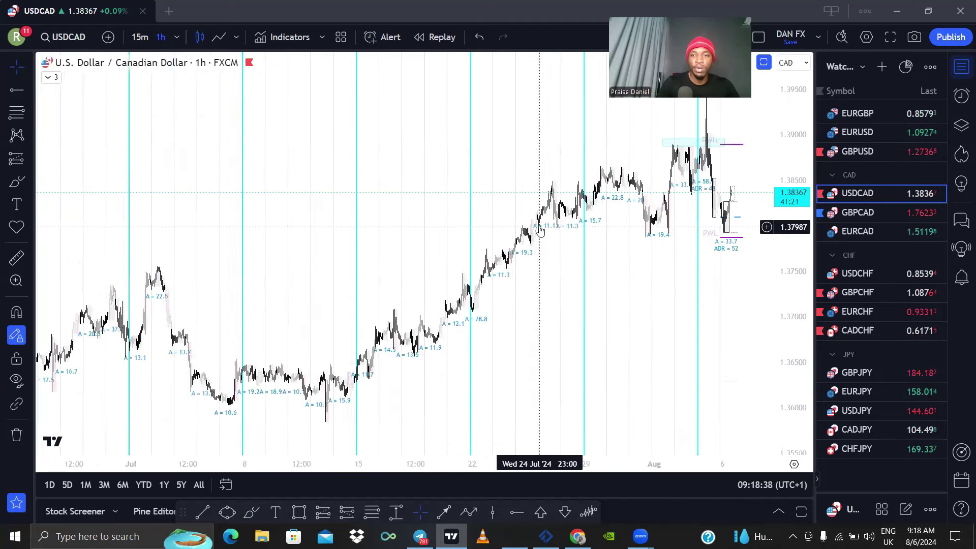
scroll(489, 216, up, 5)
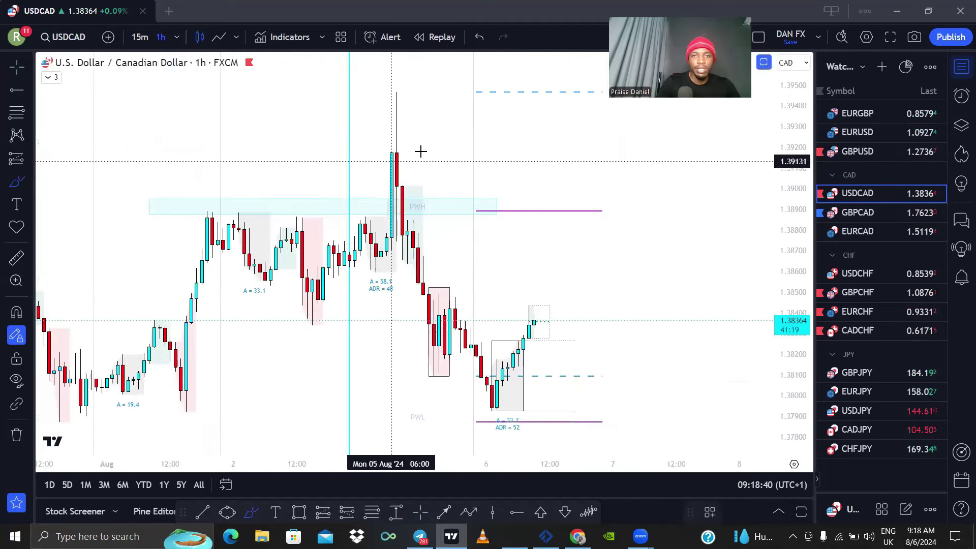
Brush over the 5 August spike above the PWH zone and sketch a turn down from the current price, removing both strokes
drag(328, 111, 459, 116)
key(ctrl+z)
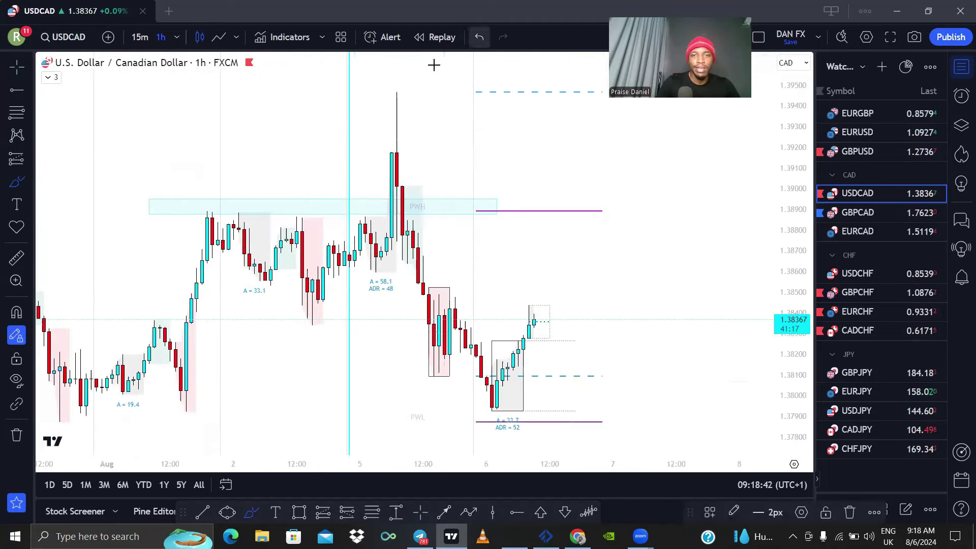
scroll(495, 310, up, 2)
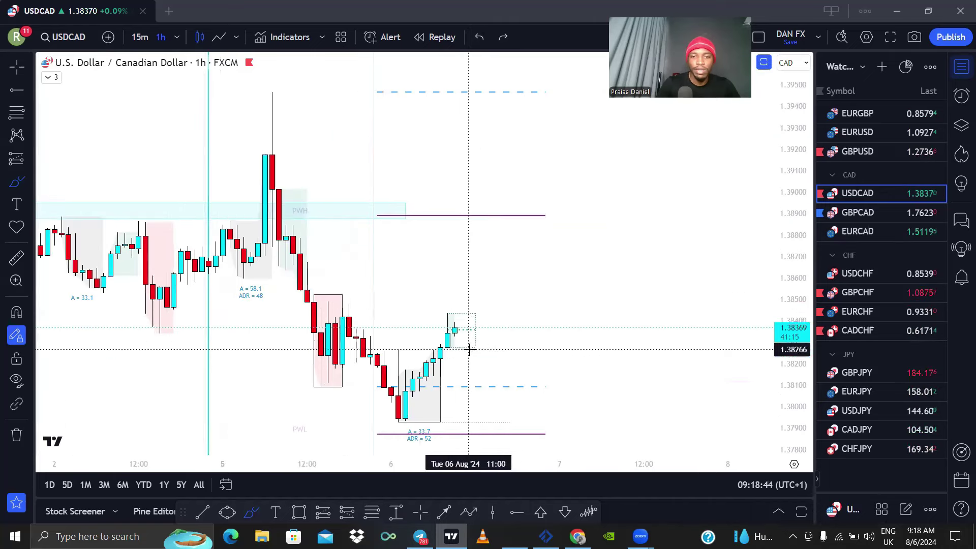
drag(478, 348, 503, 284)
drag(526, 343, 538, 395)
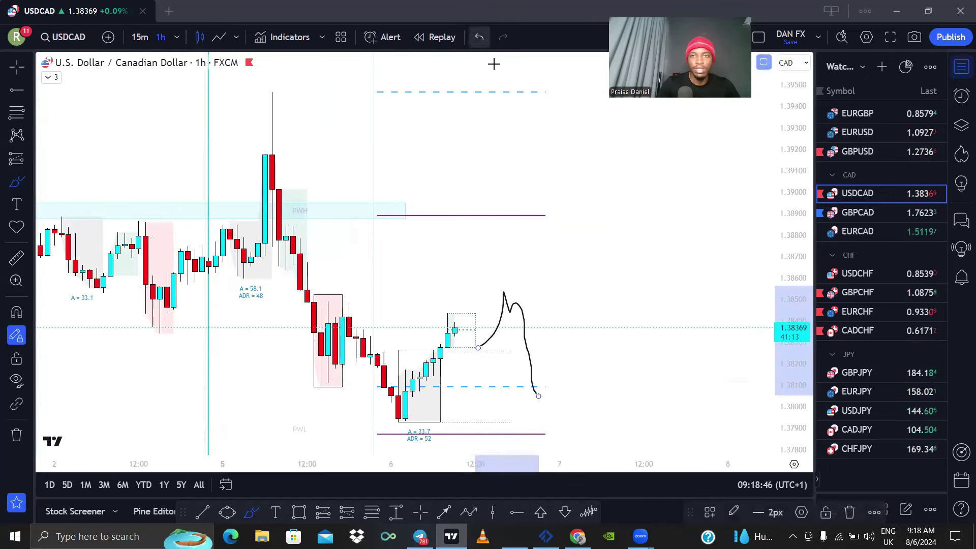
key(Delete)
Switch USDCAD to the 15-minute timeframe and examine the candles around the latest session boxes
text(15)
key(Return)
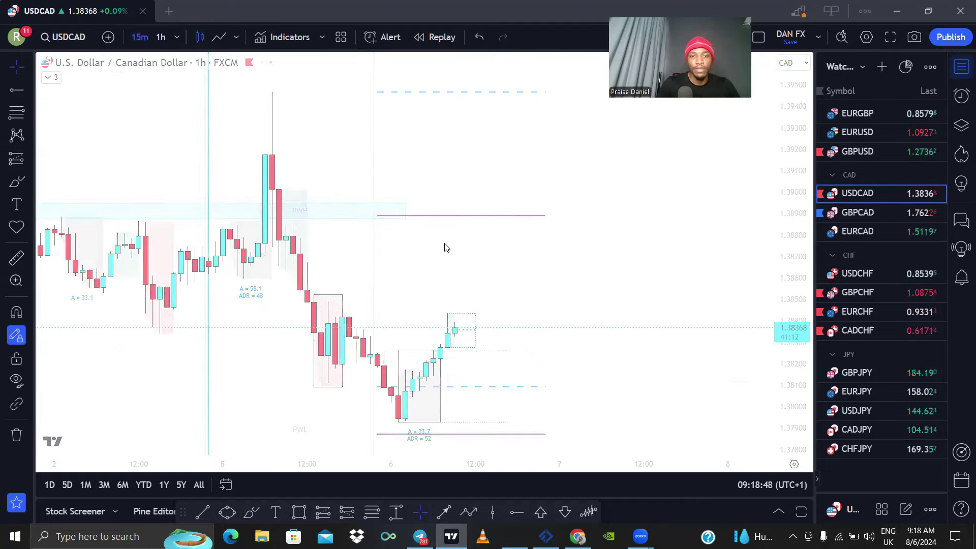
scroll(516, 235, up, 6)
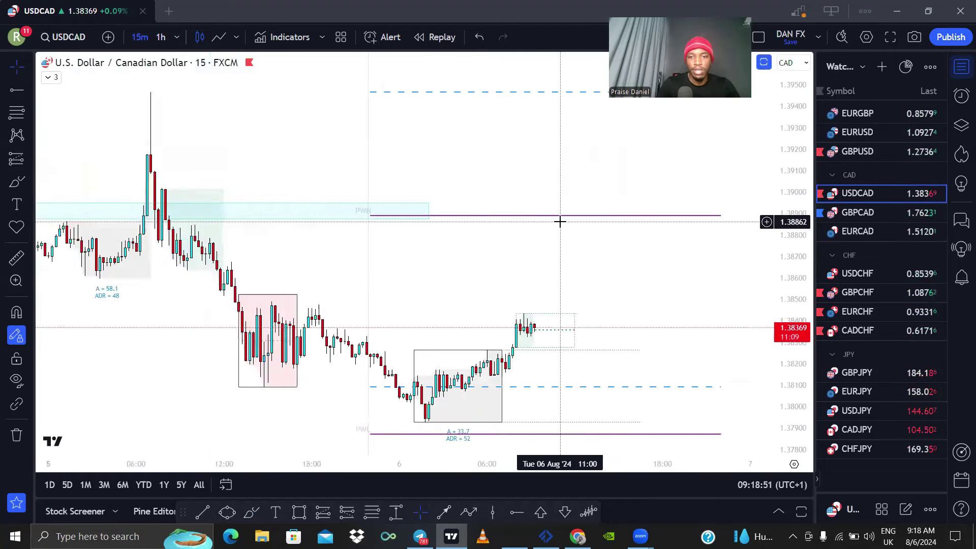
drag(454, 225, 519, 191)
scroll(551, 307, down, 6)
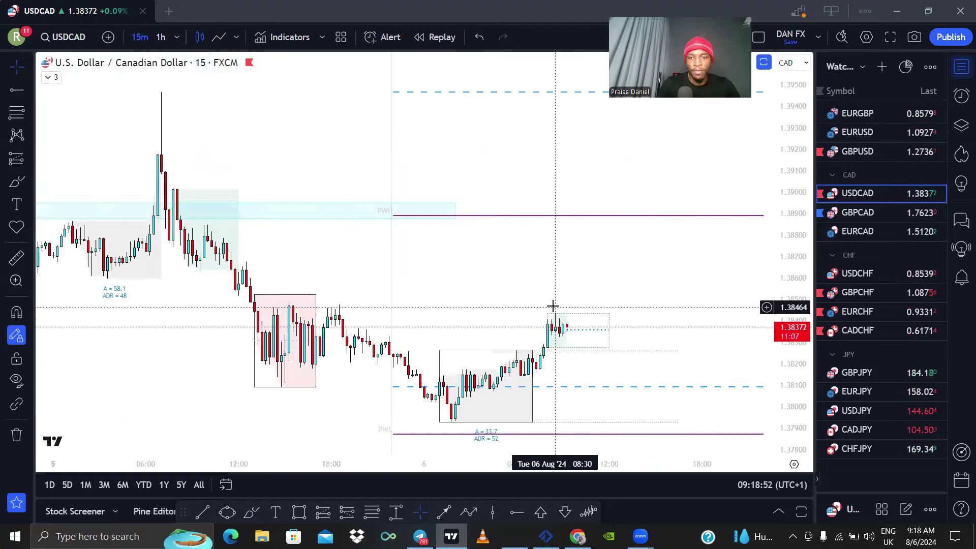
scroll(493, 294, up, 1)
key(alt+f)
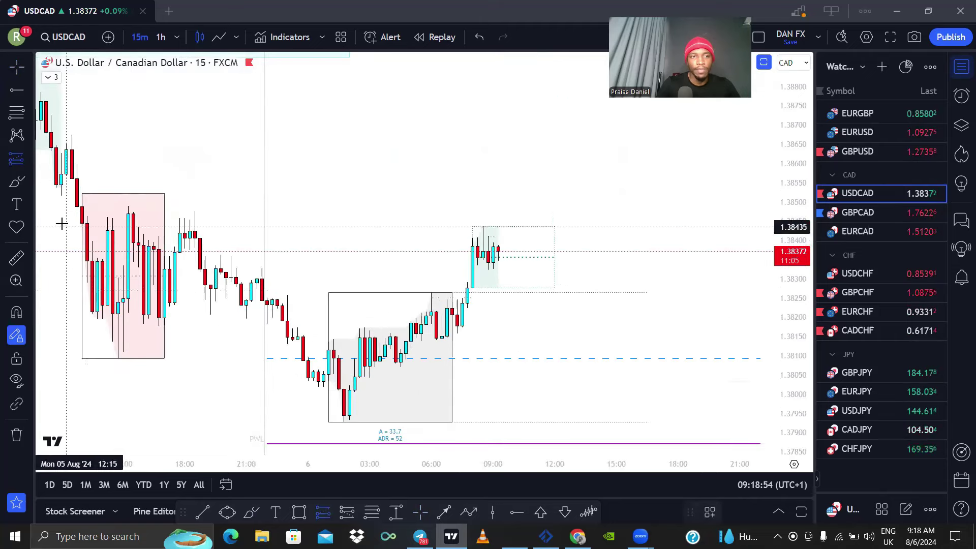
Brush strokes over the candles before the latest session and beside the current price, and undo both
click(17, 182)
mouse_move(295, 299)
mouse_down()
mouse_move(489, 299)
mouse_move(446, 414)
mouse_move(263, 288)
mouse_up()
mouse_move(460, 305)
mouse_down()
mouse_move(502, 219)
mouse_move(540, 312)
mouse_up()
key(ctrl+z)
key(ctrl+z)
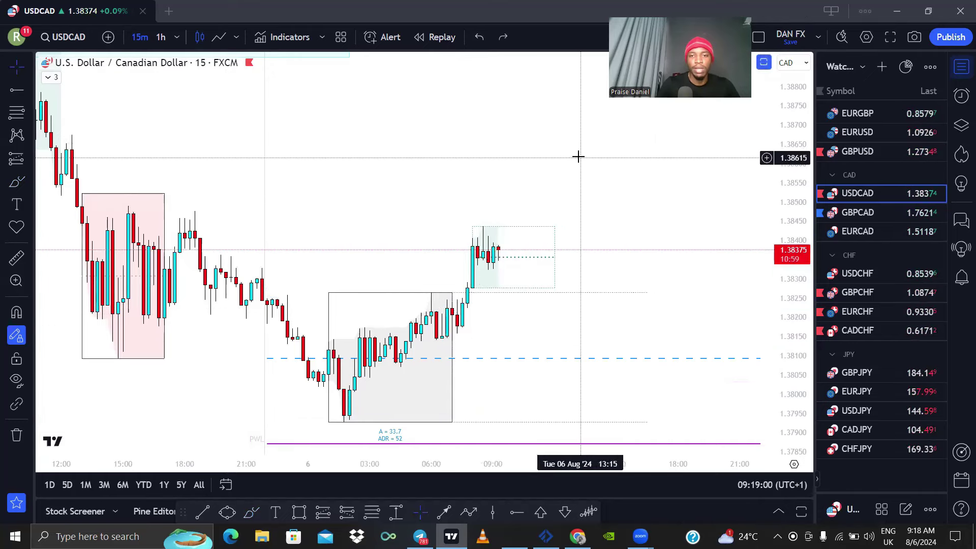
Draw a falling arrow on the 15-minute USDCAD chart, from about 1.3843 down to about 1.3792, just above the PWL line
scroll(577, 162, down, 3)
scroll(697, 294, up, 1)
drag(697, 295, 530, 283)
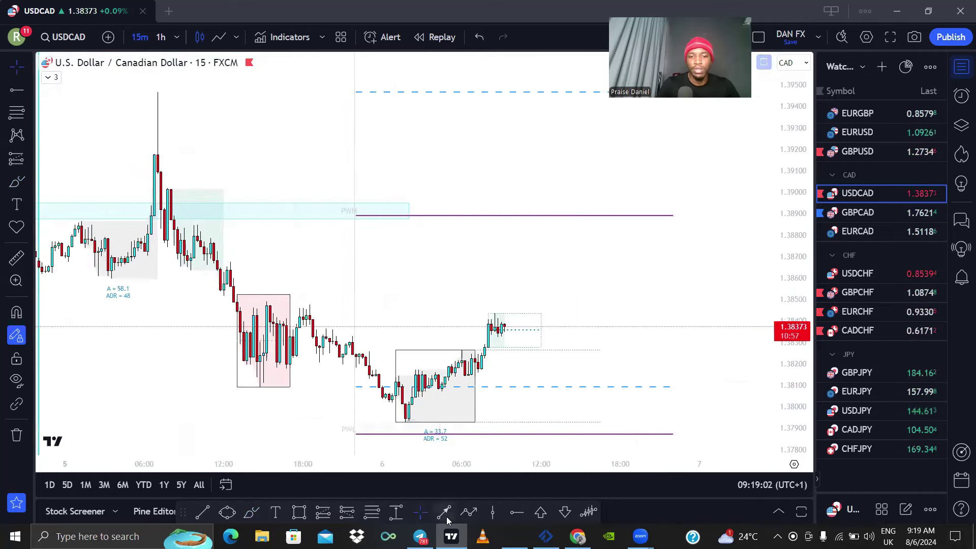
drag(594, 319, 632, 424)
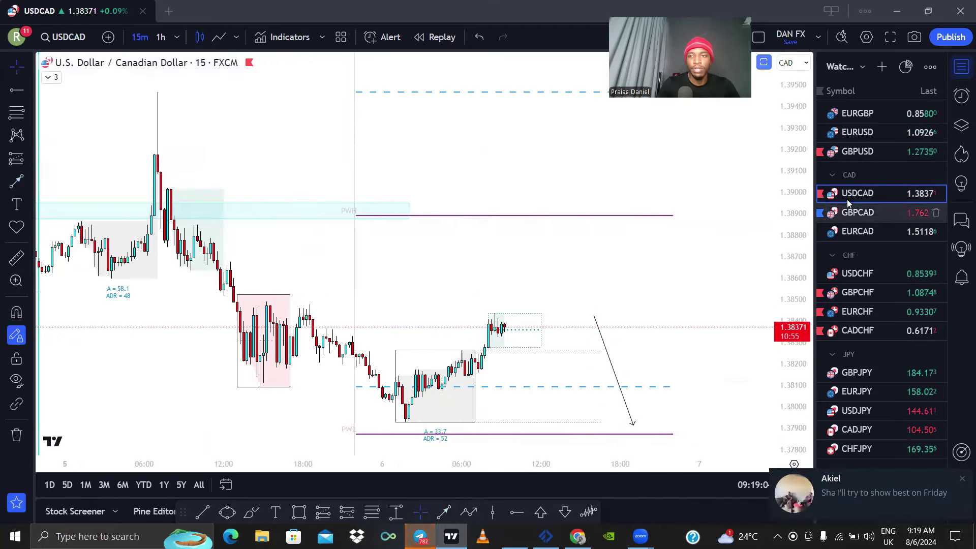
Reopen the GBPUSD chart and delete the W-shaped path arrow from its 15-minute view
click(858, 153)
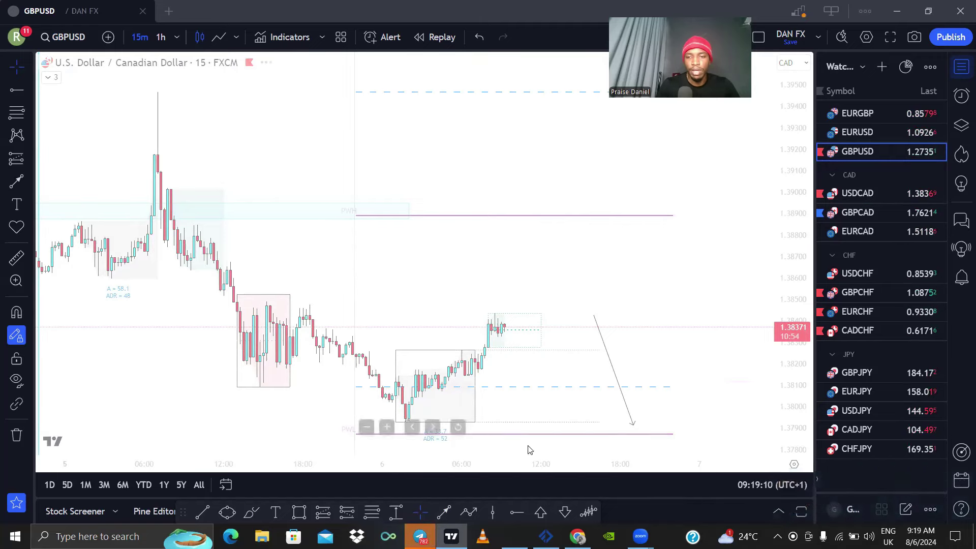
scroll(705, 331, down, 3)
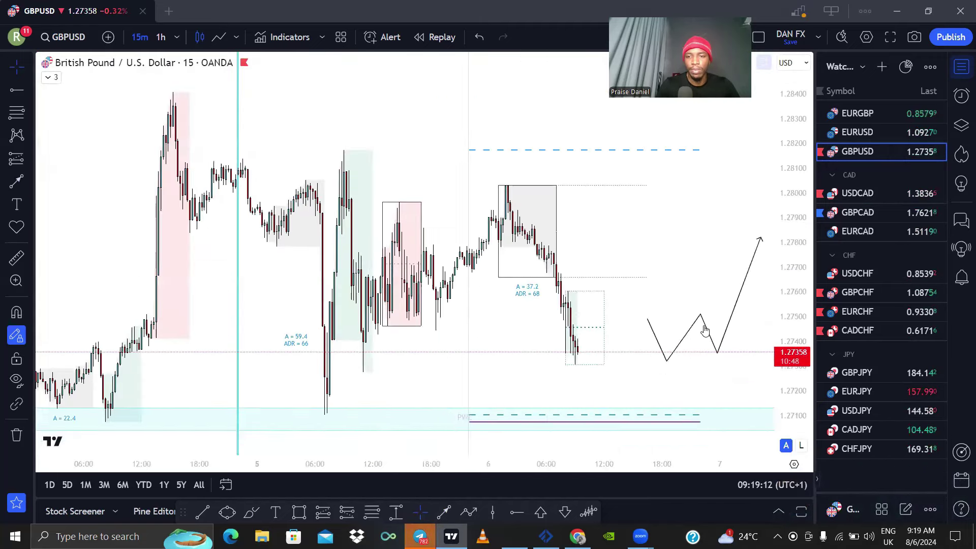
click(706, 331)
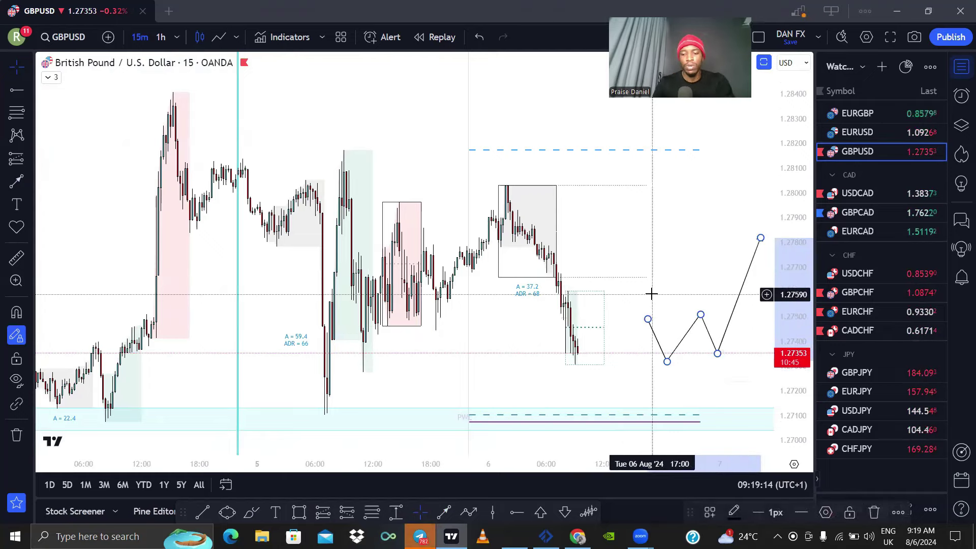
key(Delete)
drag(662, 255, 626, 256)
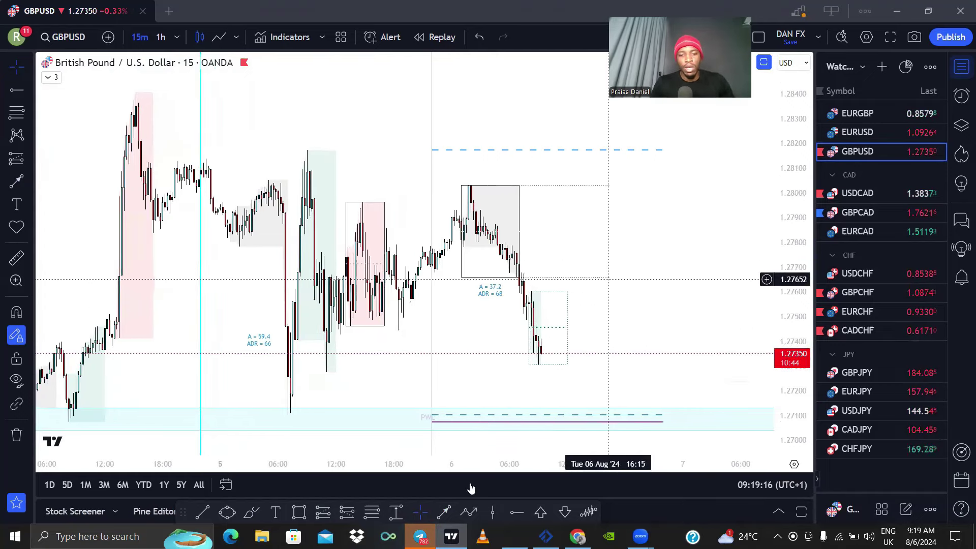
Draw a rising arrow on the 15-minute GBPUSD chart, from about 1.2725 up to about 1.2787, ahead of the current price
click(633, 377)
click(686, 224)
scroll(591, 228, down, 2)
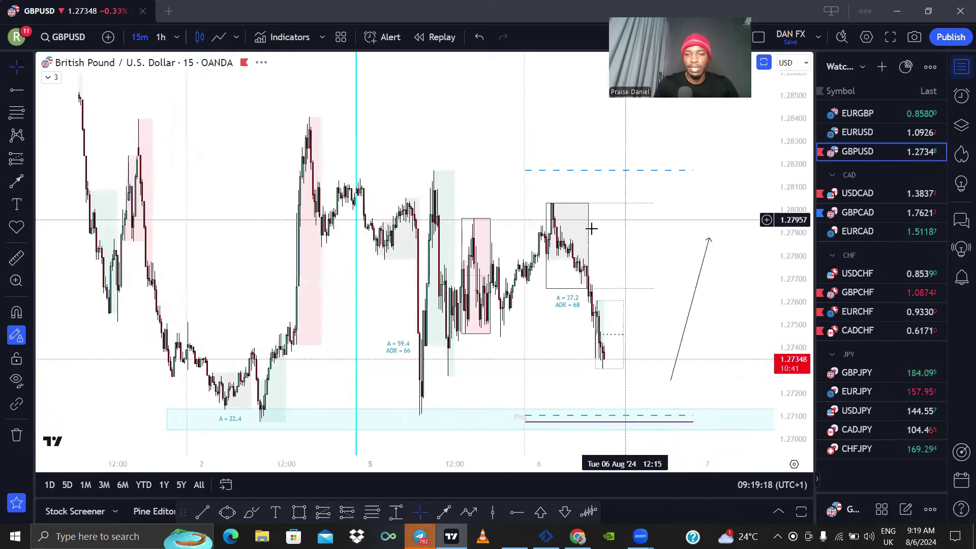
scroll(656, 229, up, 2)
Open the GBPCAD chart from the watchlist and hide the watchlist to widen the chart
click(854, 224)
click(857, 213)
scroll(585, 255, down, 2)
click(961, 66)
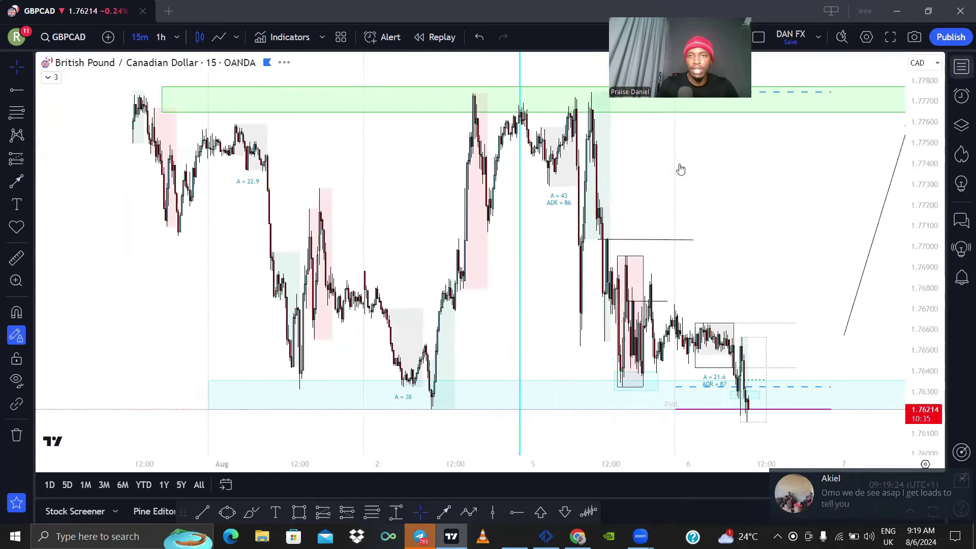
scroll(513, 220, down, 3)
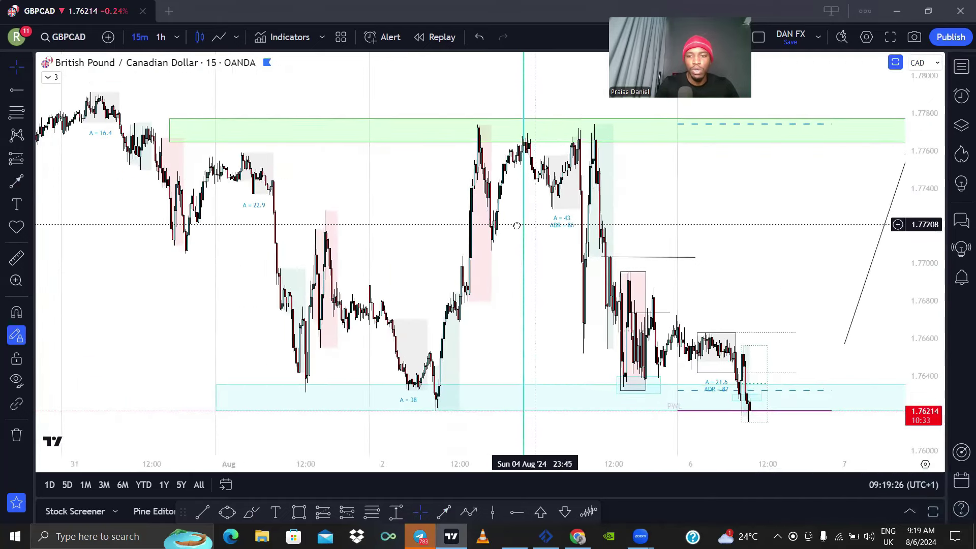
scroll(517, 225, up, 3)
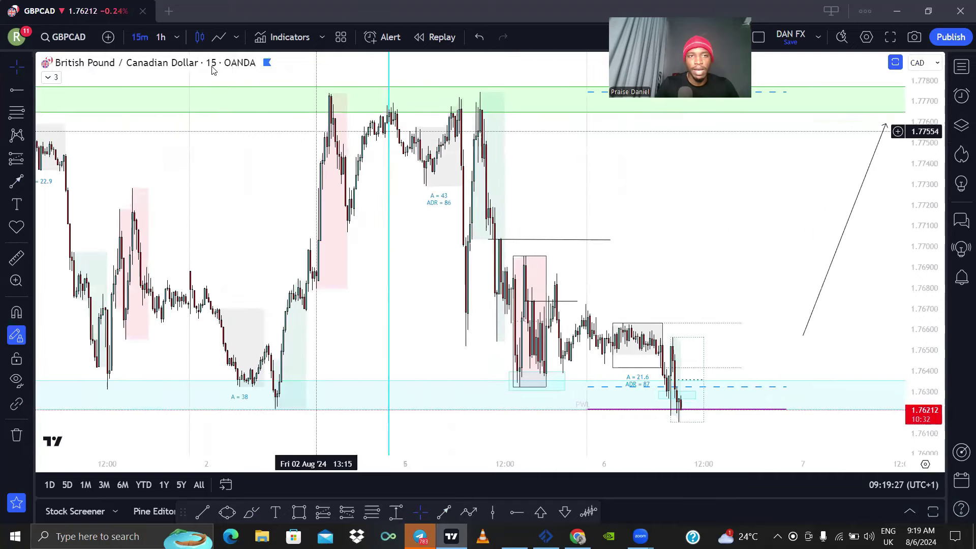
View GBPCAD on the 1-hour timeframe, including its rising arrow, and return to the 15-minute timeframe
text(60)
key(Return)
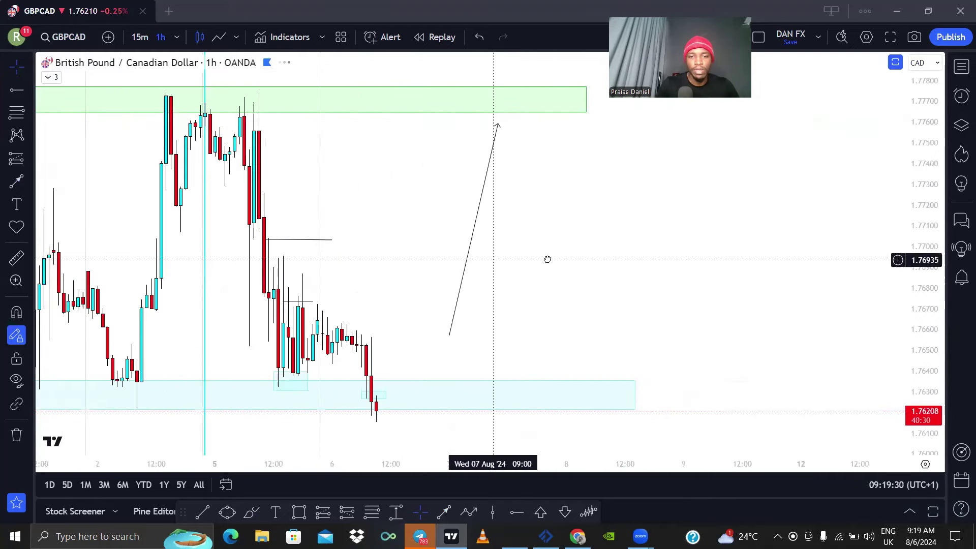
click(140, 37)
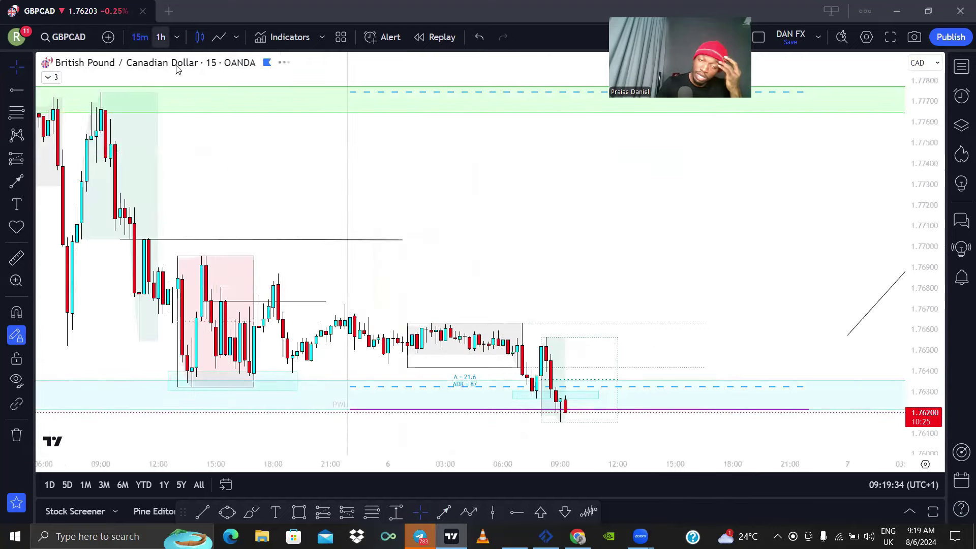
Brush a short falling stroke beside the 2 August low on the 15-minute GBPCAD chart and delete it
scroll(266, 157, down, 3)
scroll(281, 167, left, 5)
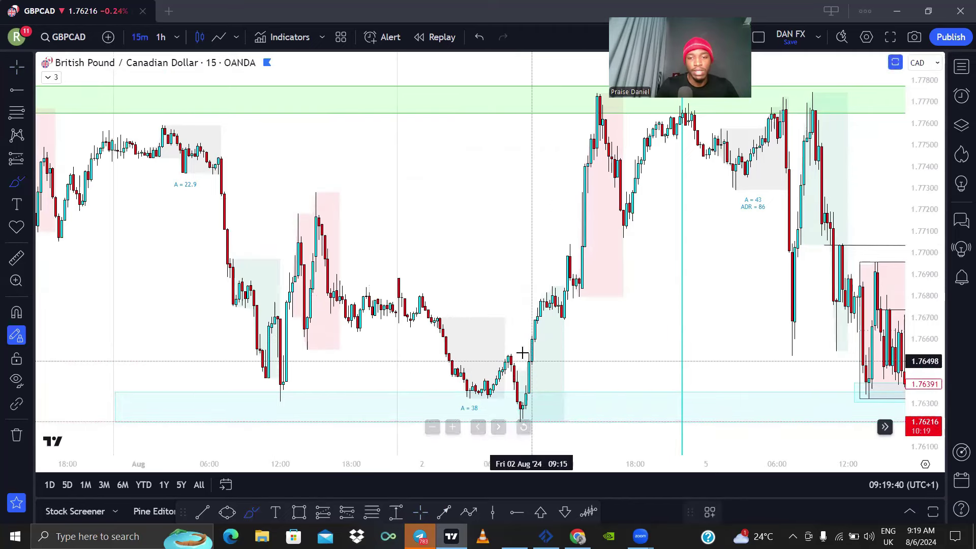
drag(516, 352, 538, 375)
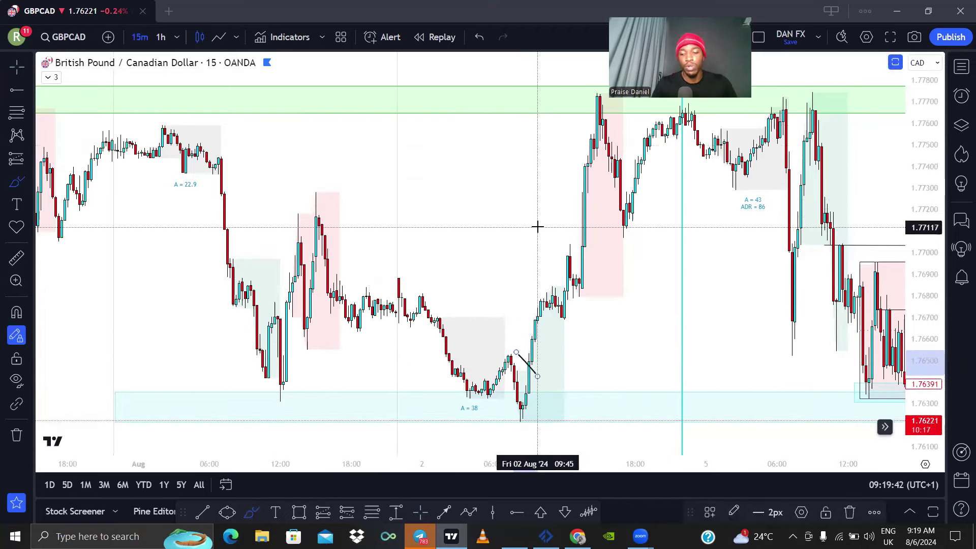
key(Delete)
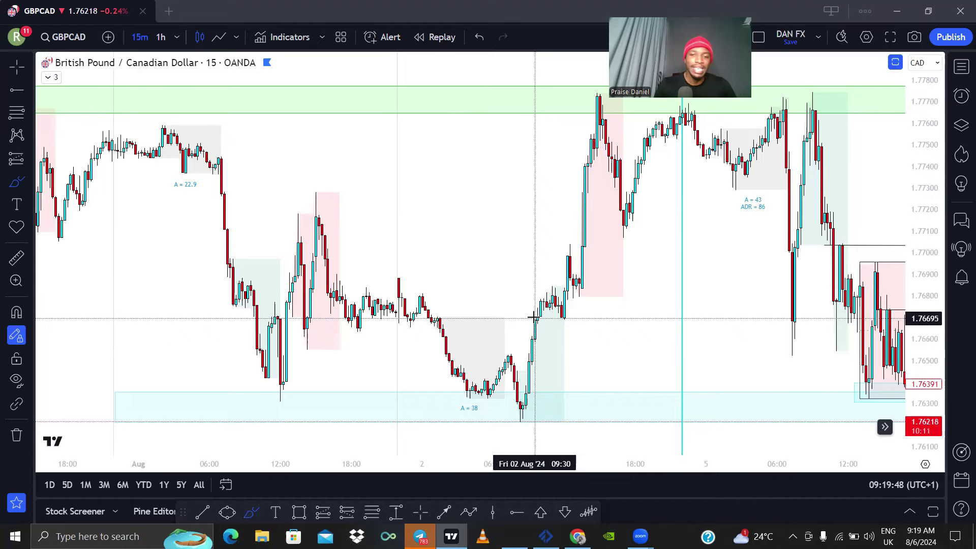
Brush one stroke along the falling highs and one under the lows of the 5 August candles, and undo both
drag(482, 259, 99, 222)
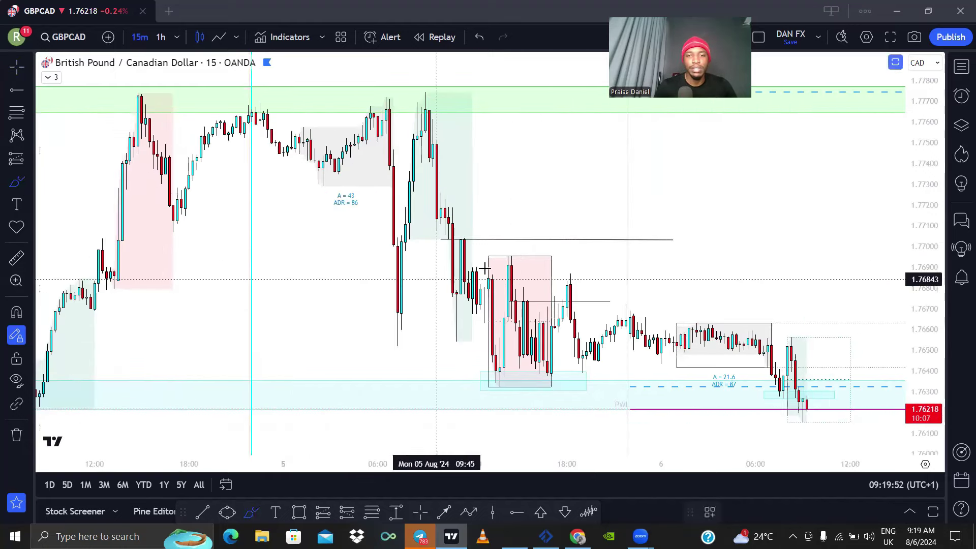
click(471, 253)
drag(390, 351, 512, 359)
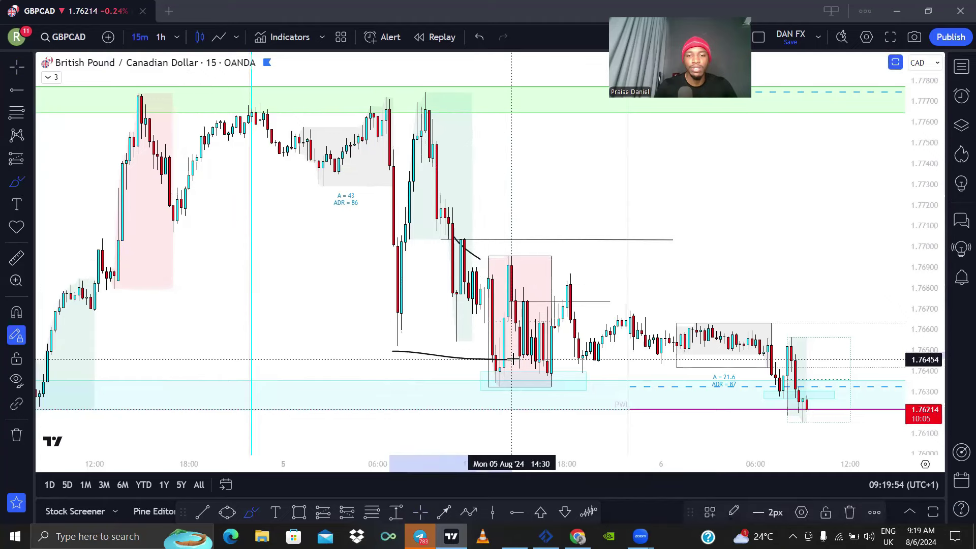
key(ctrl+z)
key(ctrl+z)
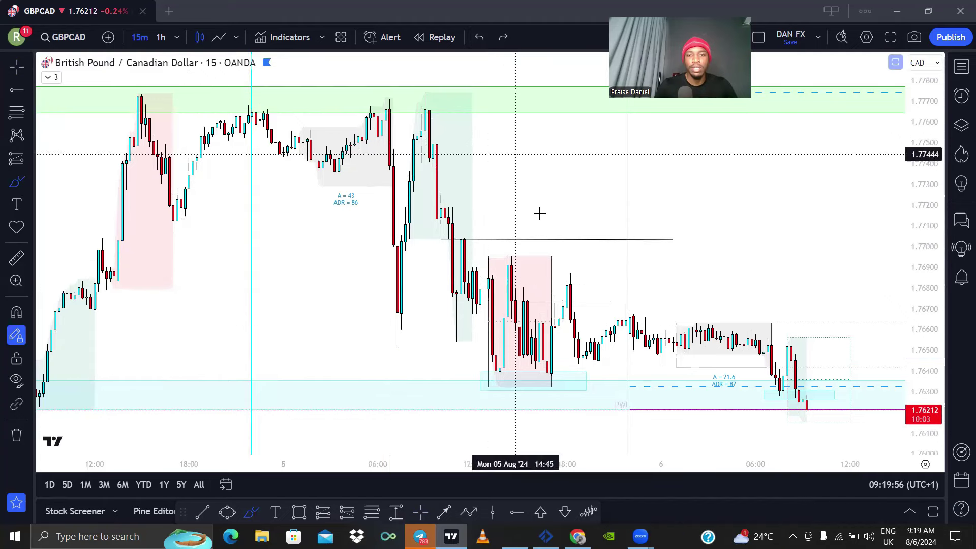
Brush a falling stroke and a small loop over the candles in the 5 August pink session box, and undo them
drag(513, 296, 535, 312)
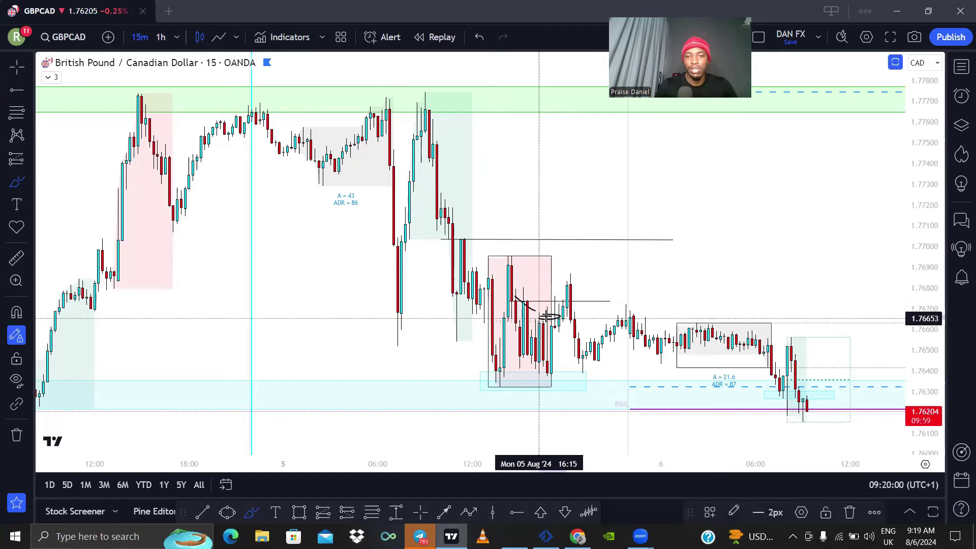
key(ctrl+z)
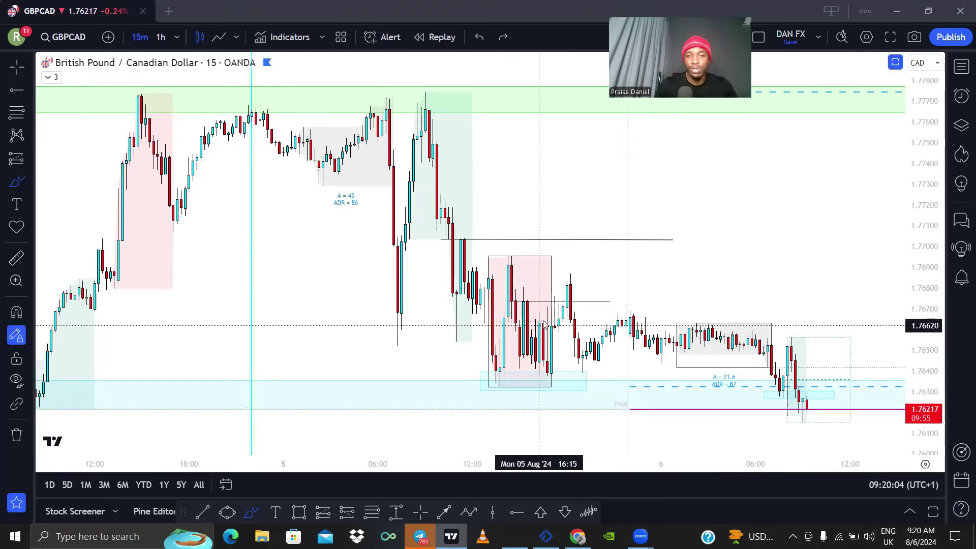
key(ctrl+y)
key(ctrl+z)
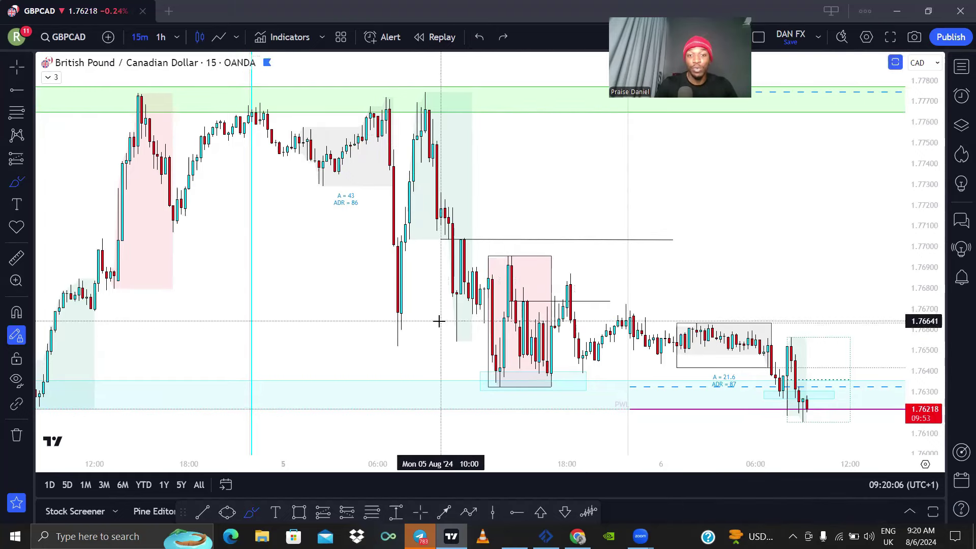
drag(412, 354, 516, 356)
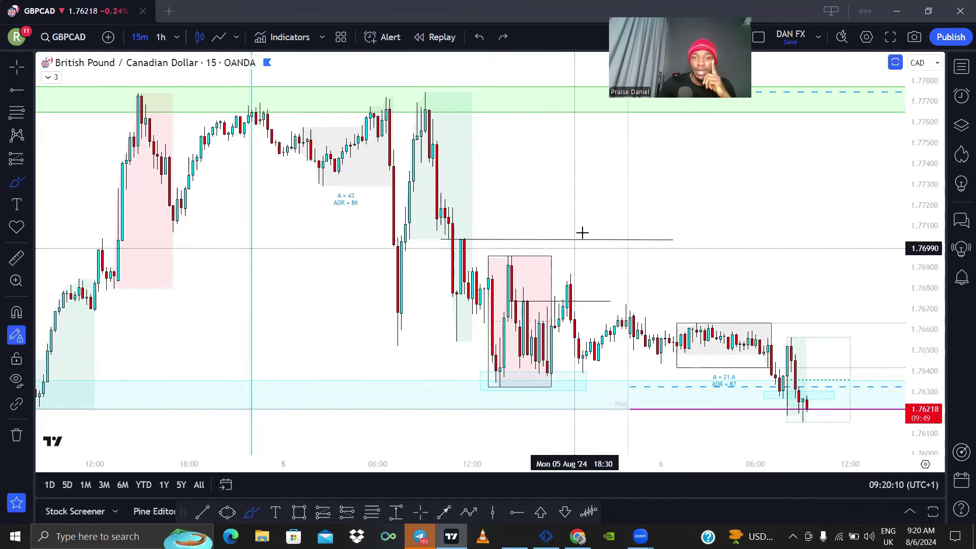
Examine GBPCAD's 15-minute price action from the early August swings to the latest session box at the PWL line
scroll(701, 214, down, 2)
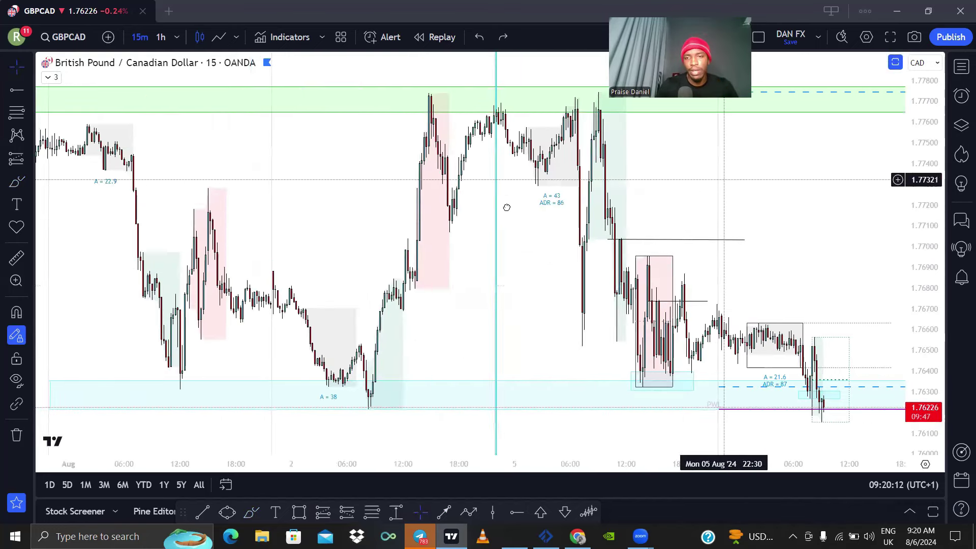
scroll(506, 207, right, 10)
scroll(637, 236, up, 3)
scroll(637, 236, left, 5)
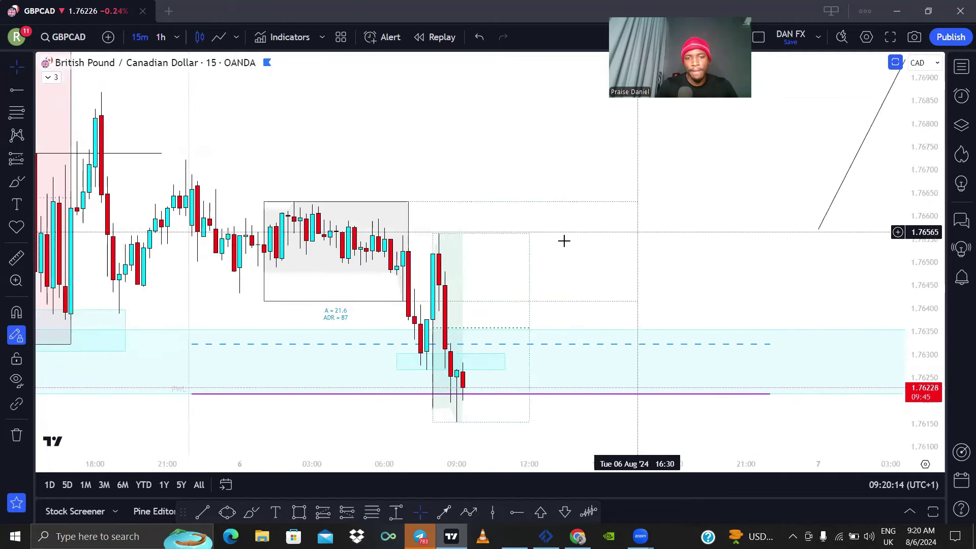
click(11, 183)
scroll(327, 246, down, 3)
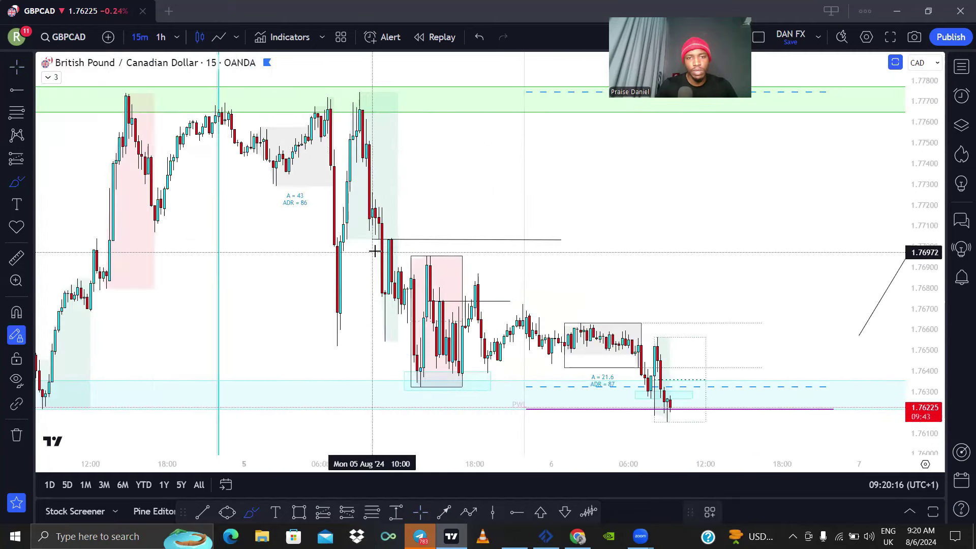
scroll(386, 305, up, 3)
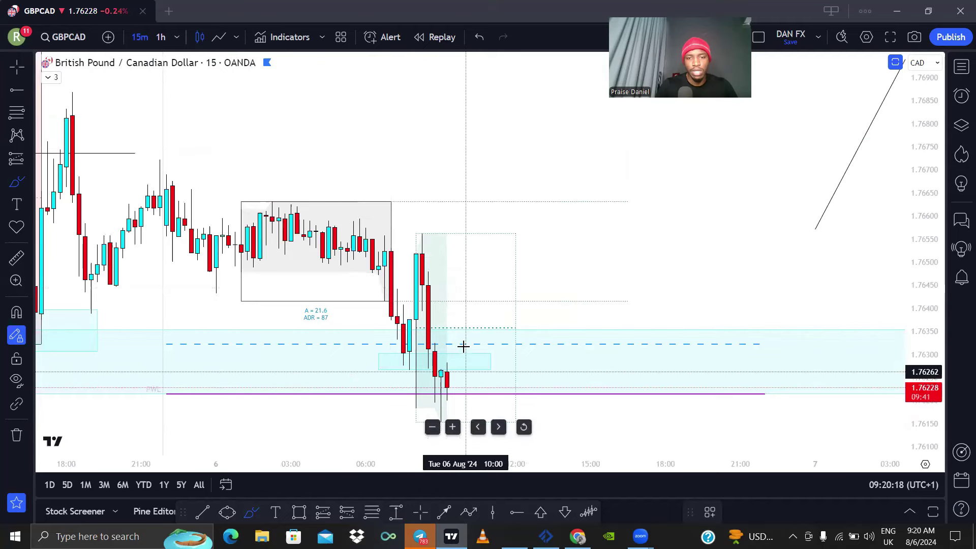
scroll(458, 437, down, 3)
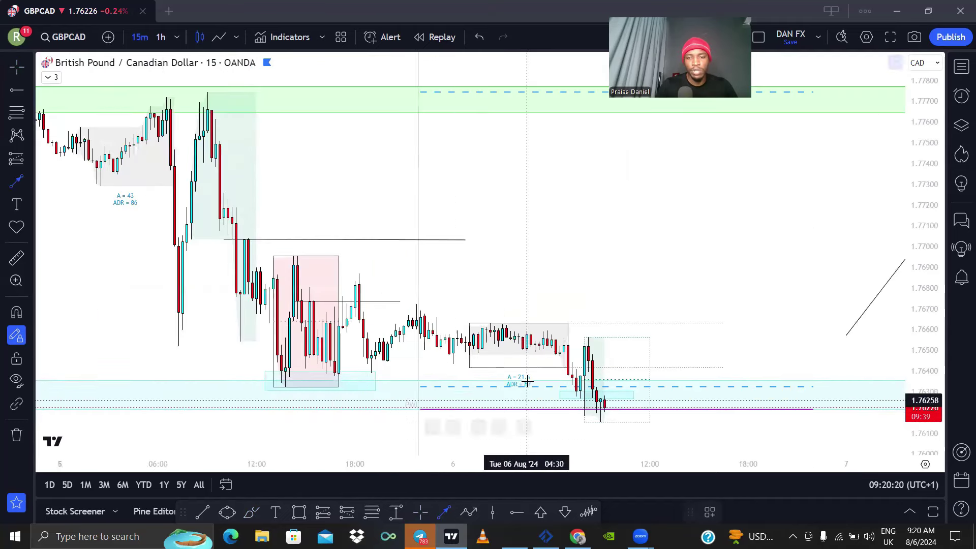
scroll(527, 381, down, 2)
scroll(698, 409, down, 2)
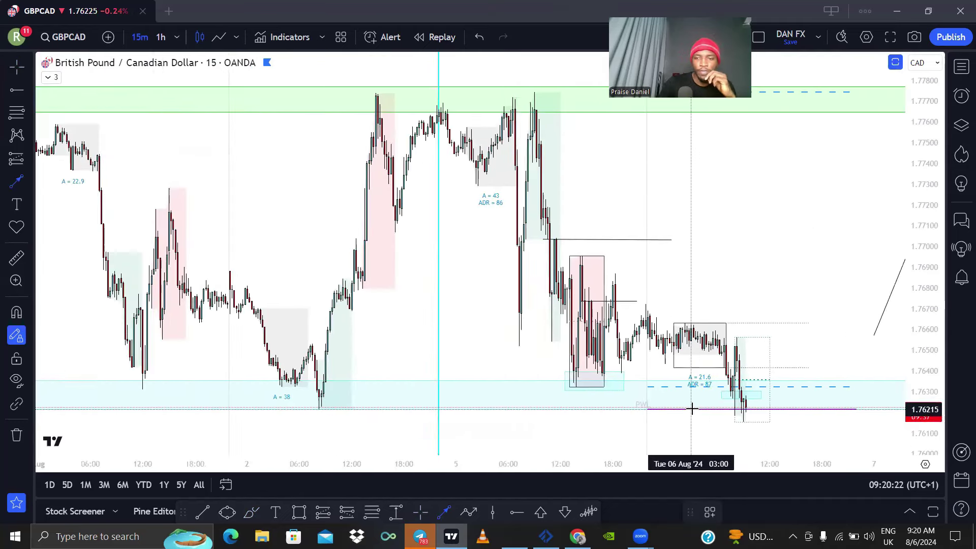
Draw a short rising arrow beside the current GBPCAD price, from about 1.7622 to about 1.7640, and delete it
scroll(711, 402, up, 5)
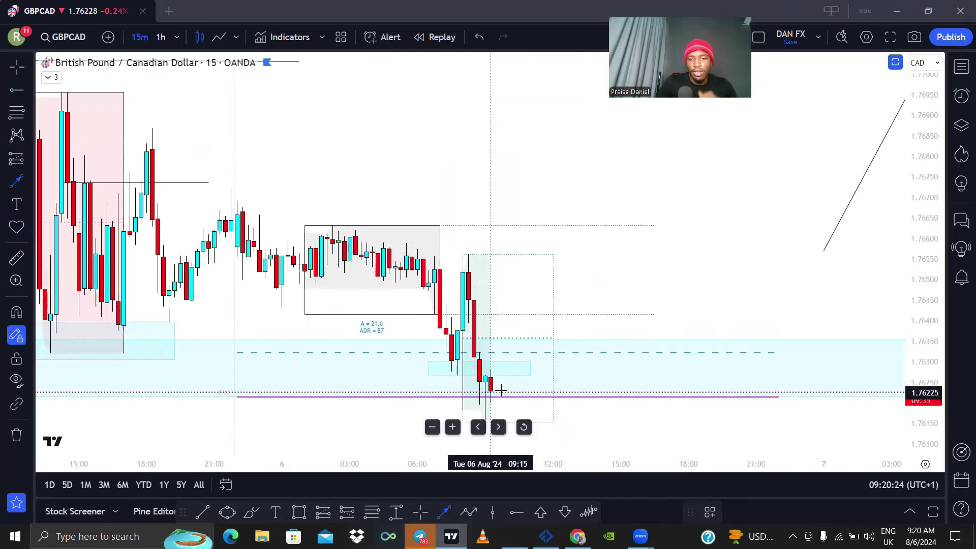
drag(508, 392, 512, 318)
drag(529, 257, 547, 322)
click(539, 329)
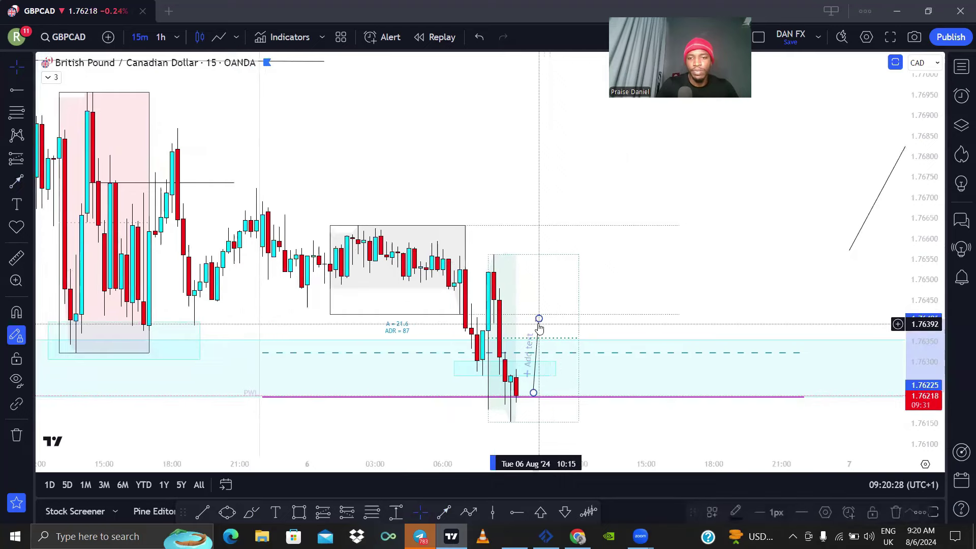
click(529, 379)
scroll(617, 212, down, 10)
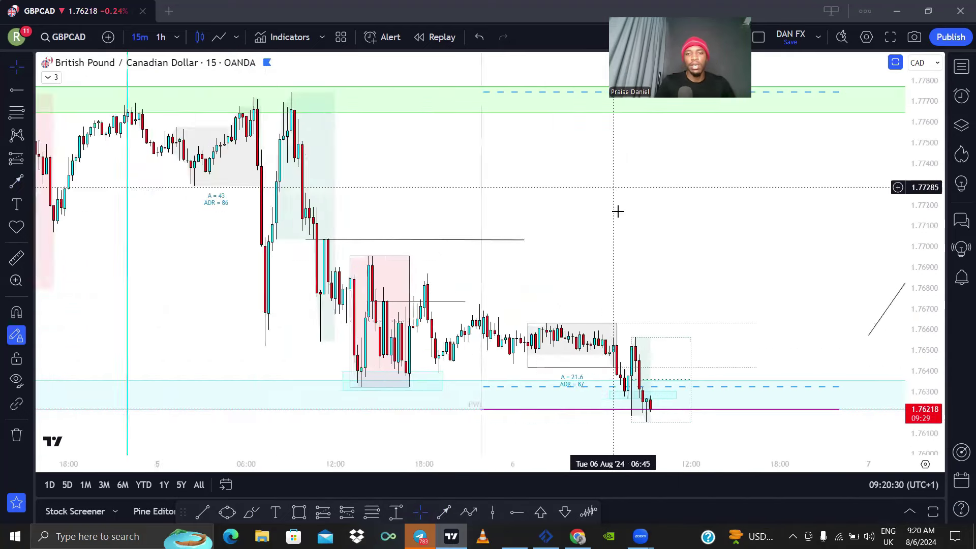
Move the long rising GBPCAD arrow lower so it runs from about 1.7637, inside the blue zone, to about 1.7738
scroll(605, 170, down, 5)
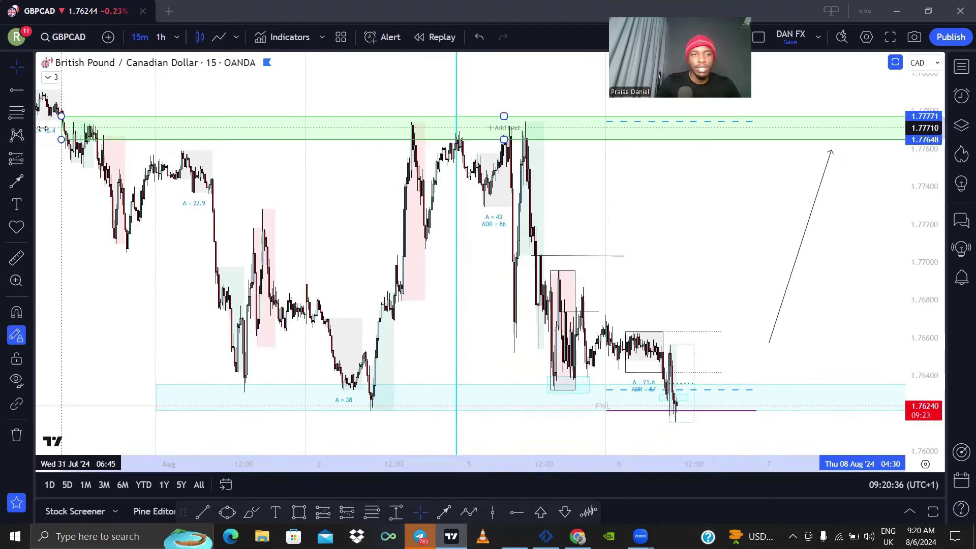
drag(647, 190, 688, 208)
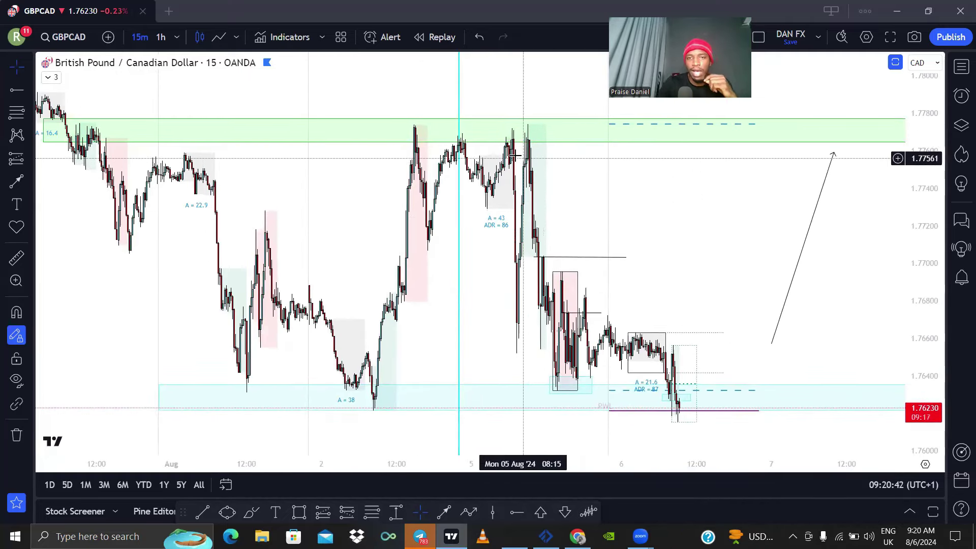
scroll(596, 198, up, 5)
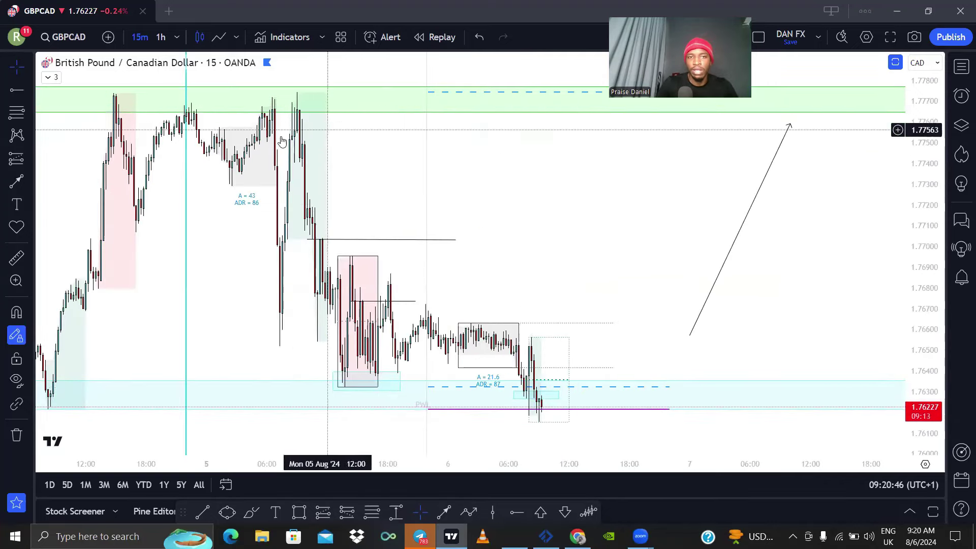
scroll(509, 205, up, 3)
scroll(572, 205, down, 2)
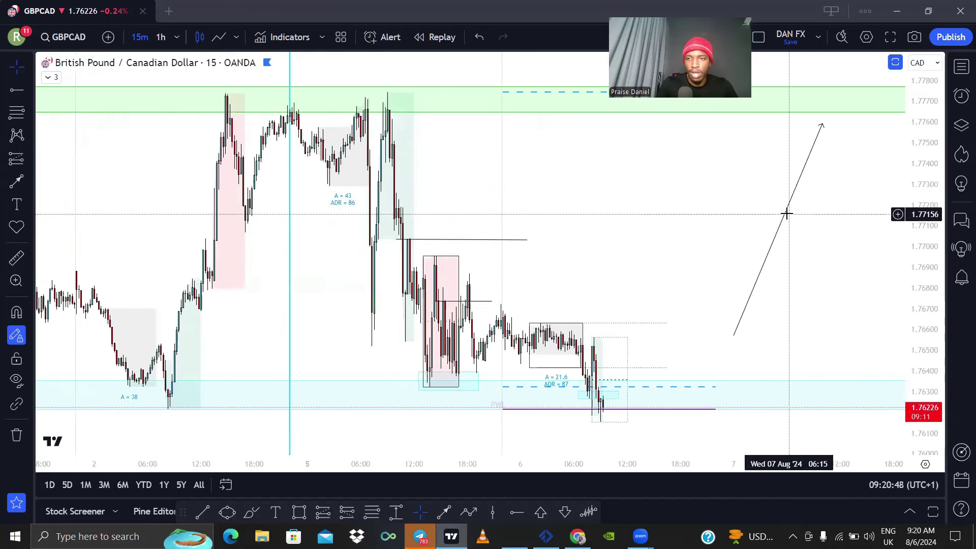
click(785, 211)
drag(786, 211, 760, 255)
mouse_move(664, 248)
mouse_down()
mouse_move(525, 370)
mouse_move(448, 374)
mouse_move(490, 371)
mouse_up()
scroll(490, 372, down, 5)
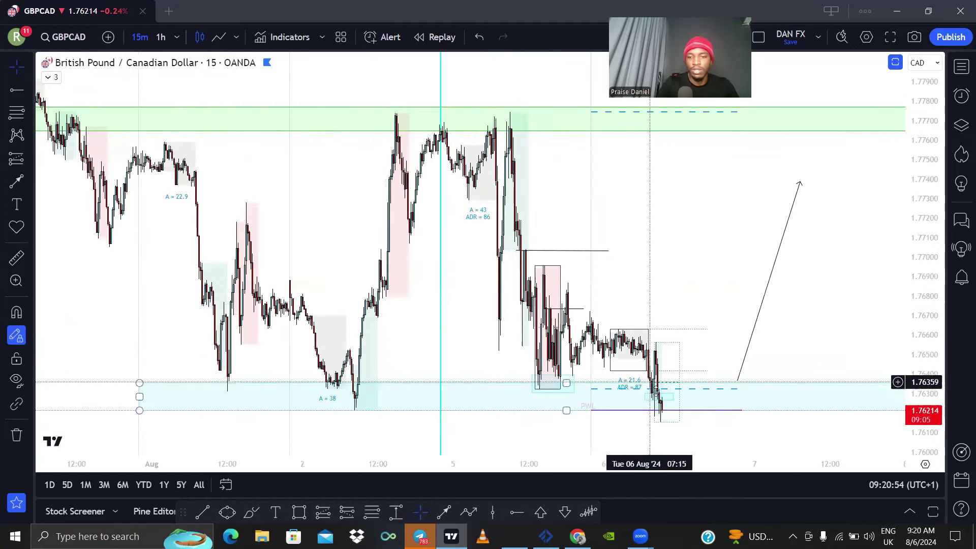
scroll(872, 131, up, 2)
Show the watchlist again, open the EURCAD chart and switch it to the 1-hour timeframe to examine the latest sessions
click(958, 72)
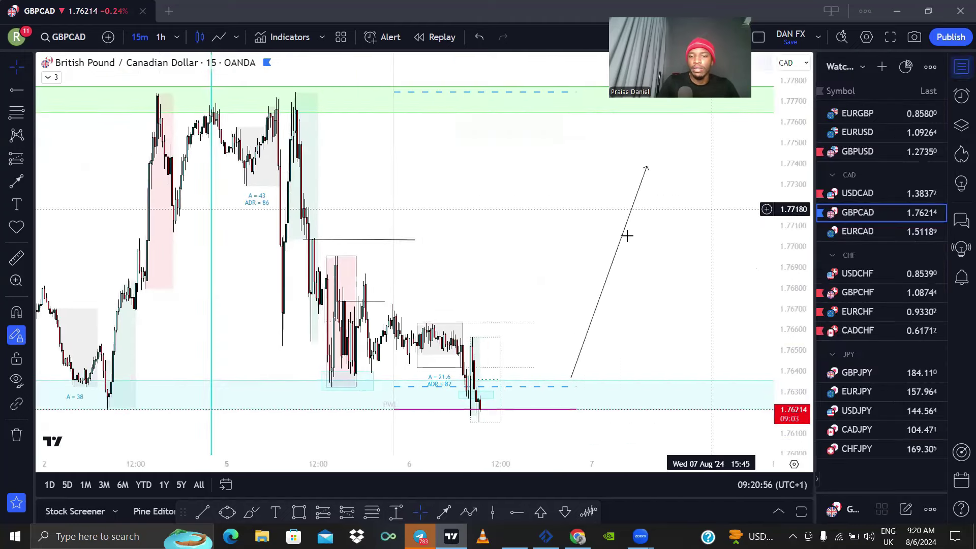
click(859, 231)
click(161, 37)
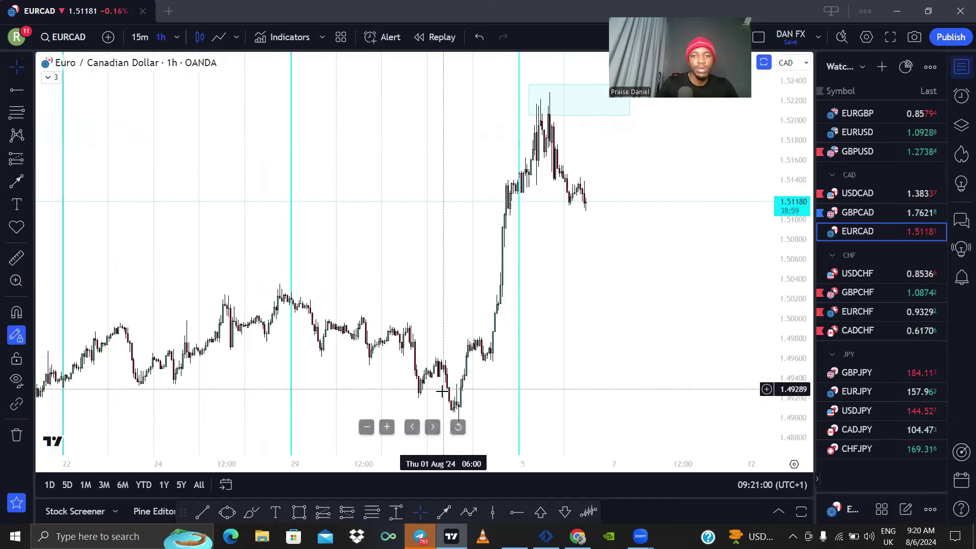
scroll(503, 212, up, 5)
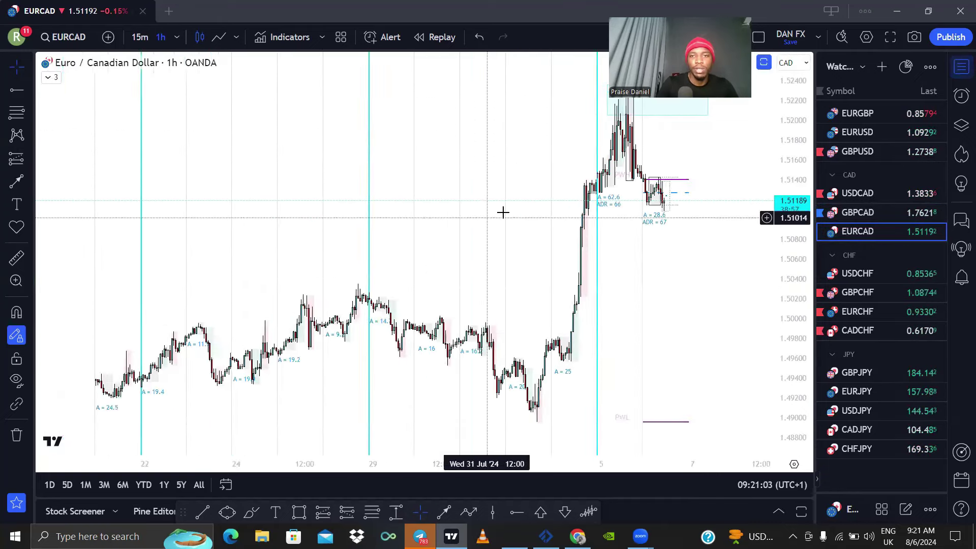
scroll(388, 194, up, 1)
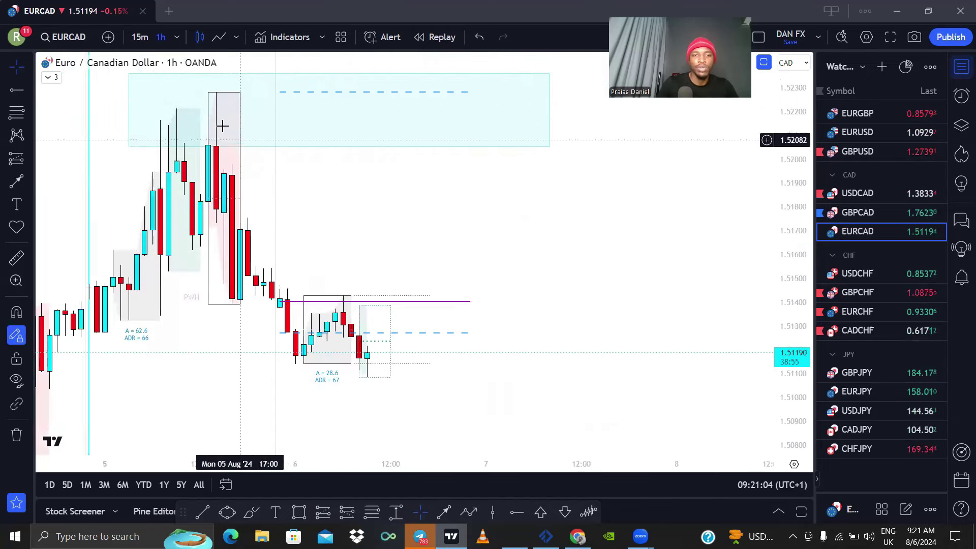
scroll(417, 220, down, 1)
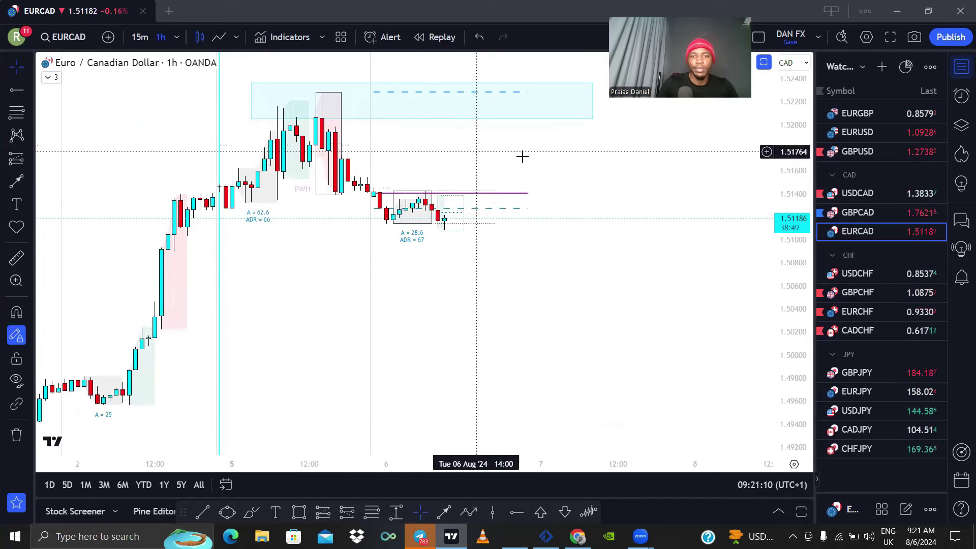
Open the USDCHF chart, examine its 1-hour history from June to the latest sessions, and switch it to the 15-minute timeframe
scroll(474, 288, down, 2)
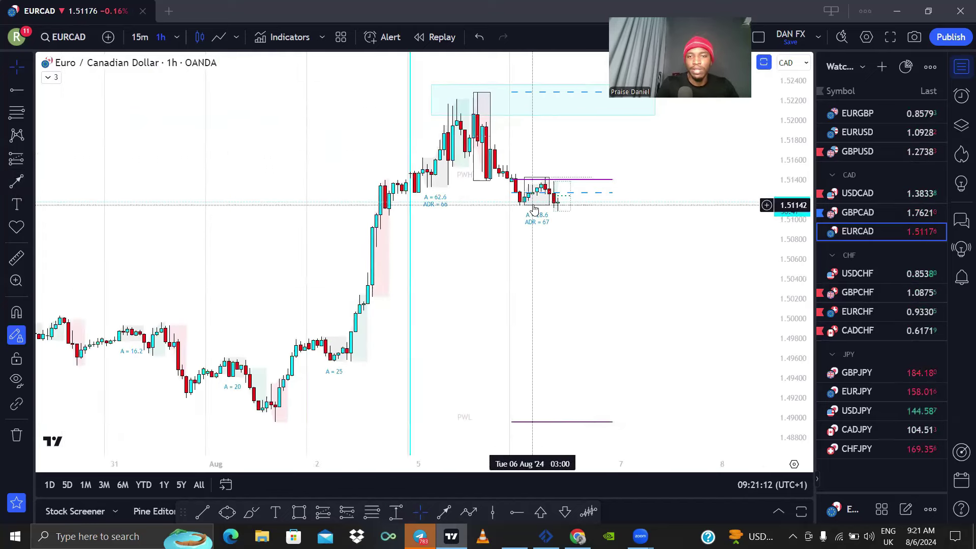
click(858, 274)
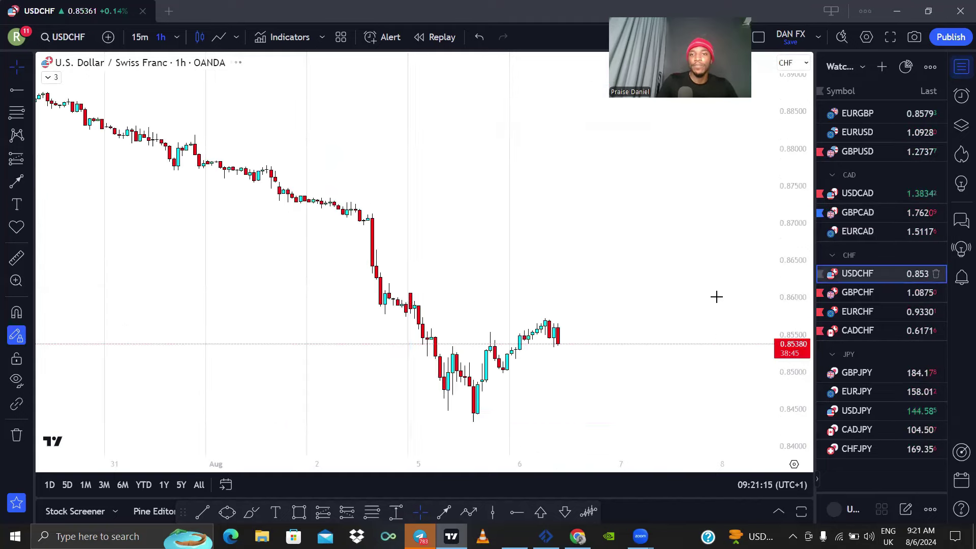
scroll(497, 175, down, 5)
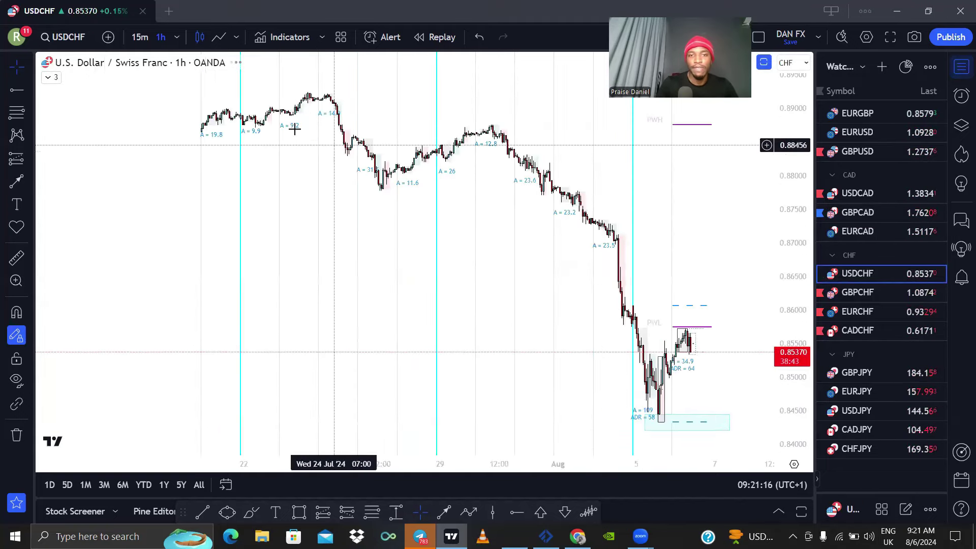
scroll(473, 175, down, 5)
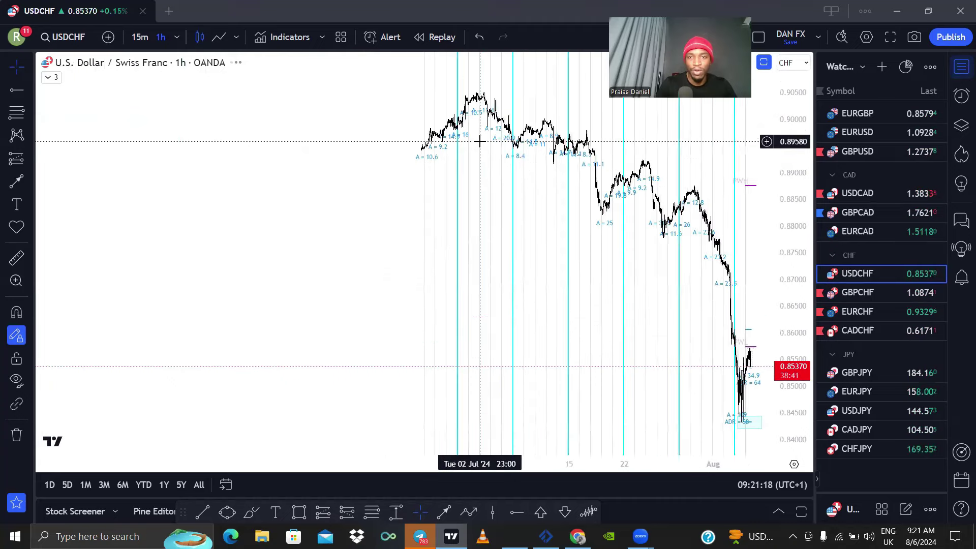
scroll(510, 161, up, 3)
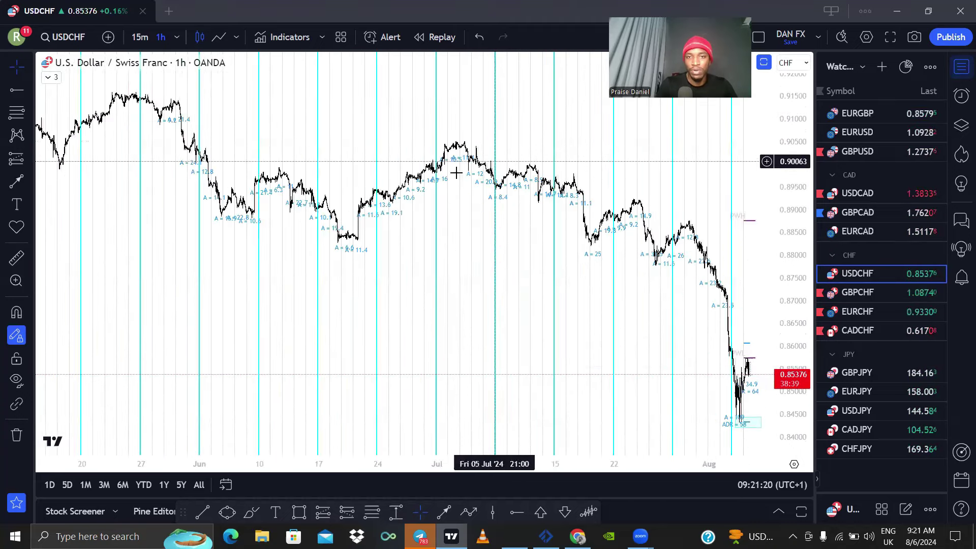
scroll(615, 206, up, 8)
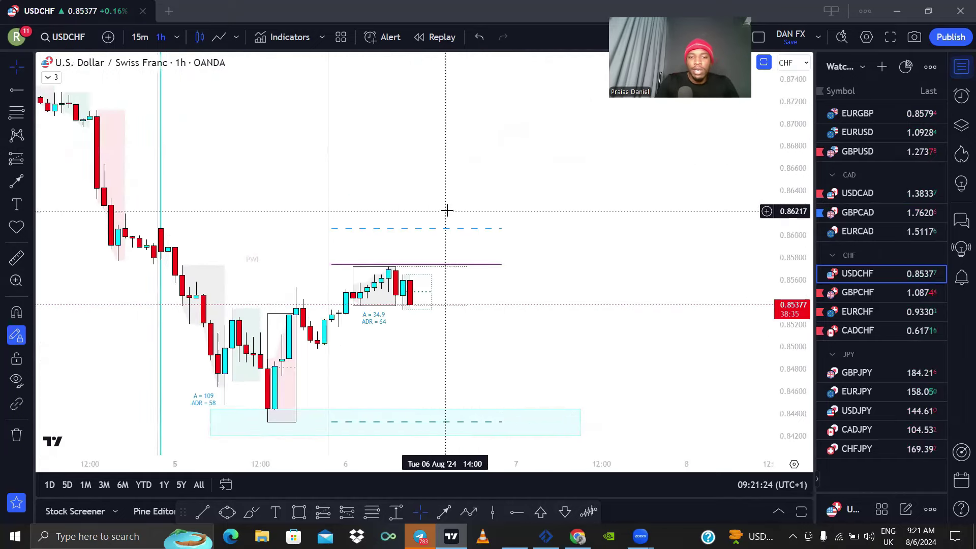
scroll(432, 228, down, 3)
scroll(305, 272, up, 2)
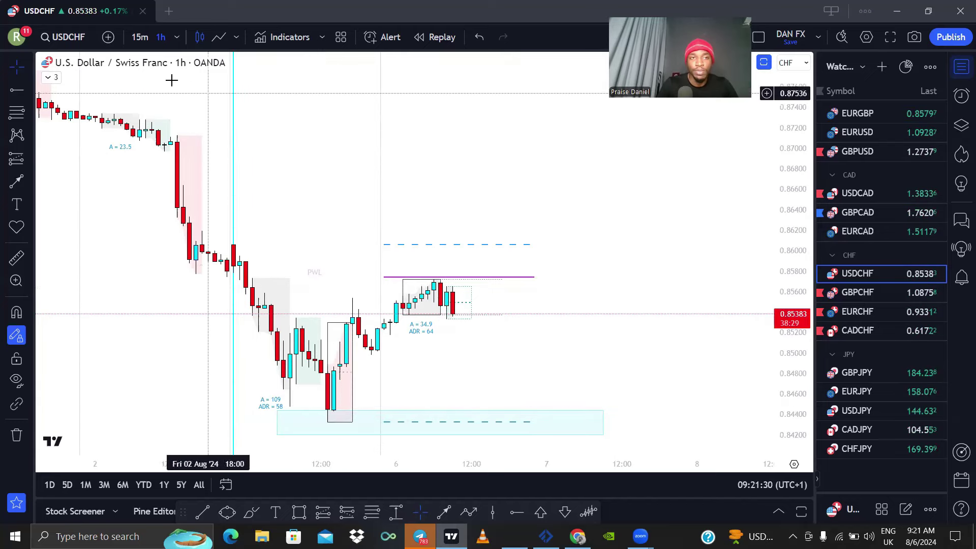
text(15)
key(Return)
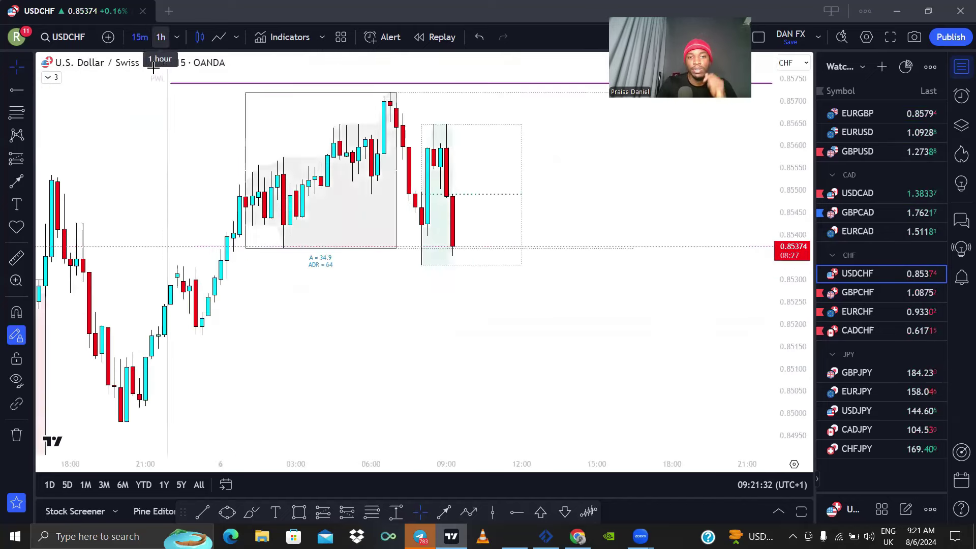
Open the GBPCHF chart and examine the latest sessions on the 1-hour and 15-minute timeframes
click(844, 294)
scroll(523, 264, down, 5)
scroll(475, 236, up, 2)
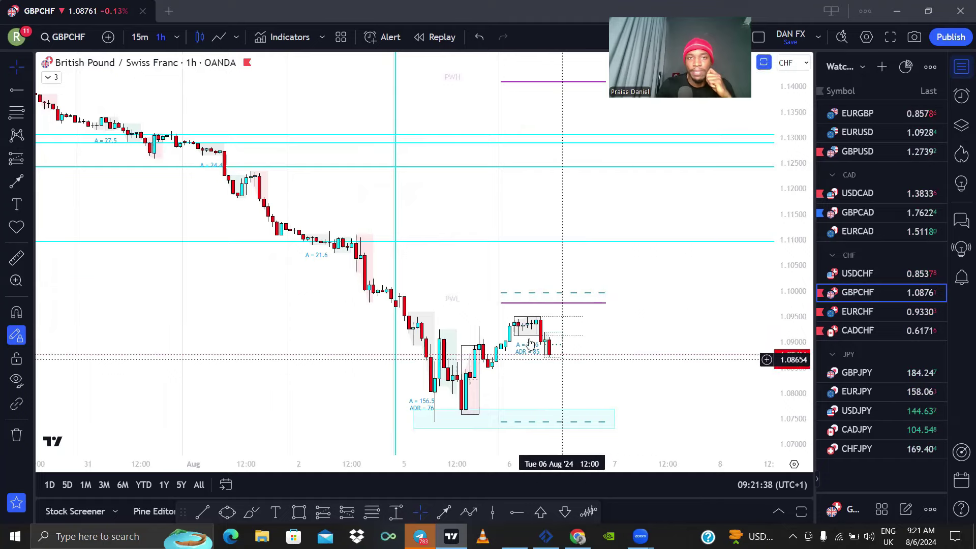
scroll(409, 305, up, 4)
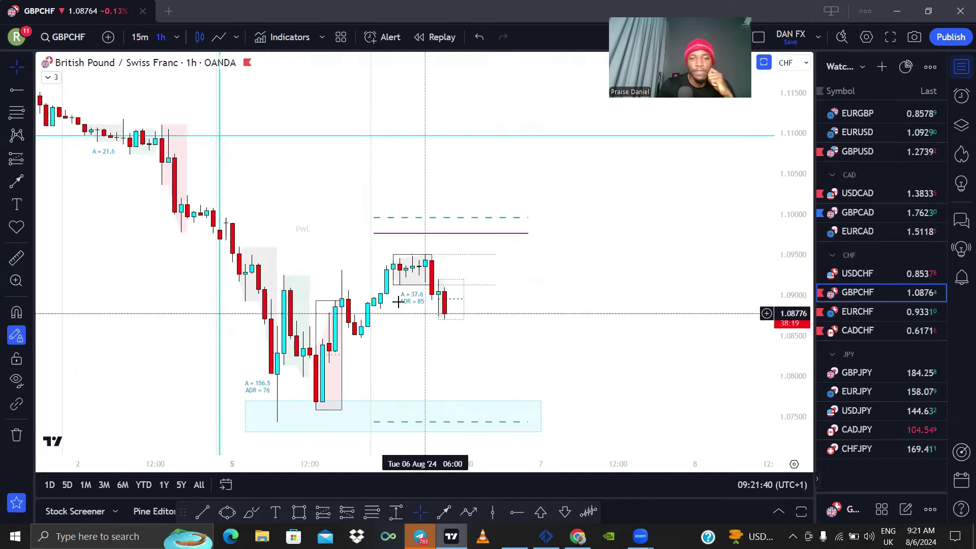
click(140, 36)
scroll(457, 264, up, 3)
scroll(458, 244, down, 4)
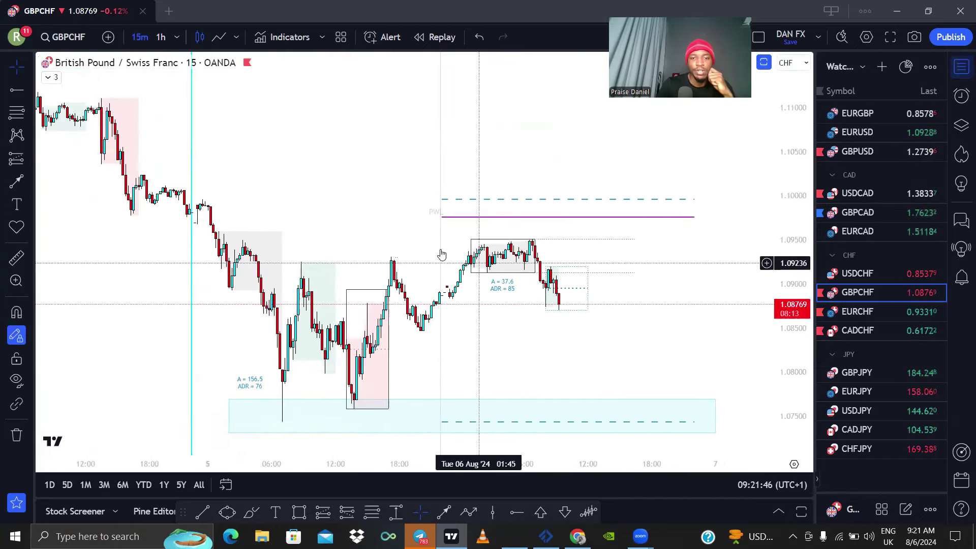
Brush two double-bottom paths on GBPCHF, one rising from current price to the purple line and one from the blue zone, and undo them
click(13, 183)
click(72, 78)
mouse_move(558, 305)
mouse_down()
mouse_move(582, 319)
mouse_move(654, 224)
mouse_up()
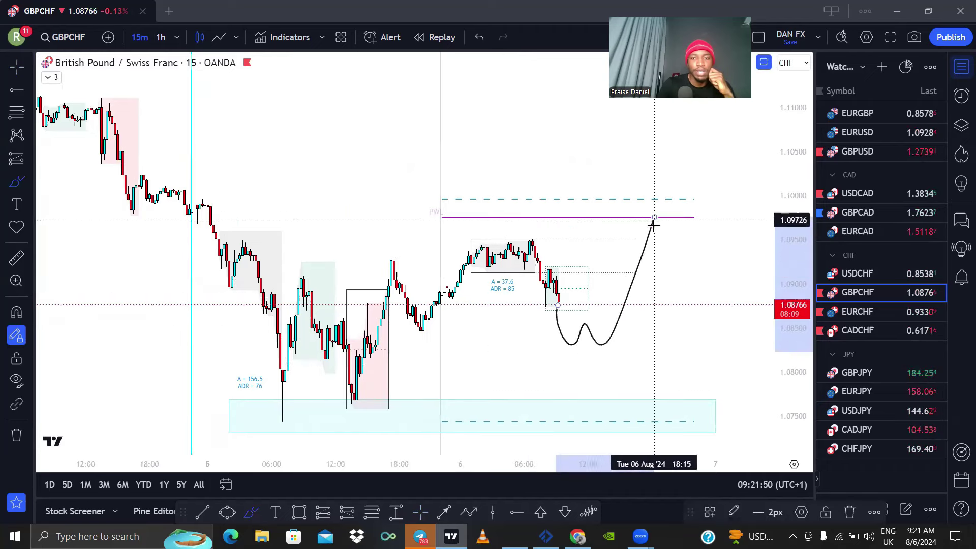
mouse_move(532, 388)
mouse_down()
mouse_move(619, 433)
mouse_move(667, 317)
mouse_up()
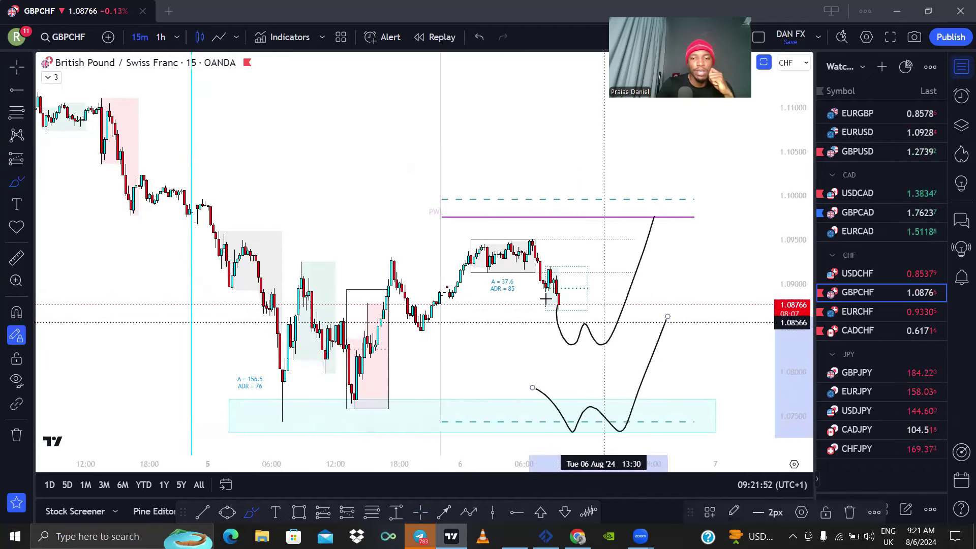
key(ctrl+z)
key(Escape)
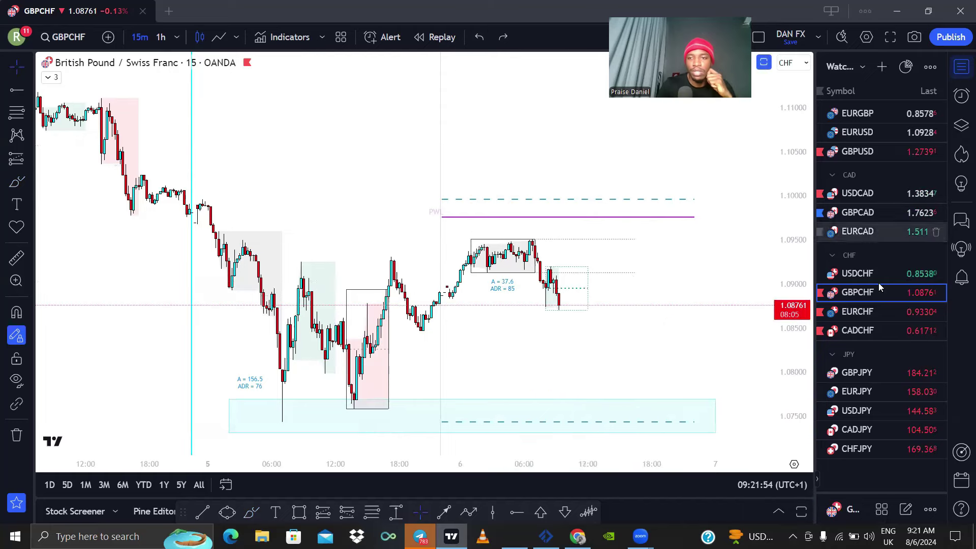
On the EURCHF 15-minute chart, draw a falling arrow from about 0.9342 to 0.9290 and a rising arrow from about 0.9297 to above 0.94
click(859, 312)
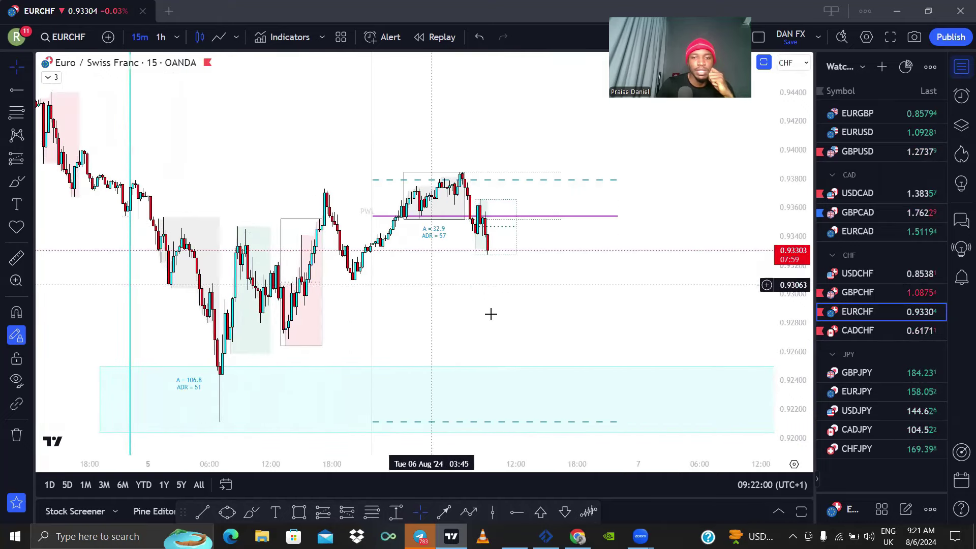
key(alt+t)
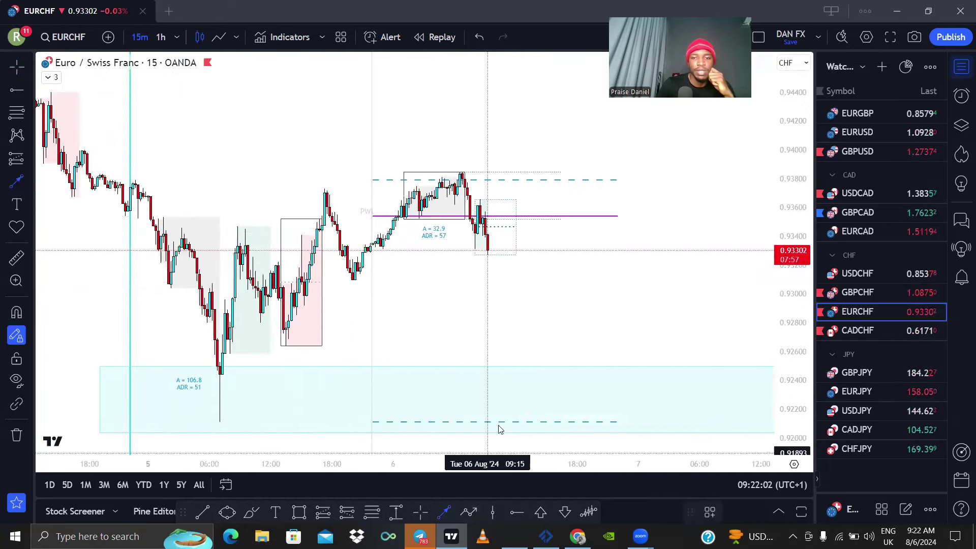
drag(536, 254, 564, 326)
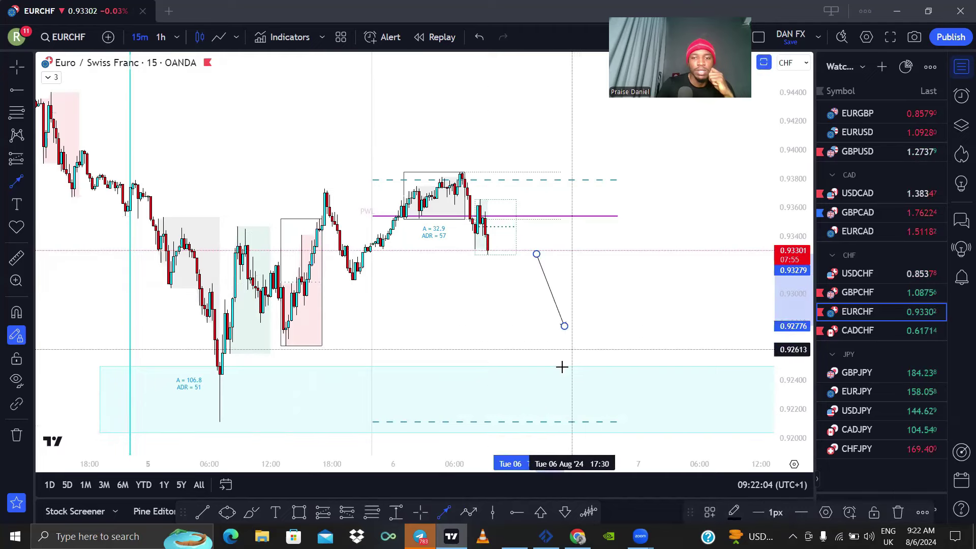
key(ctrl+z)
mouse_move(534, 234)
mouse_down()
mouse_move(561, 315)
mouse_move(674, 102)
mouse_up()
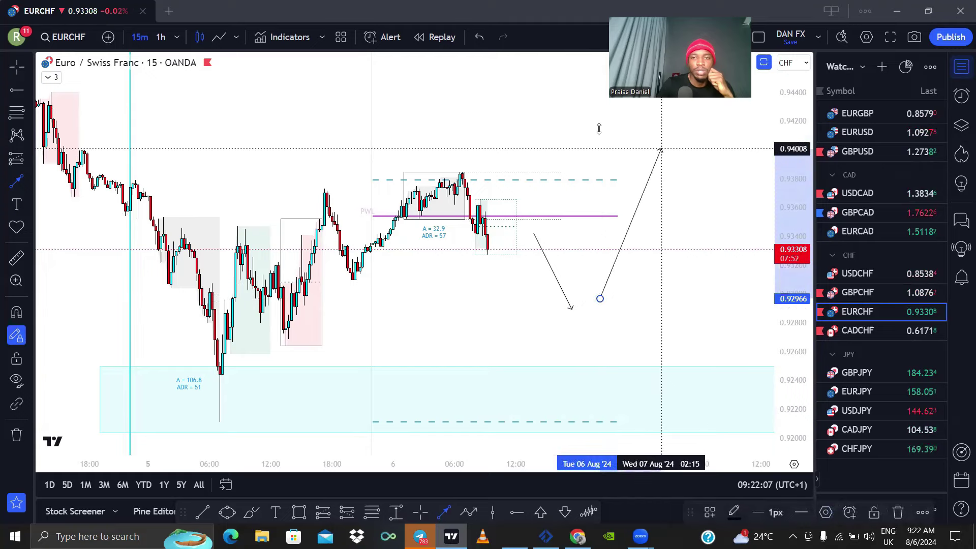
On the GBPCHF chart, draw a falling arrow from about 1.0910 to 1.0825 and a rising arrow from about 1.0840 to 1.1040
scroll(602, 143, down, 3)
click(847, 297)
drag(605, 297, 628, 361)
drag(643, 351, 703, 202)
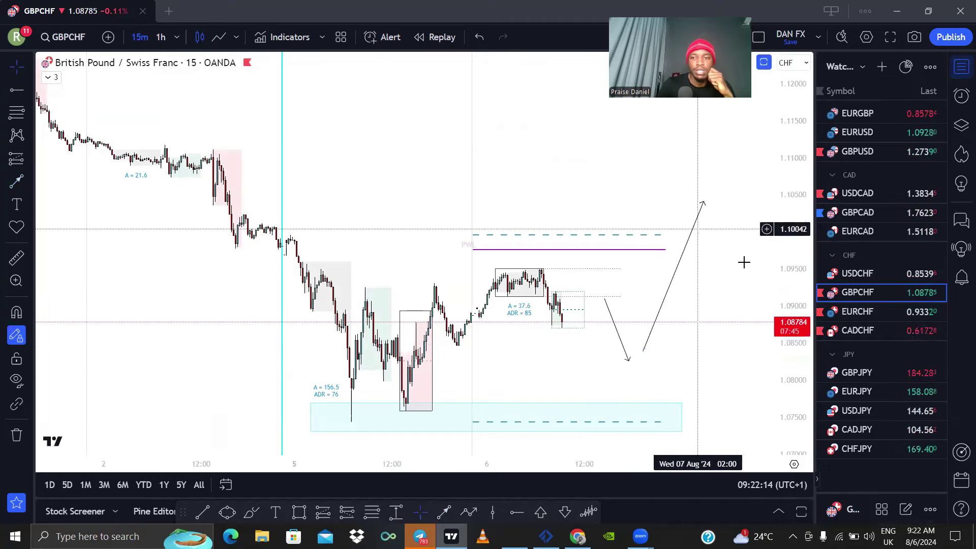
On the CADCHF chart, draw a falling arrow from about 0.6176 to 0.6147 and a rising arrow from about 0.6153 to 0.6237
click(863, 328)
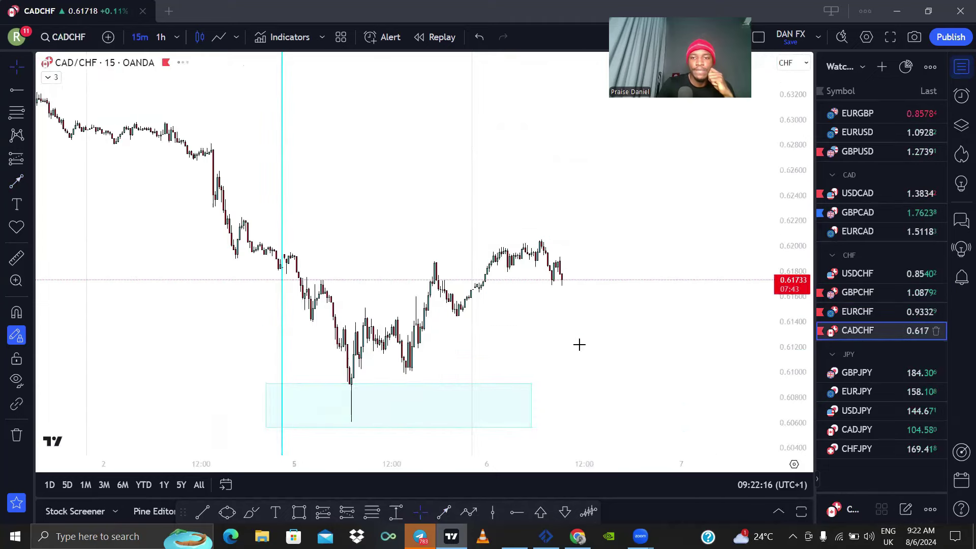
drag(563, 242, 493, 244)
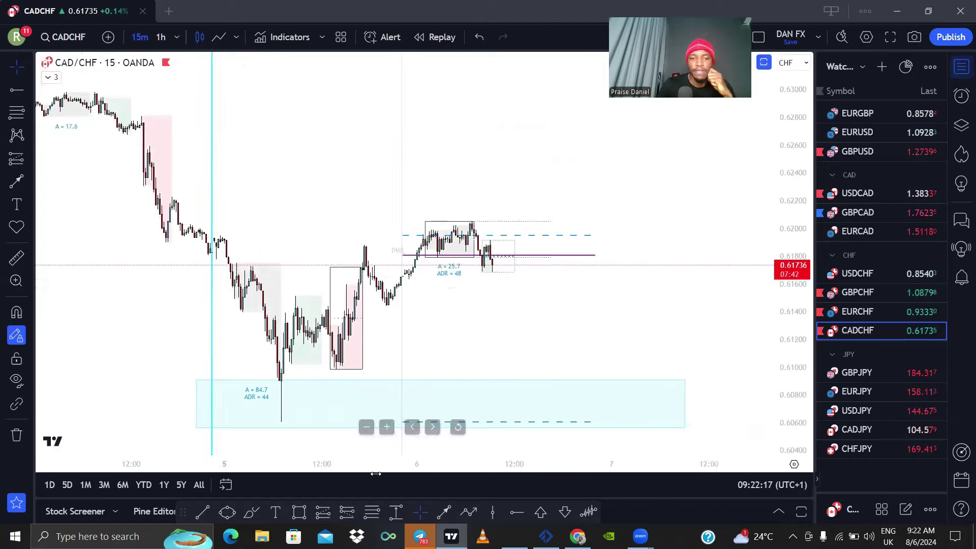
click(446, 512)
click(554, 303)
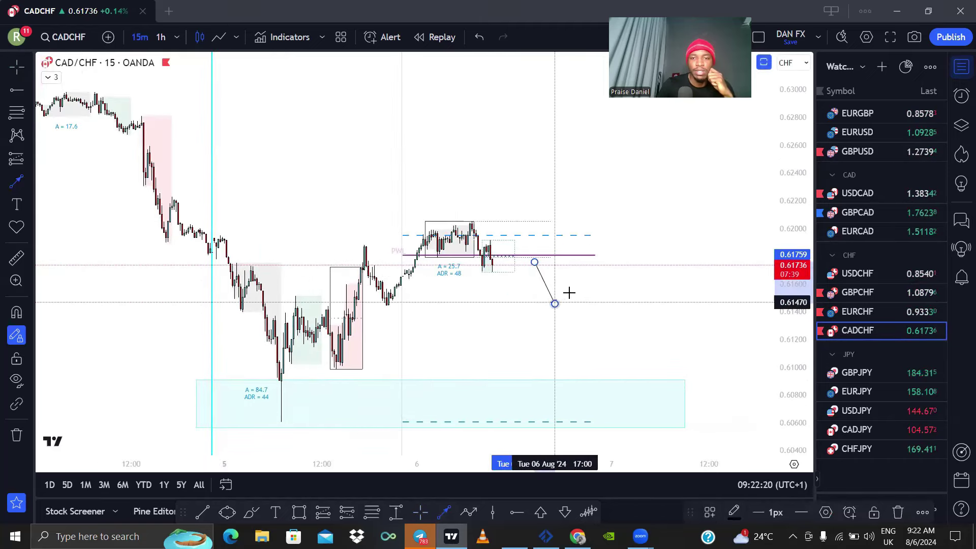
click(570, 294)
double_click(623, 178)
scroll(712, 305, left, 2)
Review the latest sessions on the 15-minute charts of GBPJPY, EURJPY, USDJPY, CADJPY and CHFJPY in turn
click(865, 375)
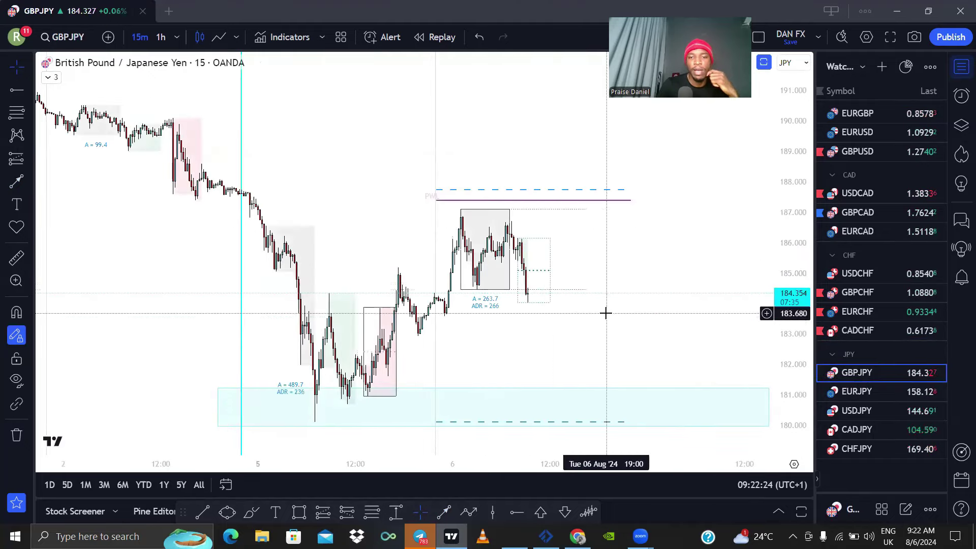
scroll(508, 308, down, 5)
scroll(508, 308, up, 5)
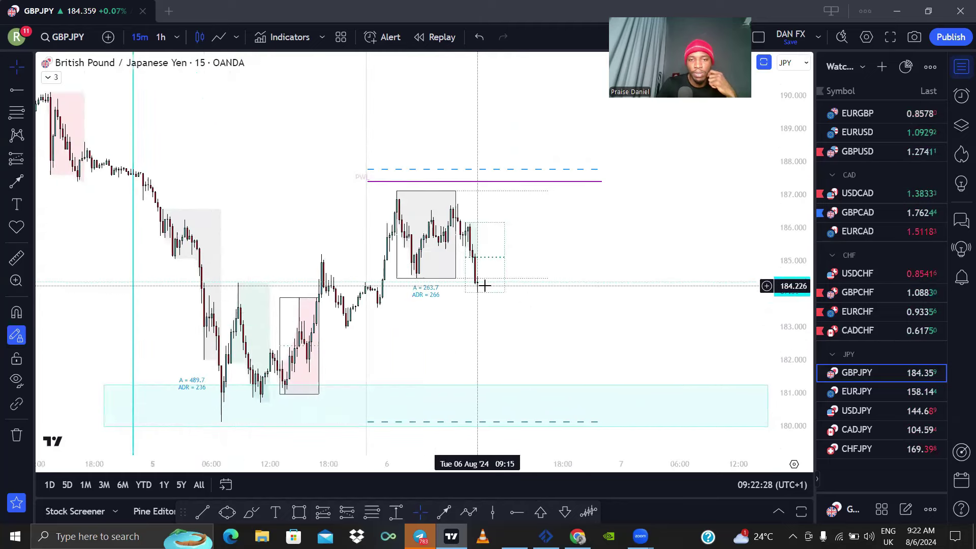
click(843, 393)
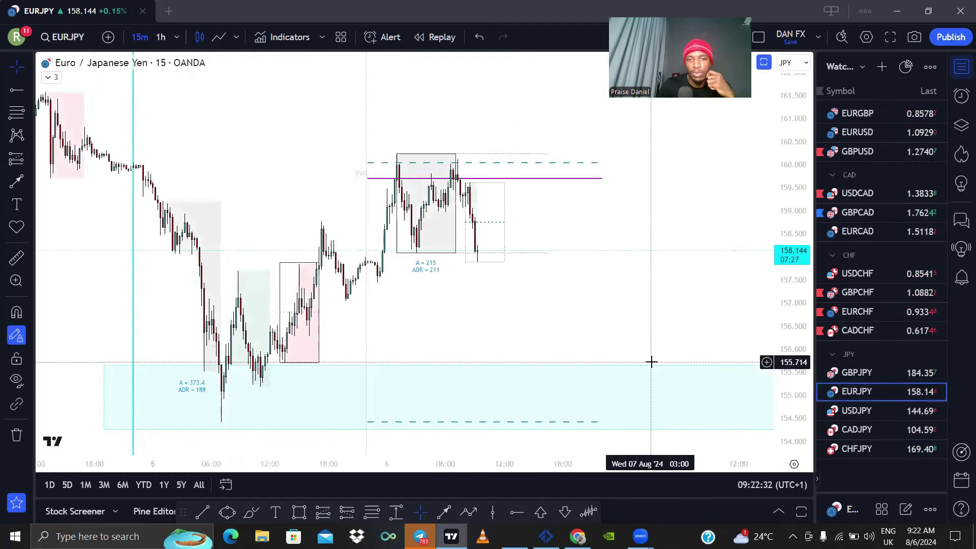
click(863, 410)
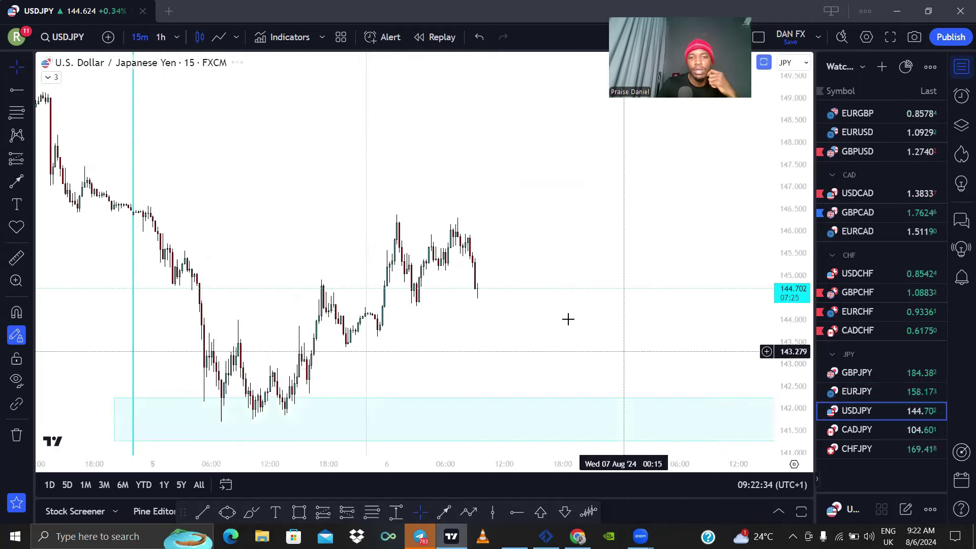
click(855, 430)
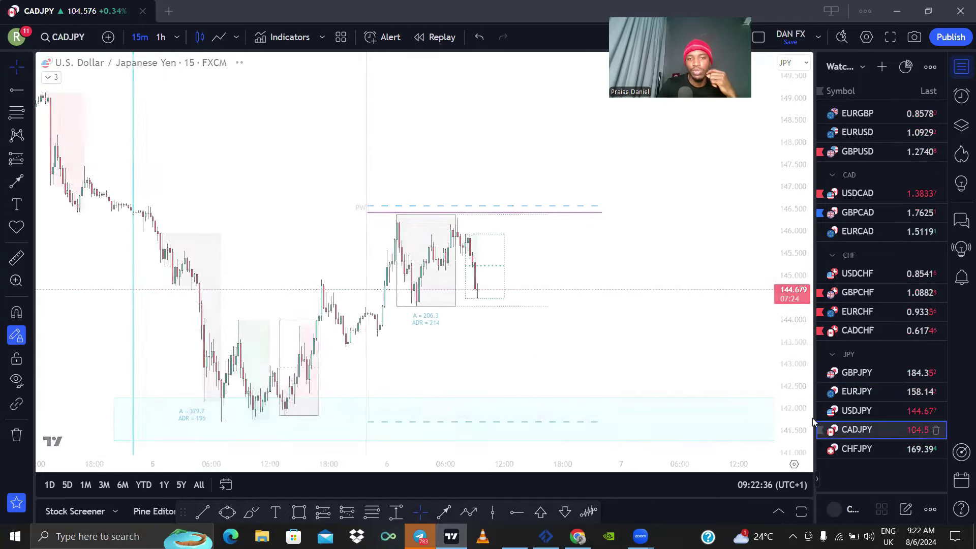
click(855, 448)
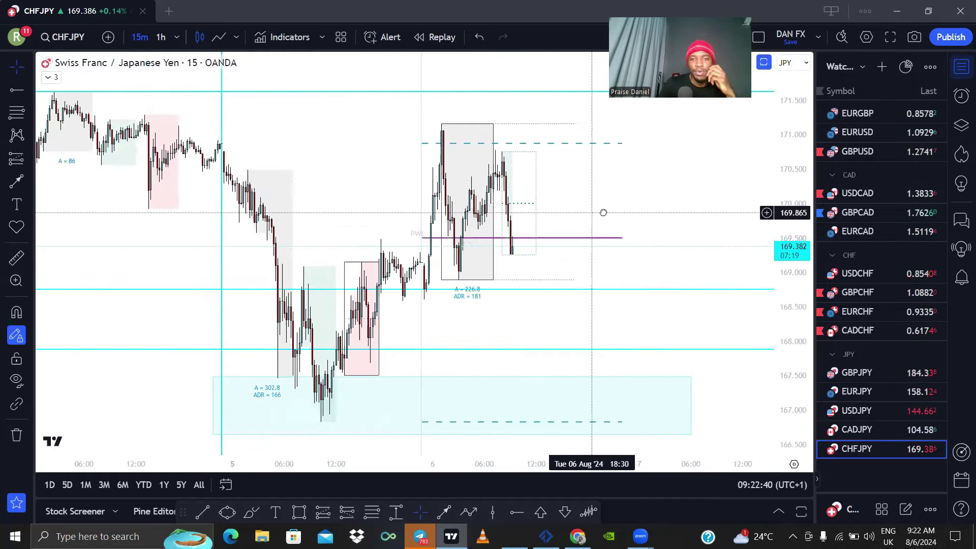
drag(546, 254, 580, 255)
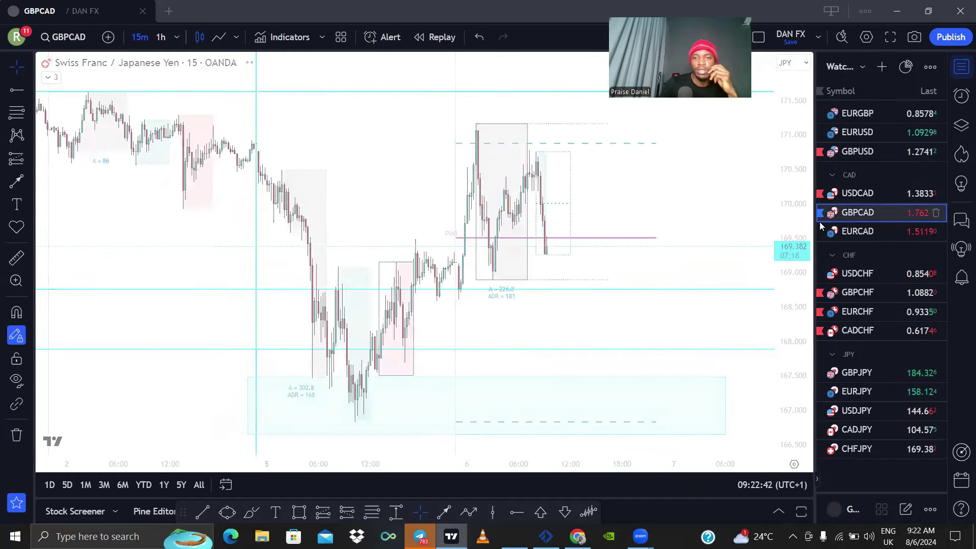
Reopen the GBPCAD chart and examine the latest 15-minute candles around the PWL line
scroll(388, 246, up, 3)
drag(388, 246, 438, 244)
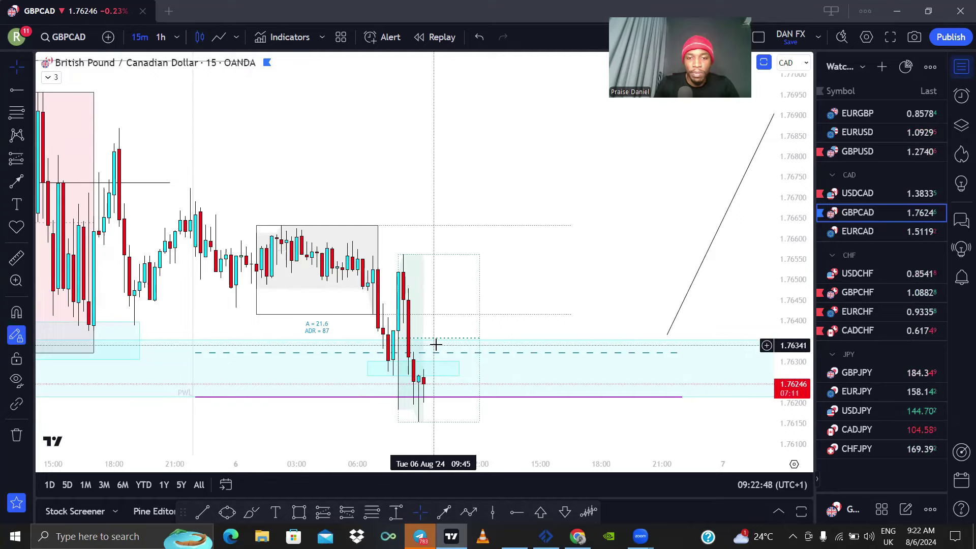
scroll(509, 312, down, 3)
scroll(408, 373, up, 5)
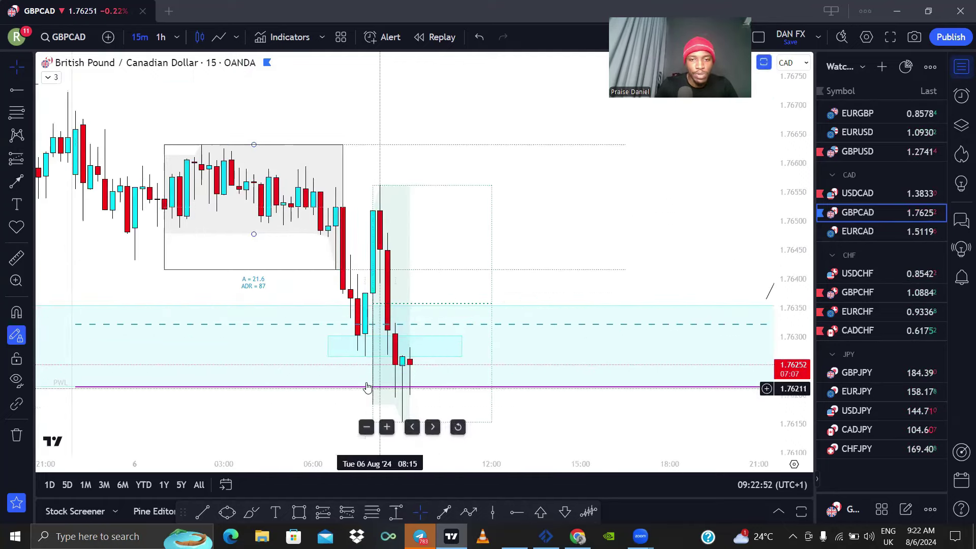
Brush a loop around GBPCAD's lows at the PWL line and a narrow loop from current price up to about 1.7638, and undo them
click(249, 512)
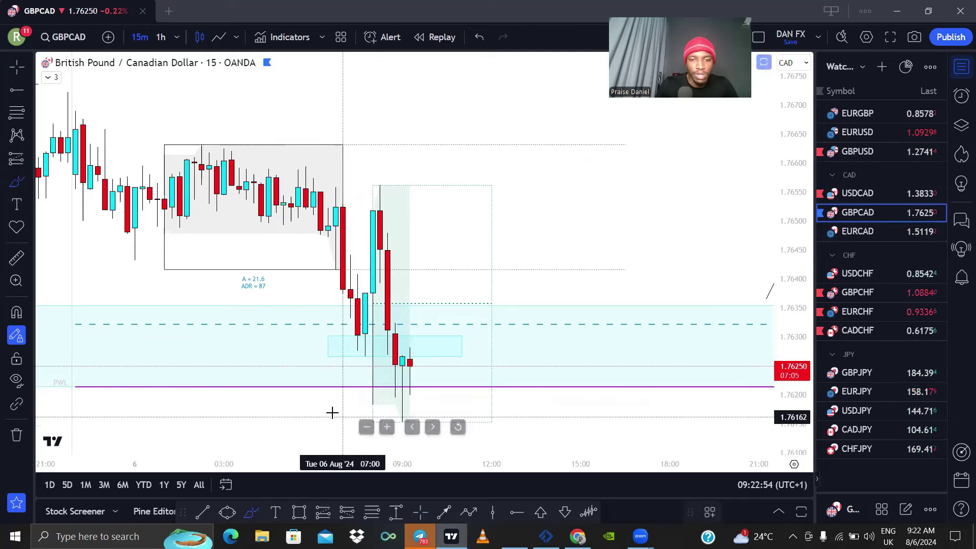
mouse_move(379, 366)
mouse_down()
mouse_move(355, 405)
mouse_move(429, 312)
mouse_move(430, 289)
mouse_up()
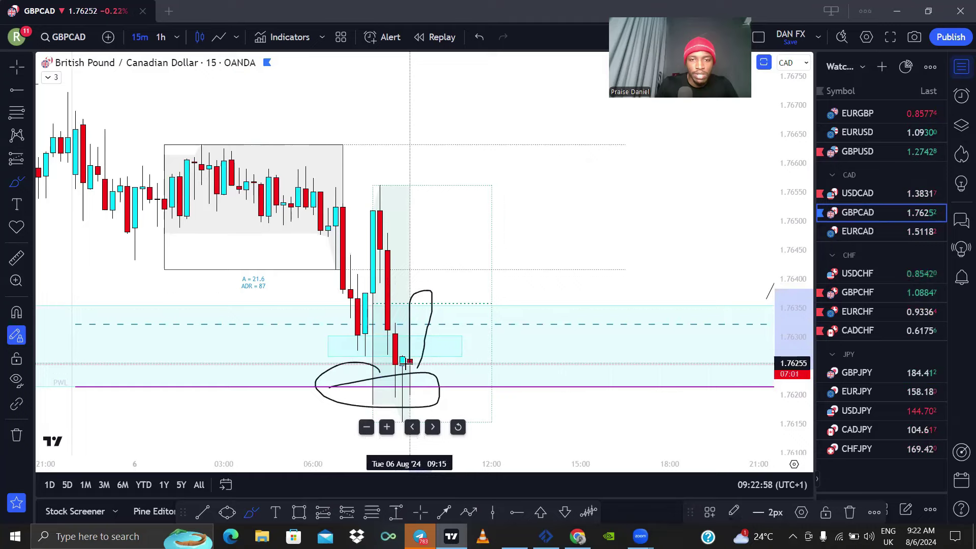
scroll(632, 275, down, 3)
scroll(515, 315, up, 1)
click(479, 37)
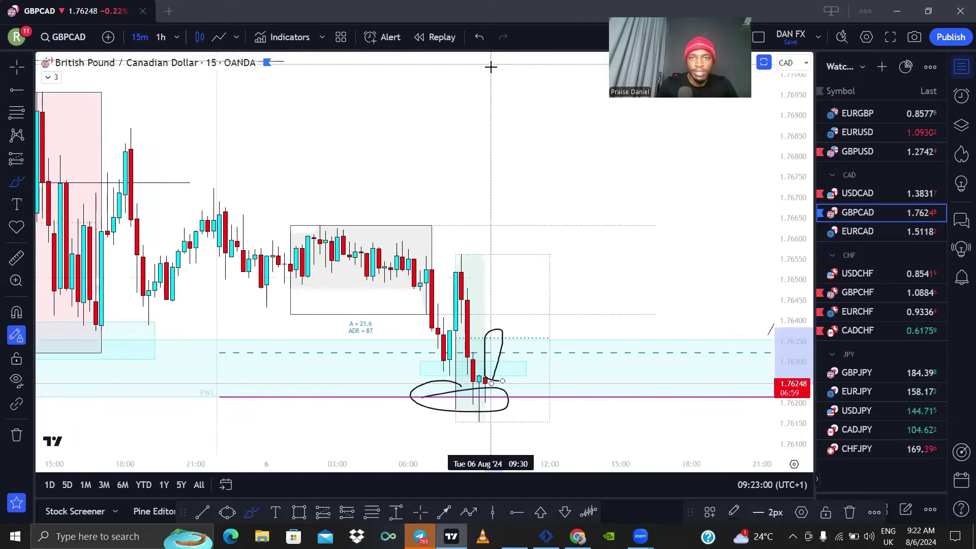
scroll(536, 126, down, 4)
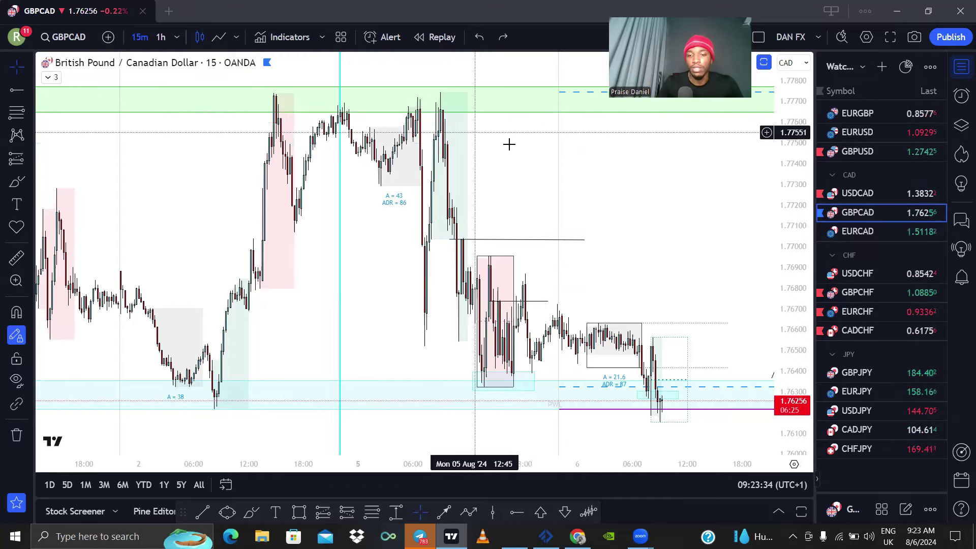
Hide the watchlist and examine GBPCAD's 15-minute swings between the green supply zone and the PWL line
scroll(507, 143, up, 5)
scroll(525, 239, down, 6)
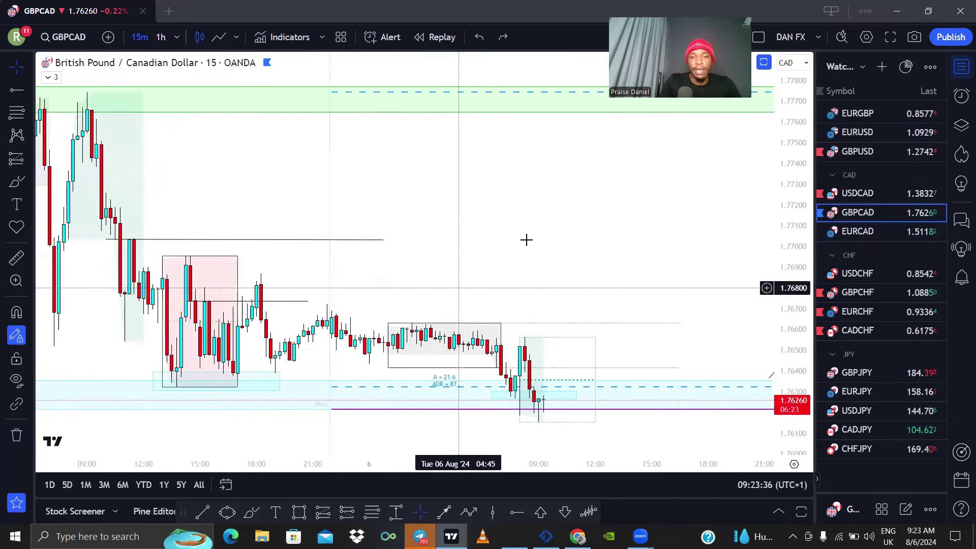
click(962, 66)
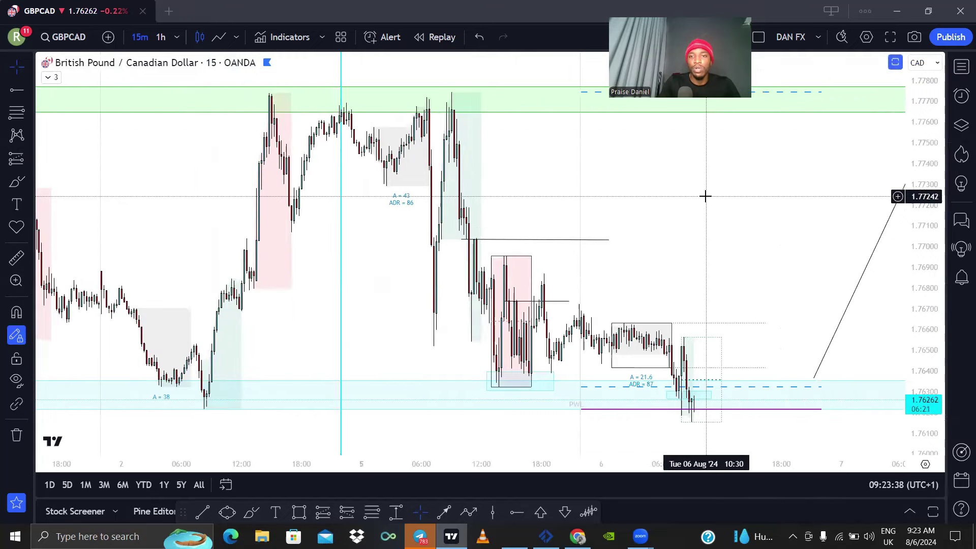
scroll(549, 160, down, 5)
scroll(542, 170, down, 2)
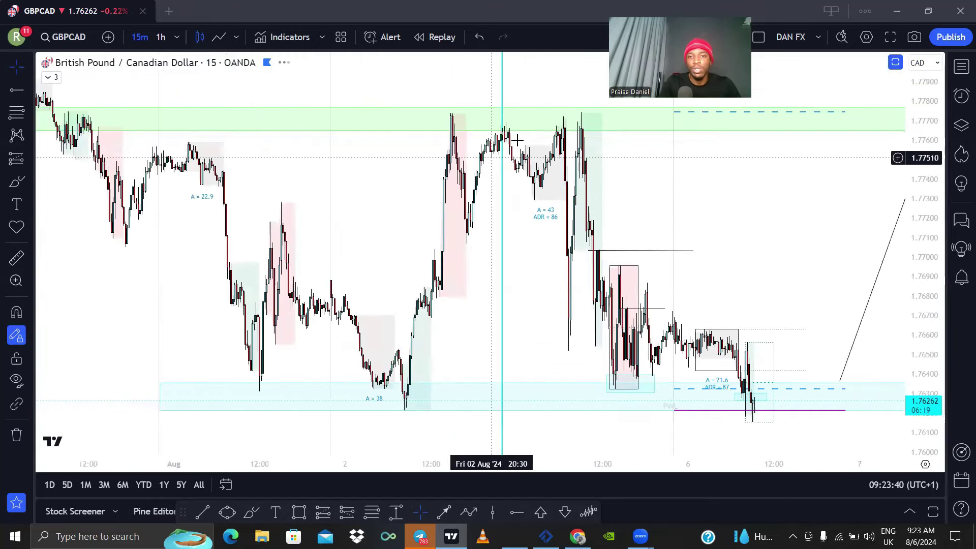
scroll(686, 190, up, 4)
scroll(685, 189, up, 5)
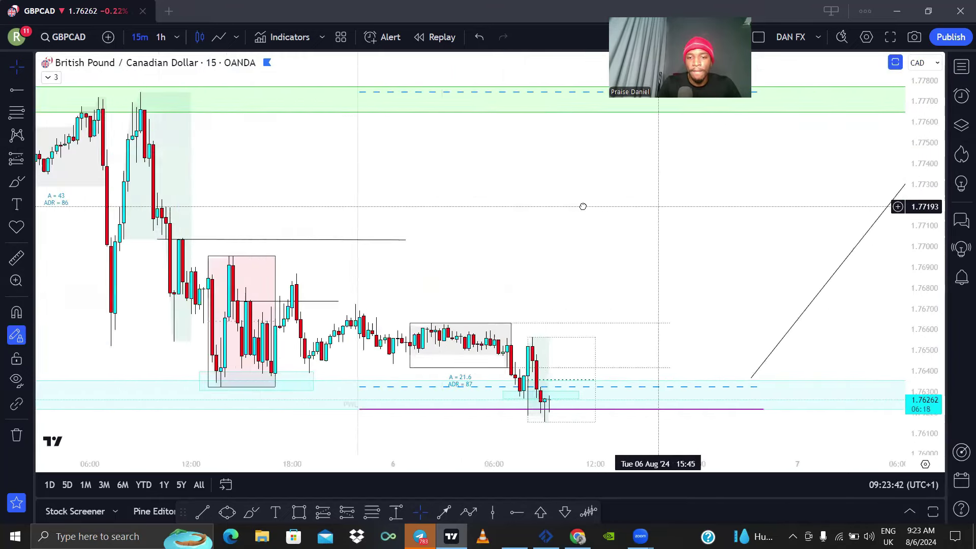
Place a long position on GBPCAD with entry at 1.76363, stop at 1.76122 and target at 1.77744
click(21, 158)
click(66, 175)
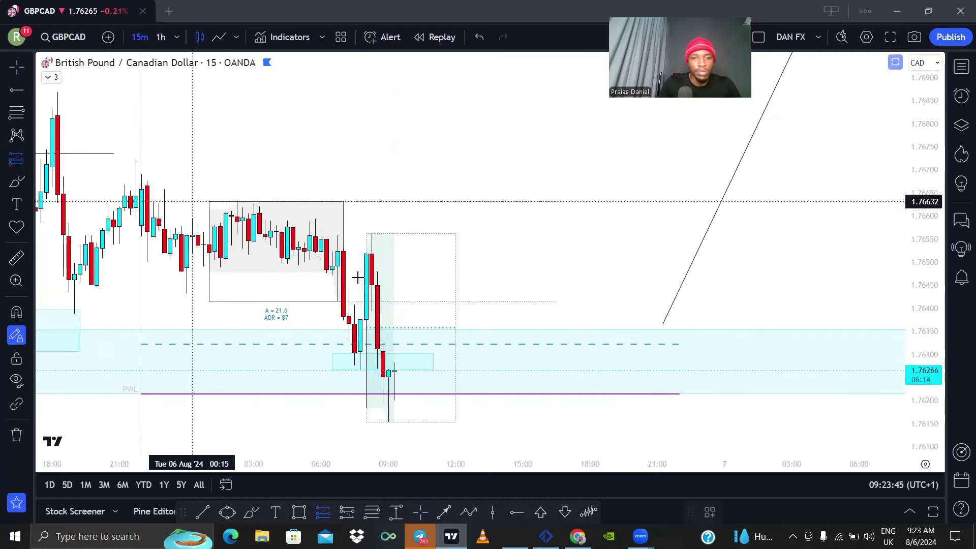
click(403, 324)
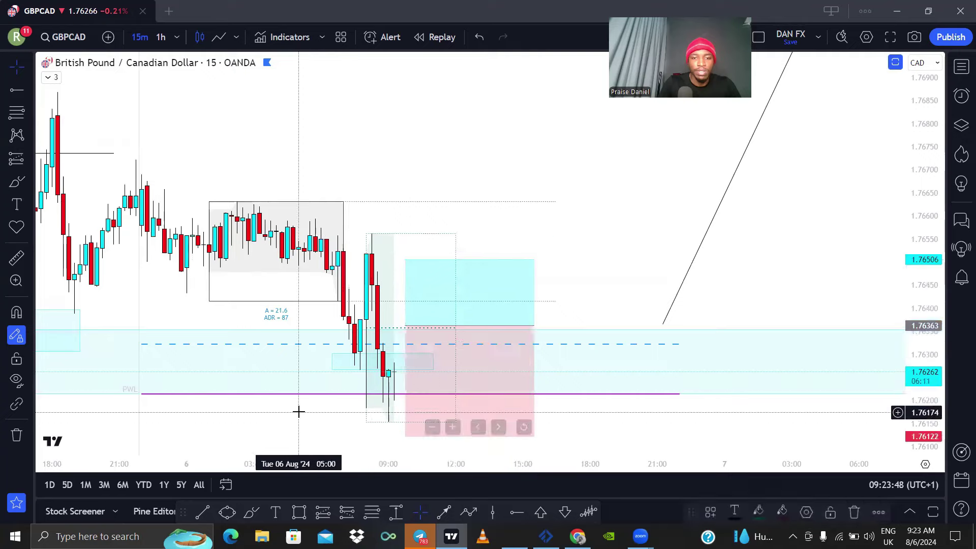
scroll(523, 333, down, 5)
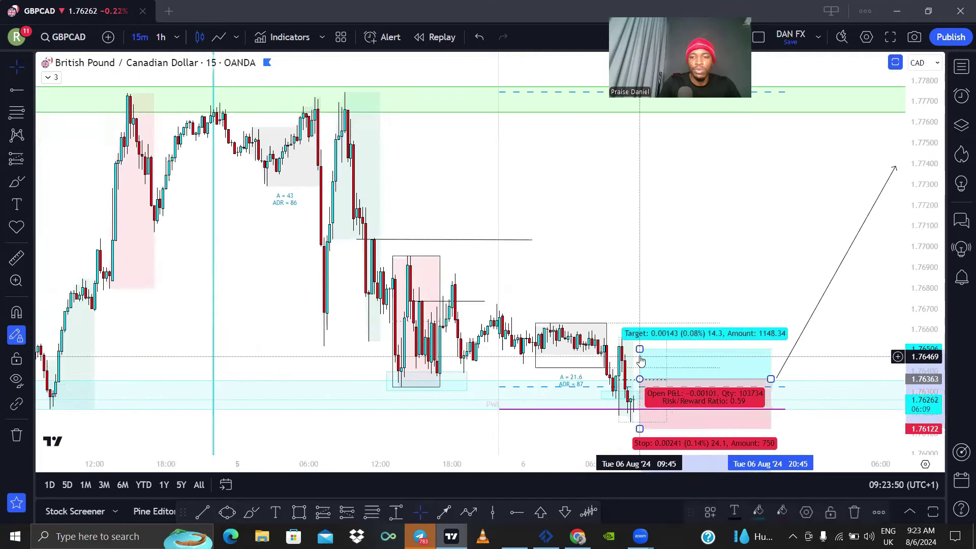
drag(640, 349, 492, 98)
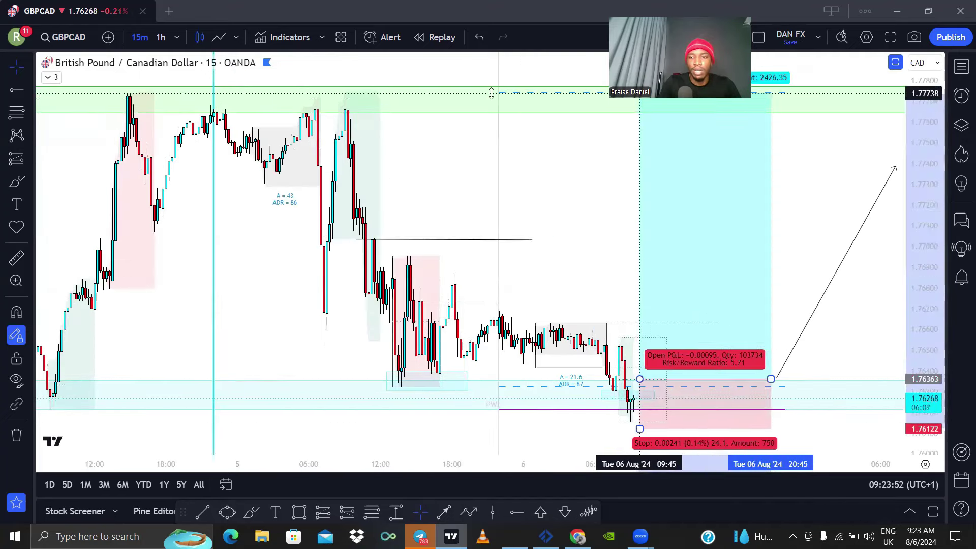
scroll(614, 188, down, 5)
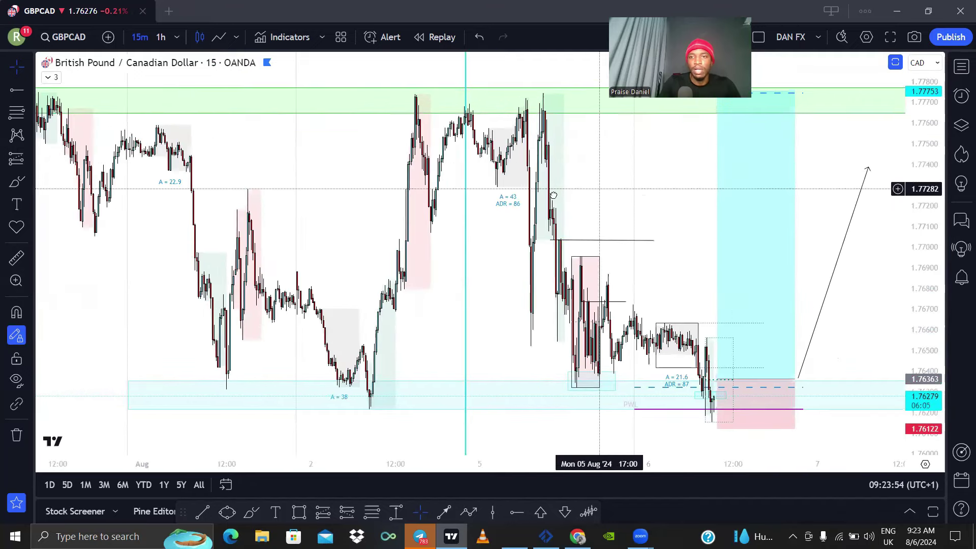
click(765, 124)
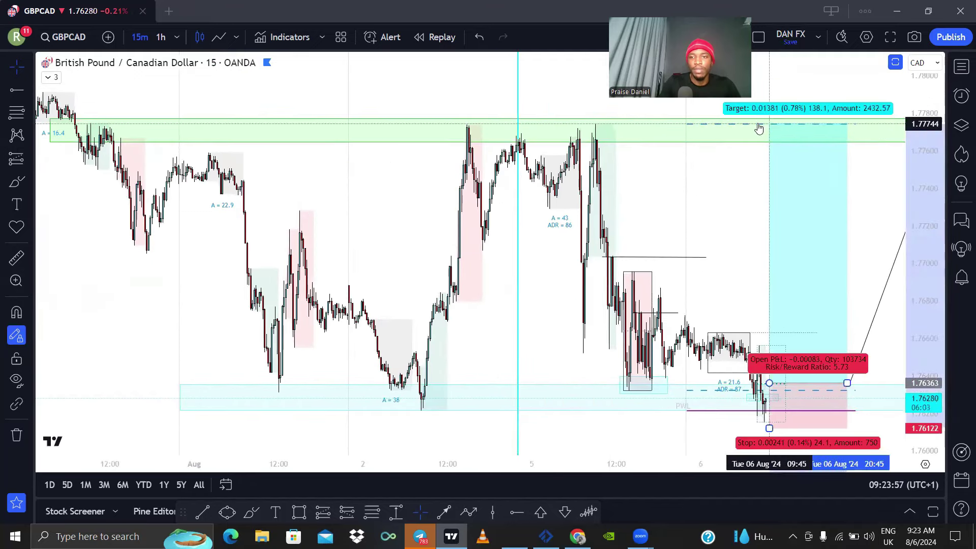
click(692, 229)
Move the GBPCAD long position's entry to 1.76347, starting at 10:15 on 6 August
scroll(692, 229, up, 8)
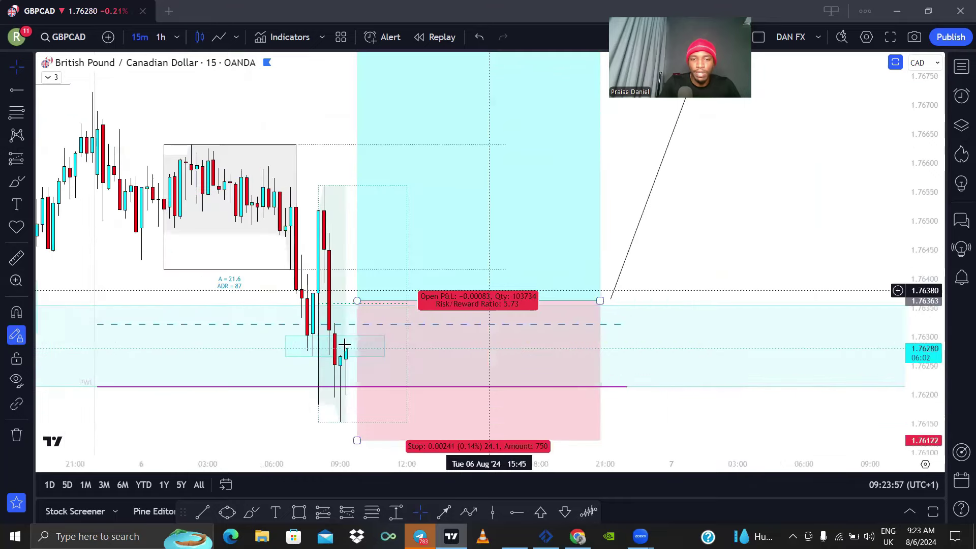
scroll(366, 298, up, 5)
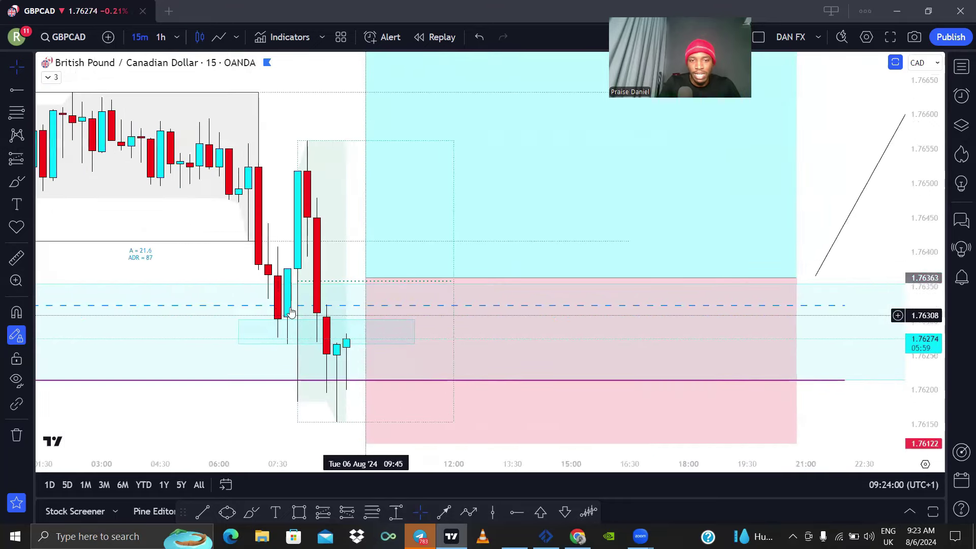
scroll(286, 275, down, 2)
scroll(305, 285, up, 2)
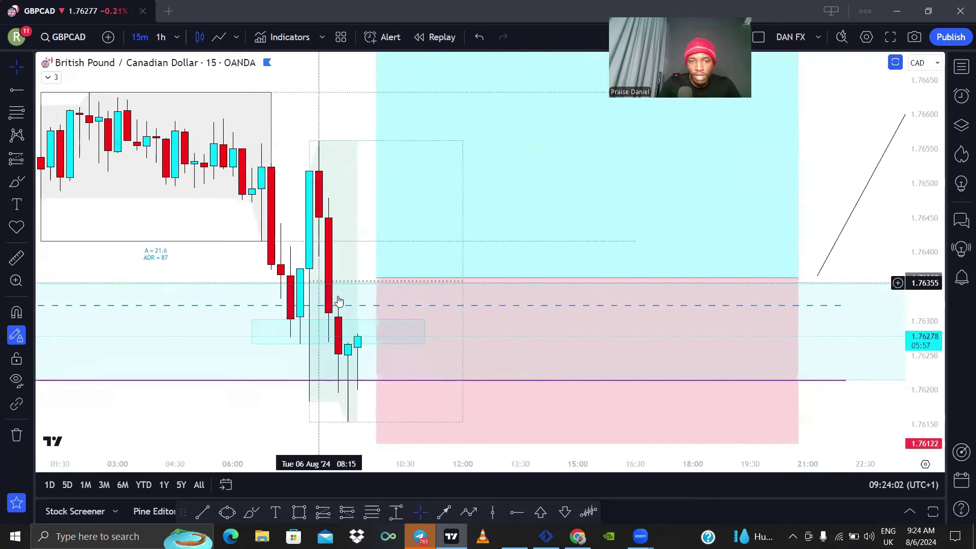
scroll(340, 305, down, 2)
click(412, 354)
scroll(416, 372, down, 2)
scroll(406, 366, up, 4)
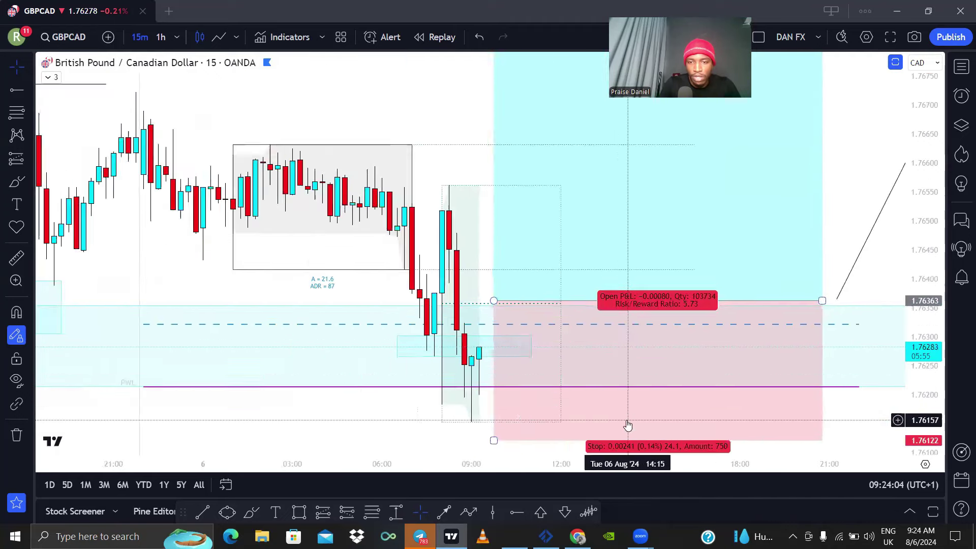
mouse_move(360, 280)
mouse_down()
mouse_move(351, 300)
mouse_move(378, 289)
mouse_up()
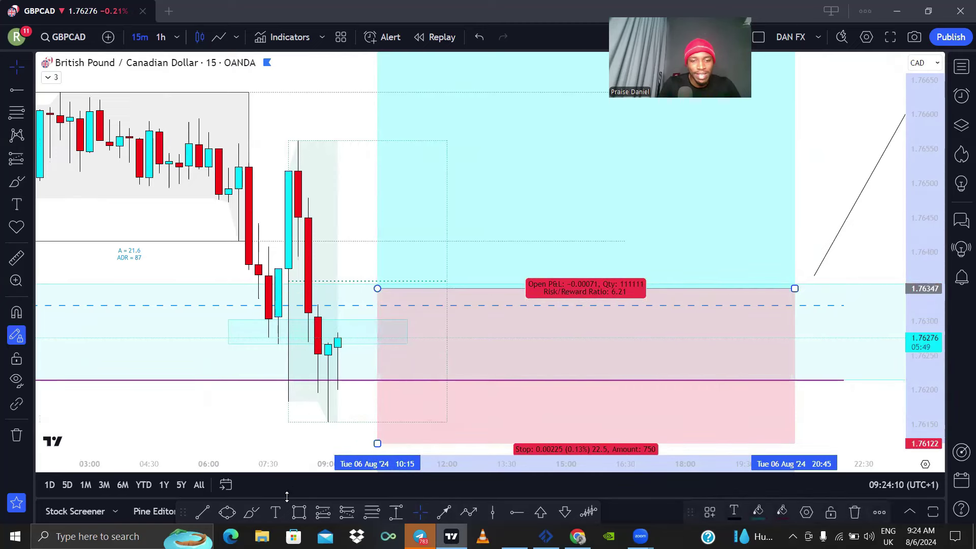
Draw a narrow rectangle above the latest GBPCAD candle from about 1.7626 to 1.7639, and delete it
click(299, 512)
click(354, 257)
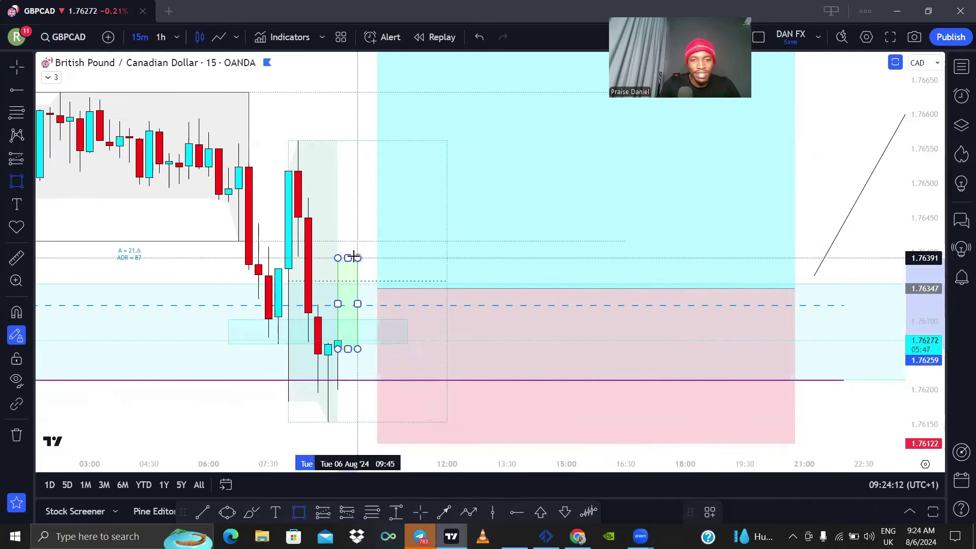
scroll(335, 206, down, 5)
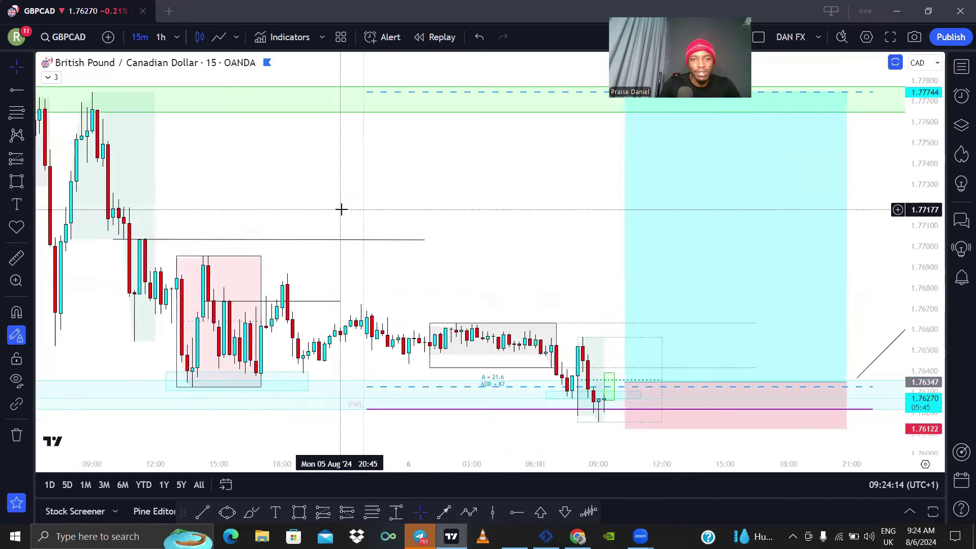
scroll(356, 218, down, 2)
scroll(386, 230, up, 6)
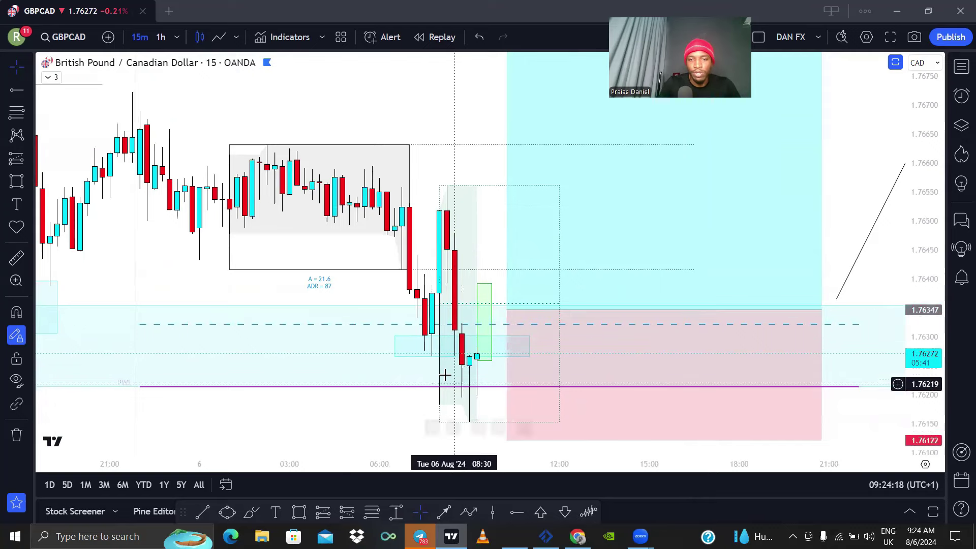
click(491, 285)
key(Delete)
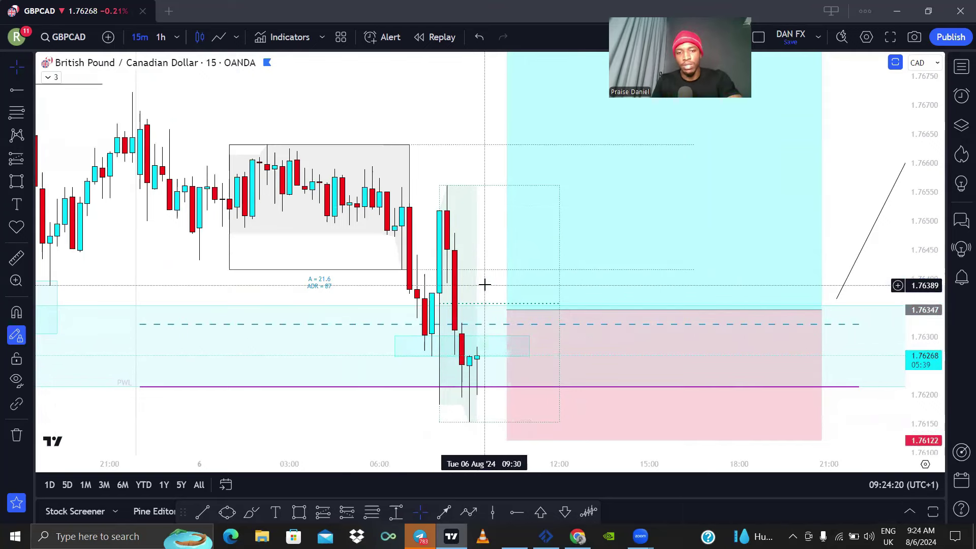
Delete the long position from the GBPCAD chart
scroll(477, 320, down, 2)
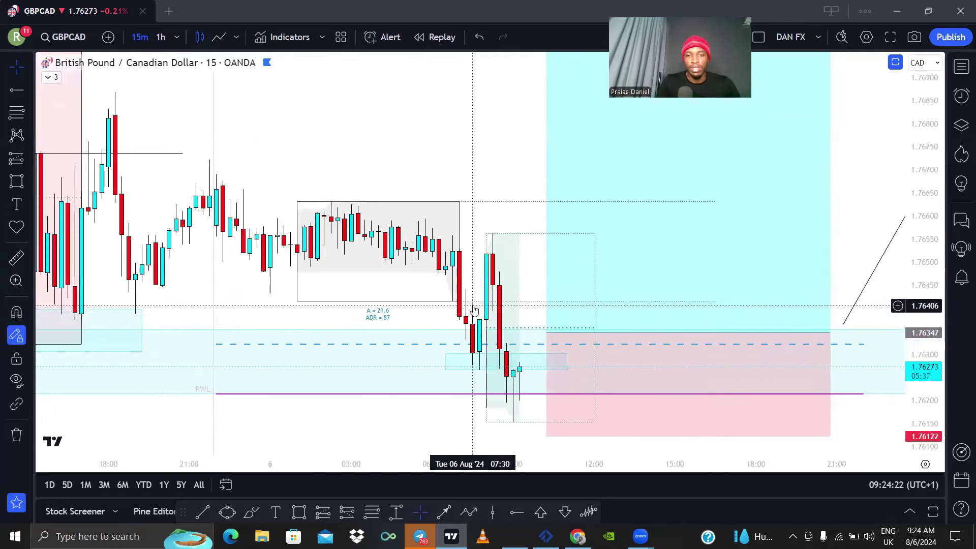
scroll(474, 310, down, 1)
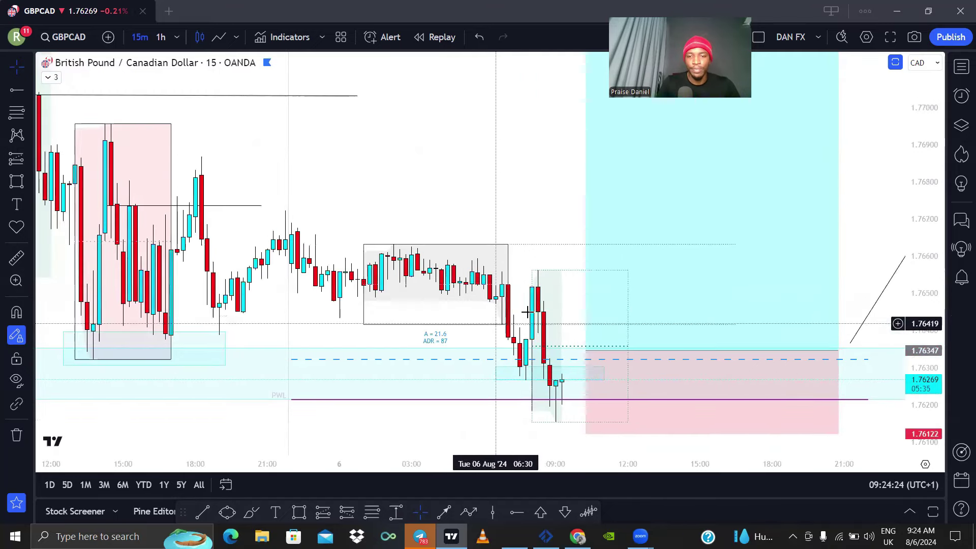
scroll(650, 351, down, 2)
scroll(650, 352, up, 2)
click(635, 374)
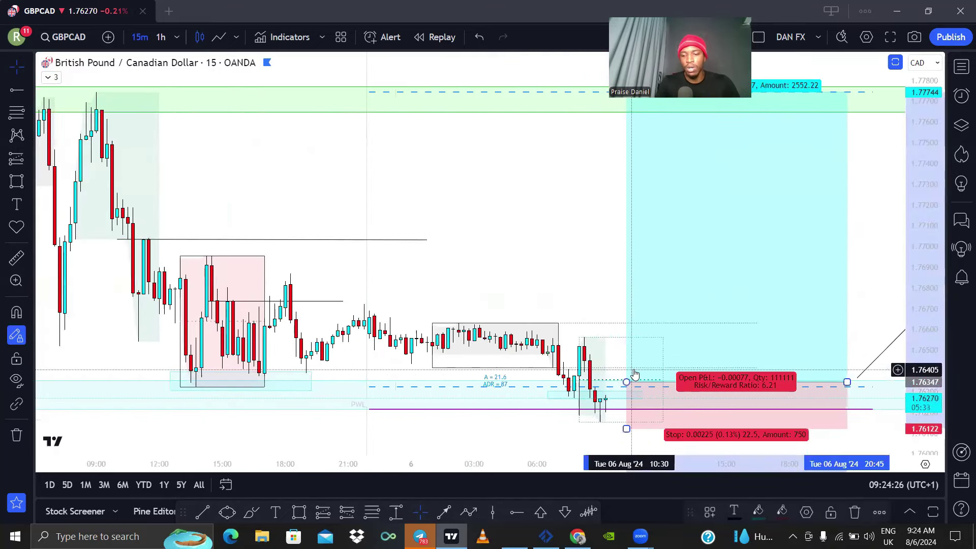
key(Delete)
Examine GBPCAD's candles from the 6 August session box down to the PWL line
scroll(612, 257, up, 2)
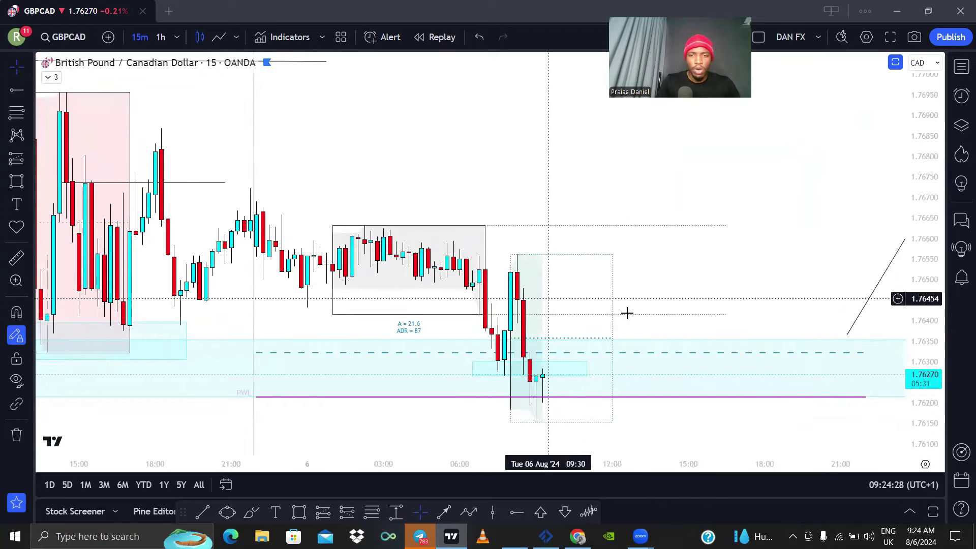
scroll(526, 362, down, 1)
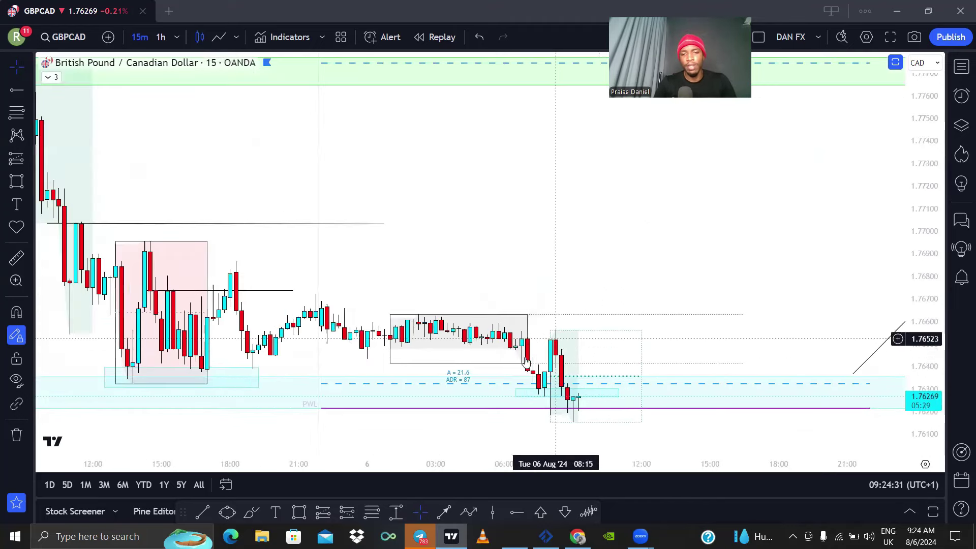
scroll(609, 333, down, 2)
scroll(610, 324, up, 2)
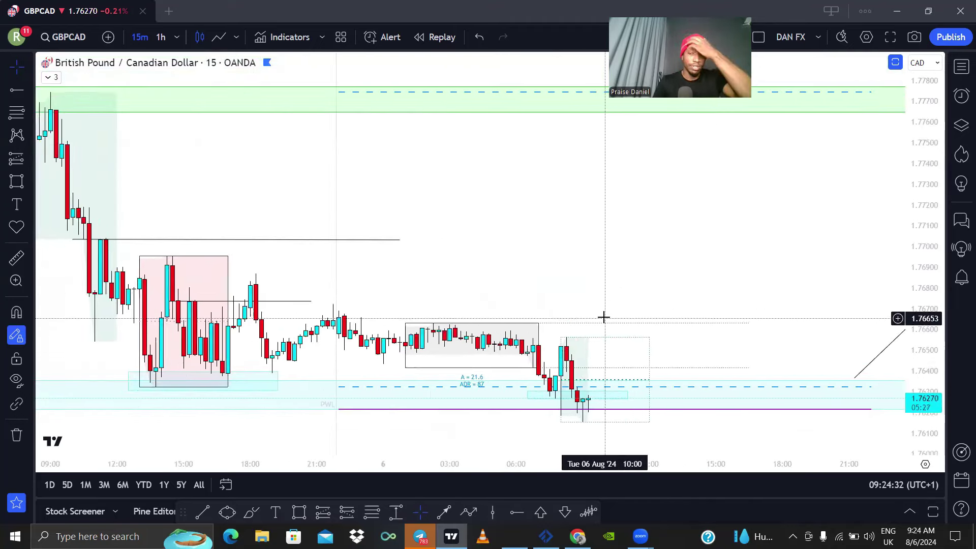
scroll(602, 314, up, 3)
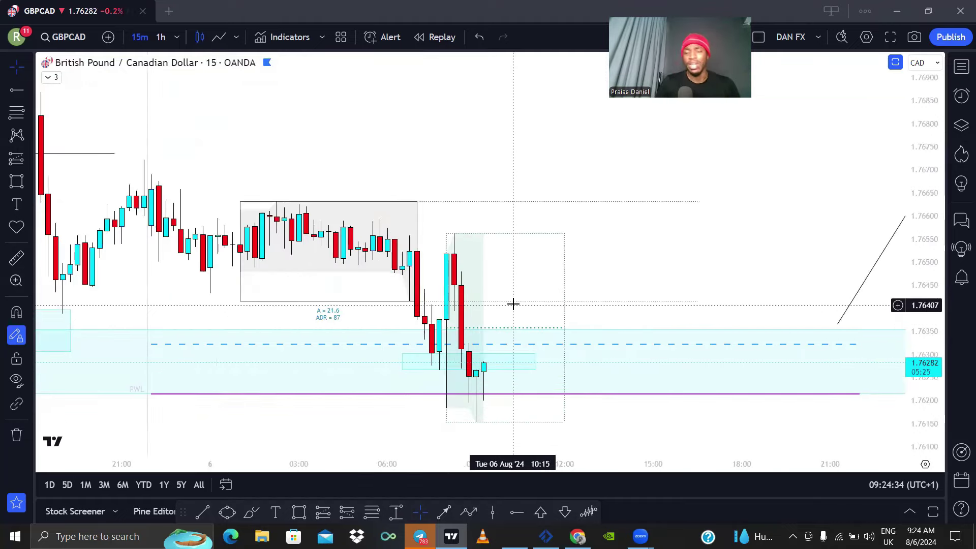
scroll(513, 304, down, 3)
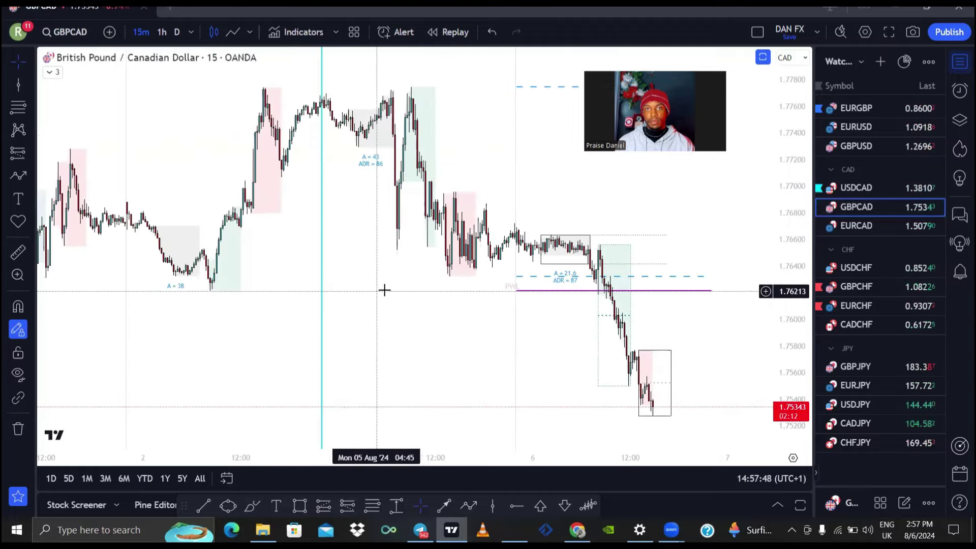
Review GBPCAD's 15-minute price action around the PWL line and through the 6 August afternoon session
scroll(383, 290, up, 4)
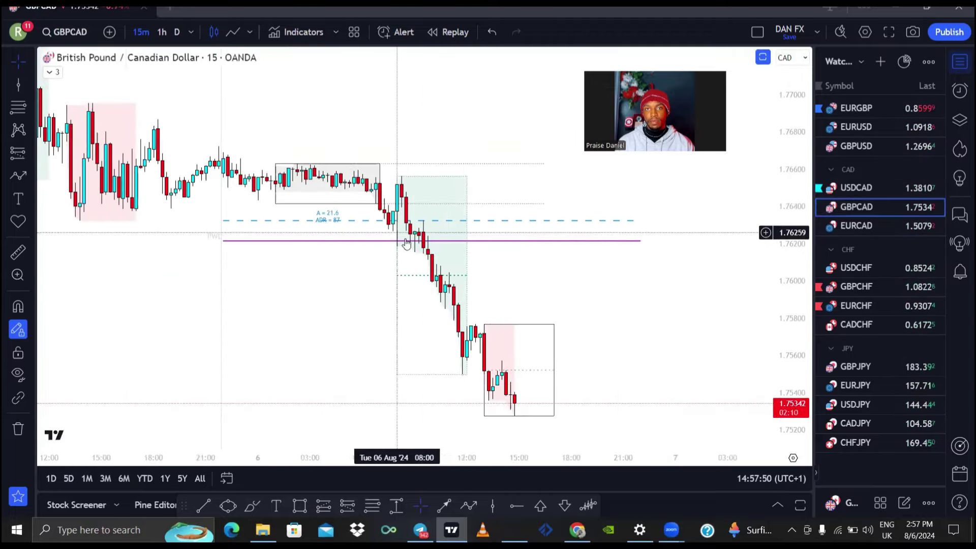
scroll(435, 238, down, 3)
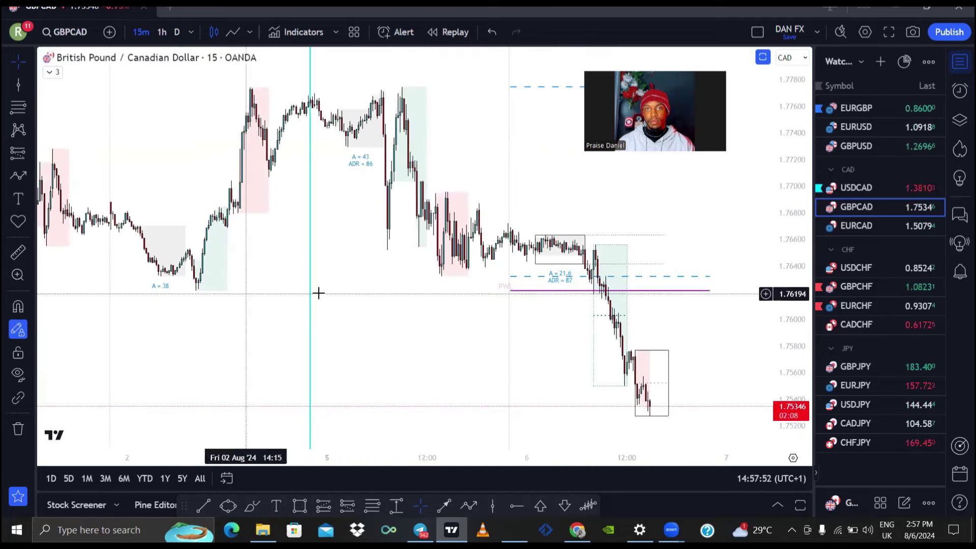
scroll(479, 232, up, 3)
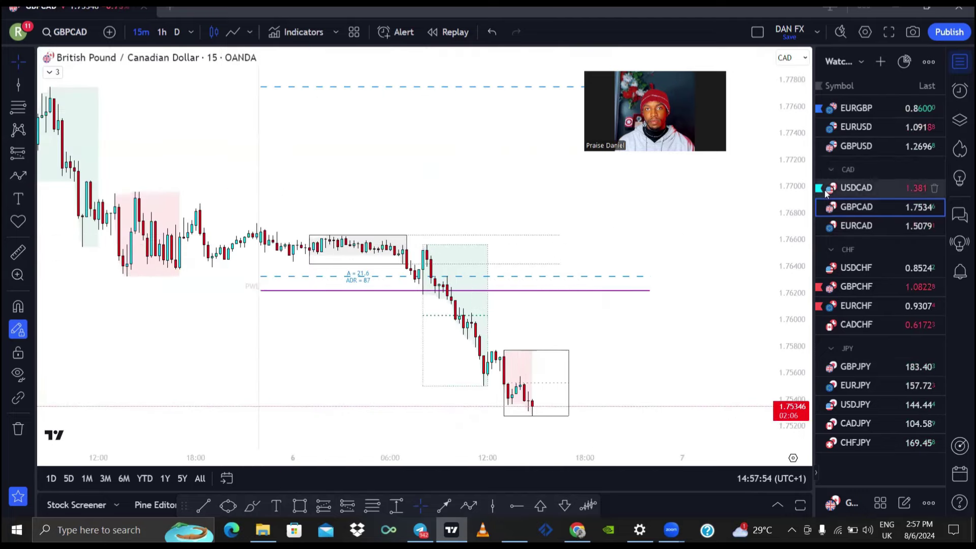
Open the USDCAD chart and examine its short position and falling arrow
click(864, 193)
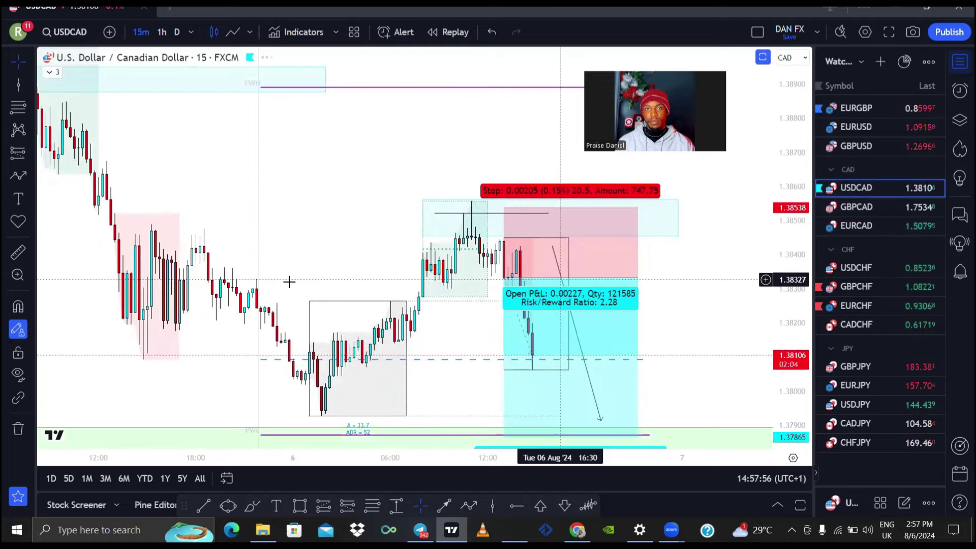
scroll(244, 244, up, 2)
drag(244, 244, 267, 219)
click(961, 475)
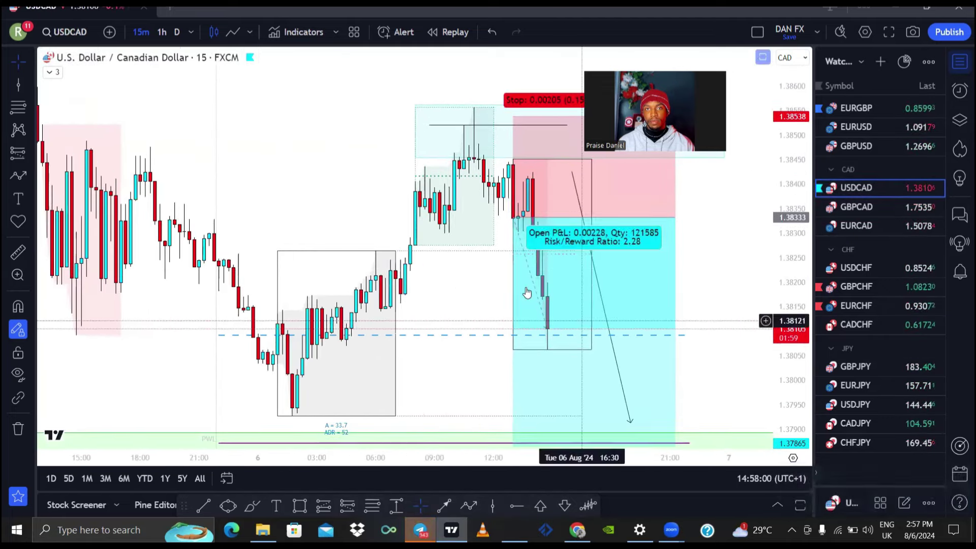
click(12, 88)
click(61, 48)
click(469, 220)
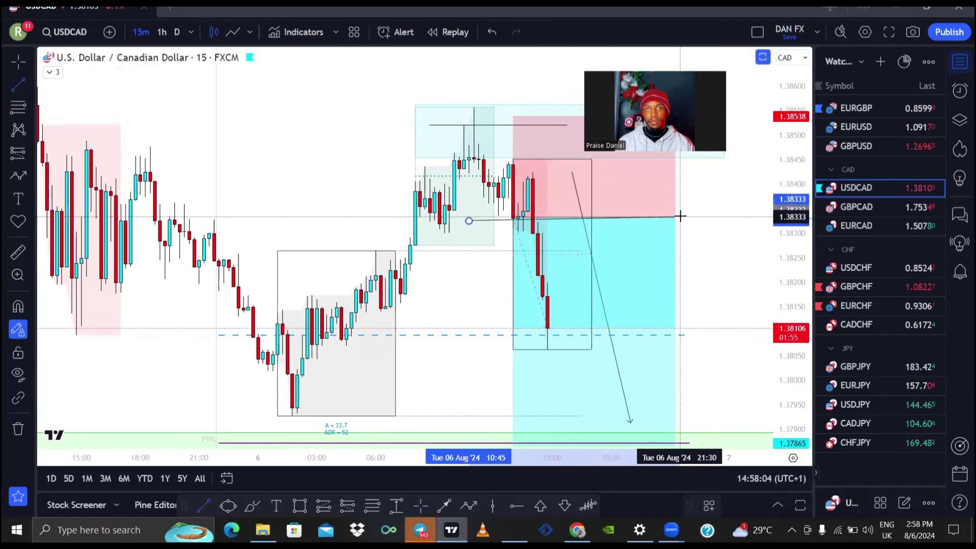
key(Escape)
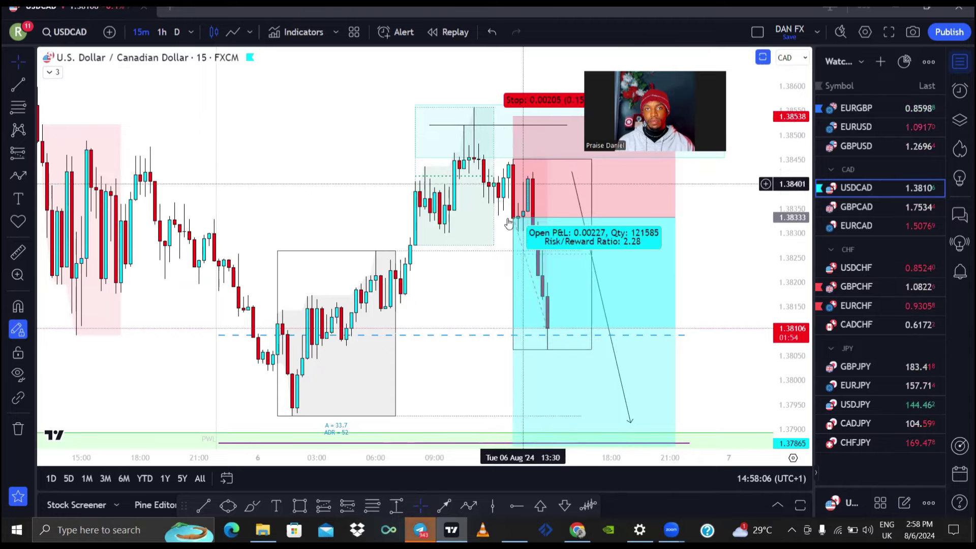
scroll(509, 223, down, 5)
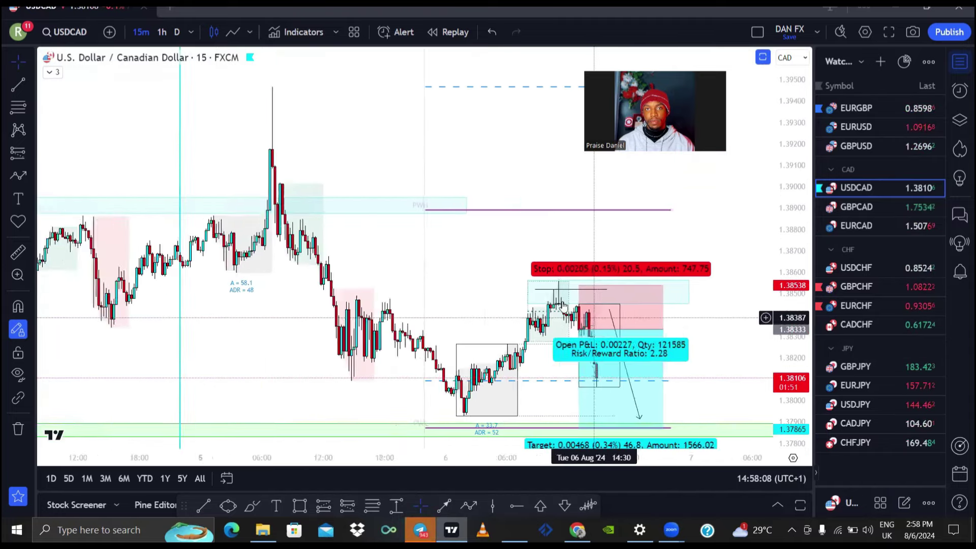
Extend the green zone beneath USDCAD's price back to 23 July at about 18:15
scroll(529, 305, up, 5)
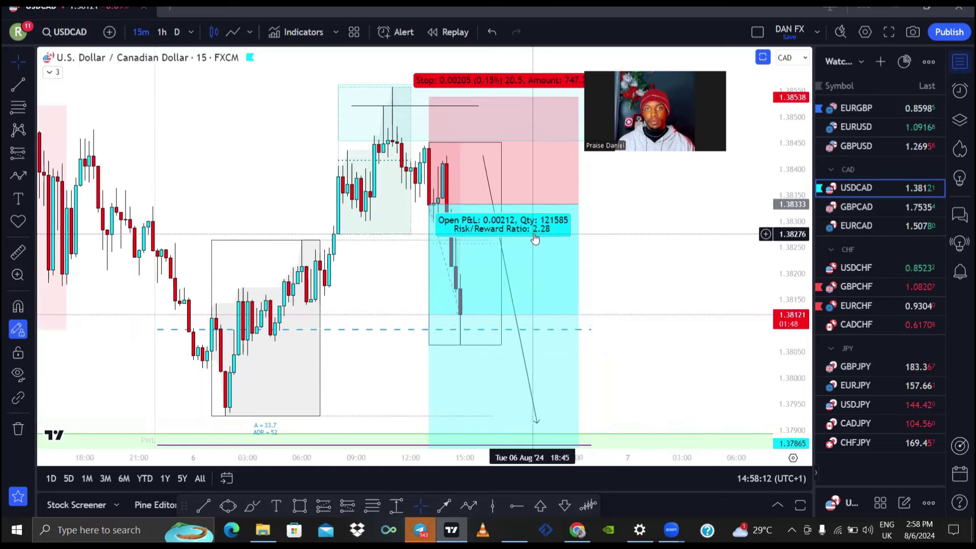
scroll(427, 275, down, 10)
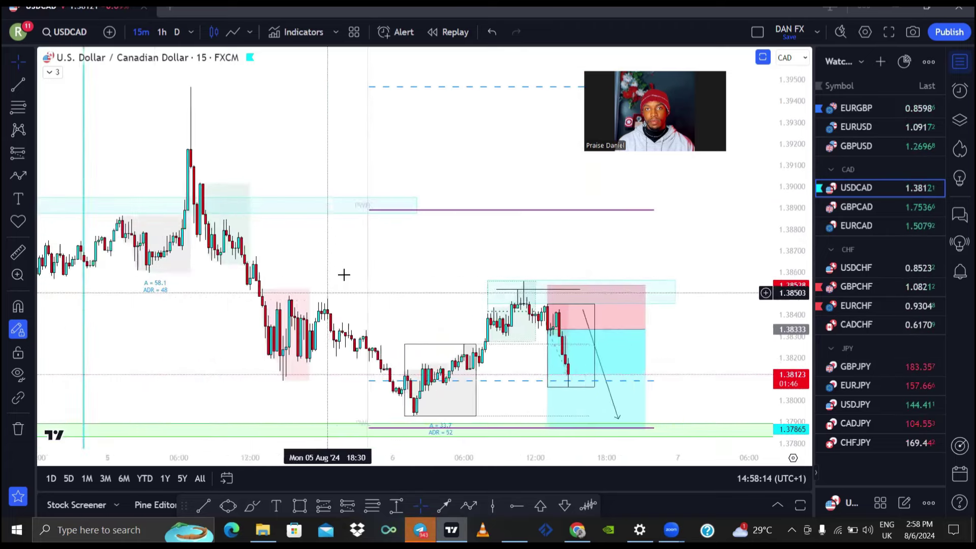
scroll(435, 258, down, 6)
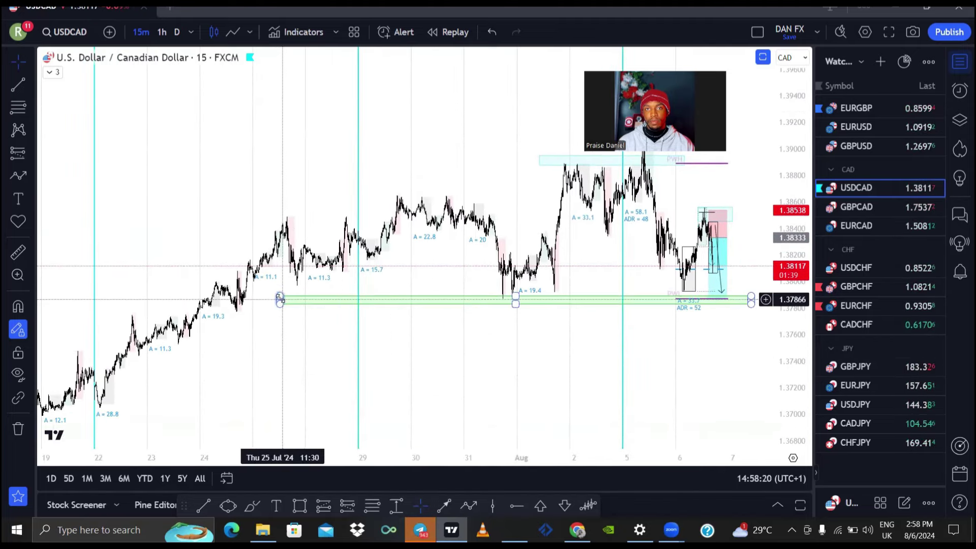
drag(279, 296, 191, 297)
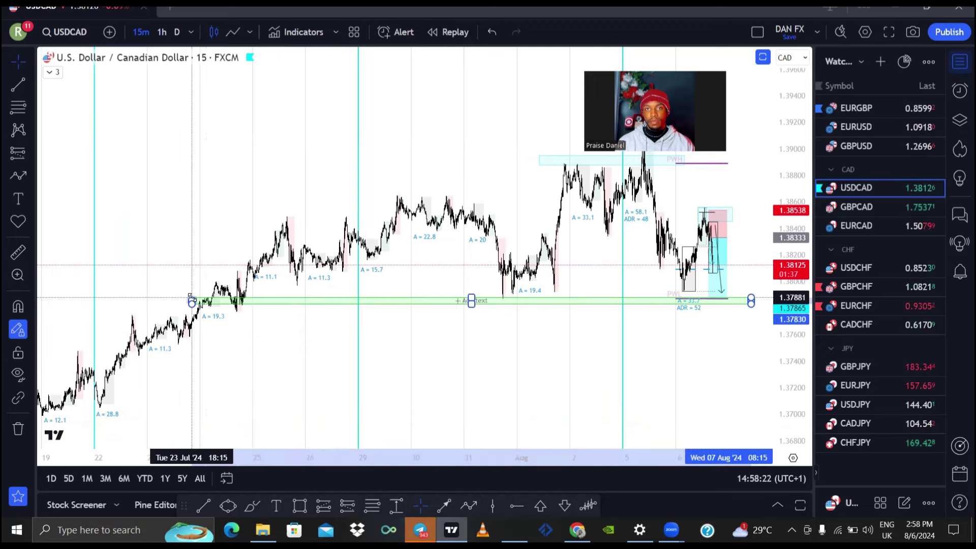
drag(572, 346, 551, 349)
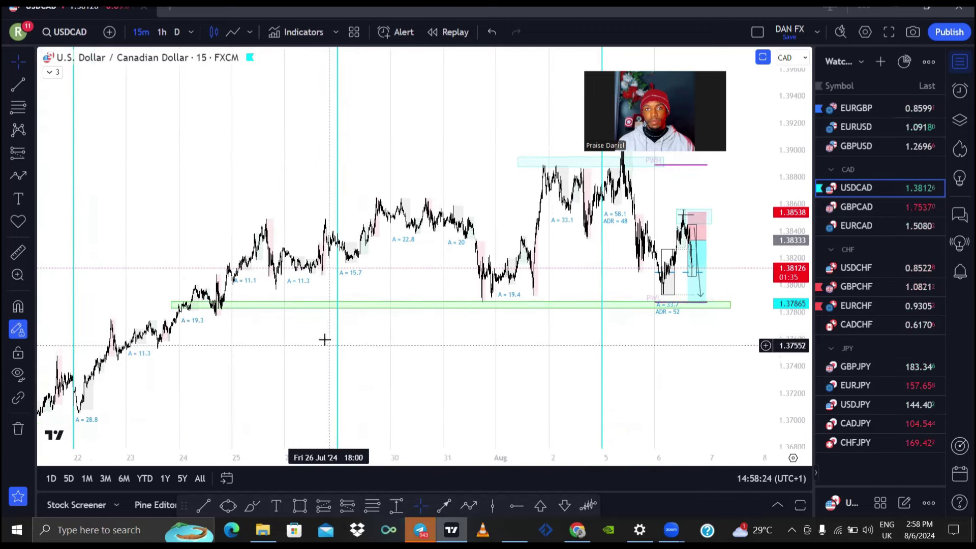
scroll(577, 342, up, 6)
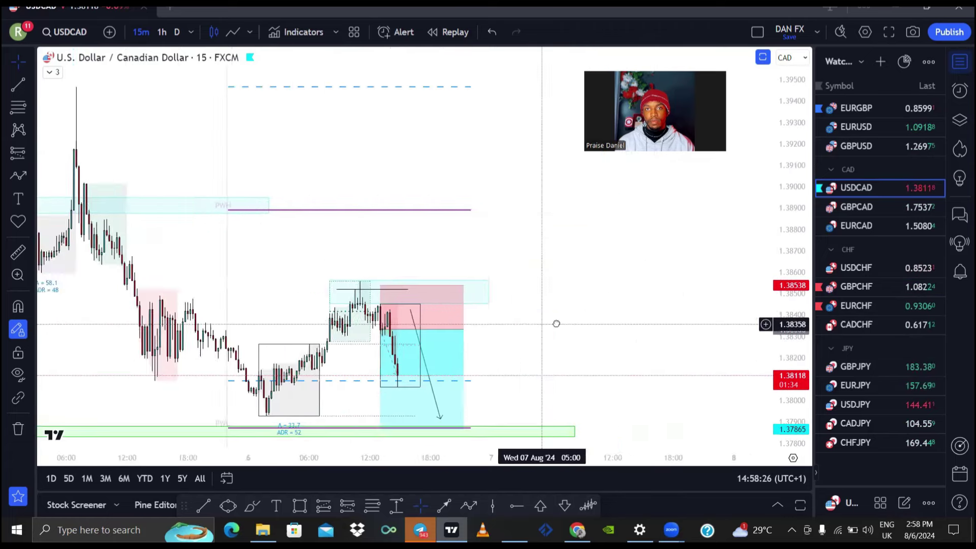
scroll(614, 290, up, 3)
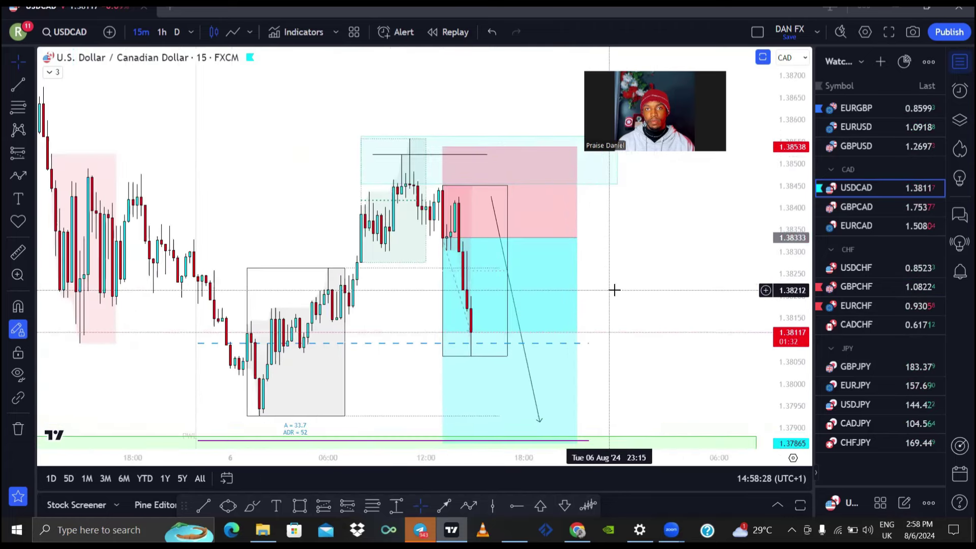
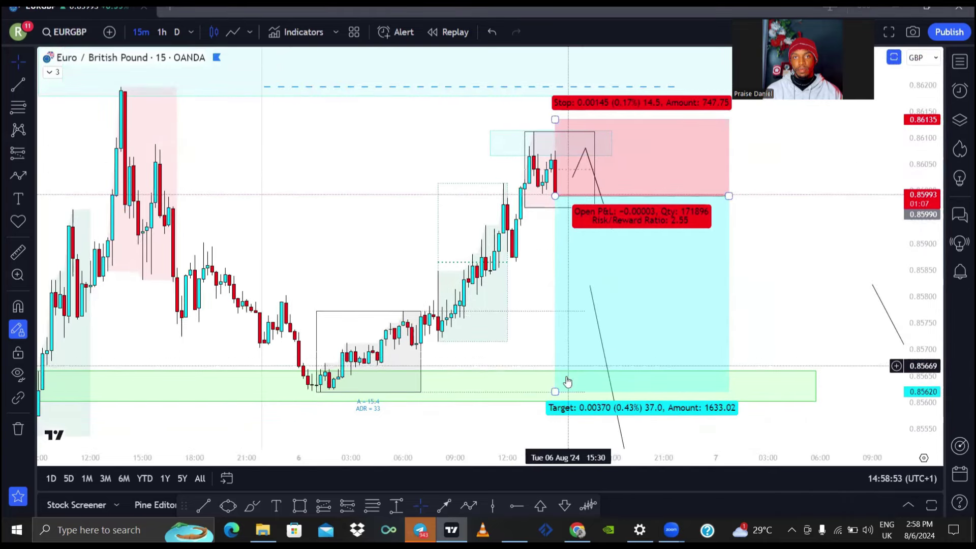
Adjust the EURGBP short position's target to 0.85619 and its stop to 0.86129
mouse_move(556, 392)
mouse_down()
mouse_move(506, 428)
mouse_move(516, 392)
mouse_up()
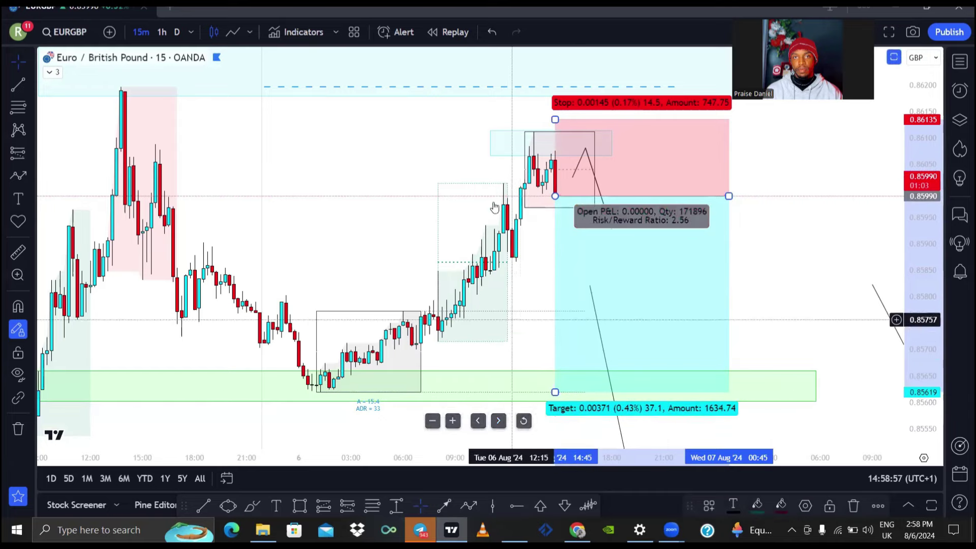
click(538, 138)
drag(556, 120, 538, 121)
Clone the green EURGBP zone and place the copy around the dashed line below PWH, from about 0.85274 to 0.85217
scroll(459, 124, down, 3)
scroll(464, 124, left, 5)
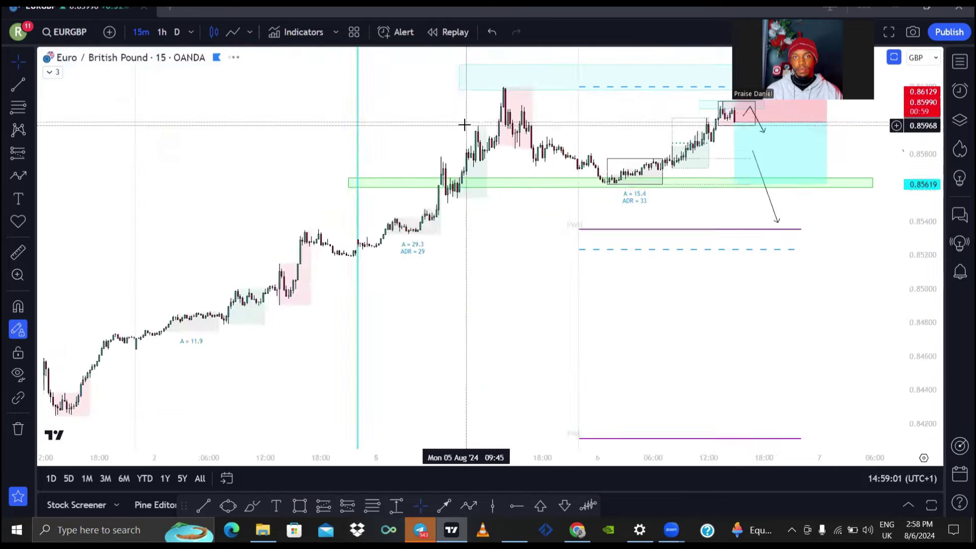
click(438, 233)
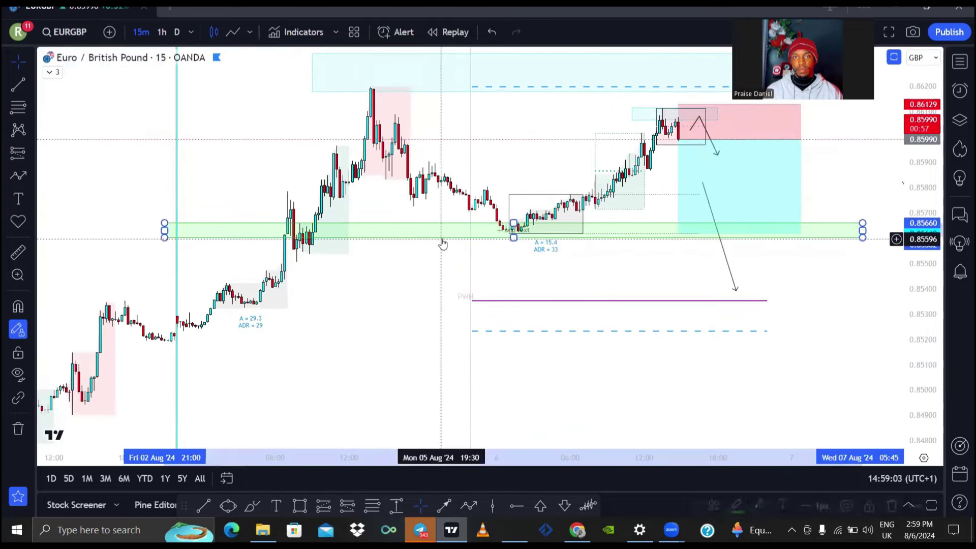
right_click(443, 233)
click(501, 322)
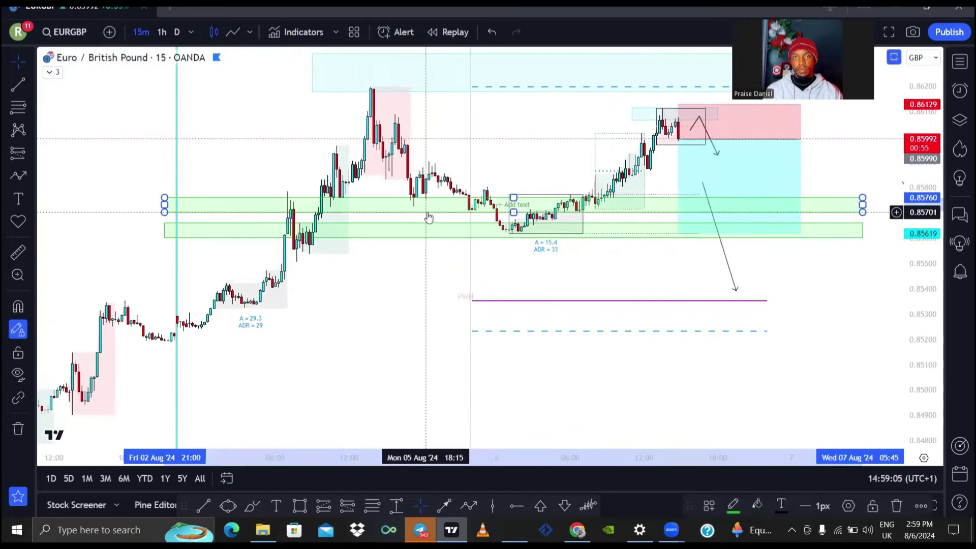
drag(425, 218, 427, 335)
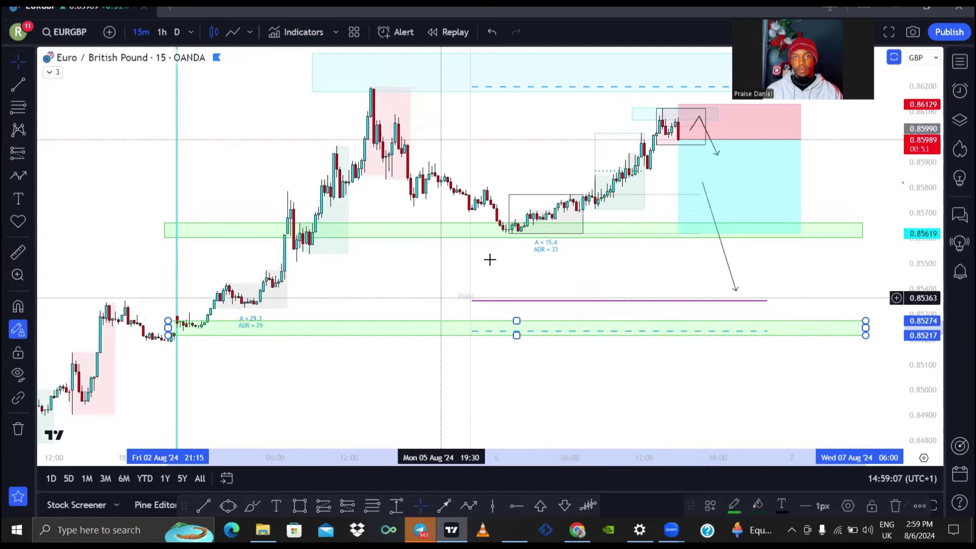
Lower the EURGBP short position's target to 0.85611 inside the upper green zone
scroll(508, 284, up, 5)
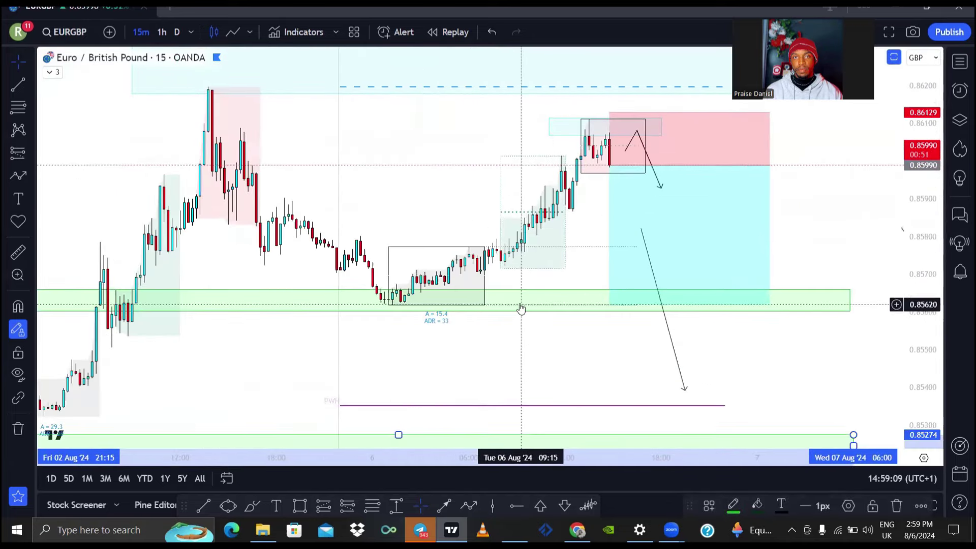
scroll(527, 225, up, 2)
click(565, 213)
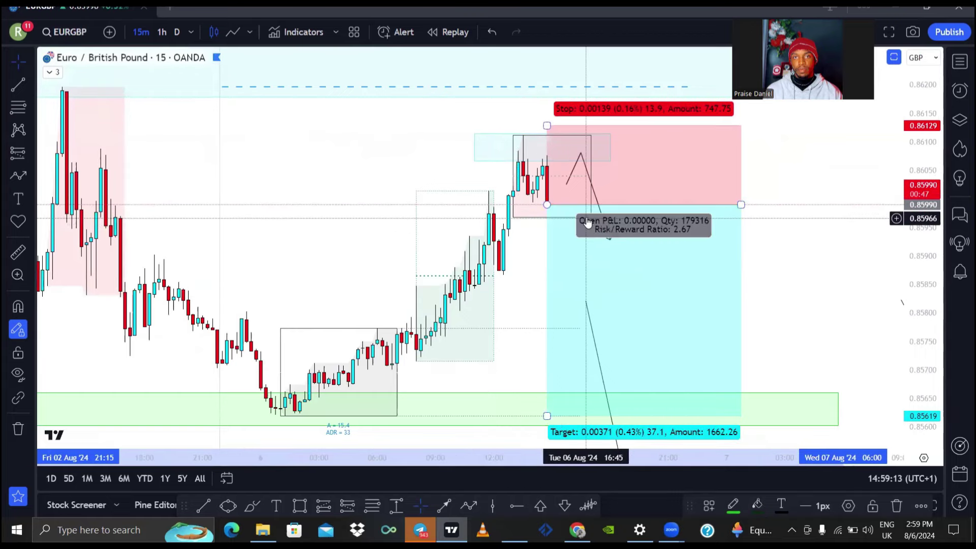
scroll(636, 219, down, 3)
drag(694, 206, 714, 210)
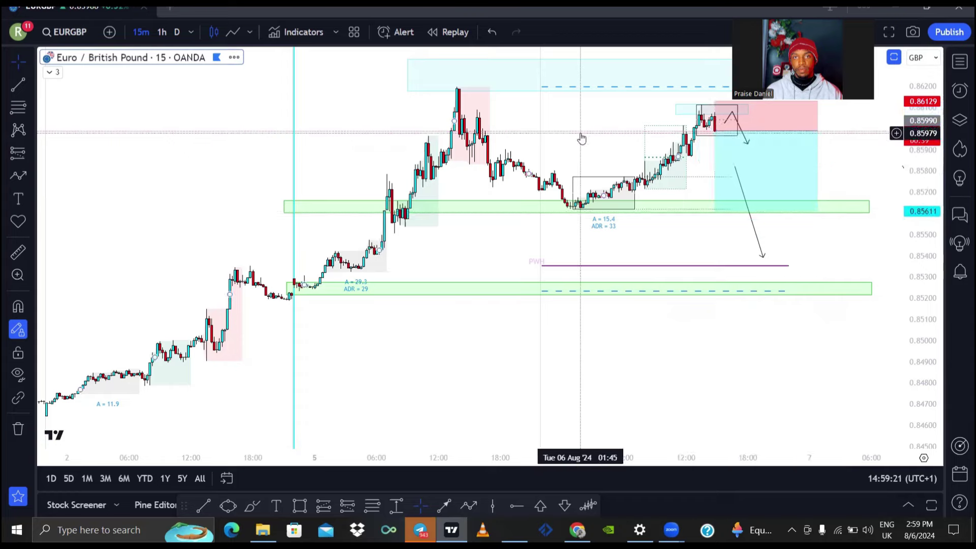
Copy the stop price 0.86129 from the EURGBP short position's settings
scroll(488, 229, up, 3)
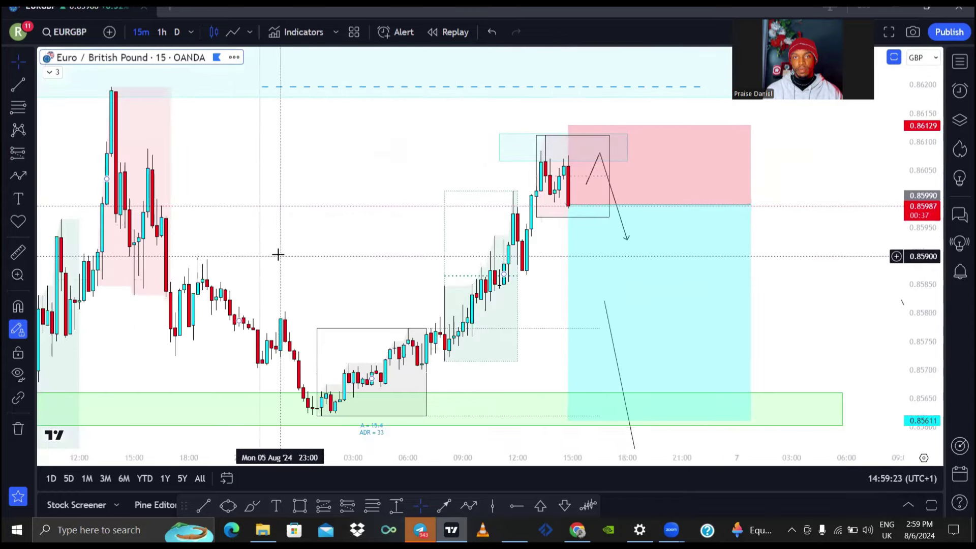
double_click(625, 266)
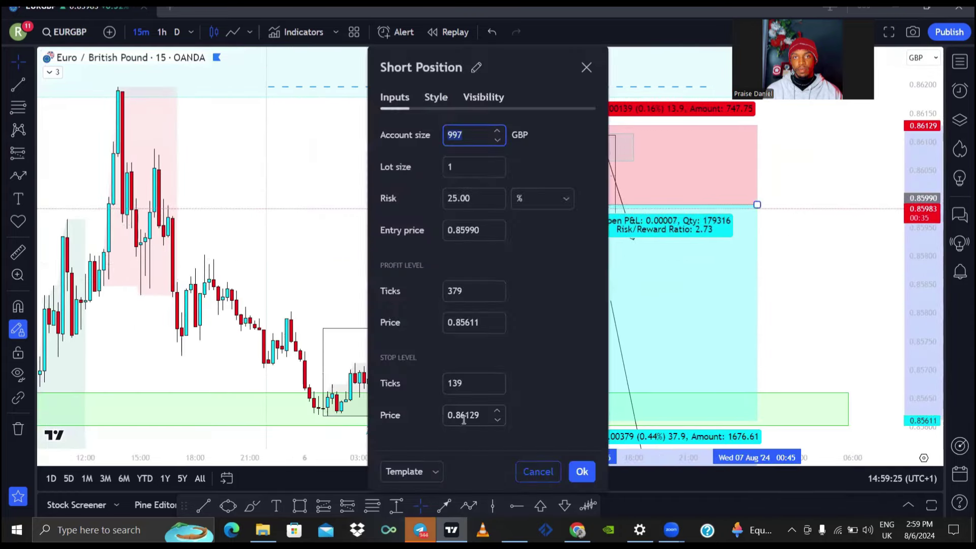
click(486, 358)
key(Escape)
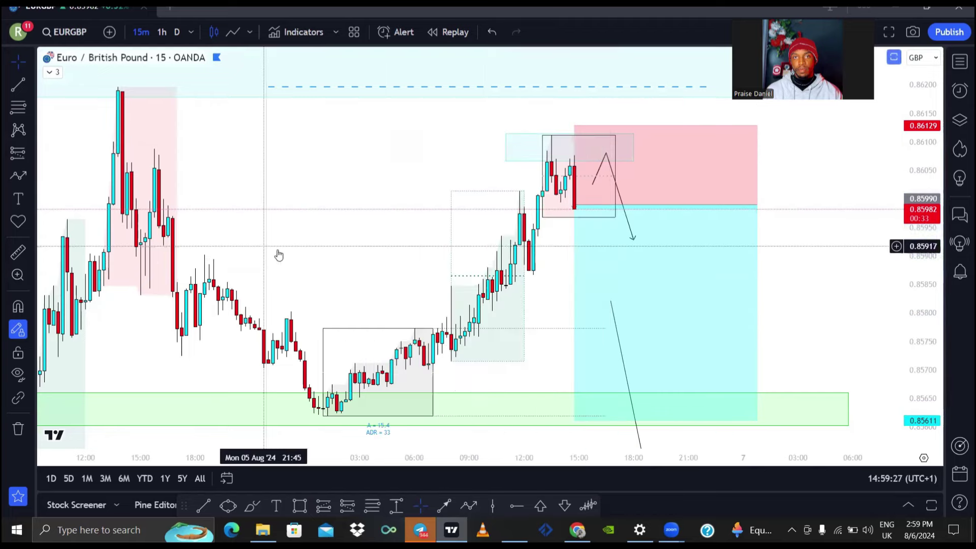
Switch to MetaTrader and set the EURGBP Position Sizer's stop-loss to the copied 0.86129
click(514, 530)
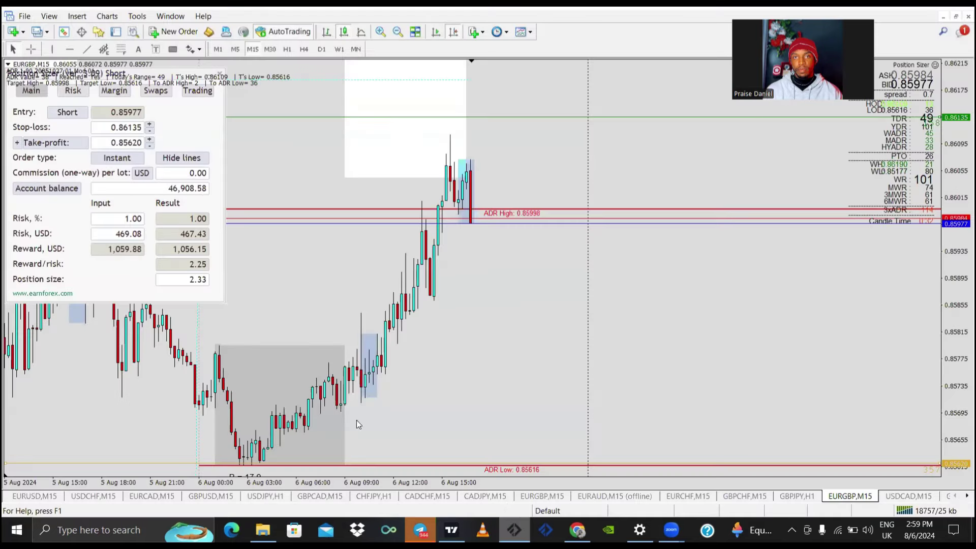
scroll(298, 162, up, 2)
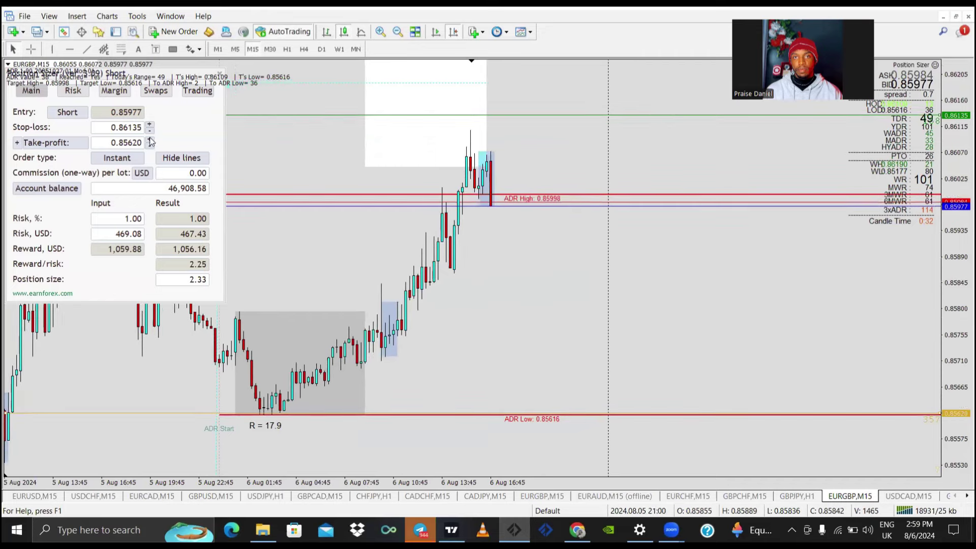
double_click(126, 127)
right_click(127, 127)
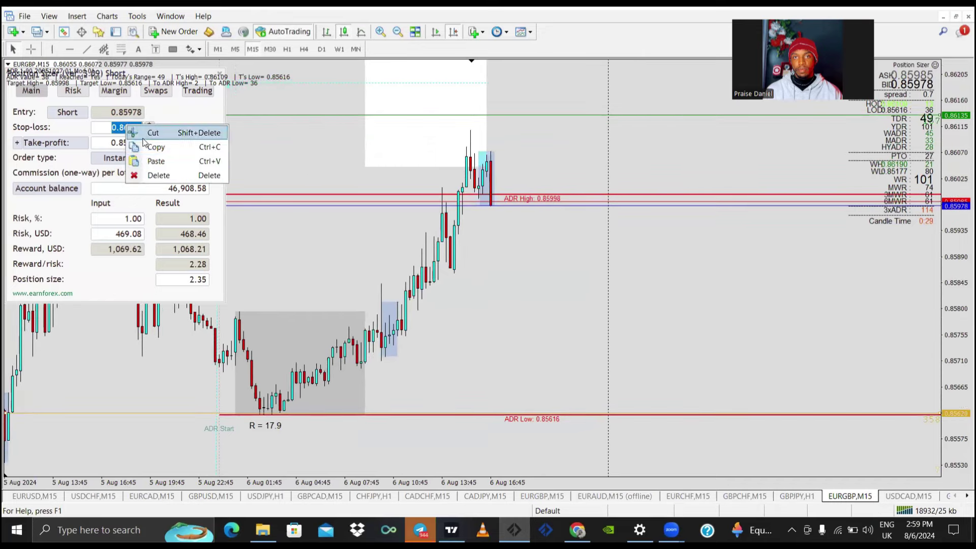
click(156, 161)
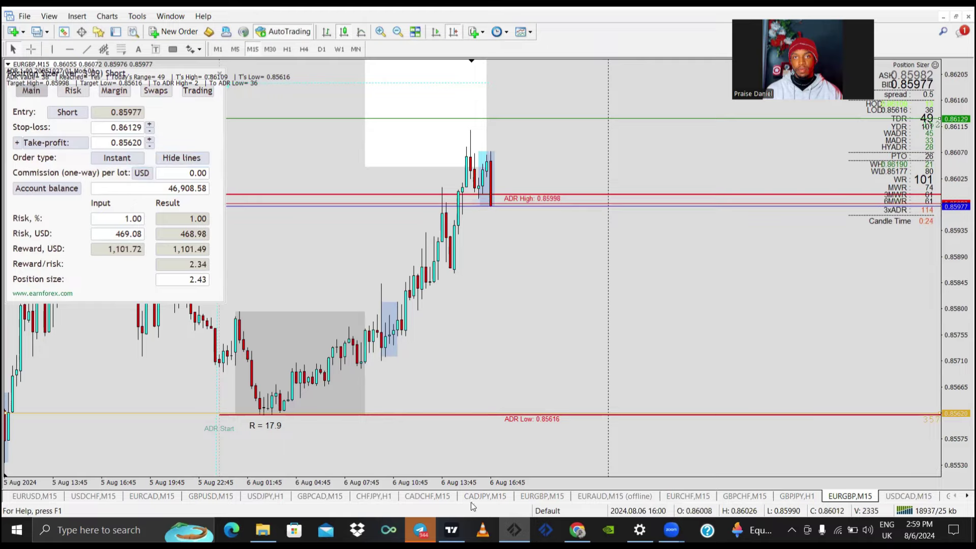
Back in TradingView, draw a horizontal ray at EURGBP's 6 August low, 0.85619, and move the short position's target to 0.85618
click(451, 530)
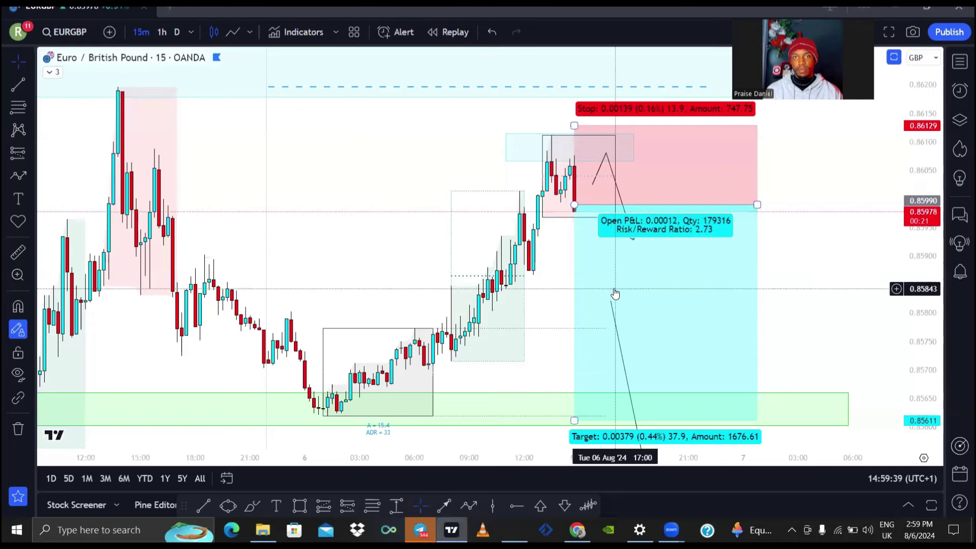
click(516, 505)
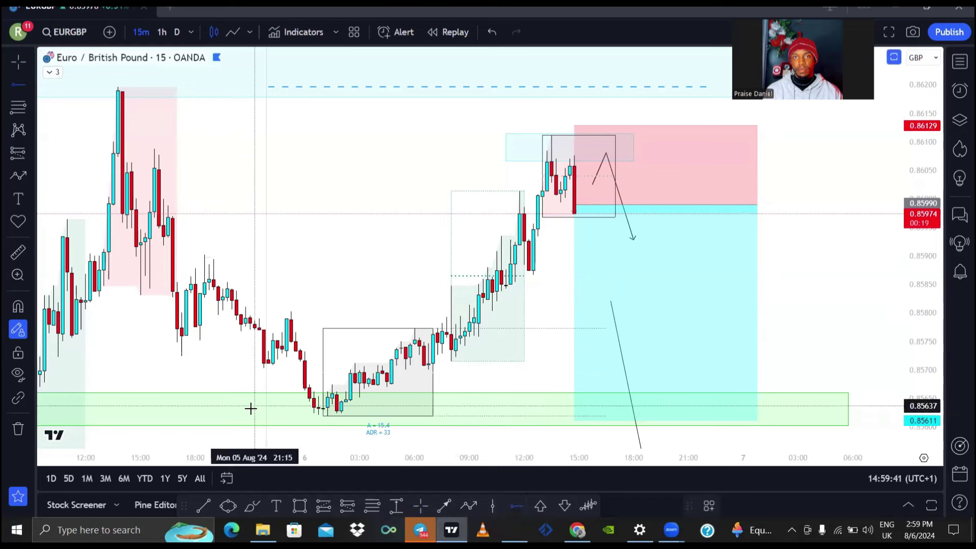
click(250, 416)
click(575, 420)
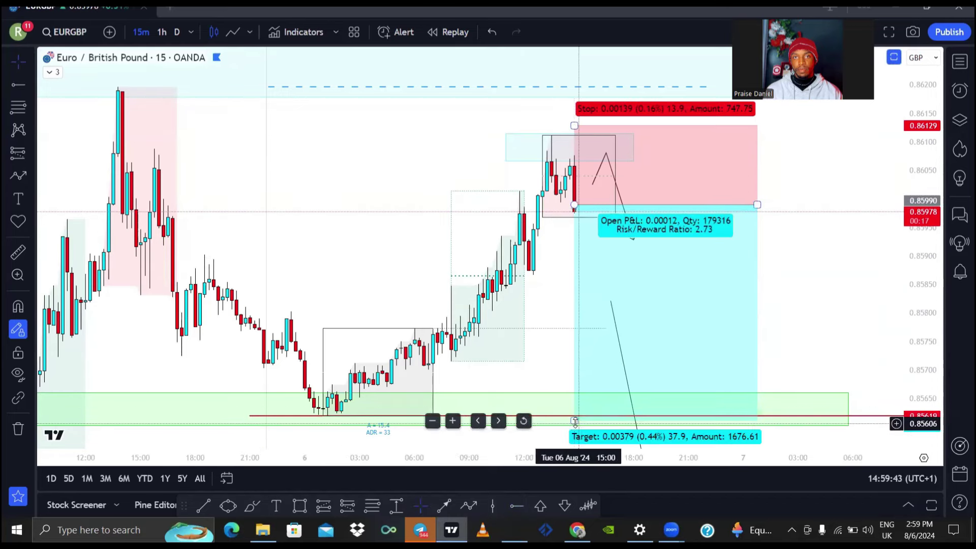
mouse_move(574, 421)
mouse_down()
mouse_move(584, 410)
mouse_move(579, 416)
mouse_up()
Copy the profit-level price 0.85618 from the EURGBP short position's settings
double_click(621, 294)
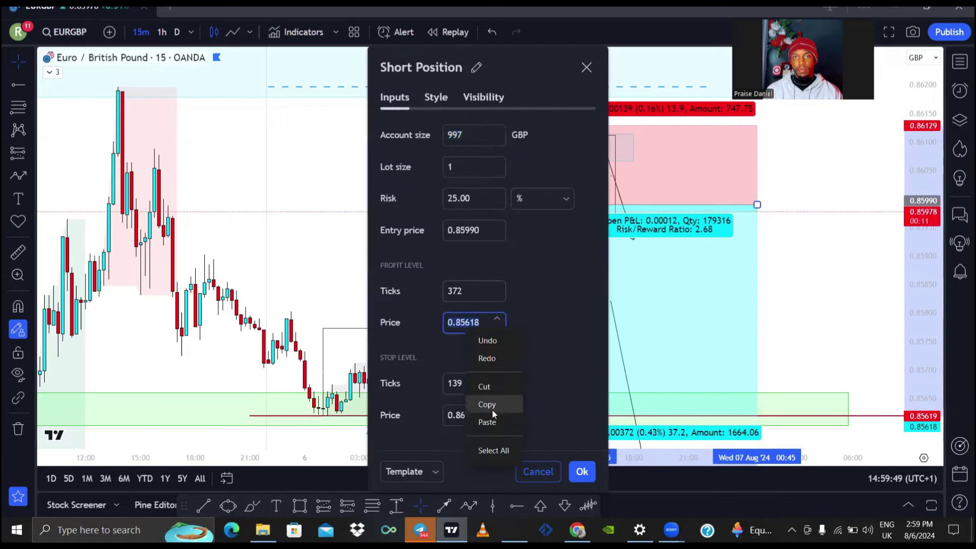
click(492, 410)
key(Escape)
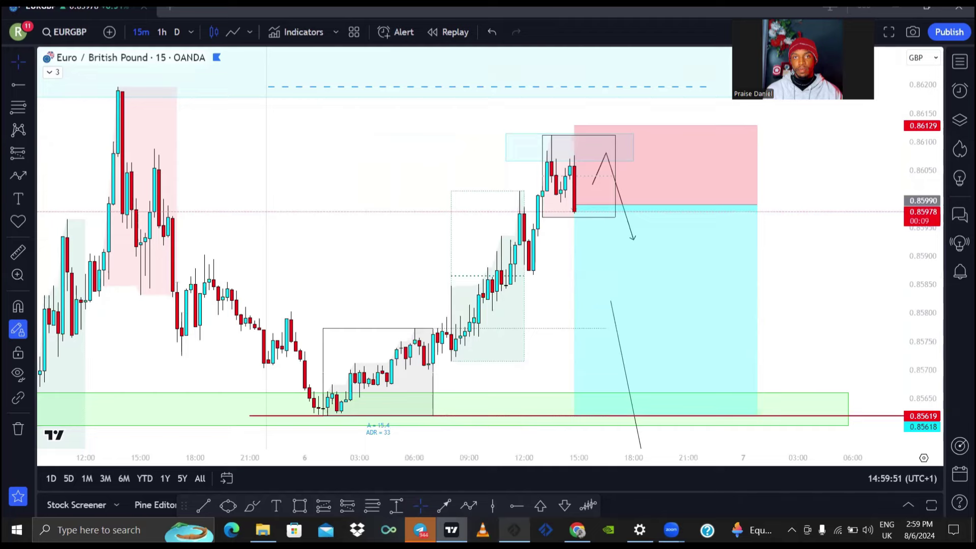
Switch to MetaTrader and set the EURGBP Position Sizer's take-profit to the copied 0.85618
key(alt+Tab)
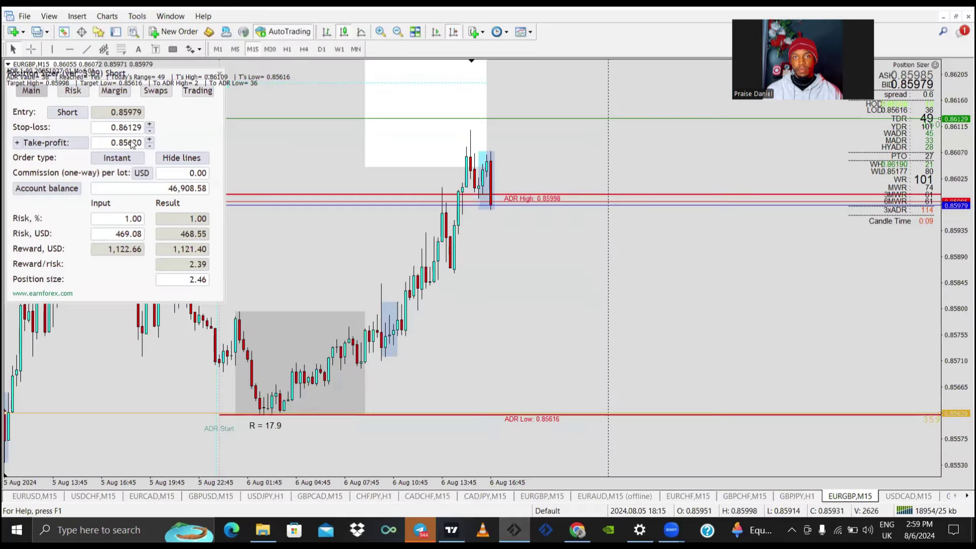
double_click(132, 143)
right_click(131, 142)
click(157, 176)
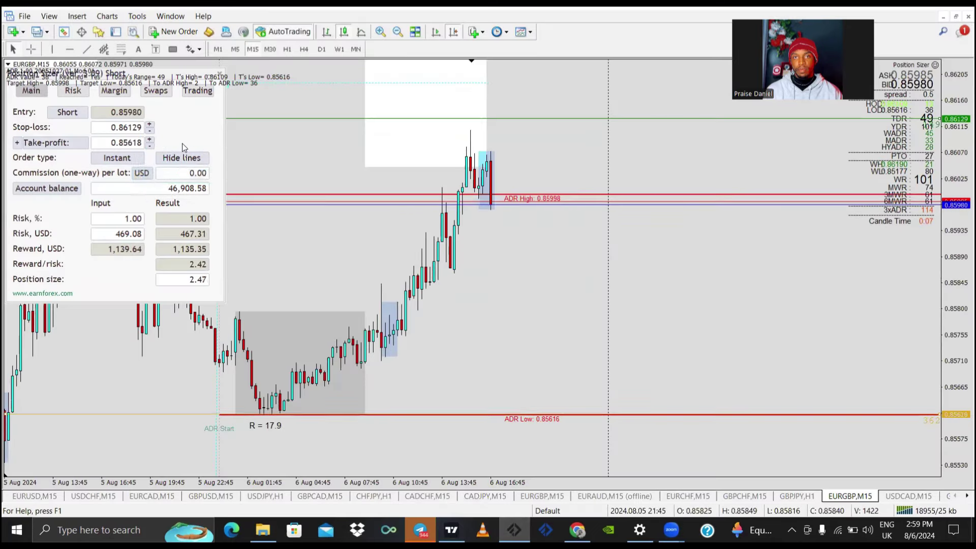
Execute the EURGBP sell trade from the Position Sizer and accept its confirmation
click(197, 92)
click(35, 117)
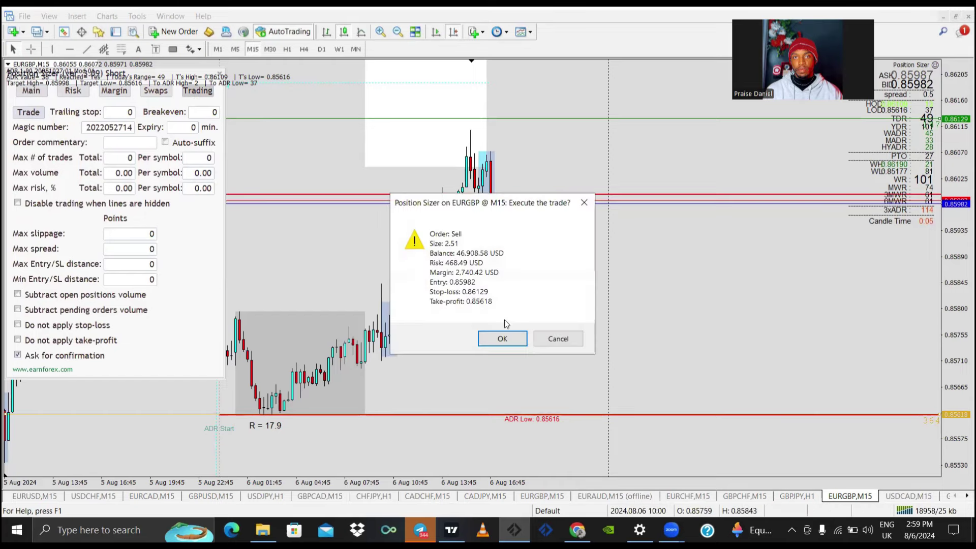
click(503, 336)
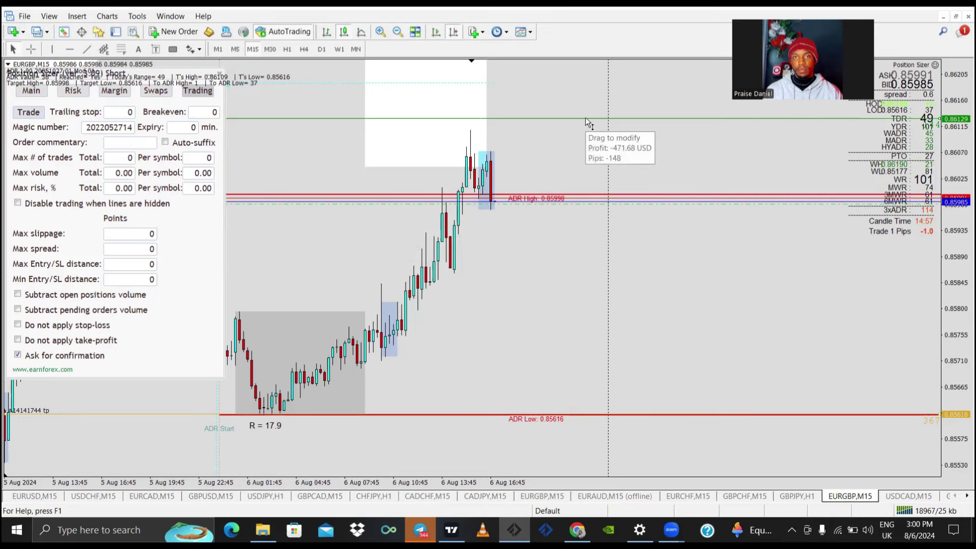
Check the EURGBP trade's stop-loss and take-profit lines, and return to the TradingView chart
drag(952, 292, 950, 326)
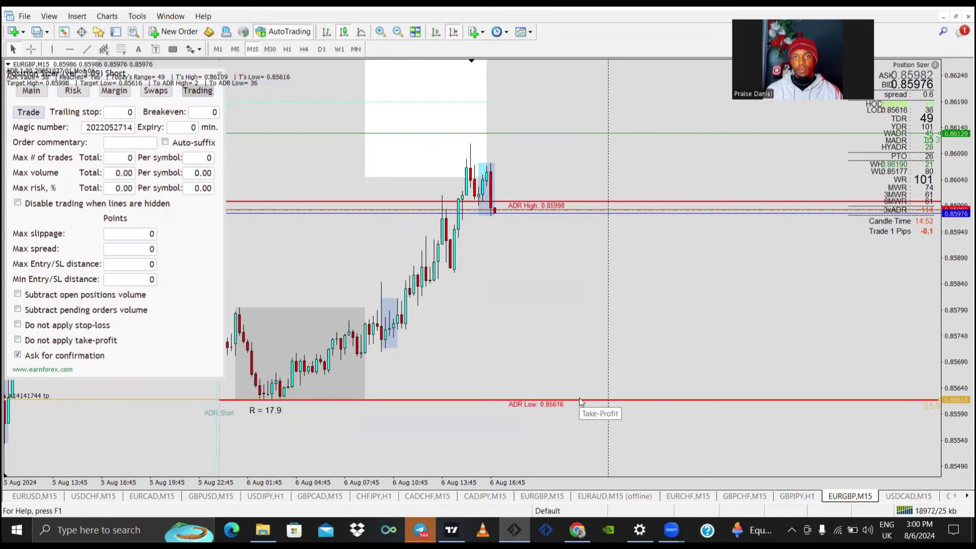
double_click(948, 277)
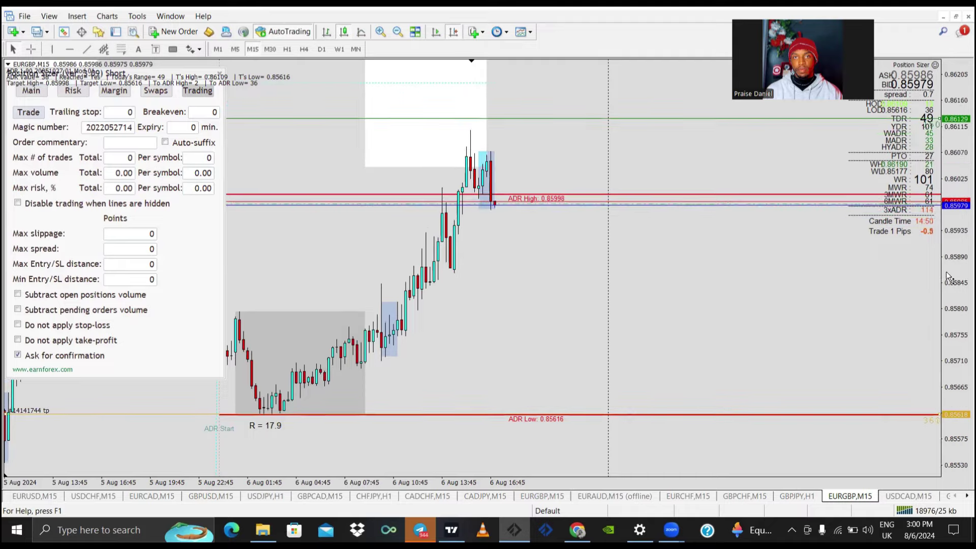
click(889, 14)
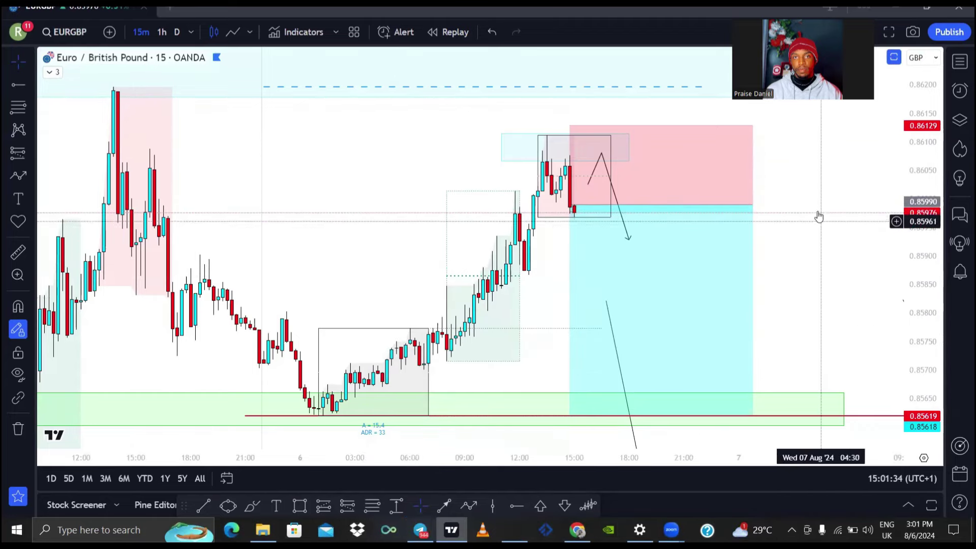
Switch to MetaTrader and examine the EURGBP trade's chart and the open USDCAD trade's stop-loss and take-profit levels
click(513, 531)
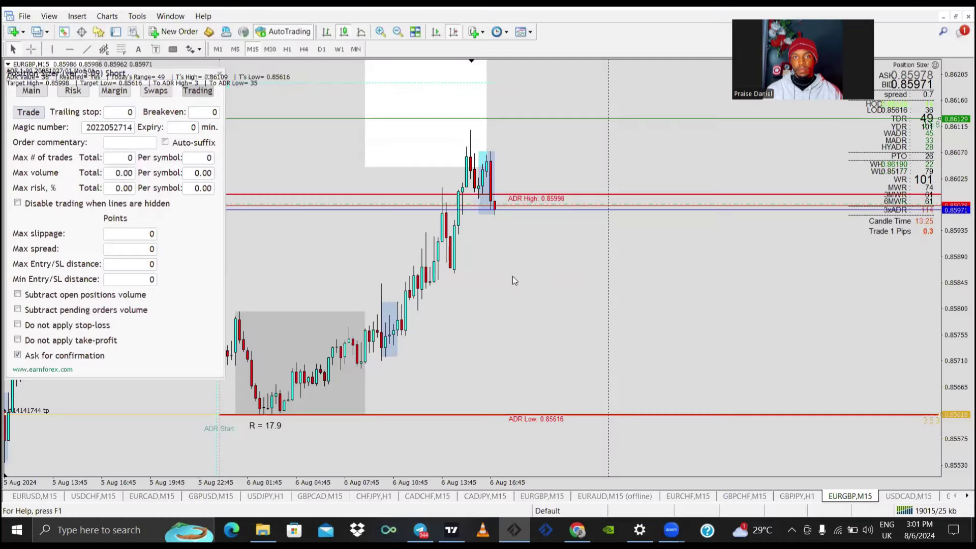
scroll(535, 321, down, 2)
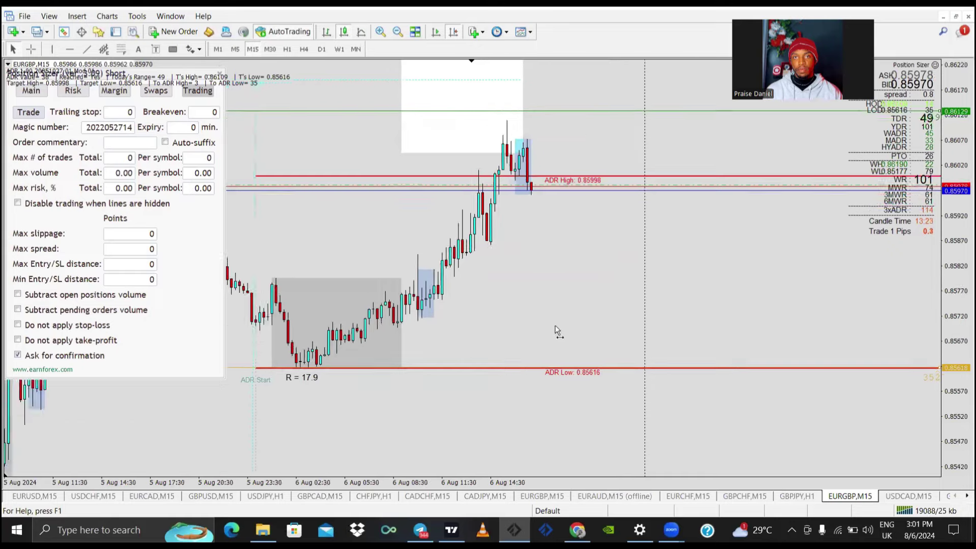
click(909, 495)
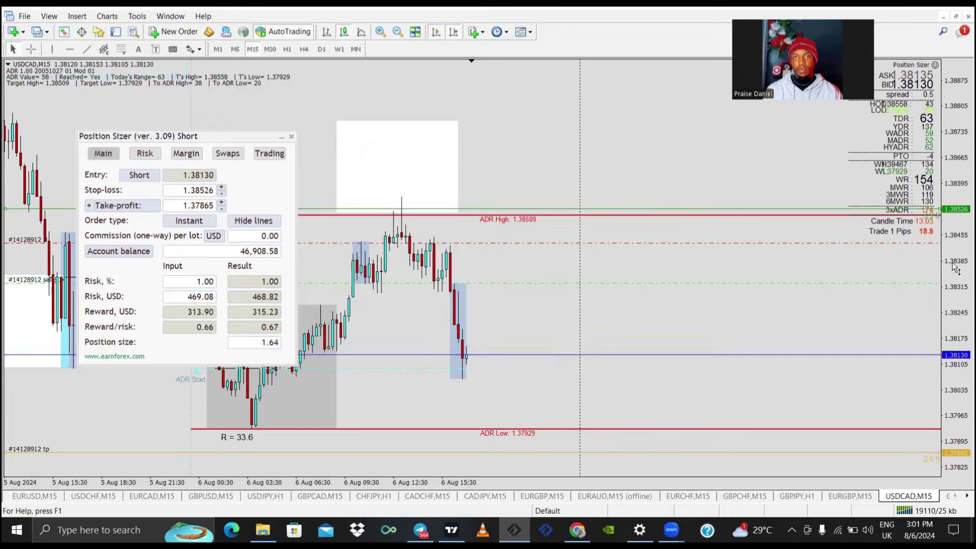
drag(949, 265, 603, 410)
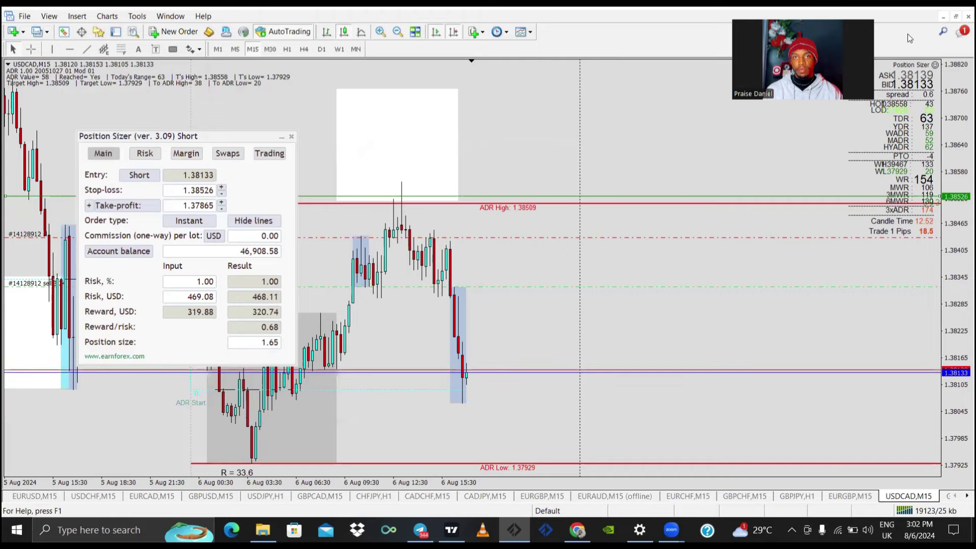
Return to the TradingView EURGBP chart and inspect the short position's stop, target and risk/reward ratio
click(891, 7)
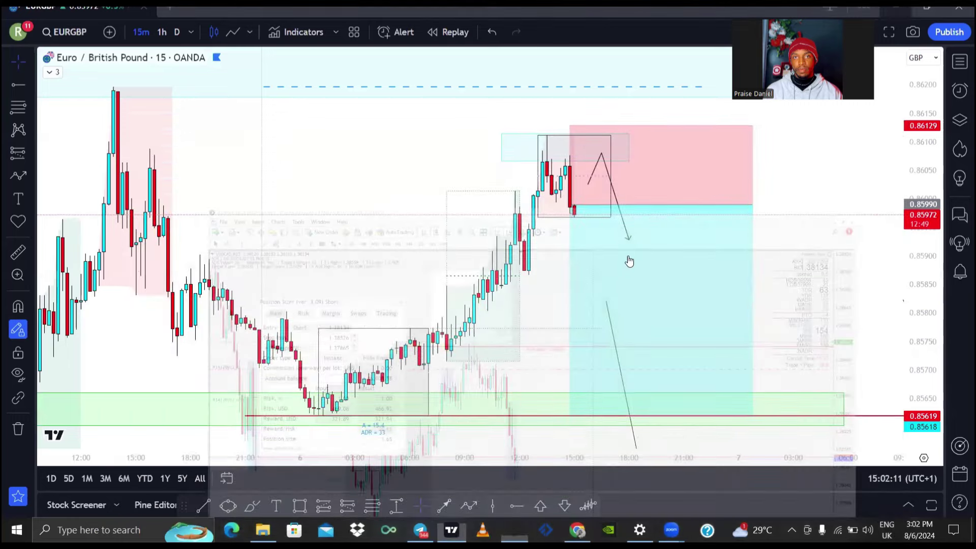
click(627, 259)
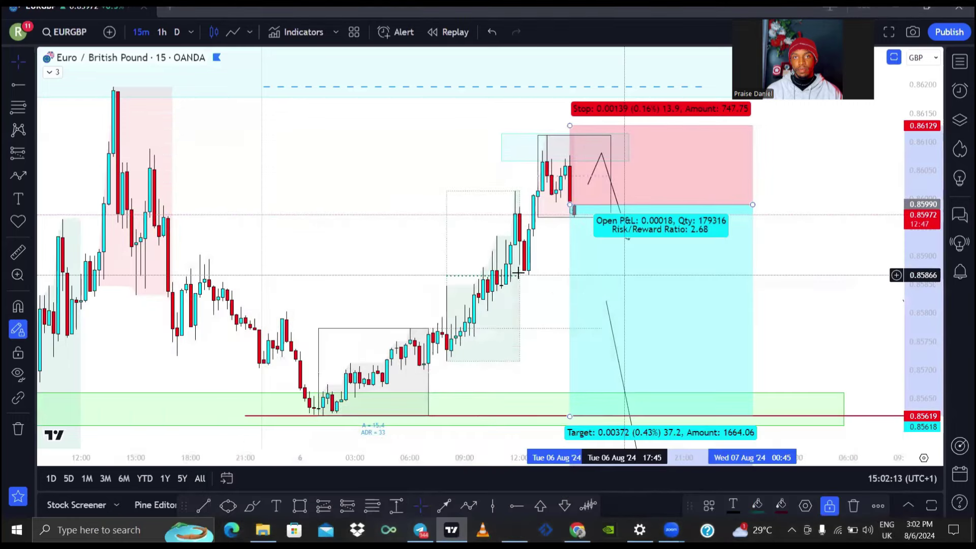
click(395, 167)
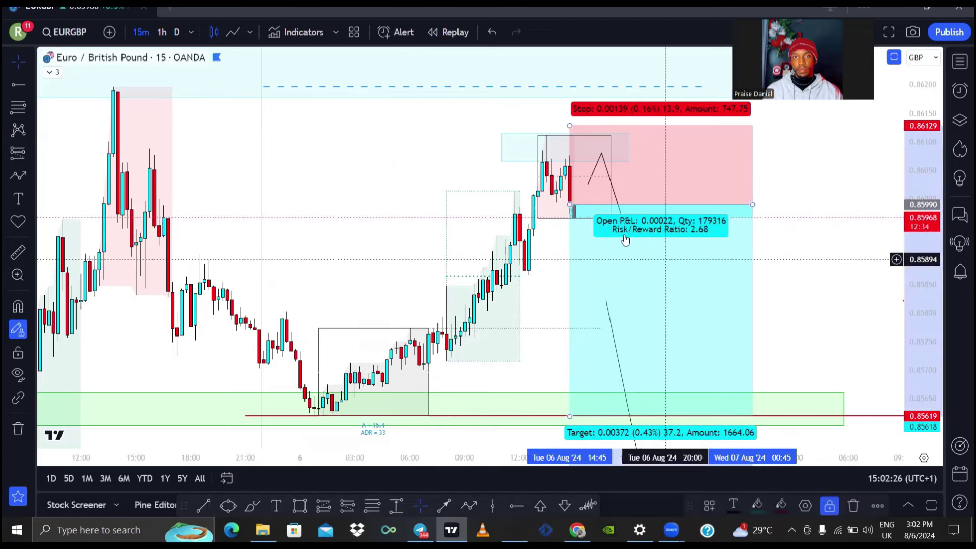
Show the watchlist and open the EURUSD chart
click(959, 62)
click(870, 130)
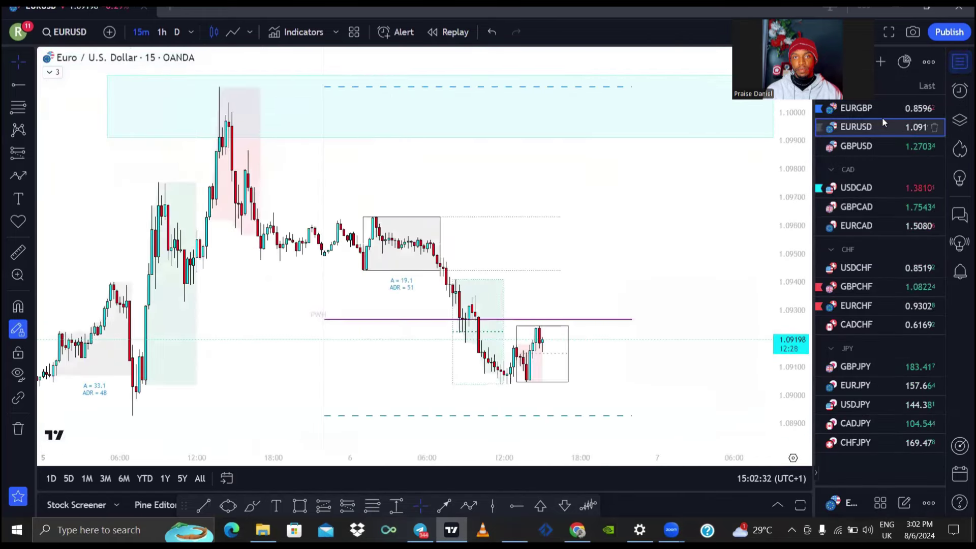
Check the EURGBP 15-minute chart and examine the latest GBPUSD candles around the purple level
click(870, 108)
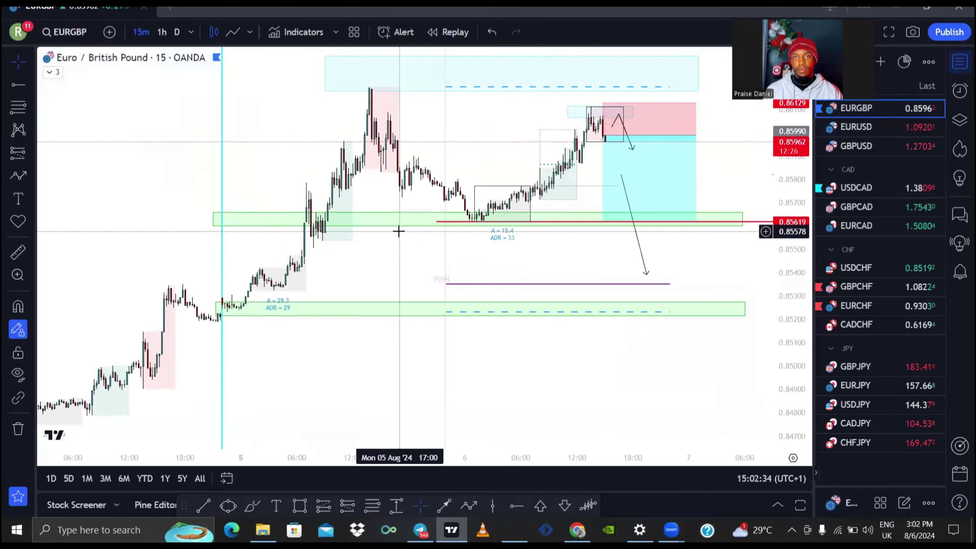
click(868, 146)
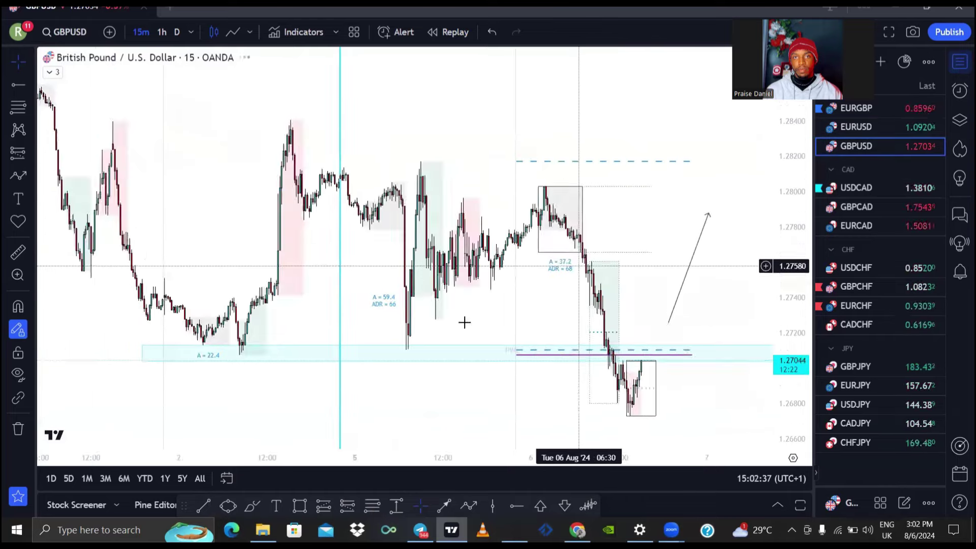
scroll(540, 300, up, 4)
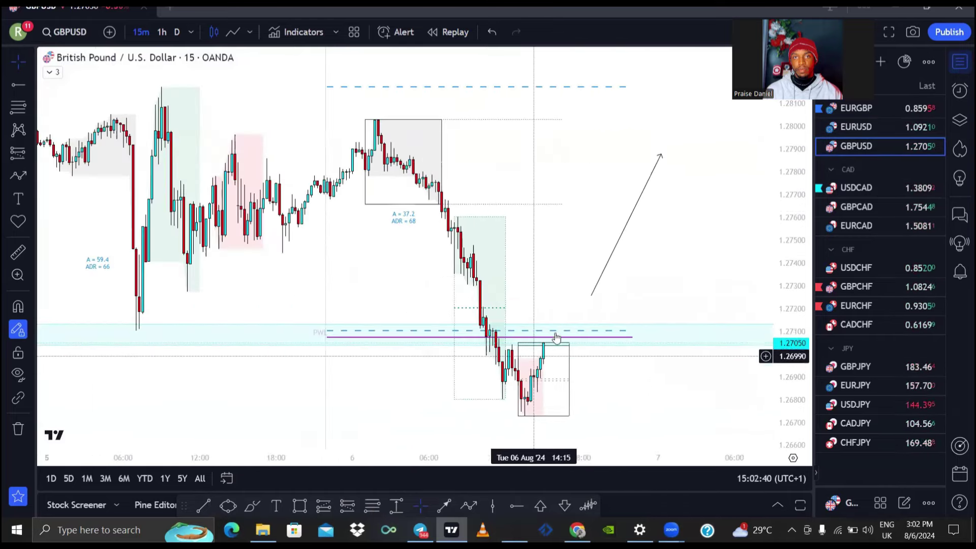
scroll(585, 315, down, 3)
scroll(458, 386, up, 4)
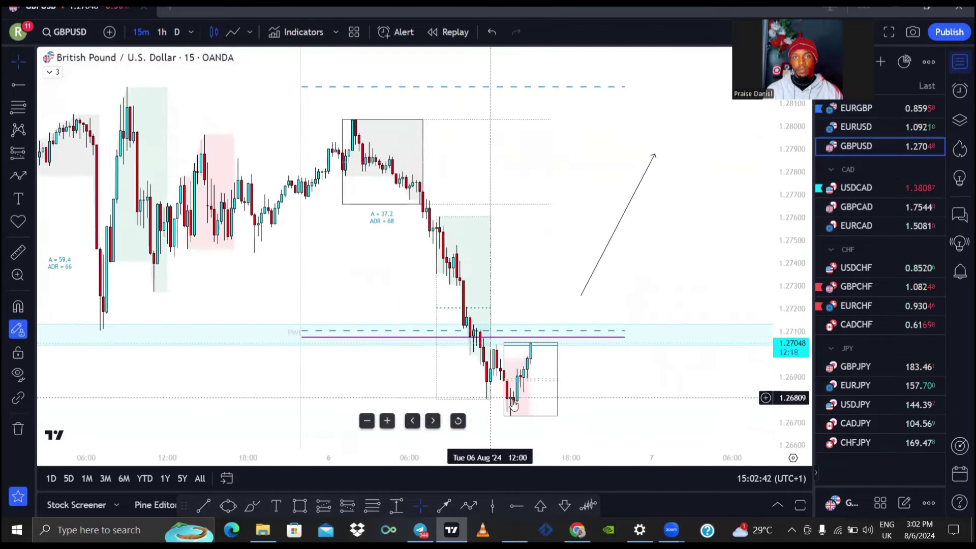
scroll(490, 364, down, 2)
scroll(490, 364, up, 3)
Sketch a W-shaped price path with the Brush beside the latest GBPUSD candles, crossing the purple level and finishing upward
click(15, 175)
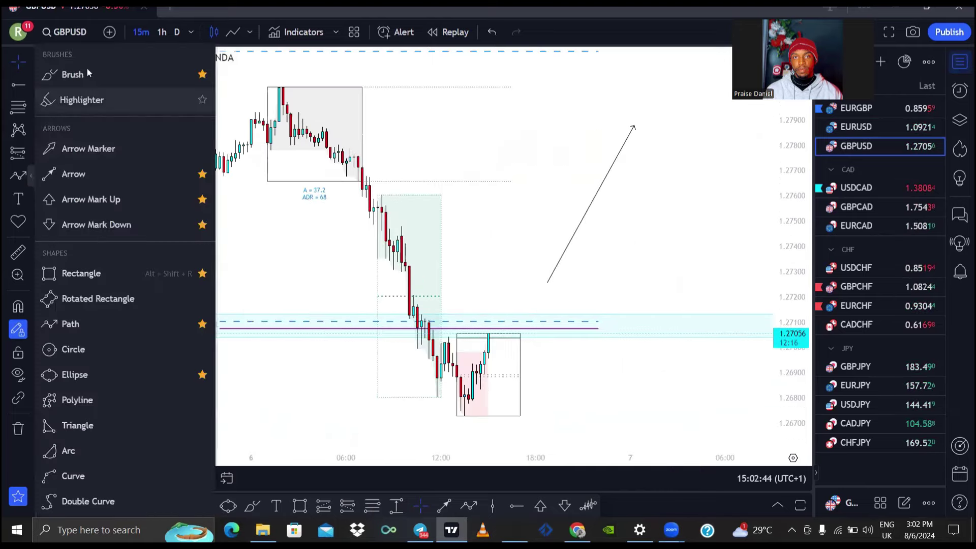
click(72, 74)
mouse_move(490, 300)
mouse_down()
mouse_move(519, 349)
mouse_move(571, 340)
mouse_move(575, 259)
mouse_up()
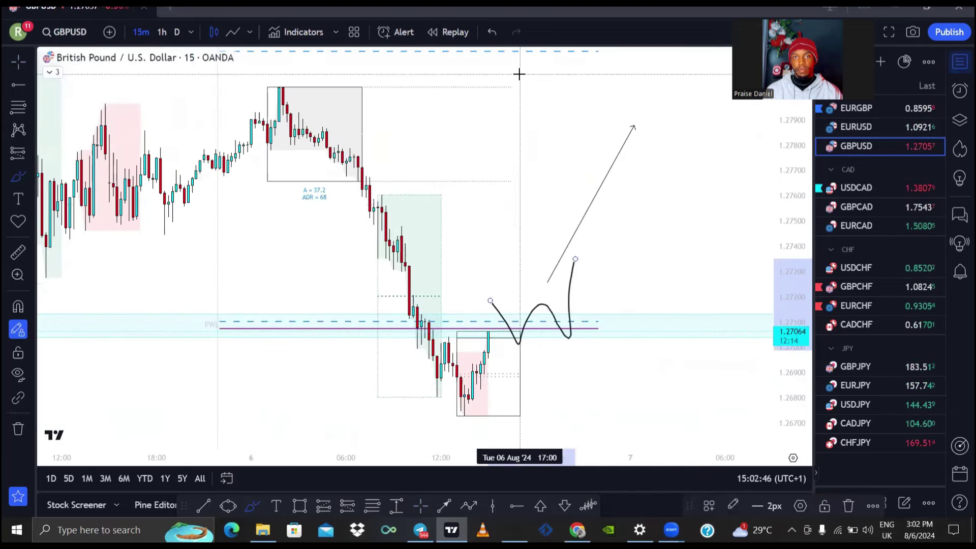
scroll(661, 193, down, 2)
Review the USDCAD, GBPCAD and EURCAD charts one after another
click(854, 188)
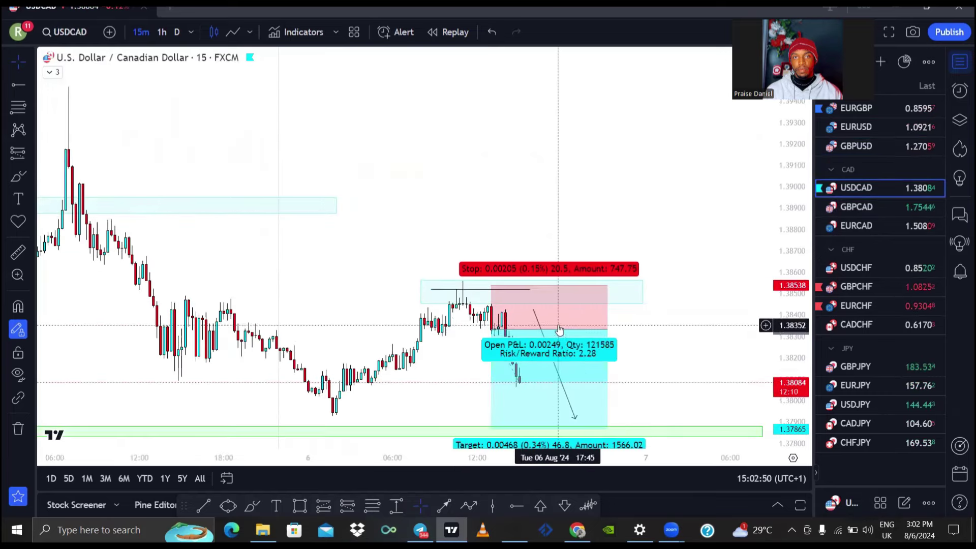
click(862, 207)
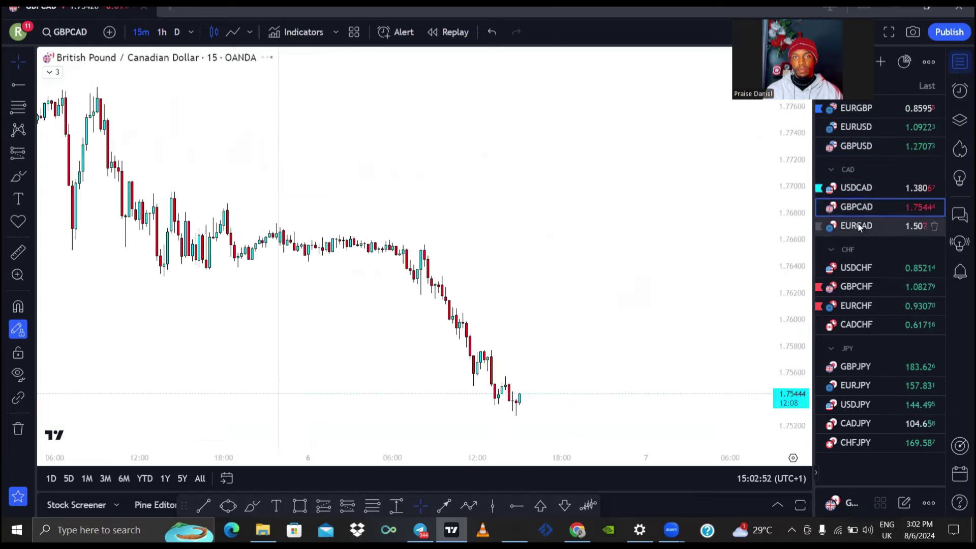
click(864, 227)
On the USDCHF chart, measure a short drop starting from the latest session low
click(859, 268)
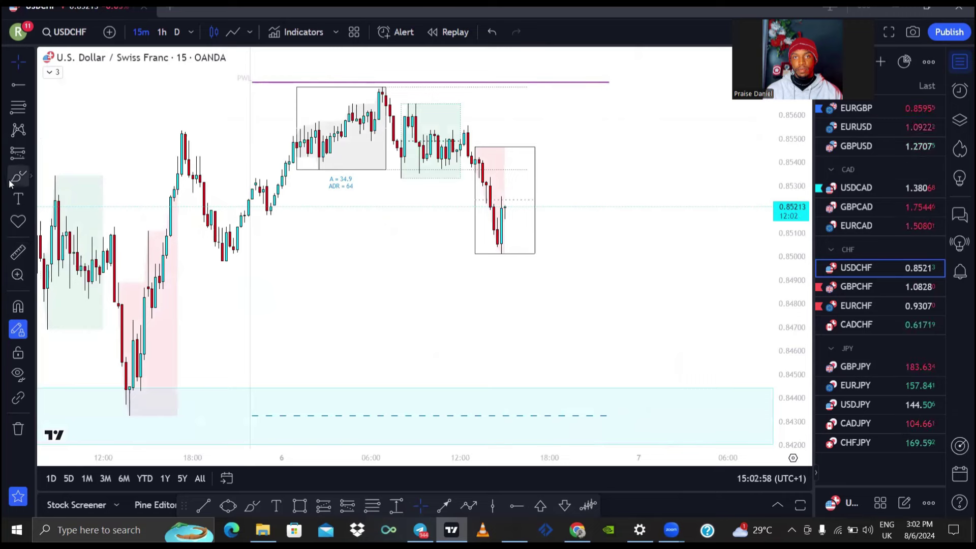
click(31, 177)
click(17, 256)
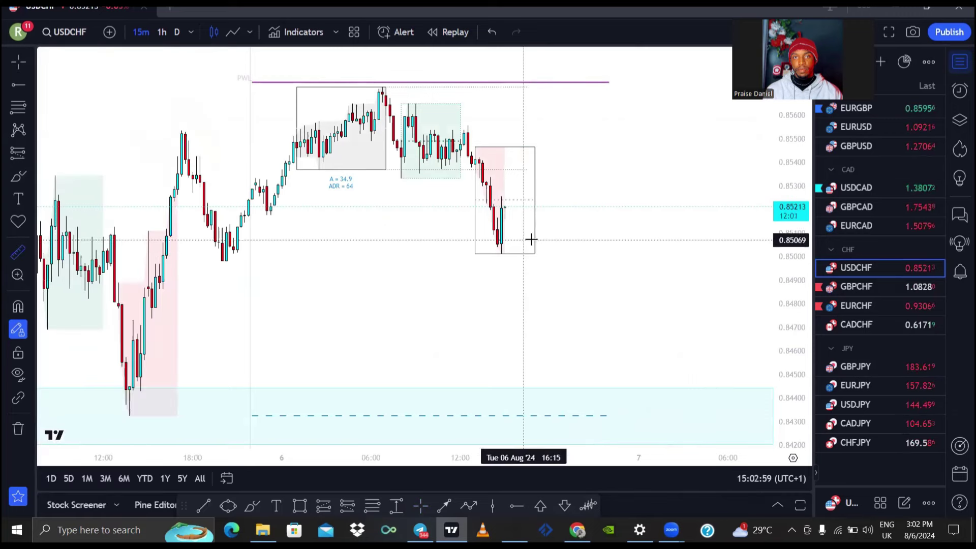
click(500, 249)
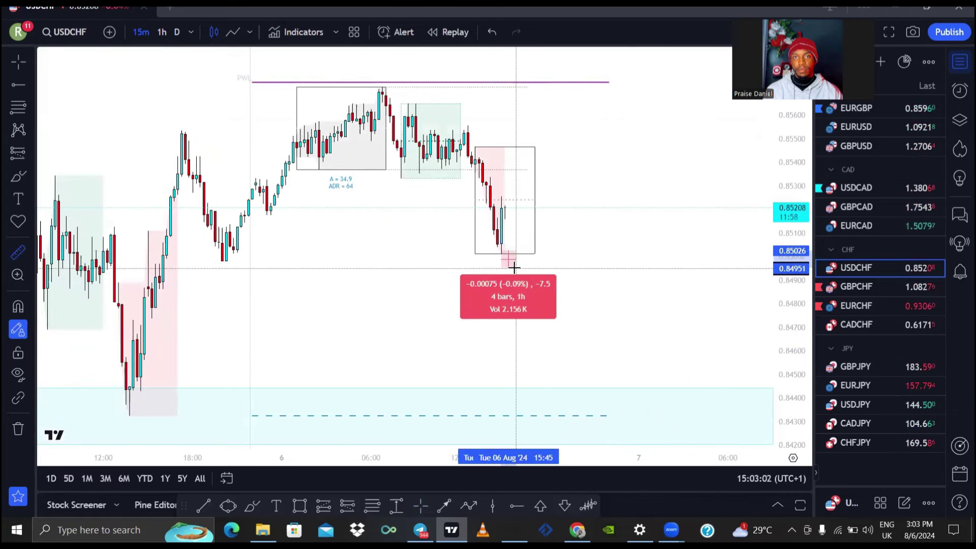
key(Escape)
scroll(560, 211, down, 3)
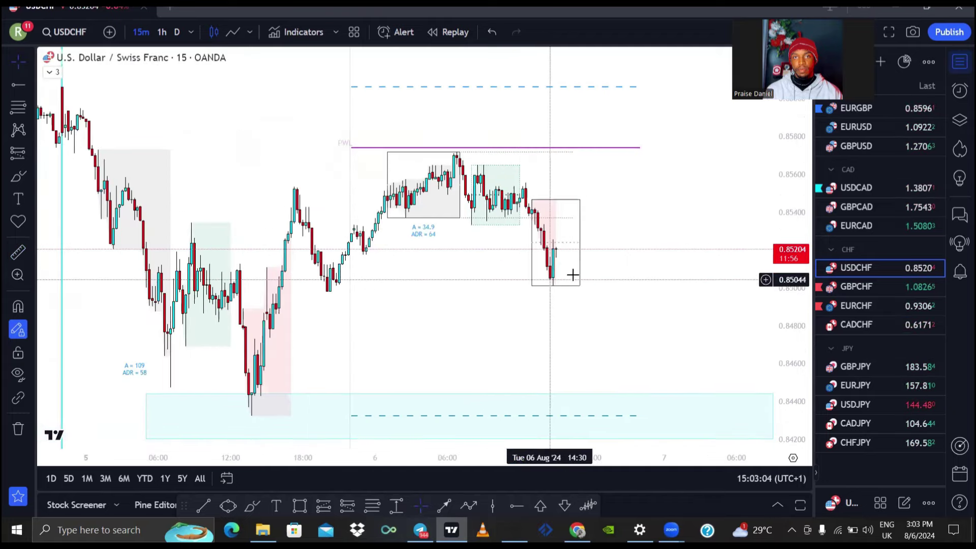
scroll(600, 274, down, 2)
On the GBPCHF chart, extend the upper green zone's right edge past the upward arrow
key(Down)
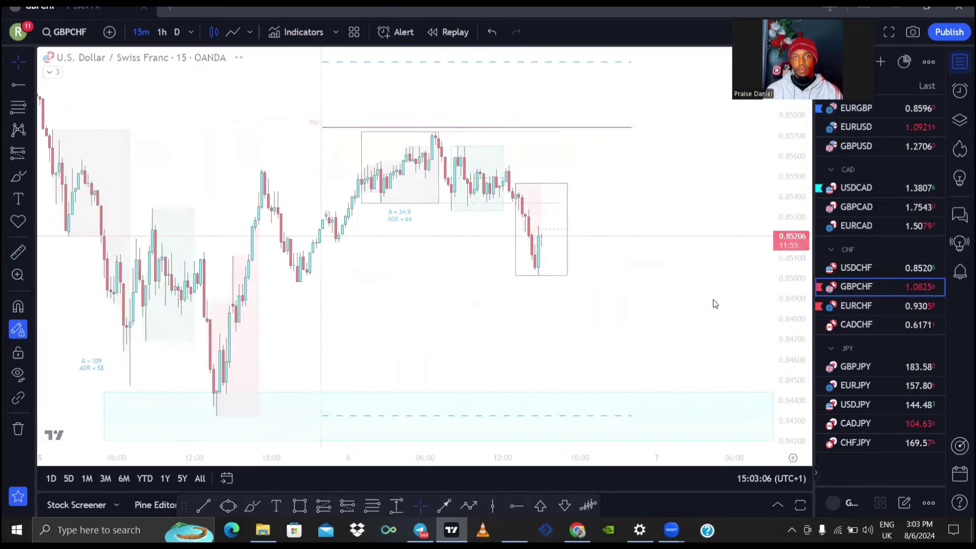
scroll(564, 295, down, 2)
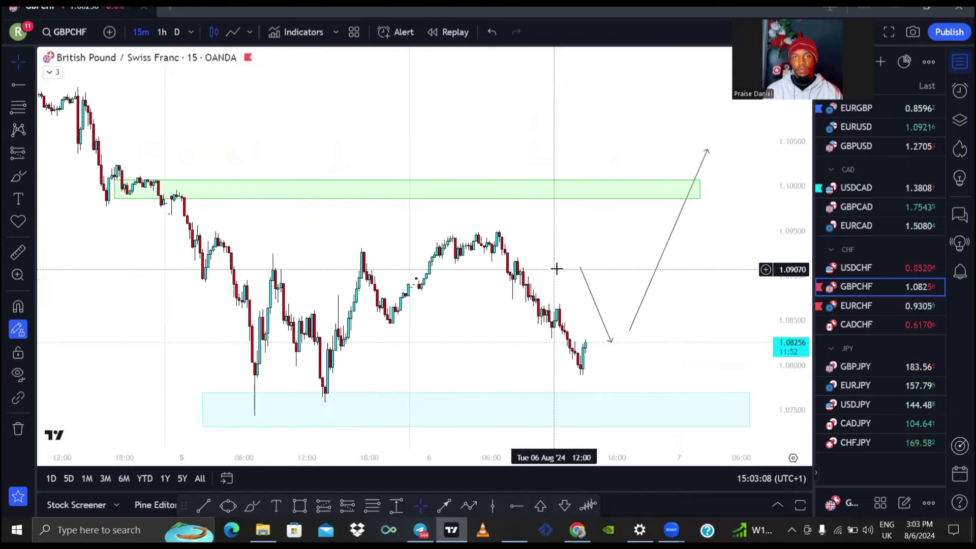
scroll(582, 257, down, 4)
click(697, 214)
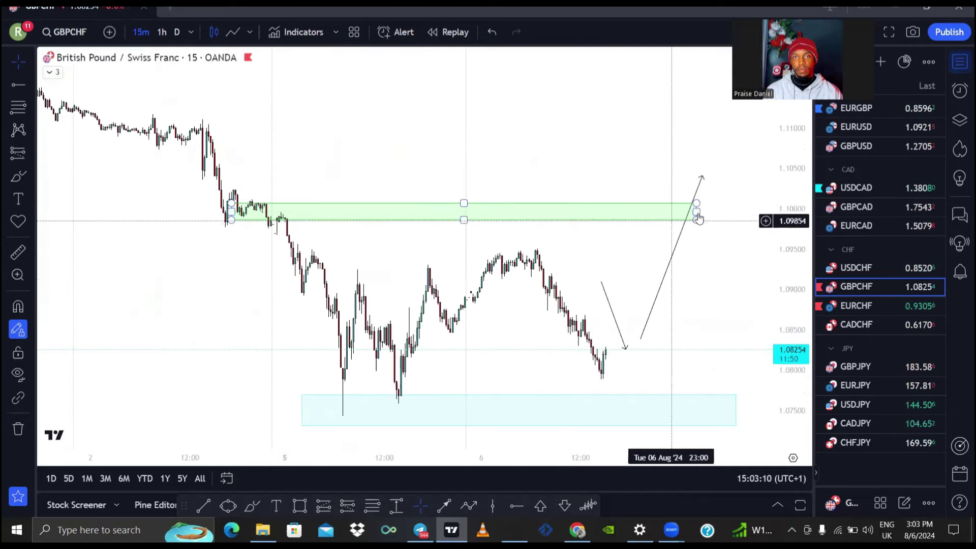
scroll(617, 146, up, 4)
click(642, 338)
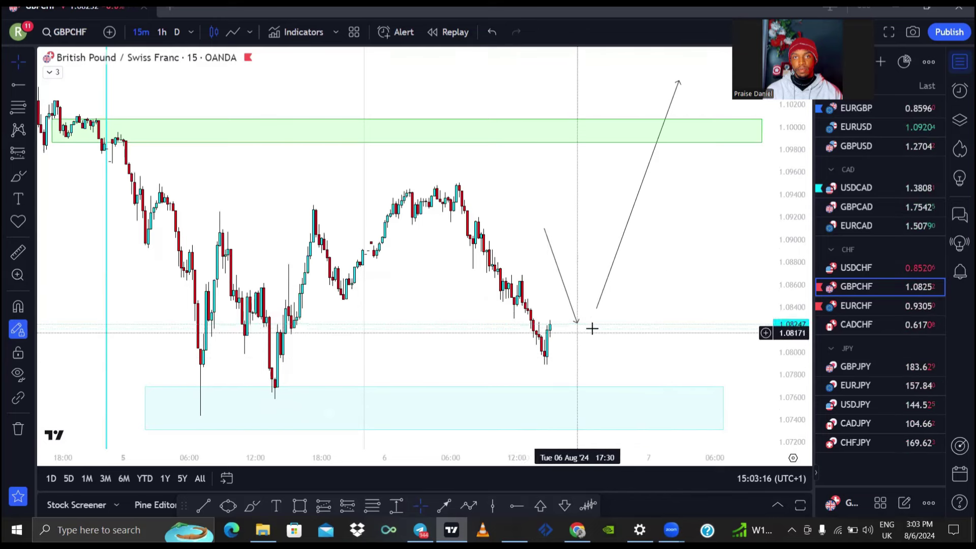
Measure the short drop near the latest GBPCHF low, down towards the current session box's lower edge
scroll(573, 334, up, 2)
scroll(573, 333, up, 1)
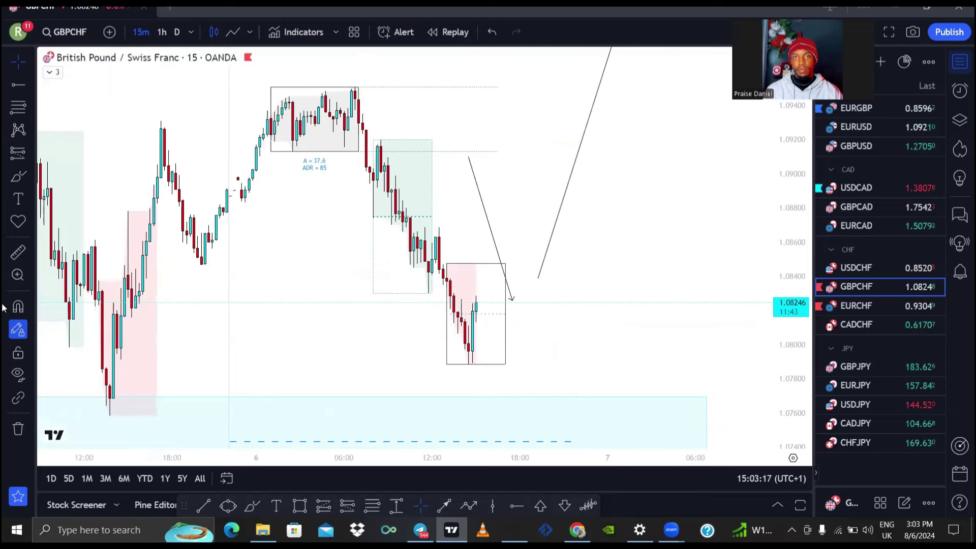
click(17, 252)
click(471, 343)
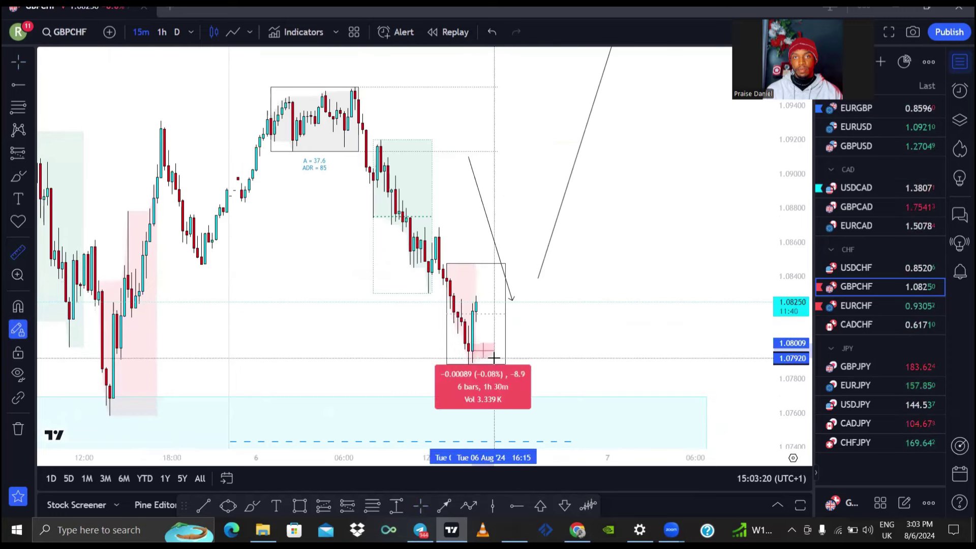
click(495, 358)
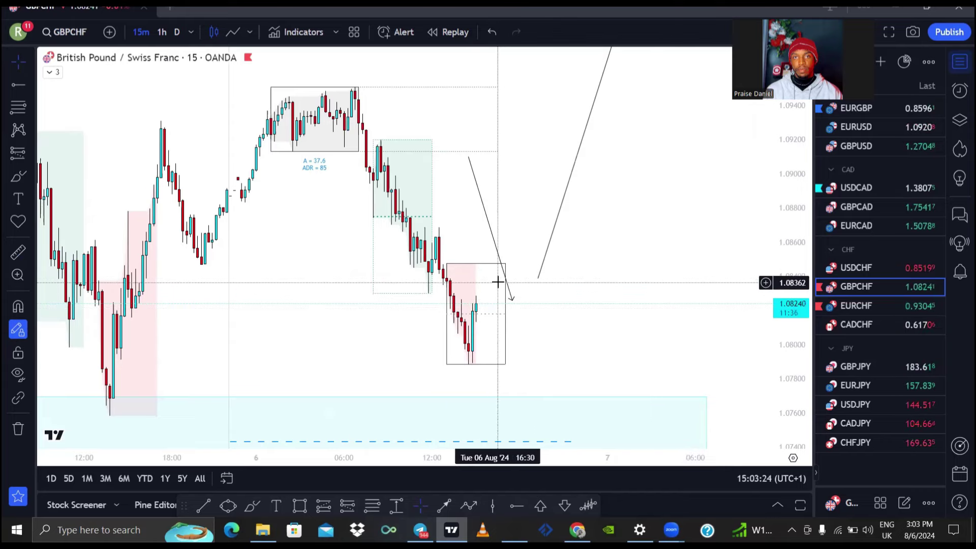
Review the EURCHF and CADCHF charts, followed by the JPY pairs from GBPJPY through CHFJPY
click(832, 306)
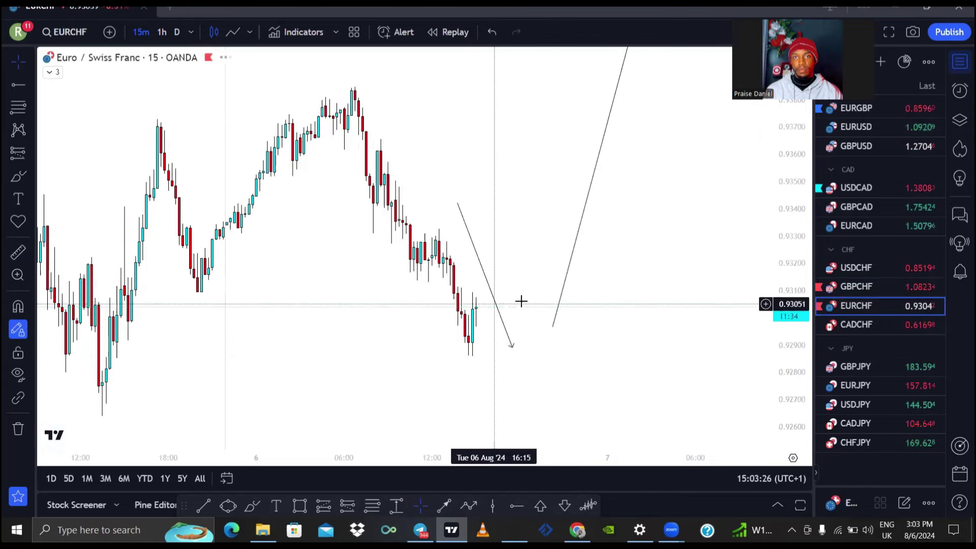
click(864, 325)
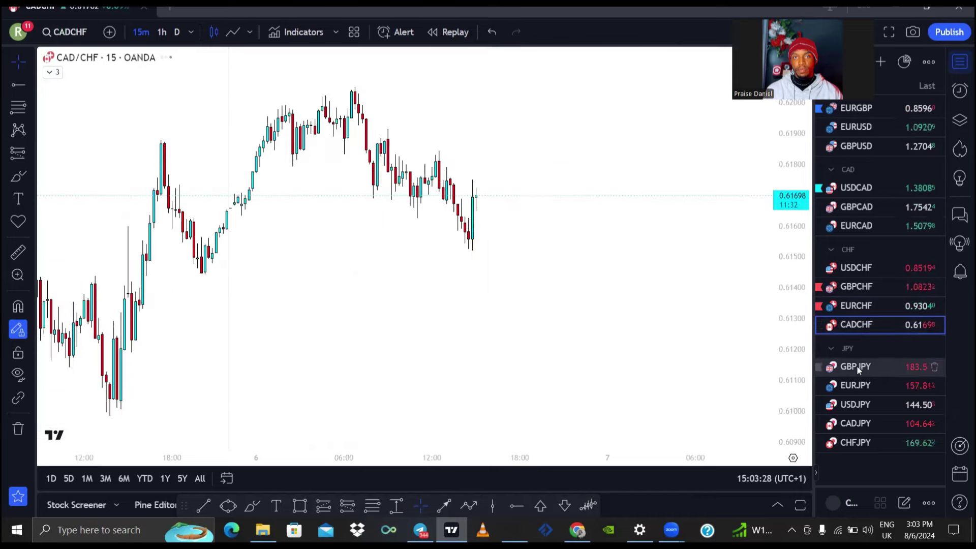
scroll(595, 290, down, 3)
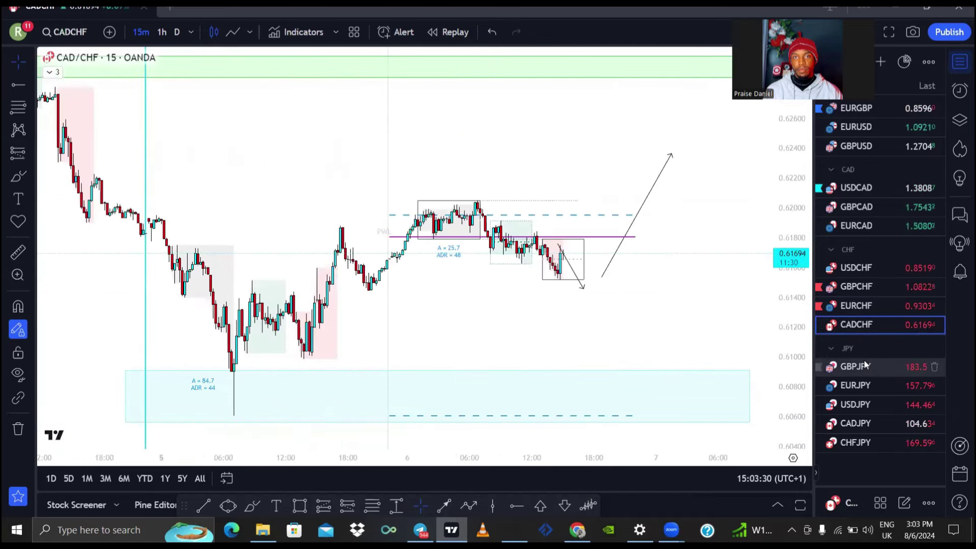
click(865, 365)
click(860, 385)
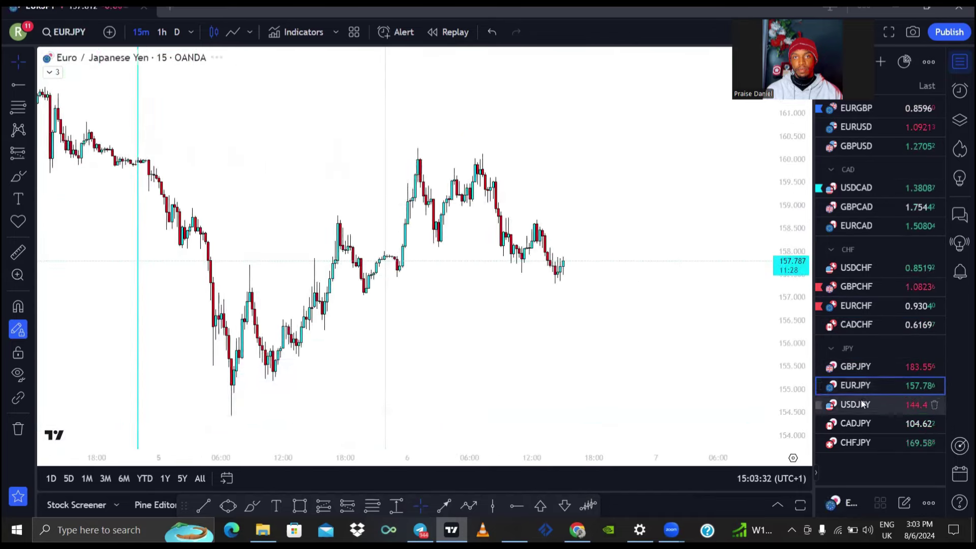
click(862, 405)
click(860, 424)
click(859, 443)
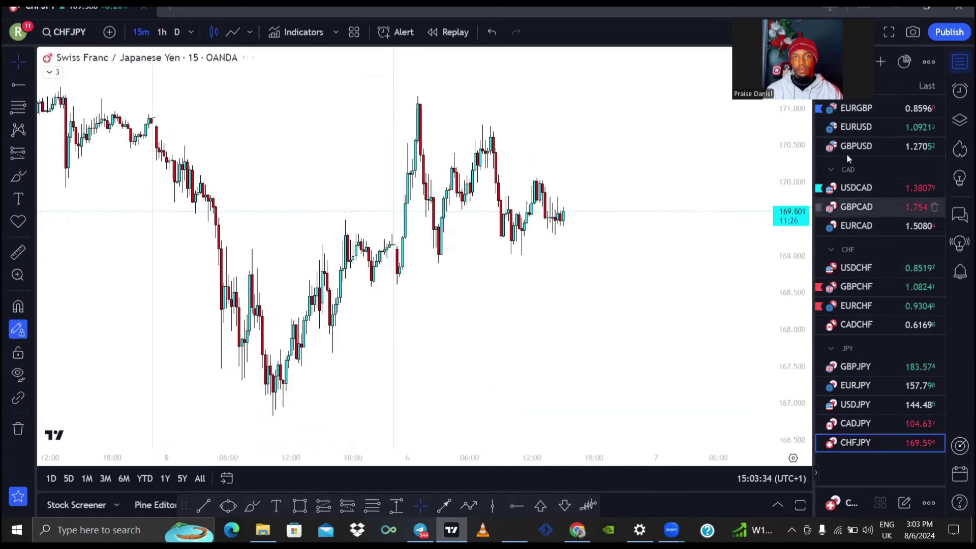
Return to the EURGBP chart and examine the price movement around its short position
click(857, 128)
click(856, 108)
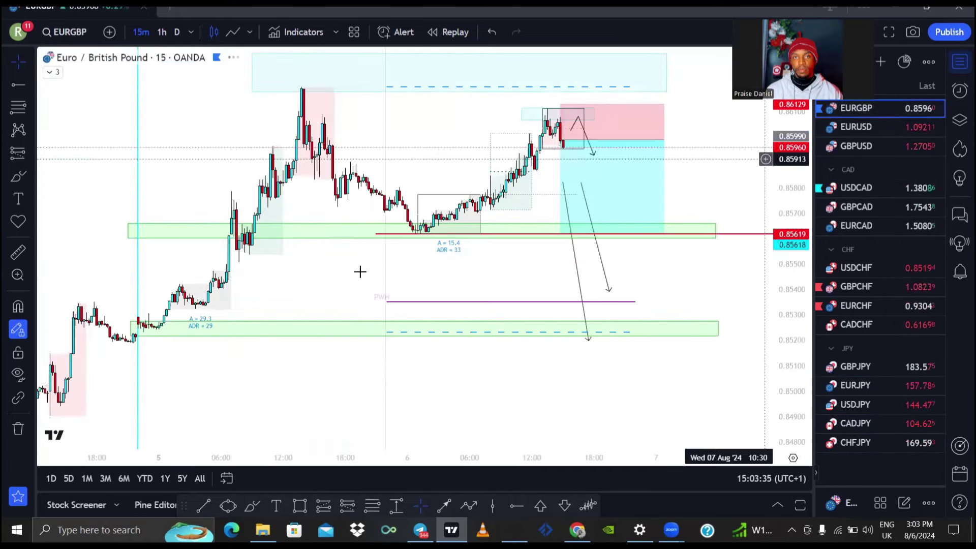
scroll(360, 272, up, 5)
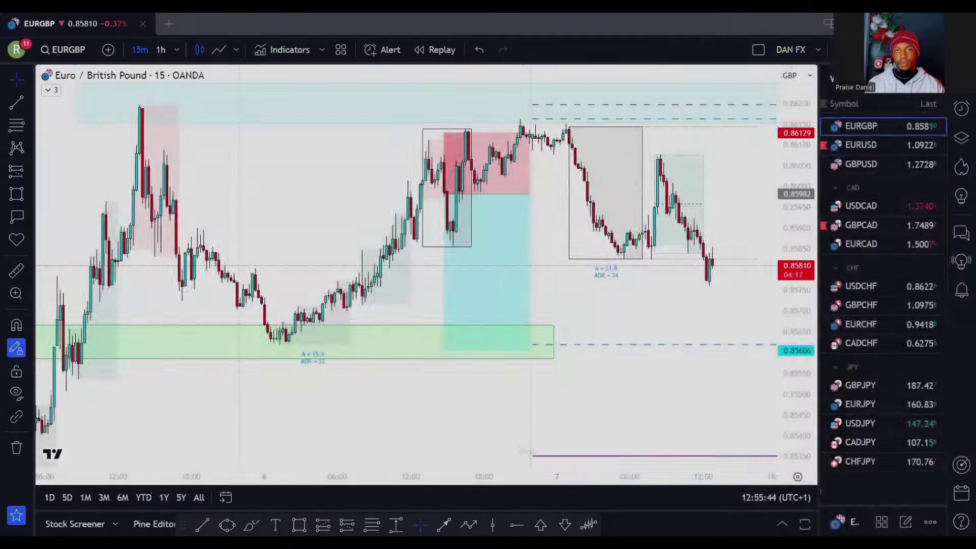
scroll(394, 203, up, 5)
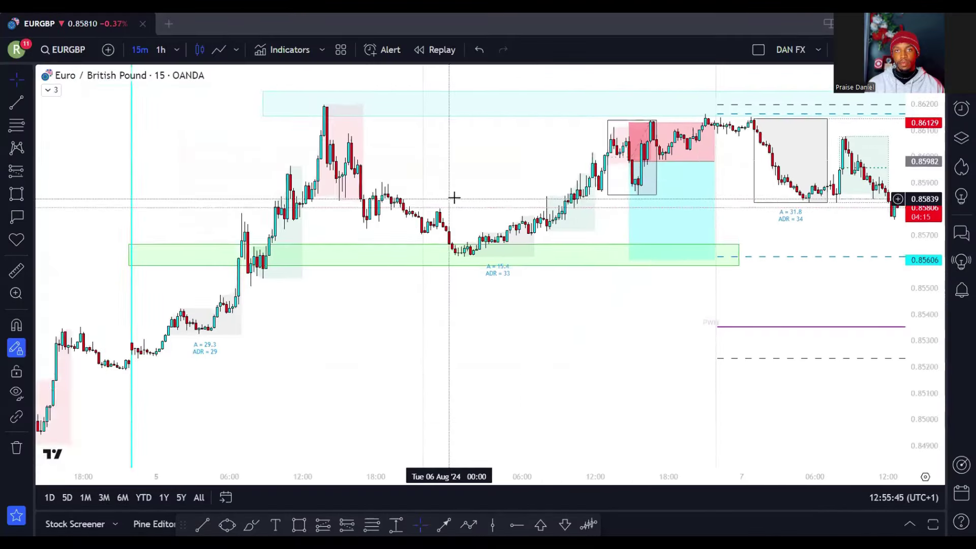
scroll(362, 224, up, 2)
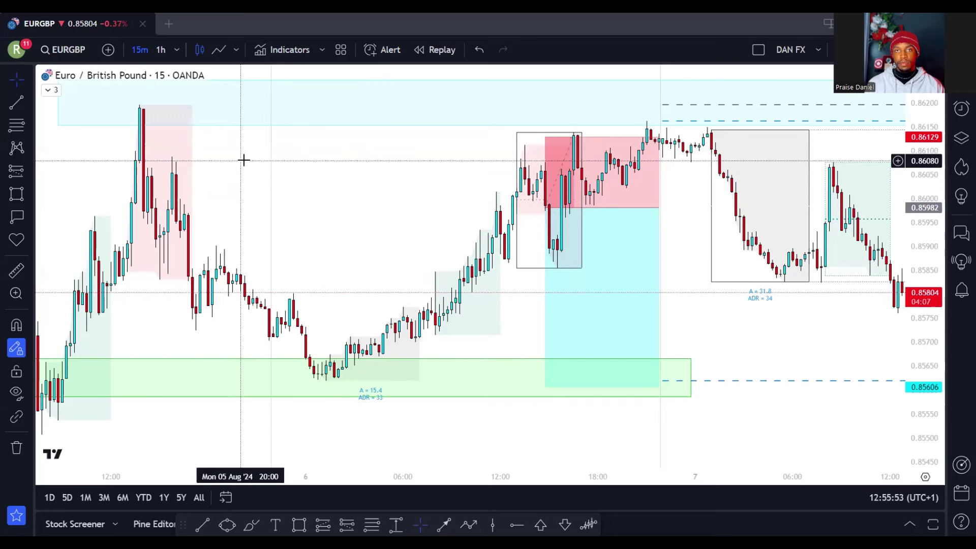
scroll(226, 164, up, 2)
Circle the sharp dip below the EURGBP short position's entry with the Brush and undo the stroke
click(17, 195)
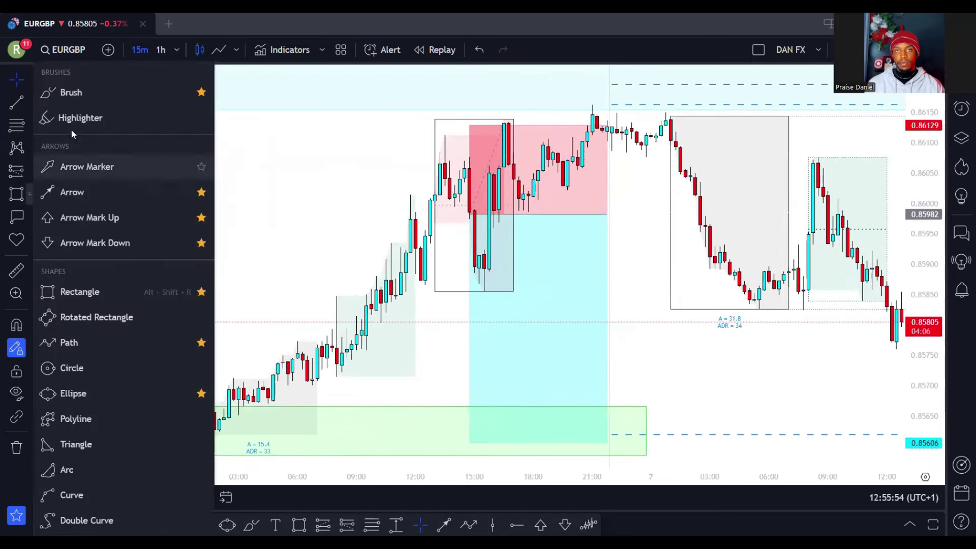
click(76, 93)
mouse_move(475, 216)
mouse_down()
mouse_move(503, 239)
mouse_move(438, 279)
mouse_move(464, 191)
mouse_up()
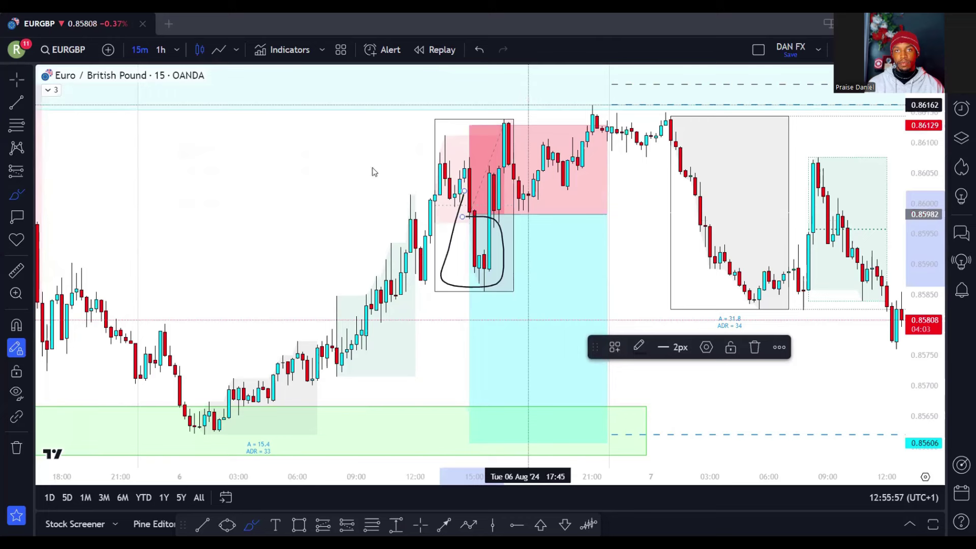
key(ctrl+z)
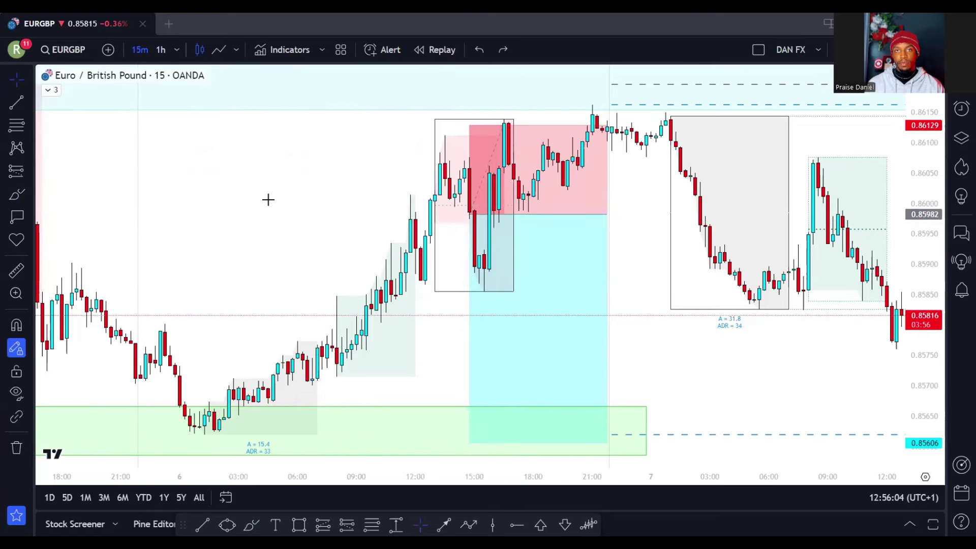
Show the watchlist, switch from EURGBP to USDCAD and examine the USDCAD short position up close
scroll(344, 201, down, 3)
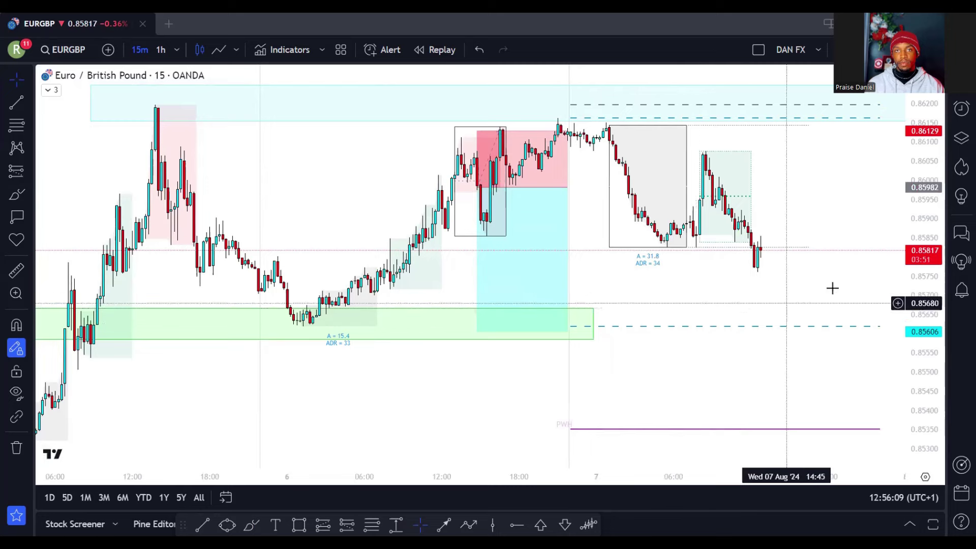
click(961, 79)
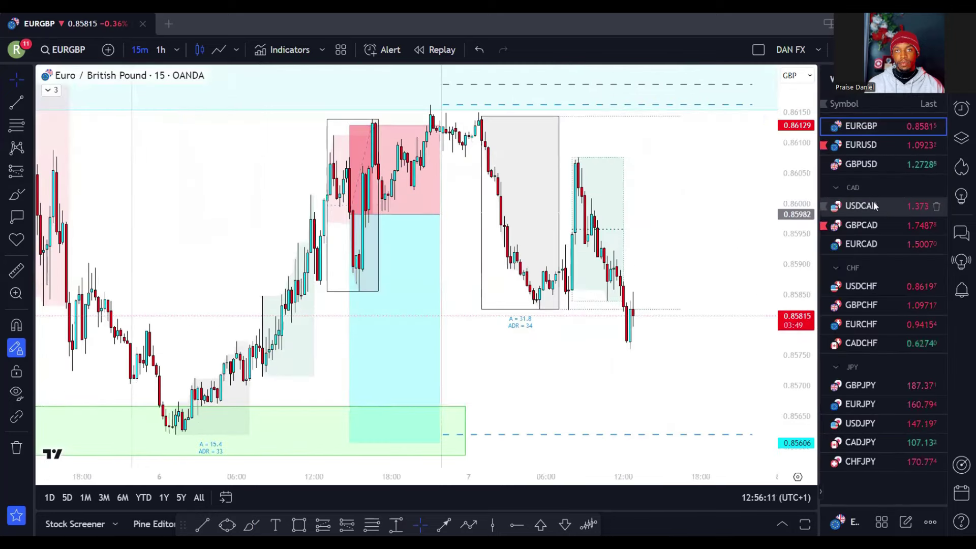
click(874, 205)
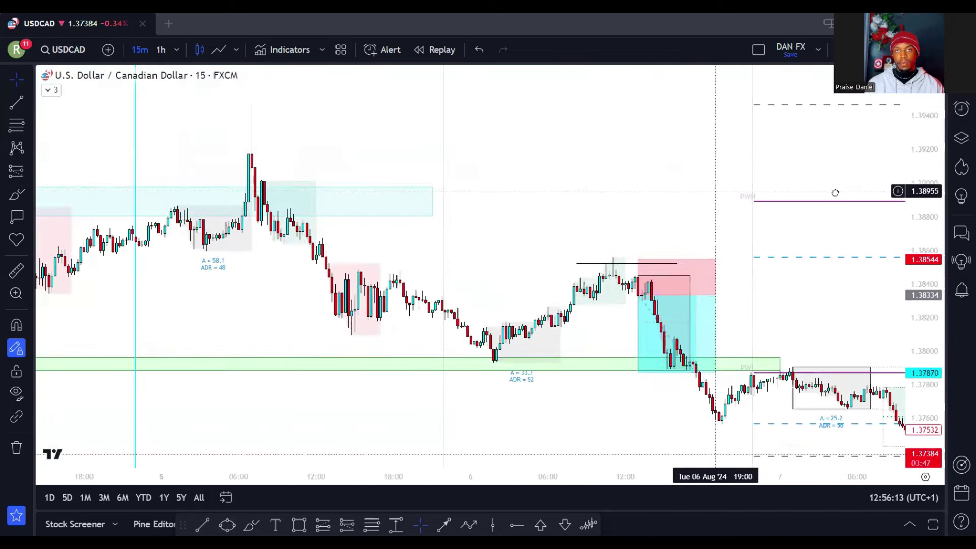
scroll(813, 192, up, 5)
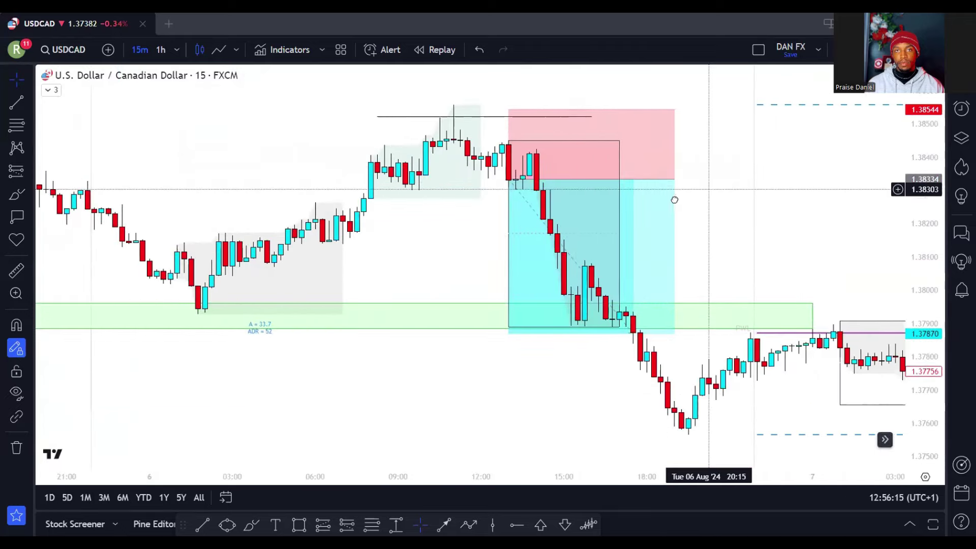
Try shifting the green support zone on the USDCAD chart earlier and lower, and undo the move
scroll(782, 163, down, 8)
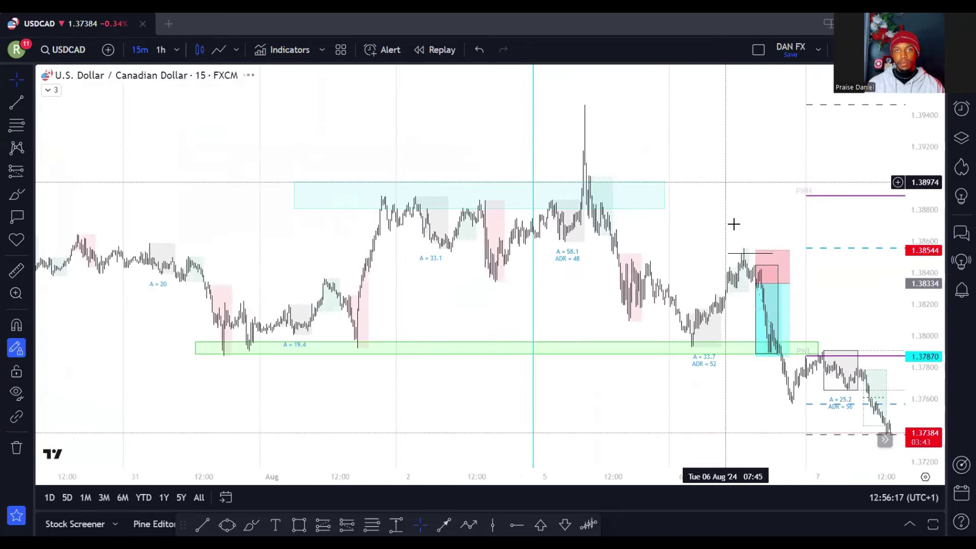
scroll(733, 225, down, 6)
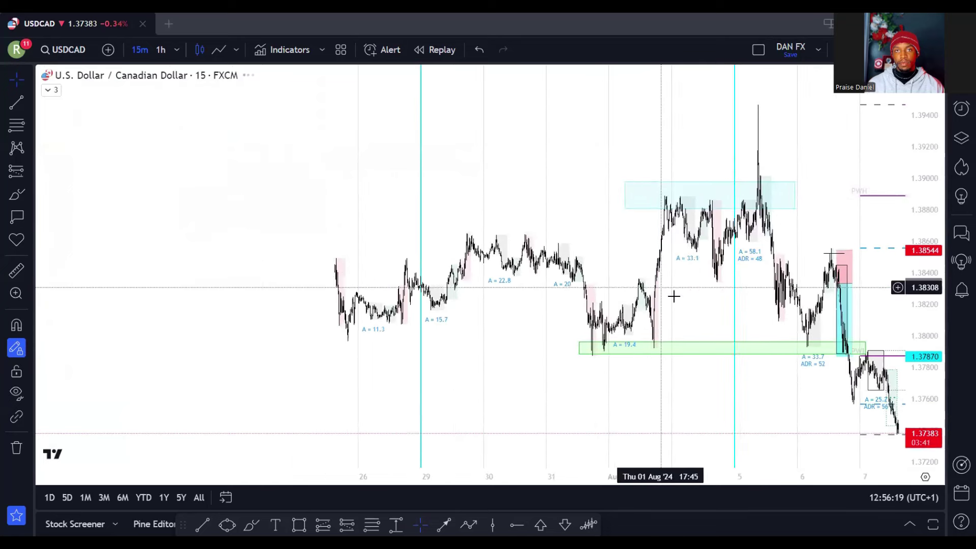
click(659, 309)
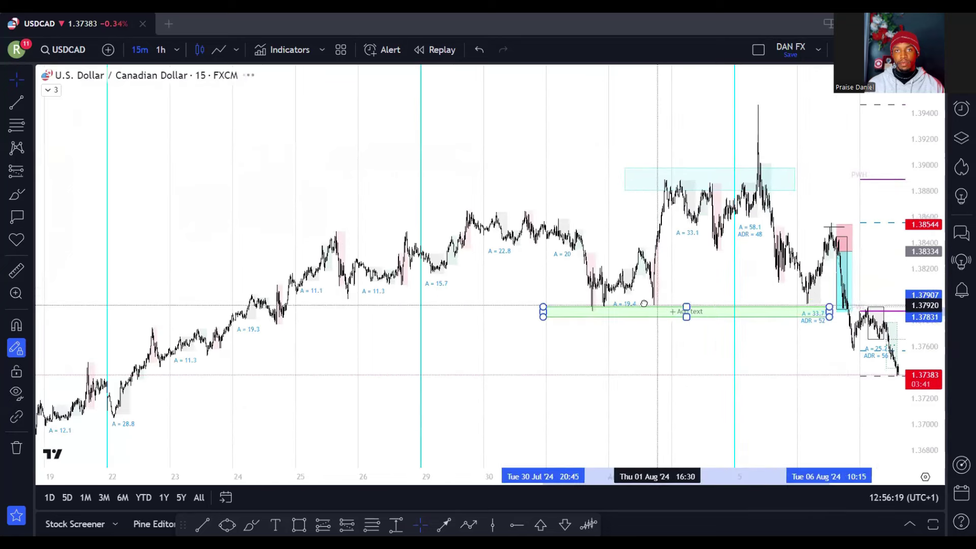
click(480, 49)
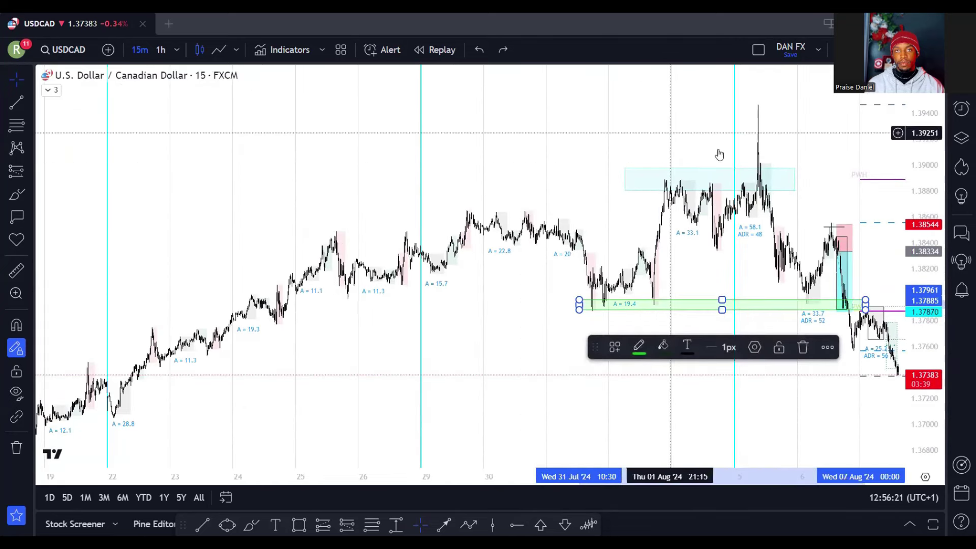
Clone the green support zone, place the copy at the 25 July low near 1.3780 and stretch it to 7 August
click(682, 304)
right_click(682, 303)
click(718, 335)
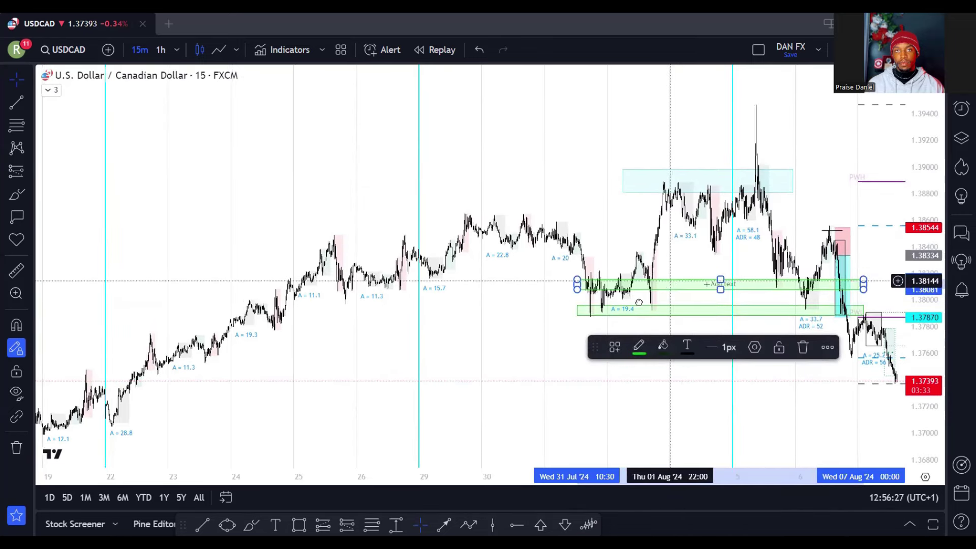
mouse_move(639, 302)
mouse_down()
mouse_move(355, 390)
mouse_move(298, 384)
mouse_move(333, 381)
mouse_move(273, 338)
mouse_up()
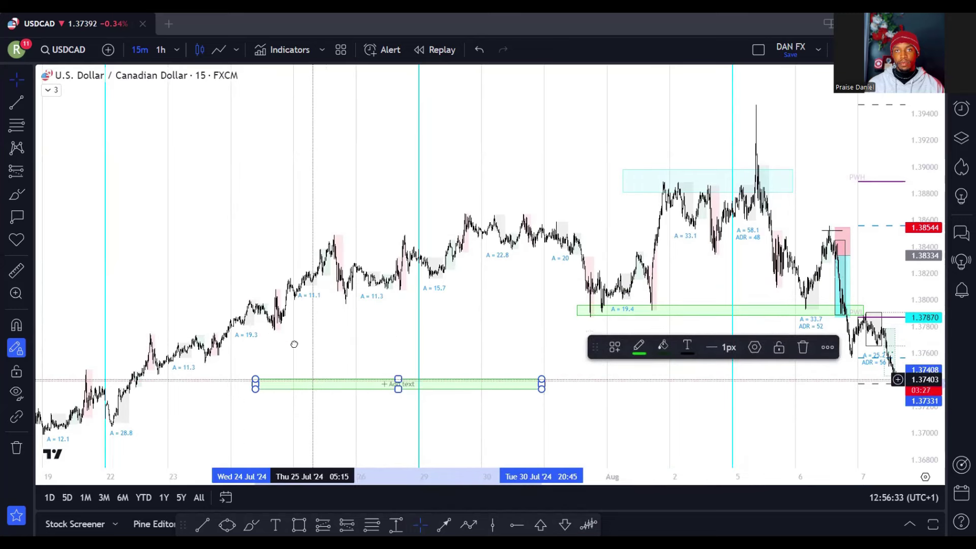
drag(293, 384, 276, 327)
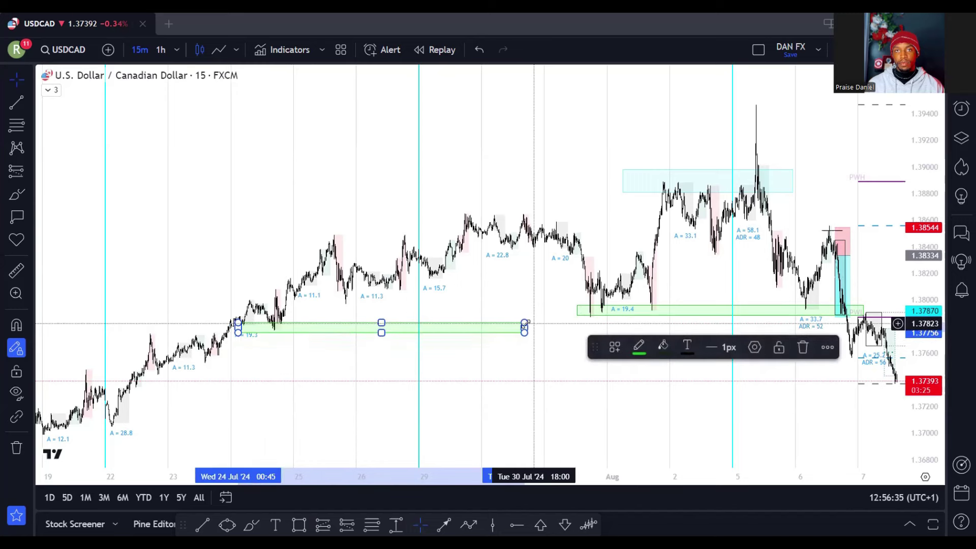
drag(524, 327, 867, 324)
Extend the USDCAD short position's target down into the copied green zone, to 1.37788
scroll(784, 311, up, 5)
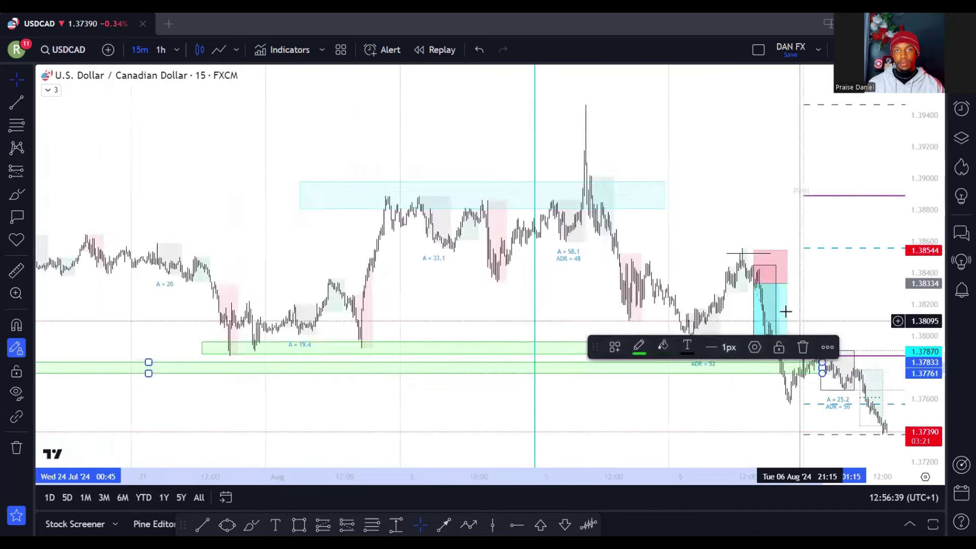
drag(540, 411, 586, 410)
click(625, 325)
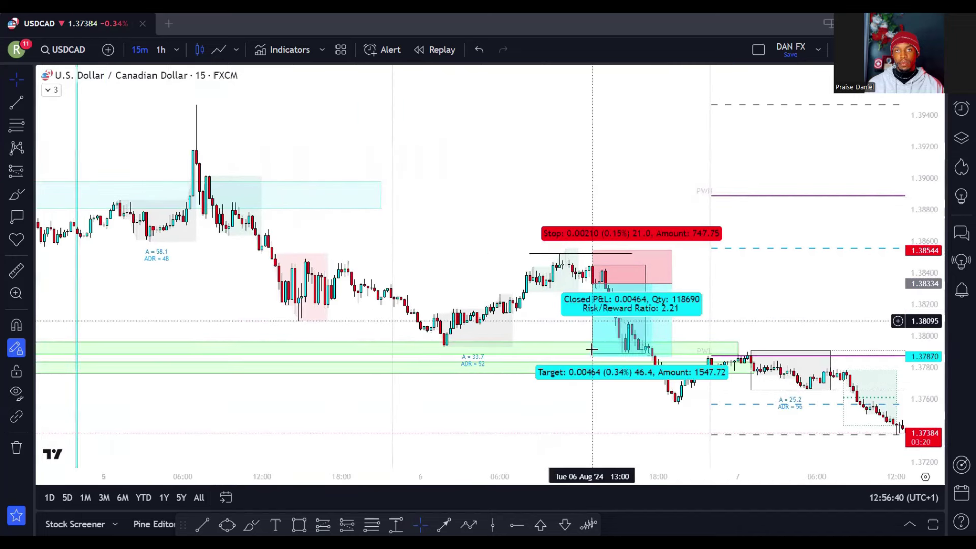
drag(597, 349, 586, 394)
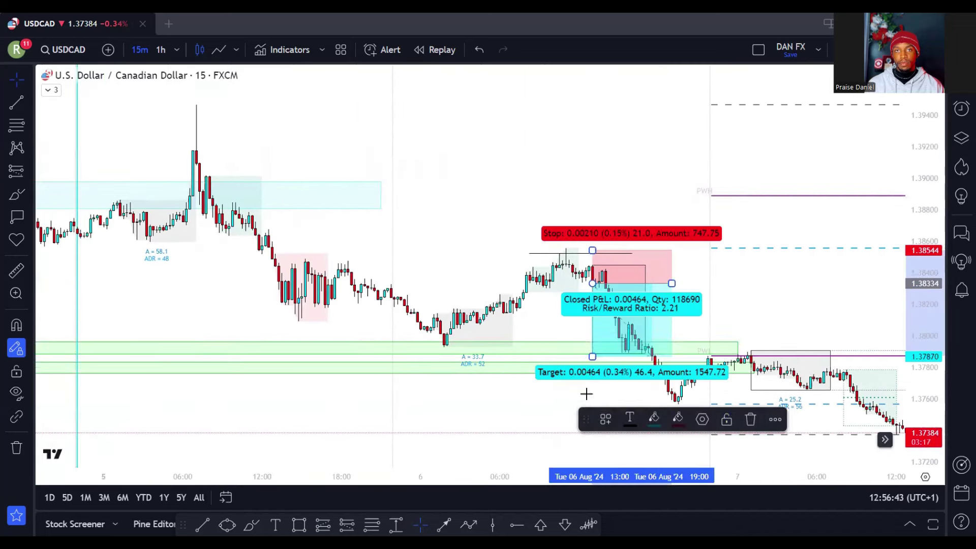
drag(584, 359, 572, 369)
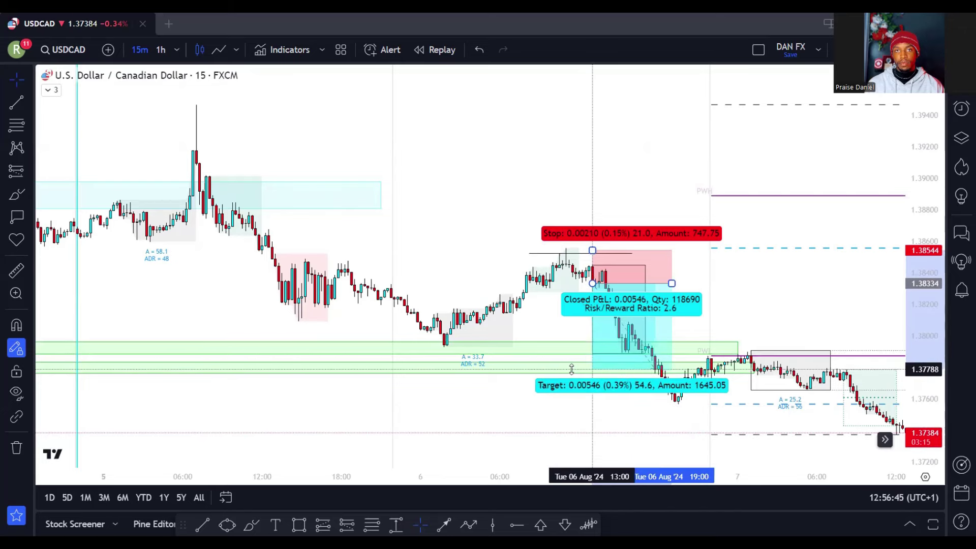
Move the copied zone down to the 23 July lows, stretch it to 7 August and lower the short position's target to 1.37568
click(427, 391)
scroll(450, 391, down, 6)
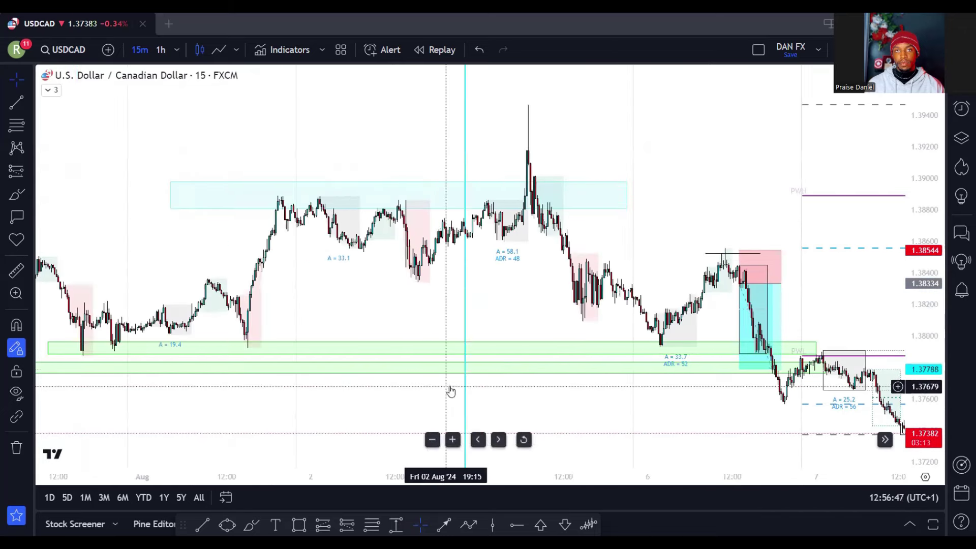
scroll(467, 333, down, 3)
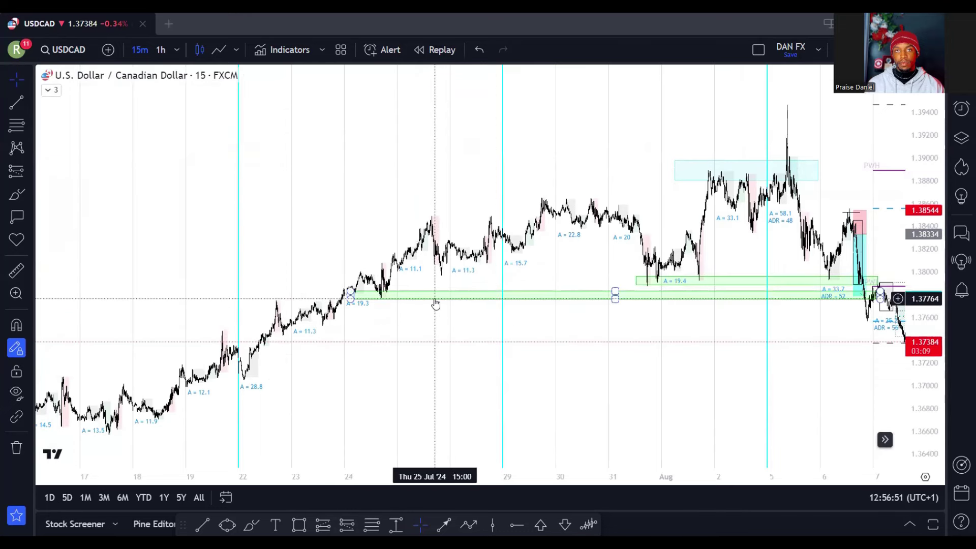
drag(436, 300, 384, 331)
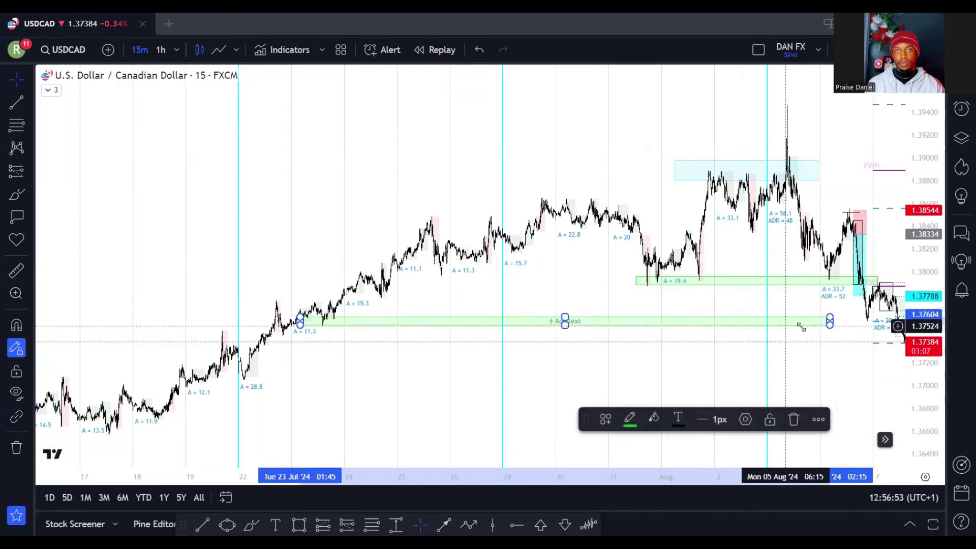
mouse_move(829, 324)
mouse_down()
mouse_move(905, 324)
mouse_move(853, 321)
mouse_up()
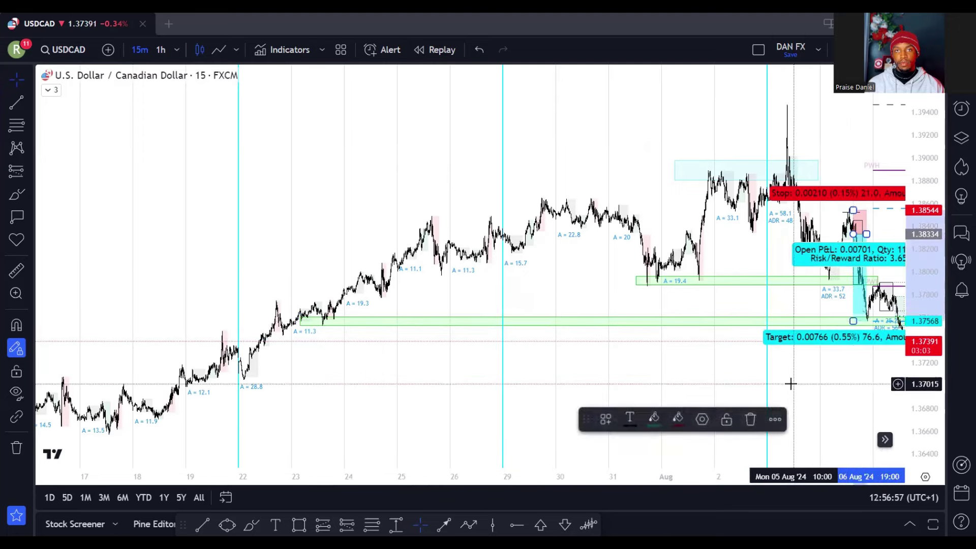
Raise the USDCAD short position's target back to the original green zone's lower edge, at 1.37877
drag(807, 364, 737, 364)
scroll(737, 364, up, 6)
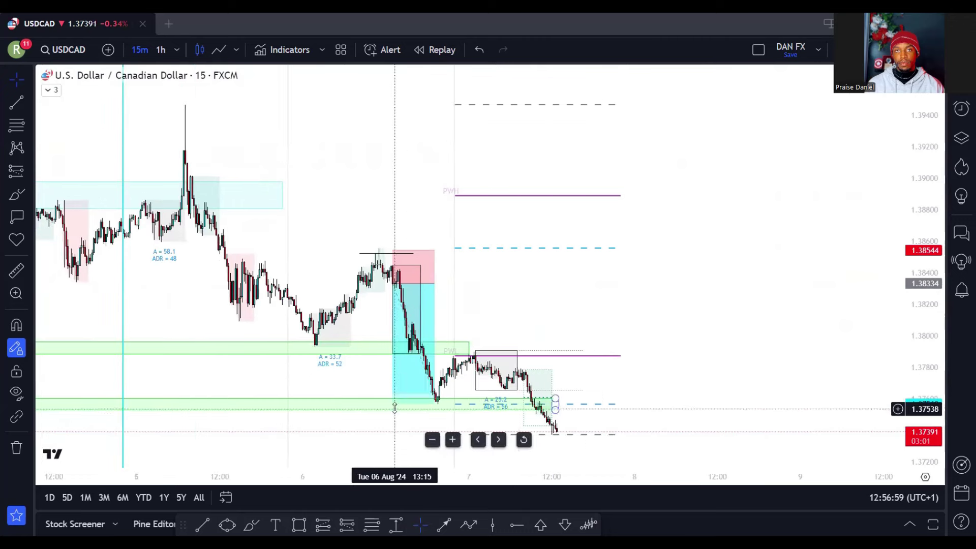
click(396, 403)
mouse_move(396, 403)
mouse_down()
mouse_move(403, 391)
mouse_move(405, 404)
mouse_up()
mouse_move(316, 384)
mouse_down()
mouse_move(437, 382)
mouse_move(468, 398)
mouse_move(487, 356)
mouse_up()
scroll(481, 379, up, 3)
click(482, 379)
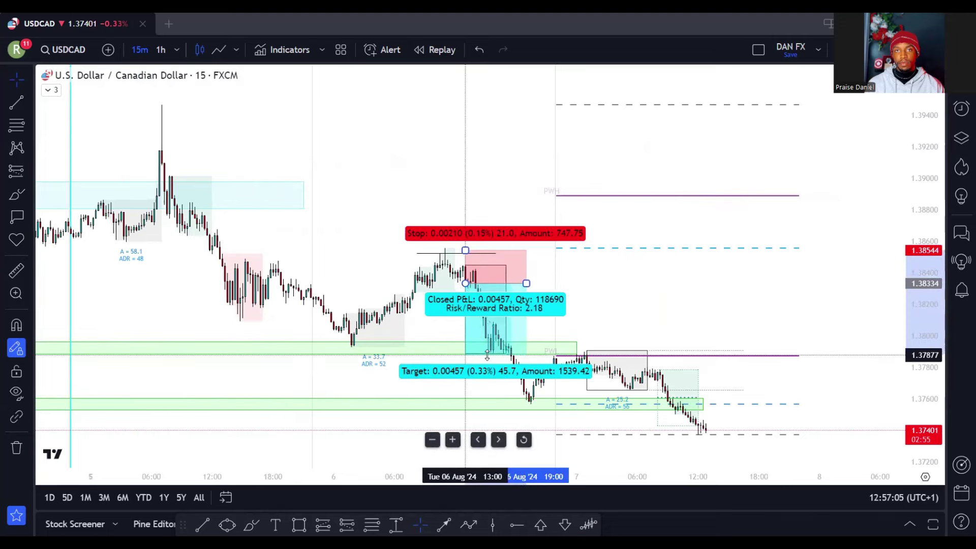
drag(394, 385, 464, 375)
Handwrite "-1.2" above the USDCAD candles with the Brush and undo the strokes
scroll(534, 258, up, 2)
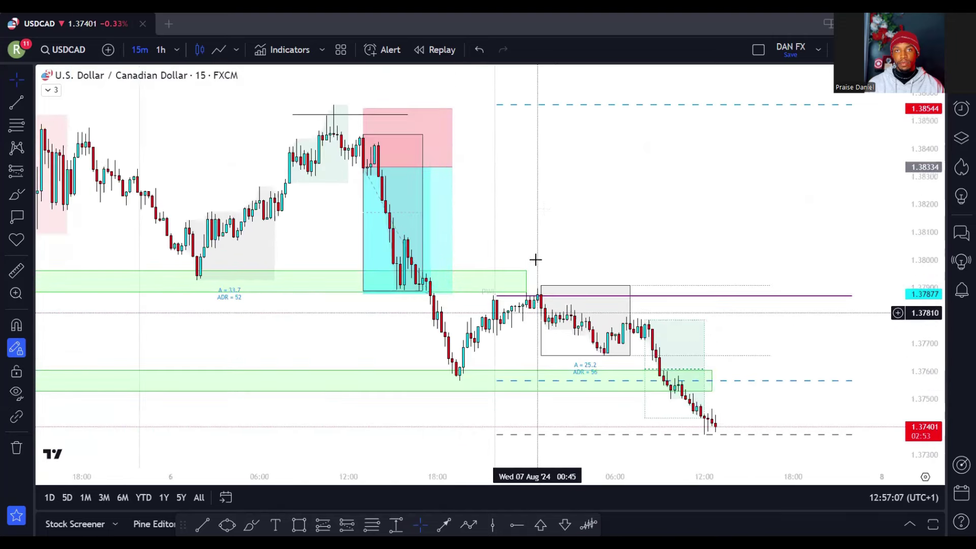
scroll(721, 215, up, 2)
key(alt+r)
key(alt+b)
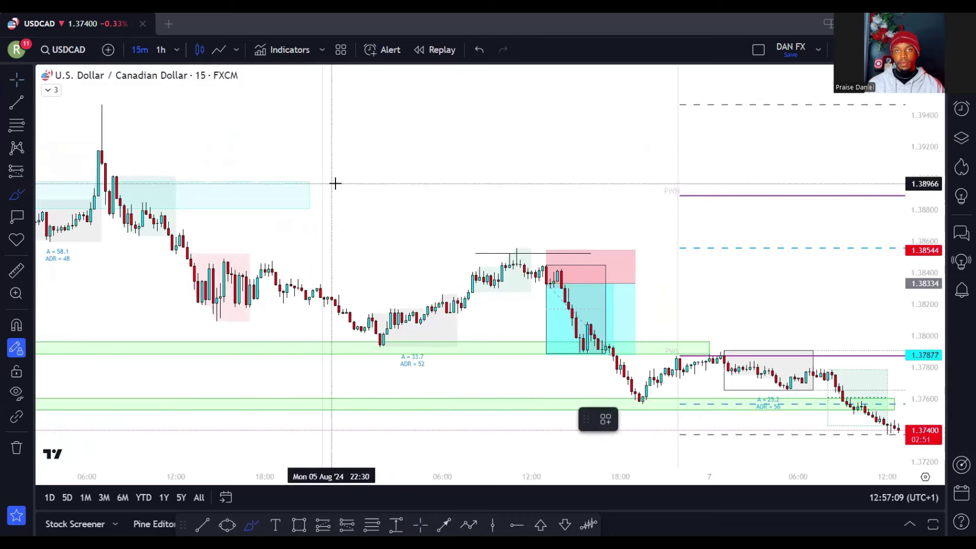
drag(338, 183, 376, 182)
drag(411, 222, 409, 144)
click(438, 175)
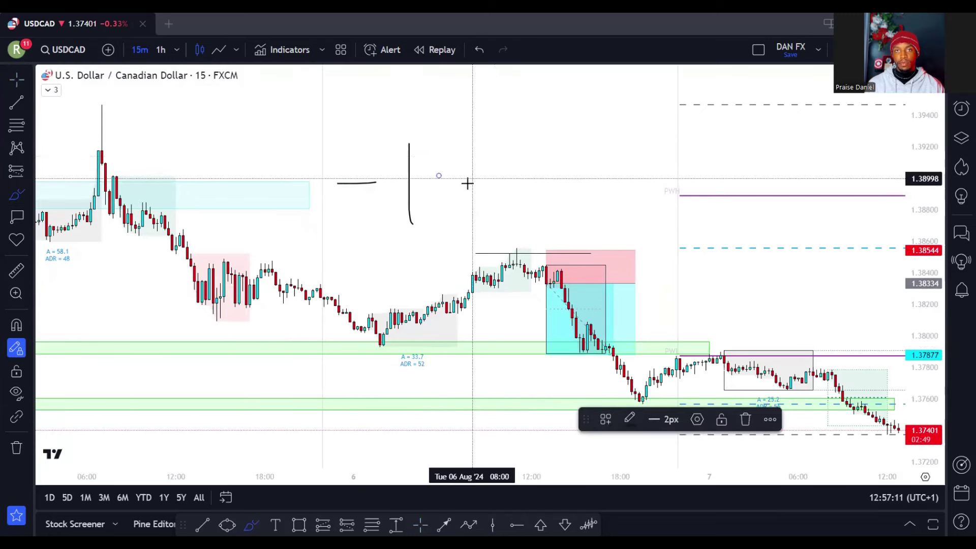
drag(483, 144, 485, 218)
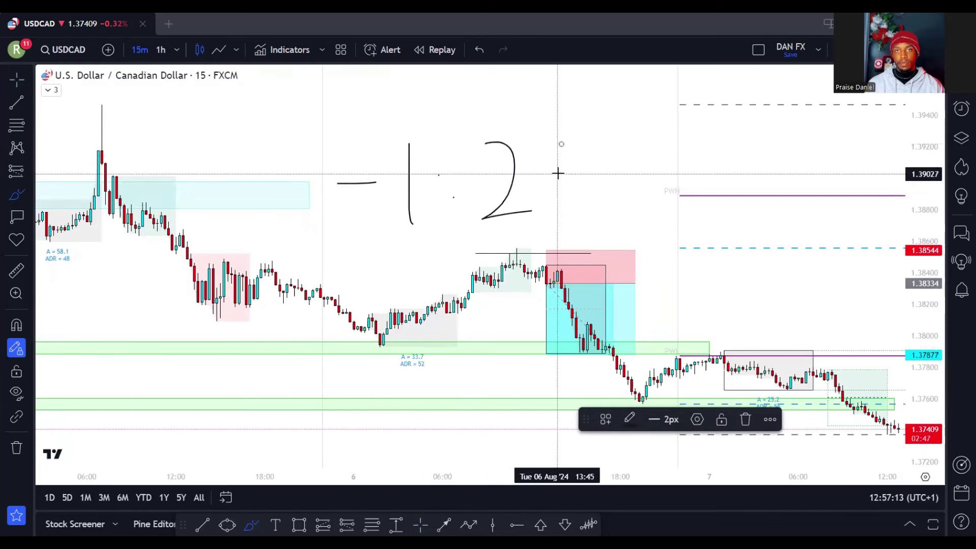
drag(558, 173, 568, 169)
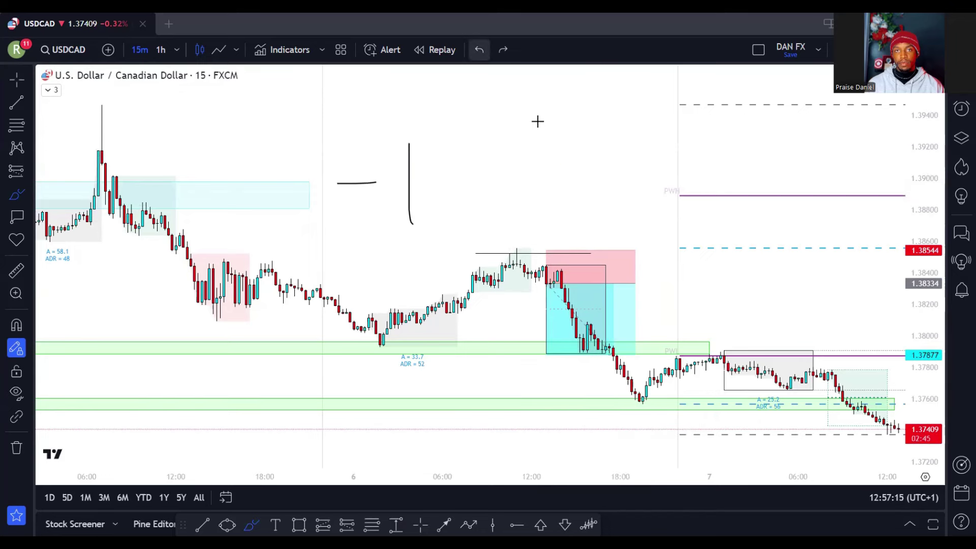
key(Escape)
Delete the copied lower green zone from the USDCAD chart
scroll(605, 192, down, 5)
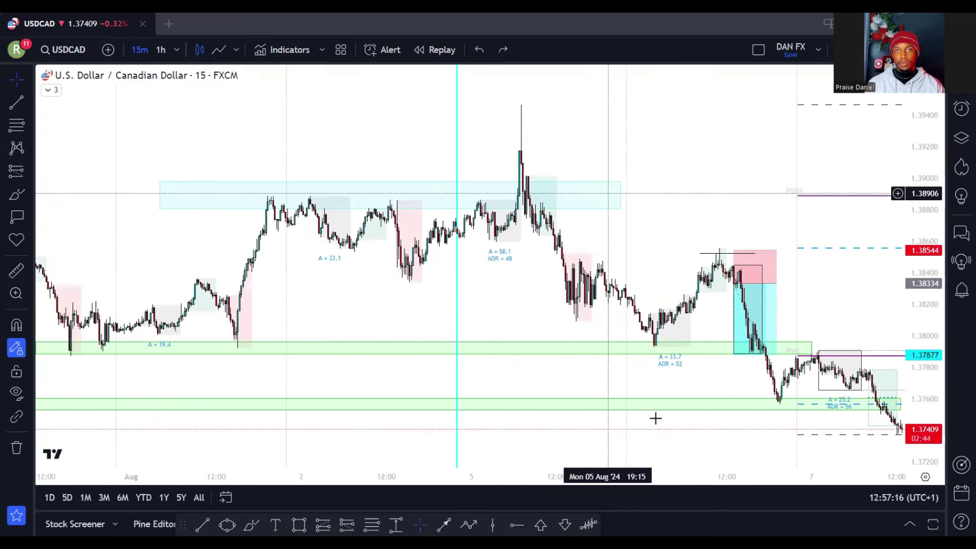
click(644, 413)
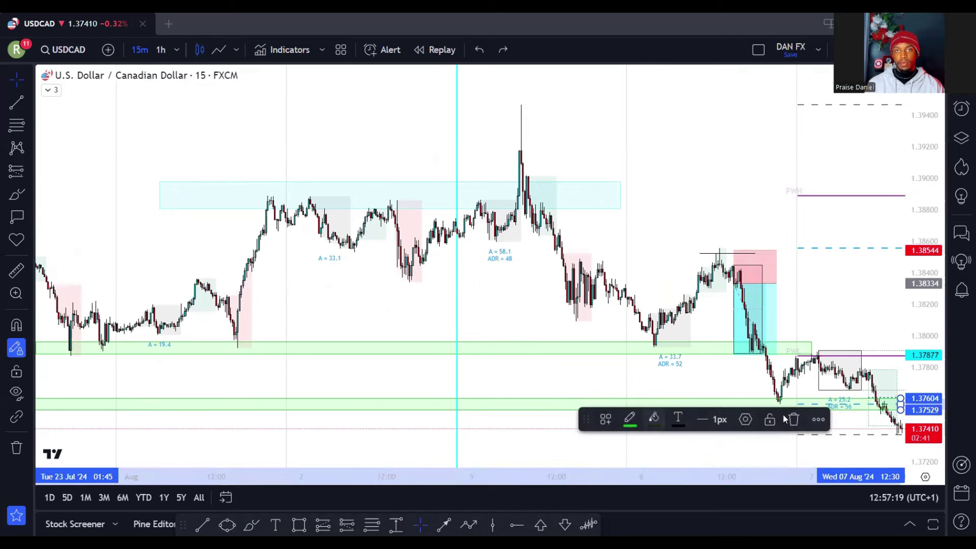
click(794, 420)
Show the watchlist, check the EURGBP chart and examine EURUSD's latest price action up close
click(961, 108)
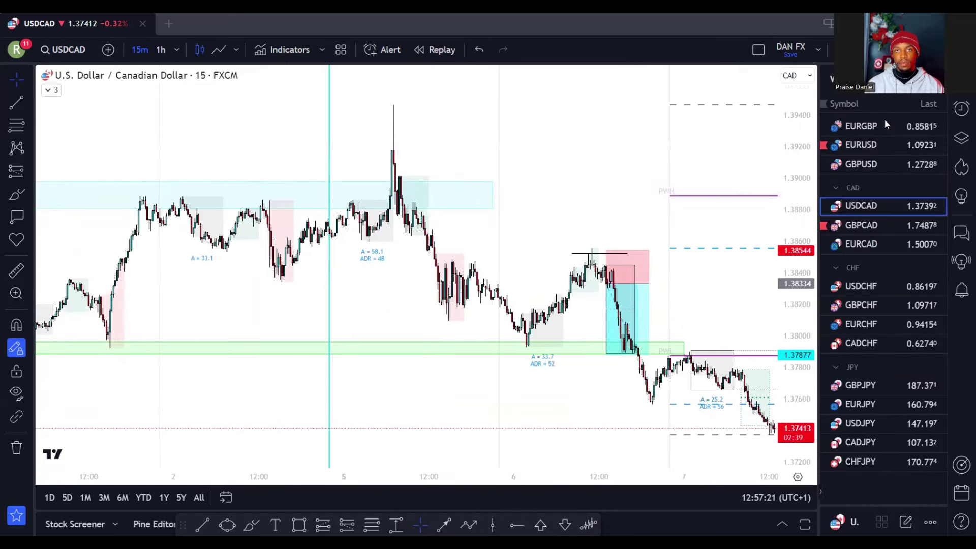
click(869, 125)
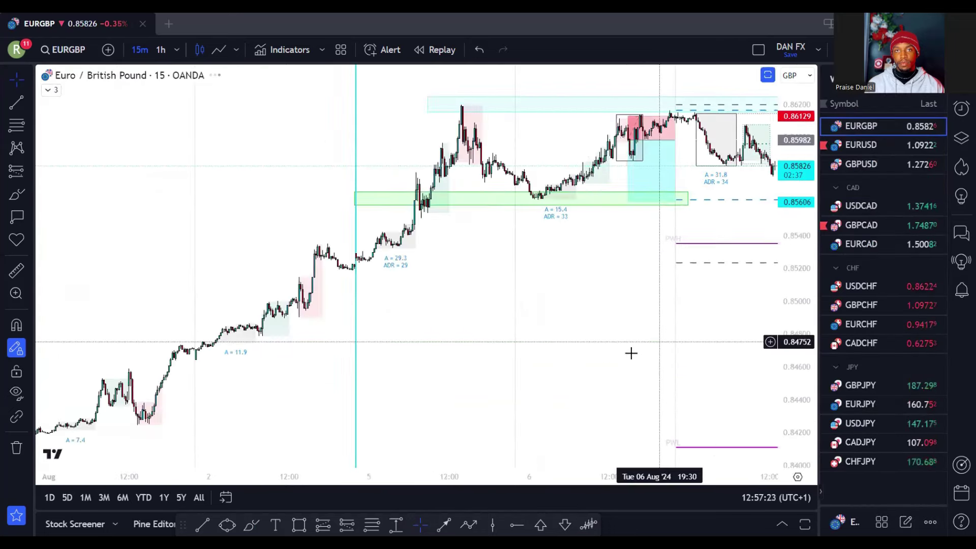
click(866, 146)
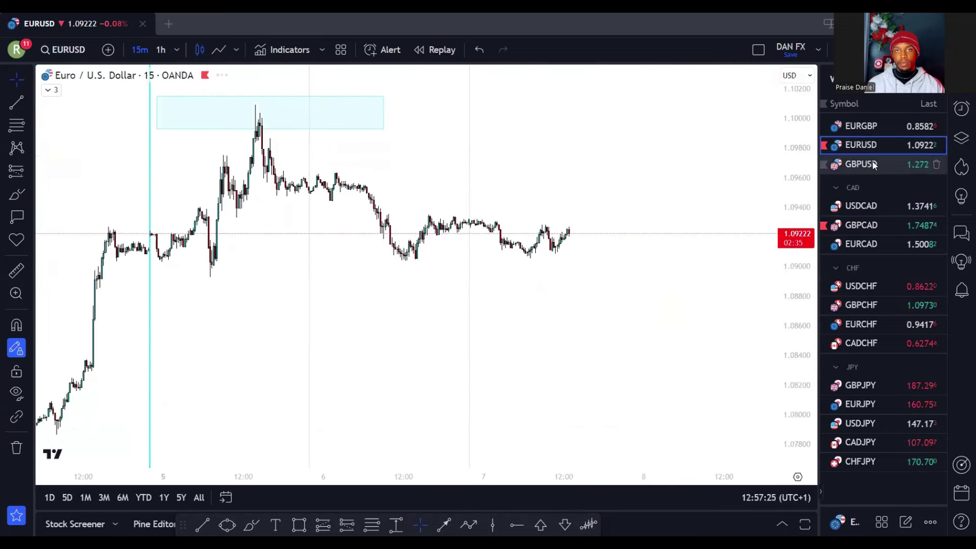
scroll(543, 209, up, 3)
scroll(549, 232, up, 2)
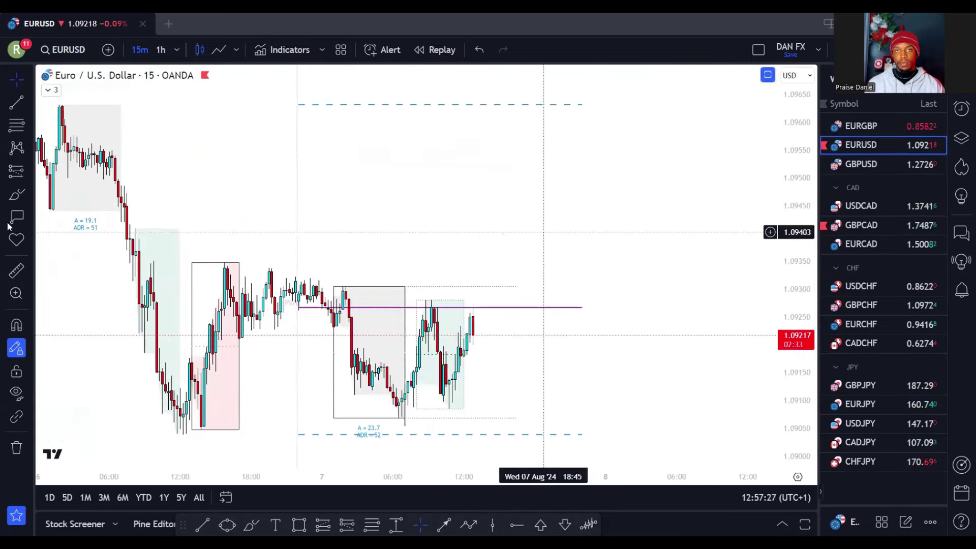
Sketch a possible price path ahead of the latest EURUSD candle with the Brush and undo the stroke
click(252, 524)
mouse_move(475, 336)
mouse_down()
mouse_move(527, 211)
mouse_move(551, 234)
mouse_move(597, 347)
mouse_up()
click(479, 49)
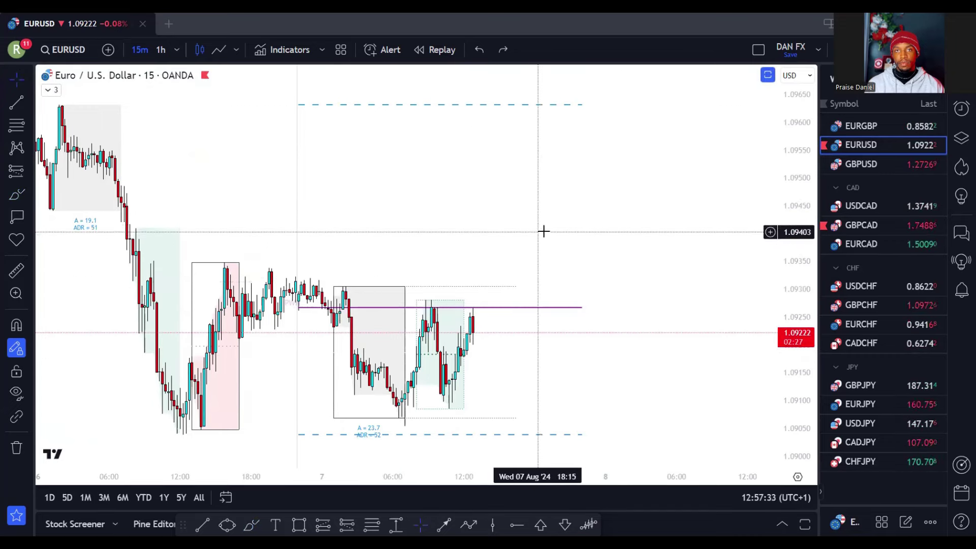
Compare EURUSD's recent range with its wider price history, and review the GBPUSD, USDCAD and GBPCAD charts
scroll(543, 231, down, 5)
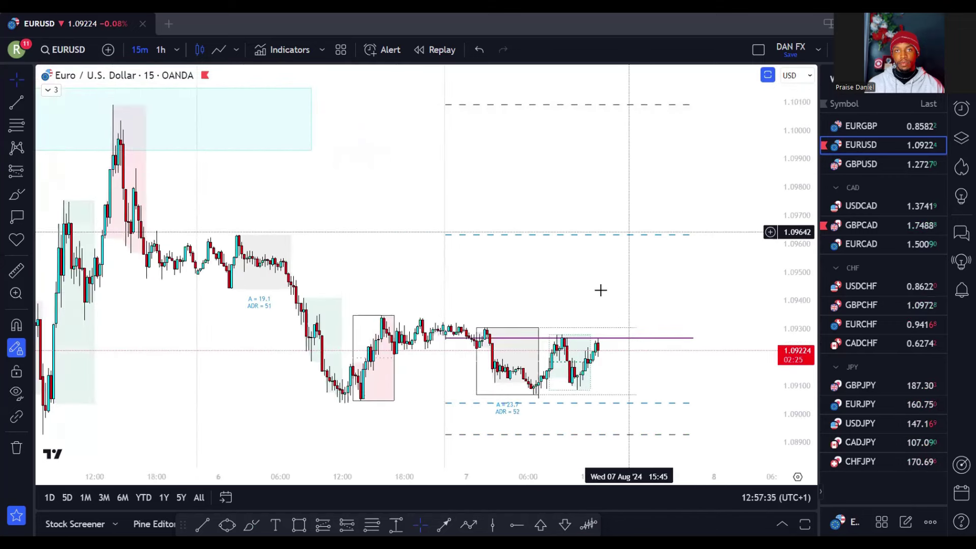
scroll(559, 304, up, 1)
scroll(572, 300, up, 2)
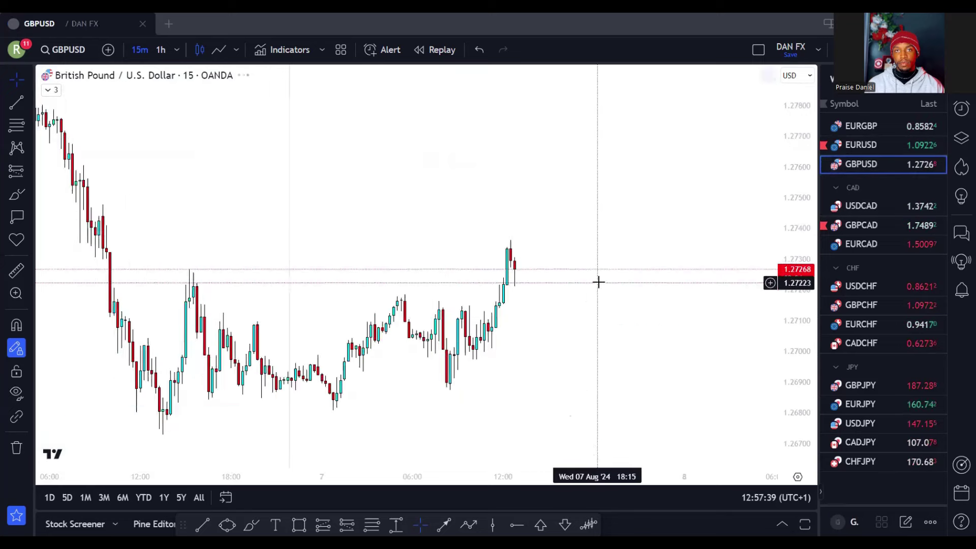
scroll(640, 473, up, 3)
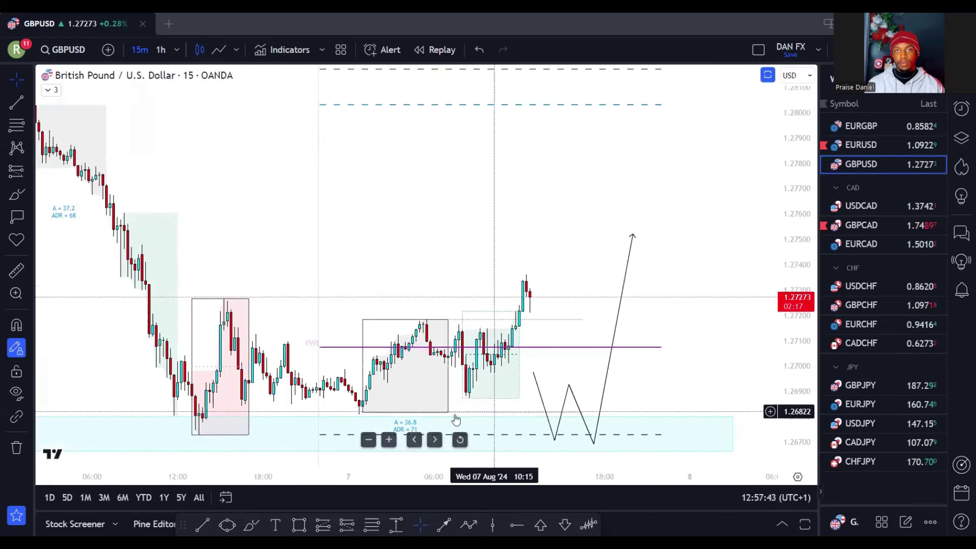
click(864, 206)
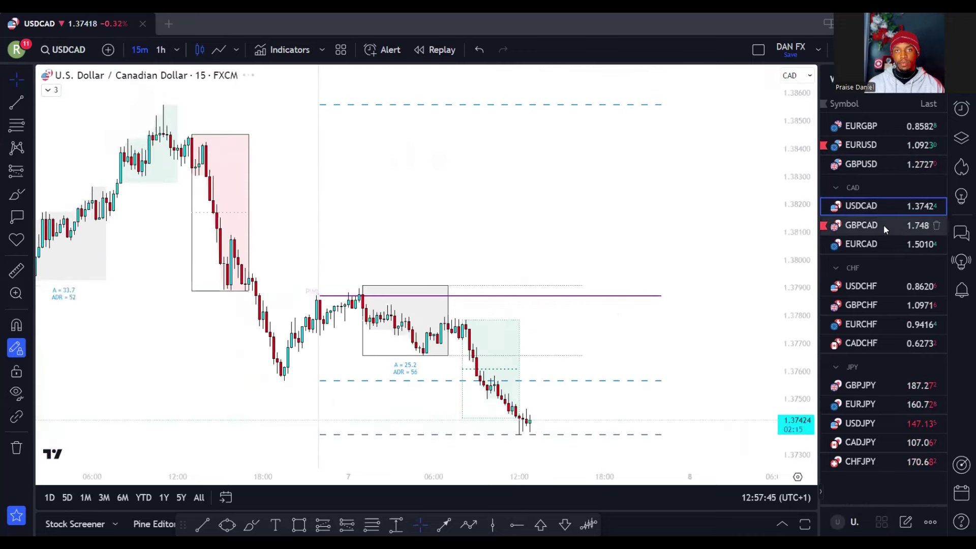
click(864, 225)
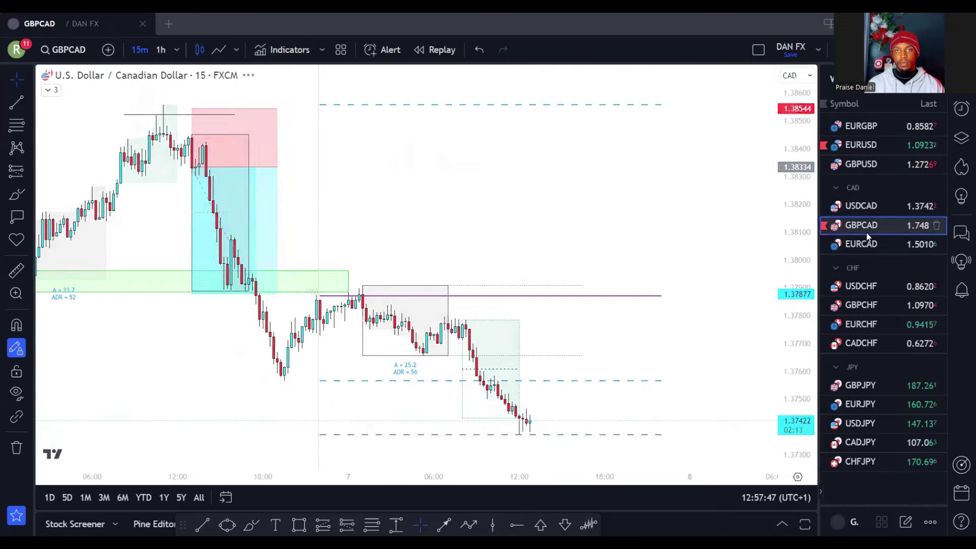
scroll(585, 259, up, 5)
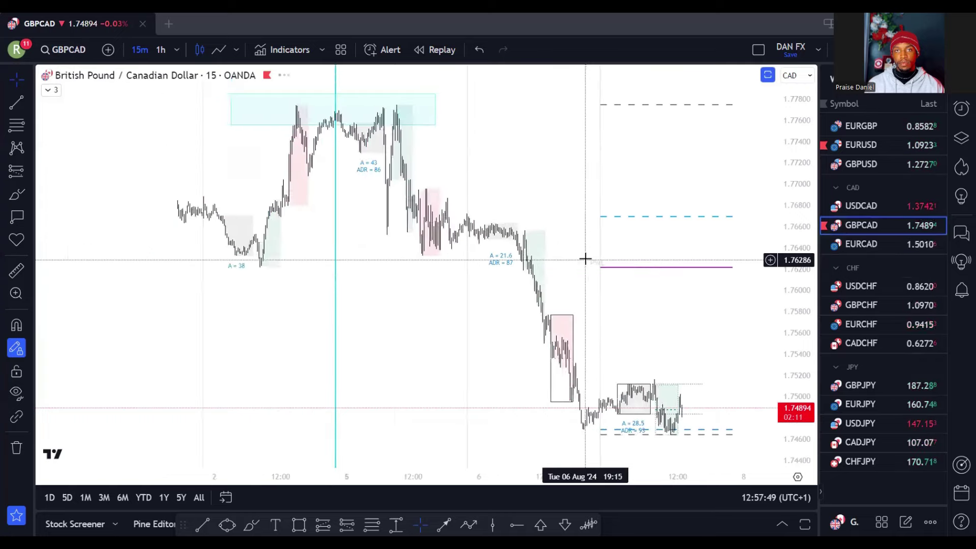
Examine GBPCAD's latest price action up close and compare EURCAD's recent range with its wider price history
scroll(585, 258, down, 3)
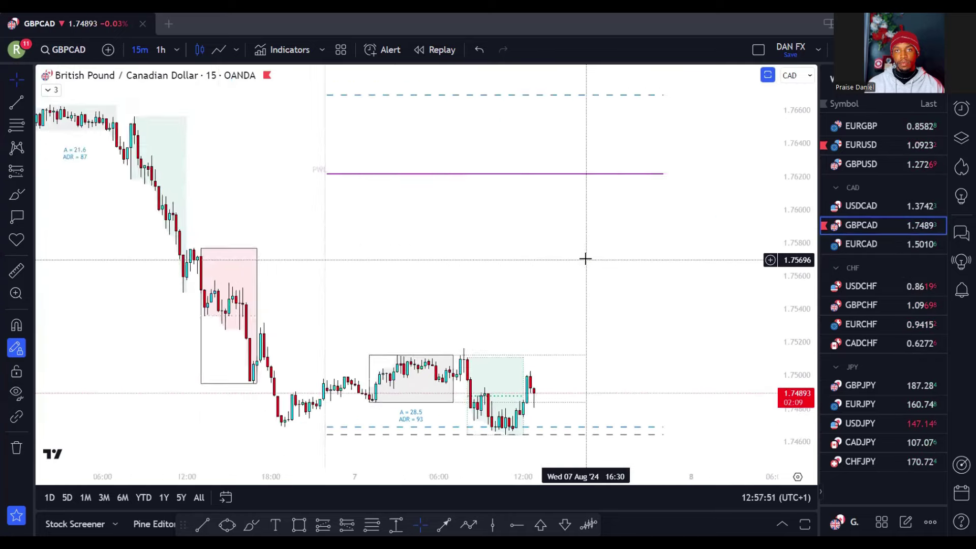
click(859, 244)
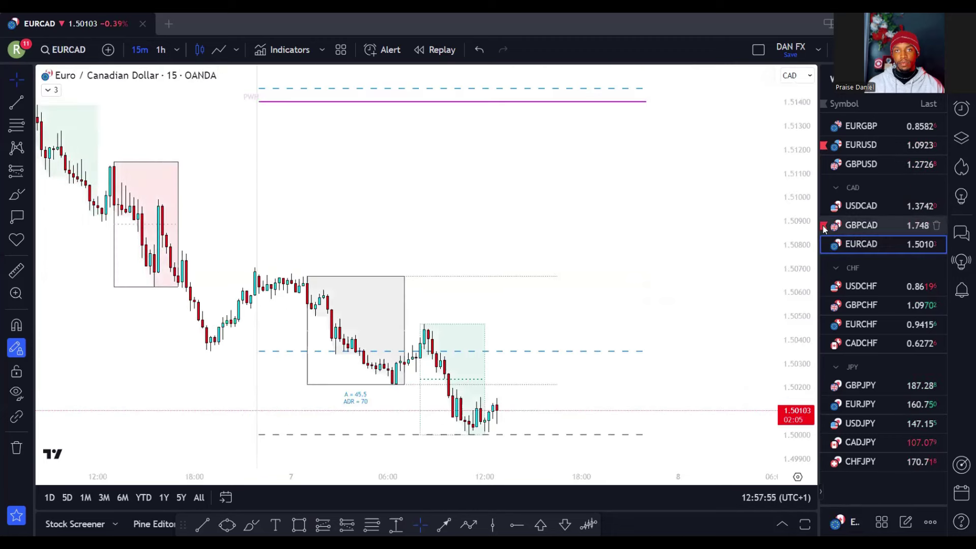
scroll(496, 325, down, 5)
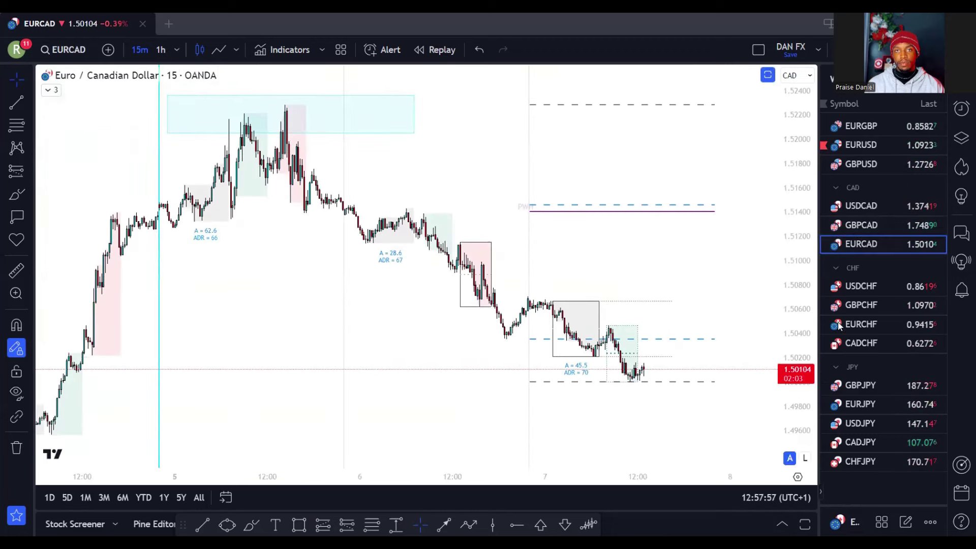
Sketch a V-shaped price swing beneath the boxed pink session on the USDCHF chart with the Brush and undo the stroke
click(863, 287)
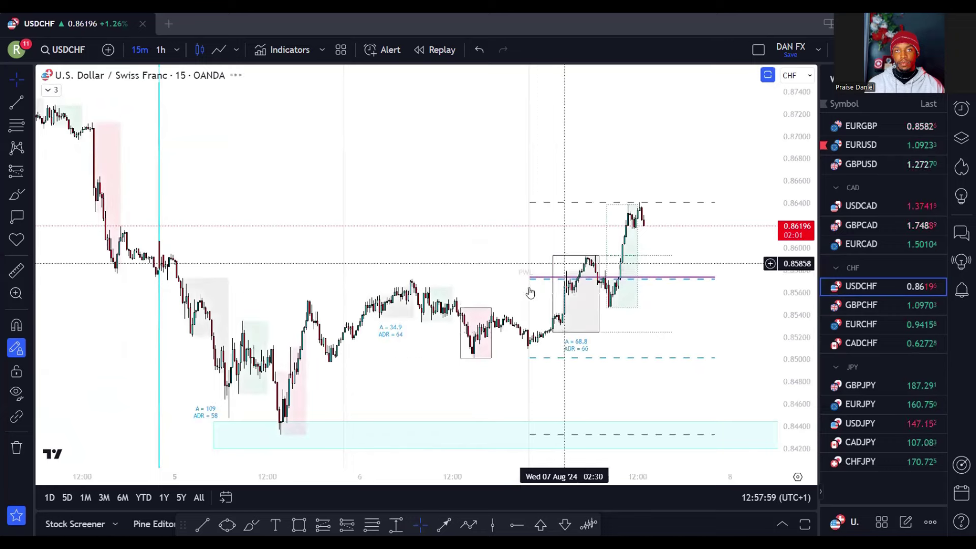
scroll(514, 295, up, 3)
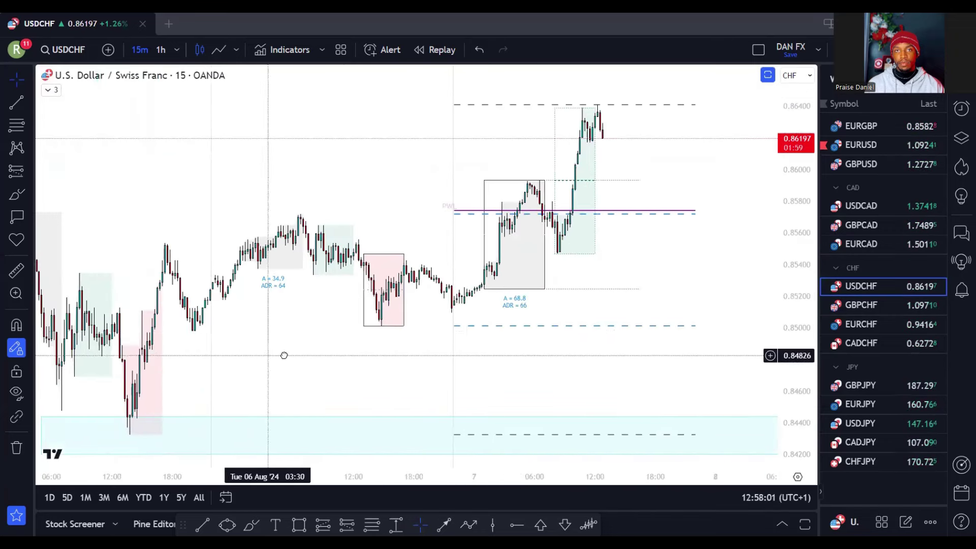
scroll(356, 348, up, 2)
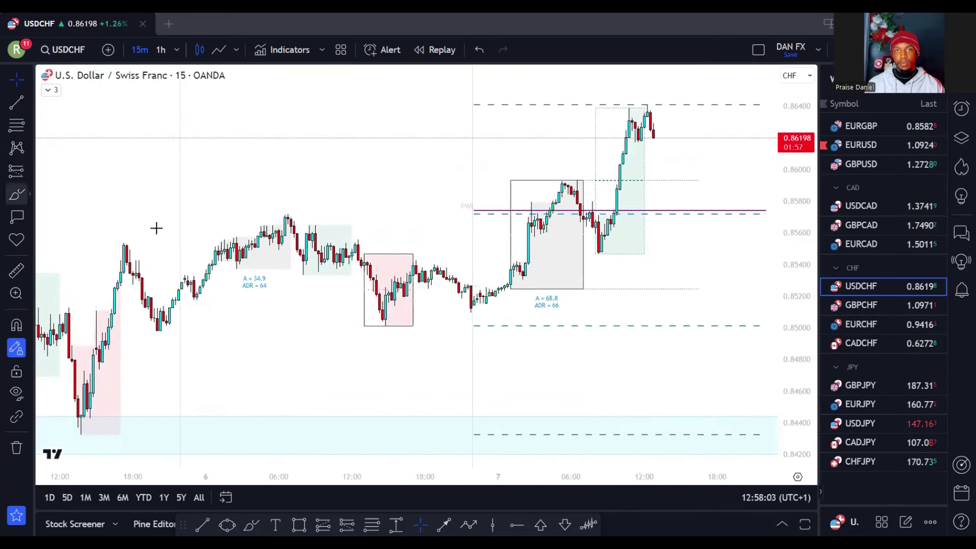
drag(391, 295, 416, 304)
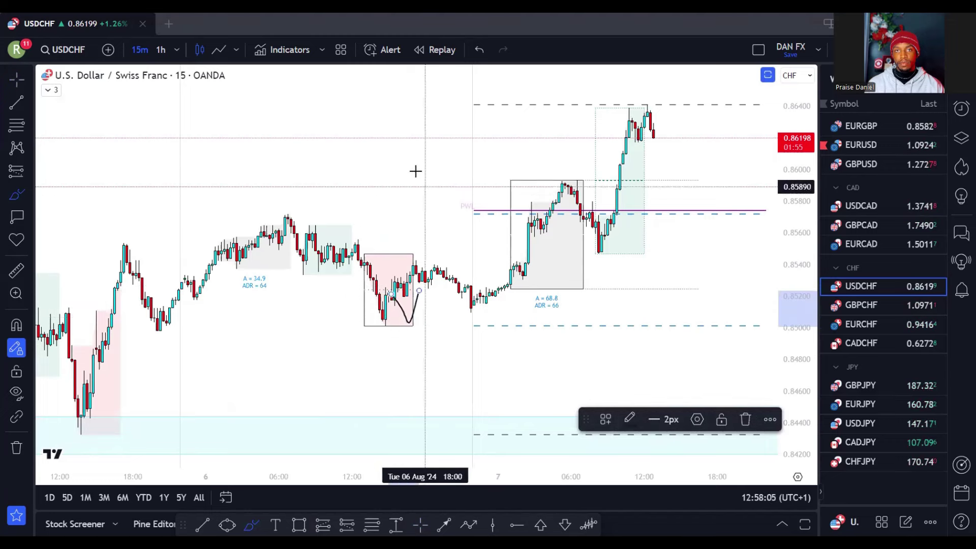
key(ctrl+z)
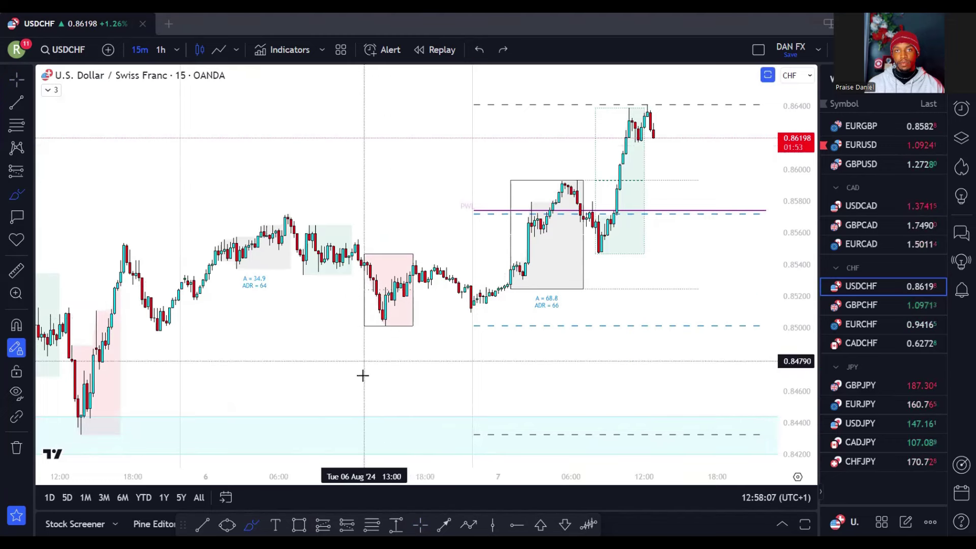
Sketch a V-shaped swing at GBPCHF's boxed pink session and a loop around the latest rally with the Brush, removing both strokes
key(Down)
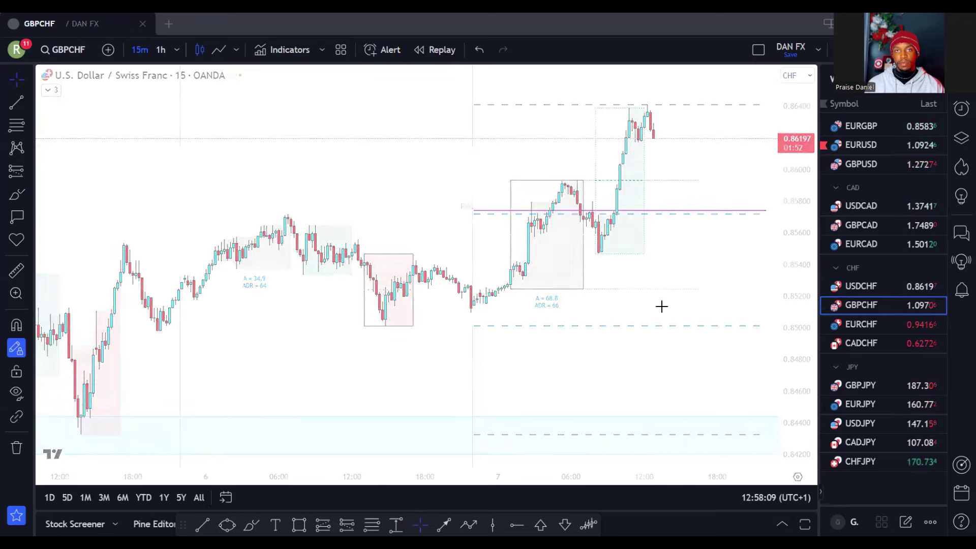
click(13, 196)
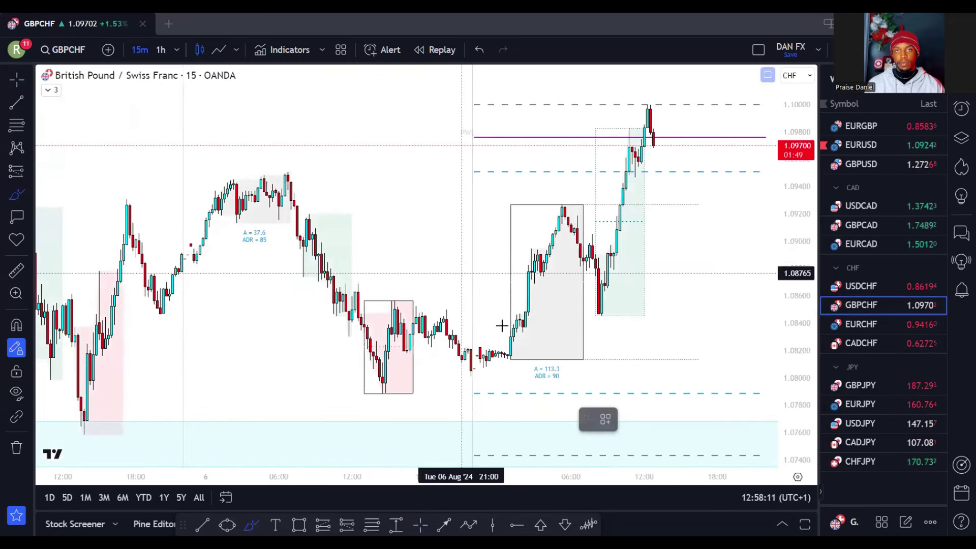
mouse_move(395, 328)
mouse_down()
mouse_move(414, 392)
mouse_move(444, 323)
mouse_up()
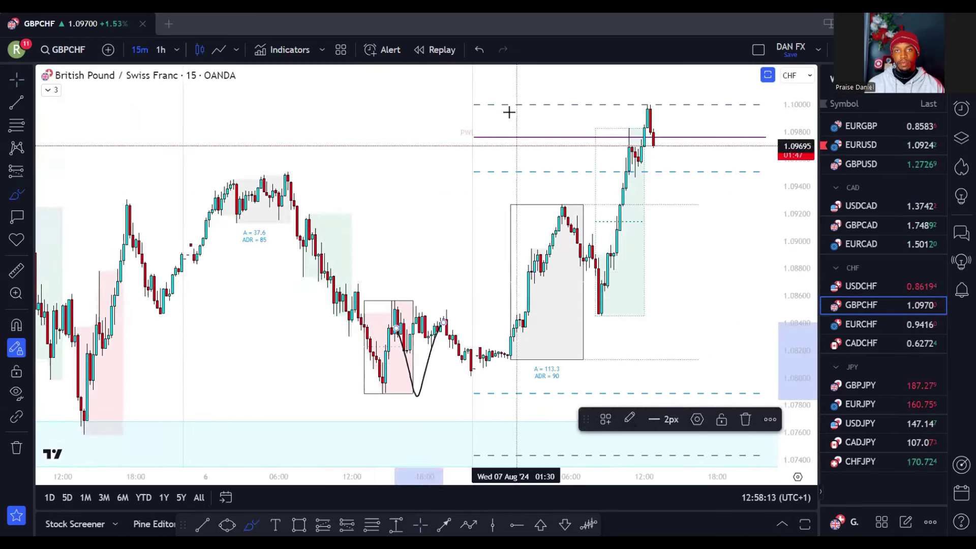
key(Delete)
mouse_move(542, 320)
mouse_down()
mouse_move(646, 92)
mouse_move(510, 235)
mouse_up()
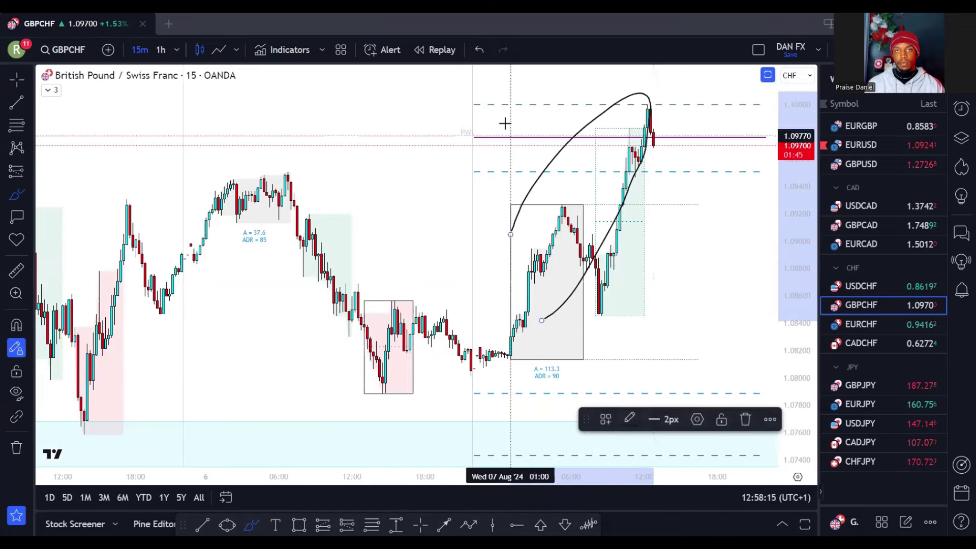
key(ctrl+z)
Review GBPCHF's wider price history and check the EURCHF and CADCHF charts
scroll(386, 220, down, 3)
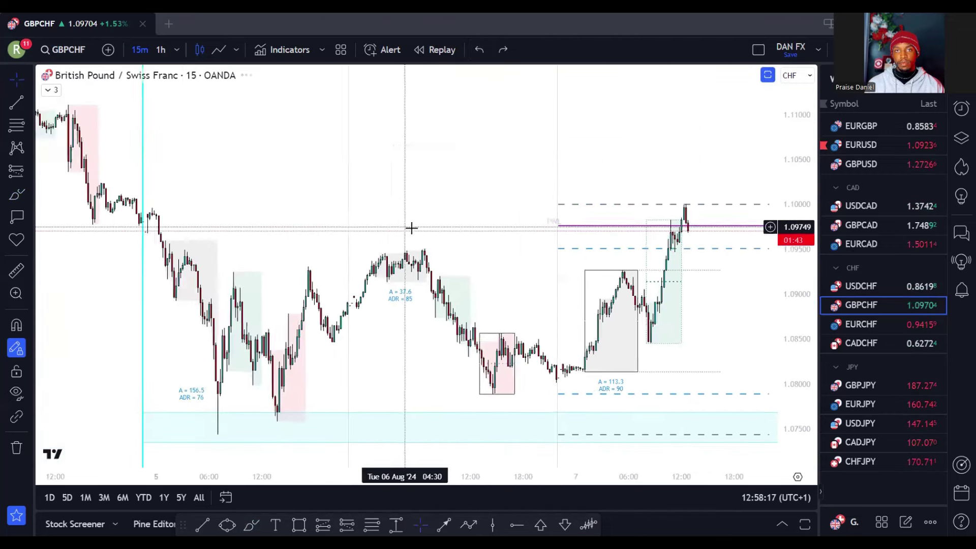
click(866, 326)
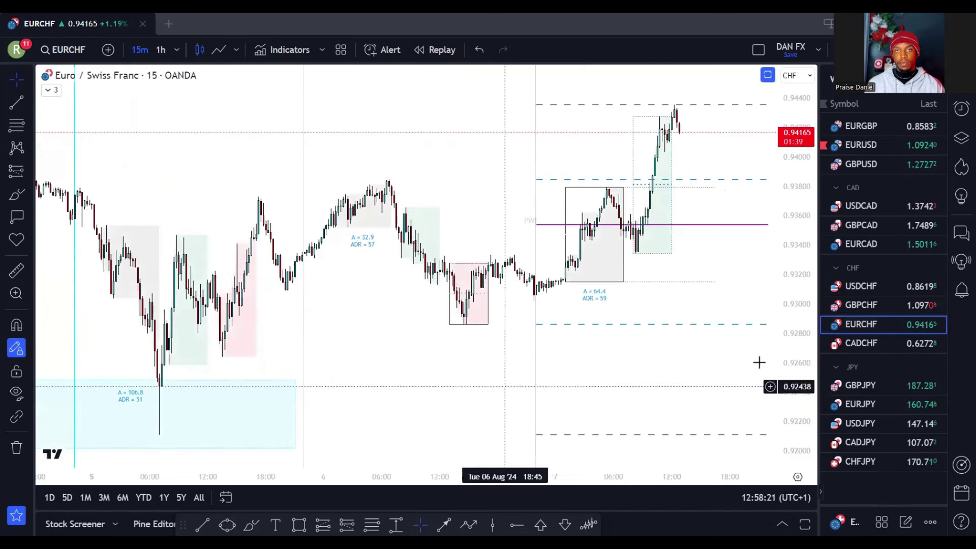
click(868, 345)
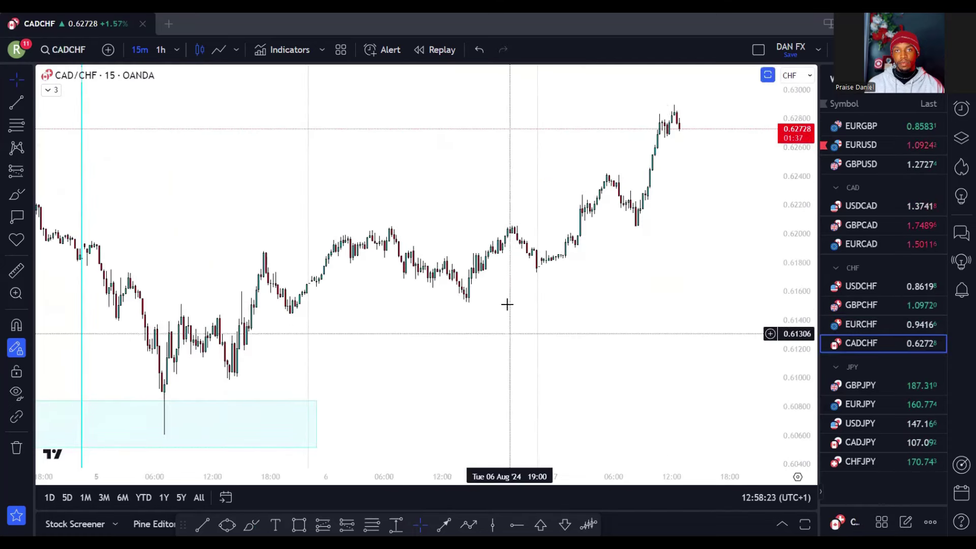
scroll(483, 315, up, 3)
scroll(632, 331, down, 4)
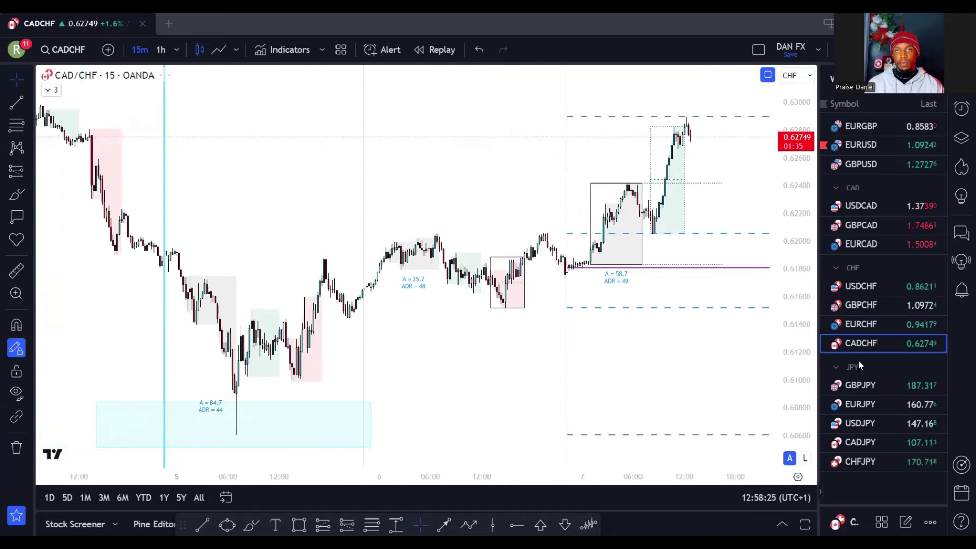
Review the GBPJPY and EURJPY charts, examining EURJPY's recent session ranges
click(872, 393)
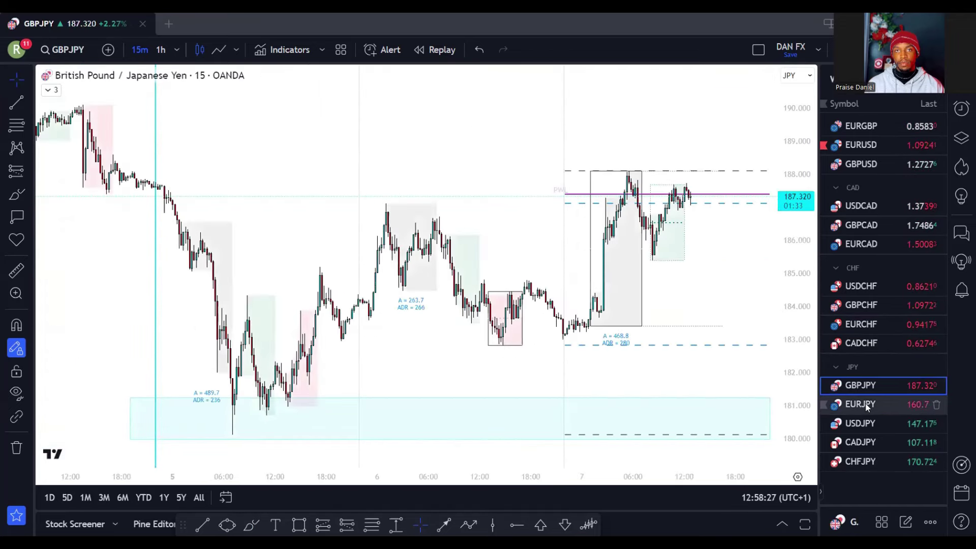
click(867, 405)
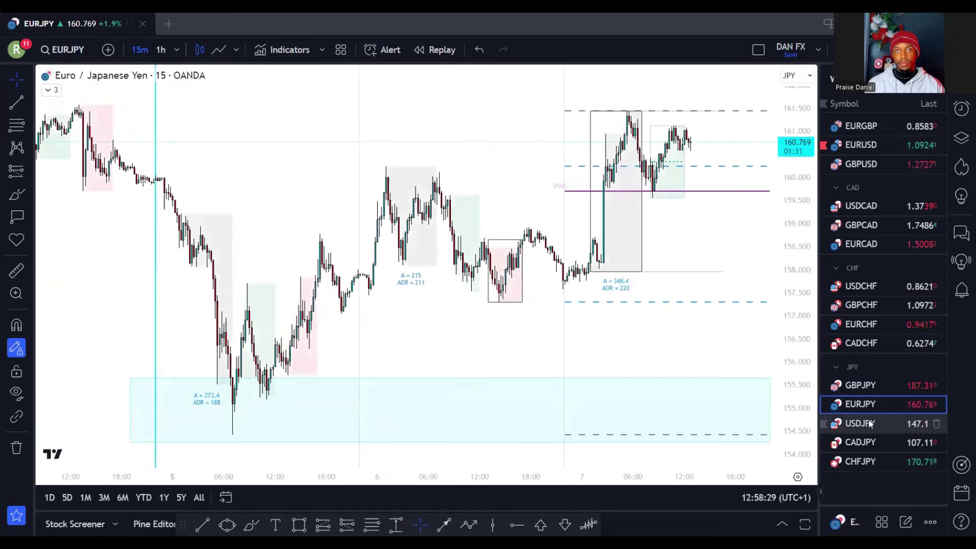
scroll(496, 335, down, 3)
scroll(661, 355, up, 3)
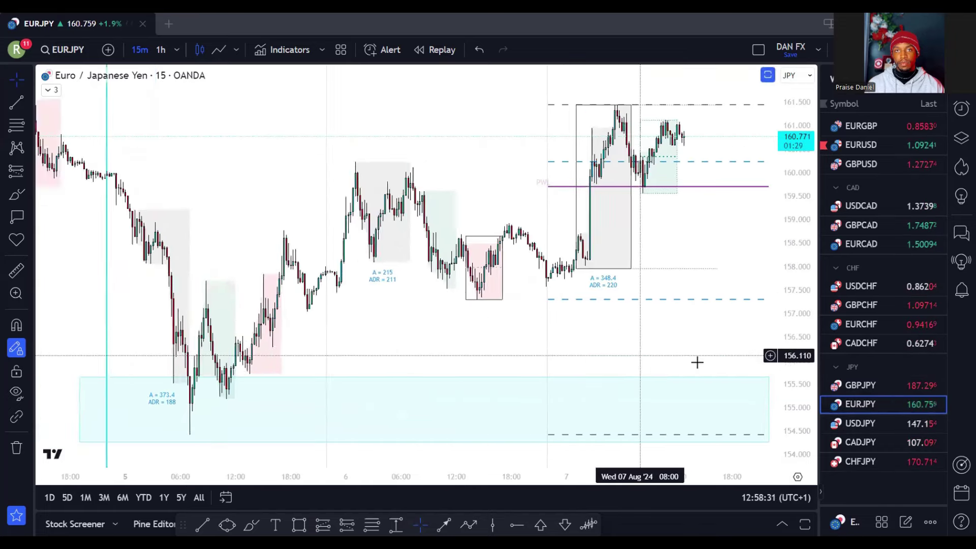
Check the USDJPY, CADJPY and CHFJPY charts and revisit EURGBP and EURUSD
click(858, 425)
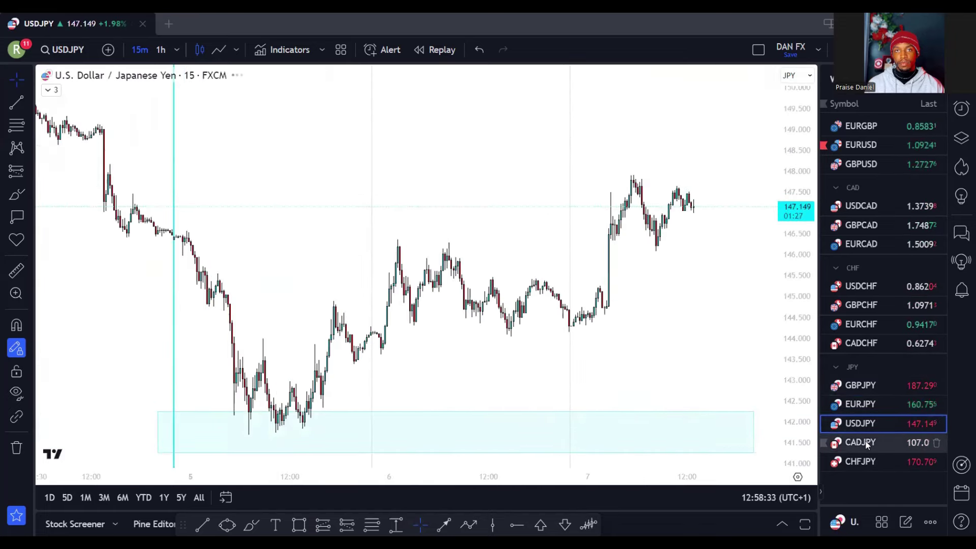
click(864, 443)
click(874, 463)
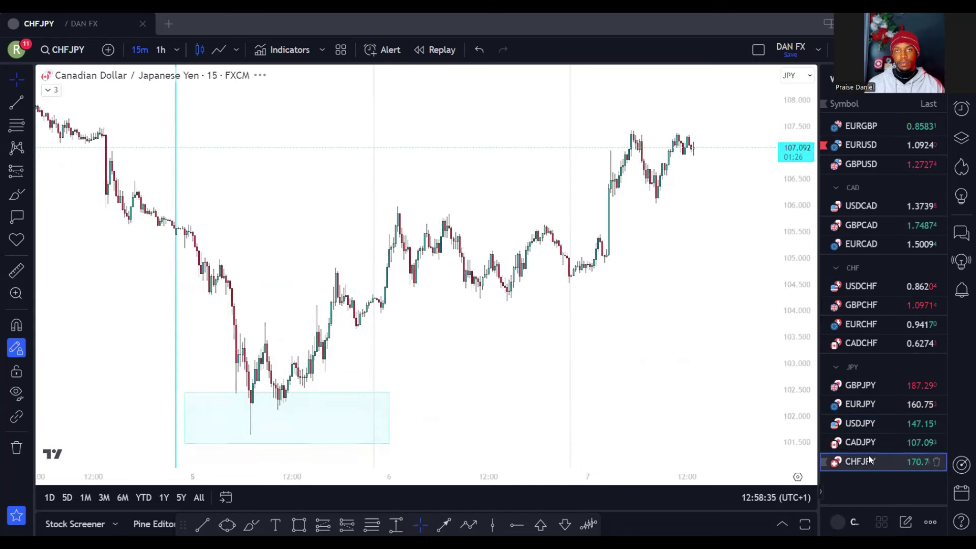
click(868, 127)
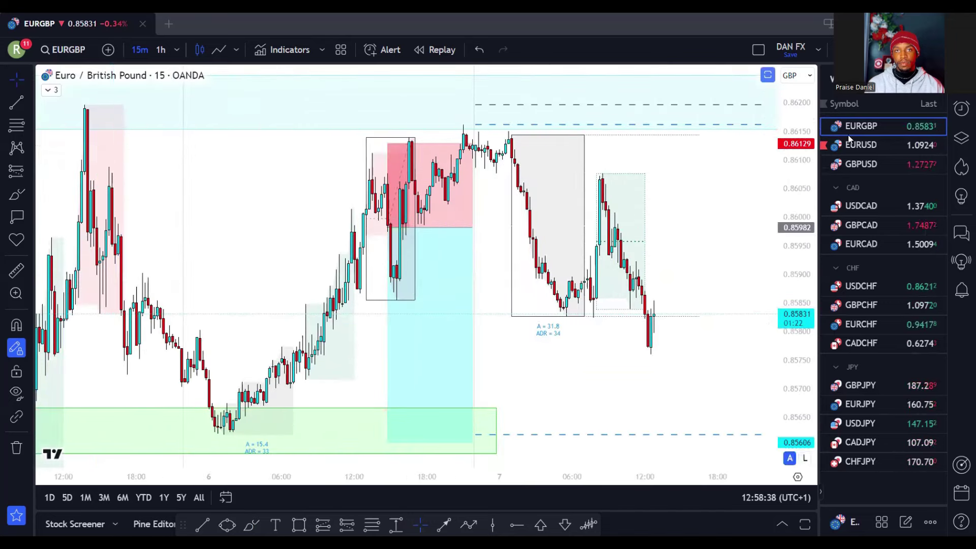
click(869, 147)
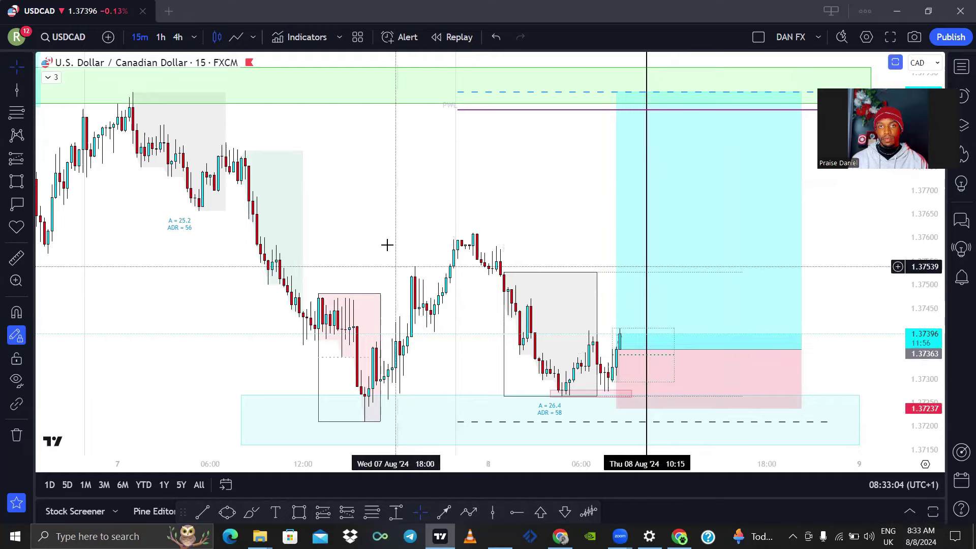
Compare the current USDCAD long position with the earlier short trade and the preceding price history
scroll(388, 244, down, 5)
scroll(427, 224, up, 3)
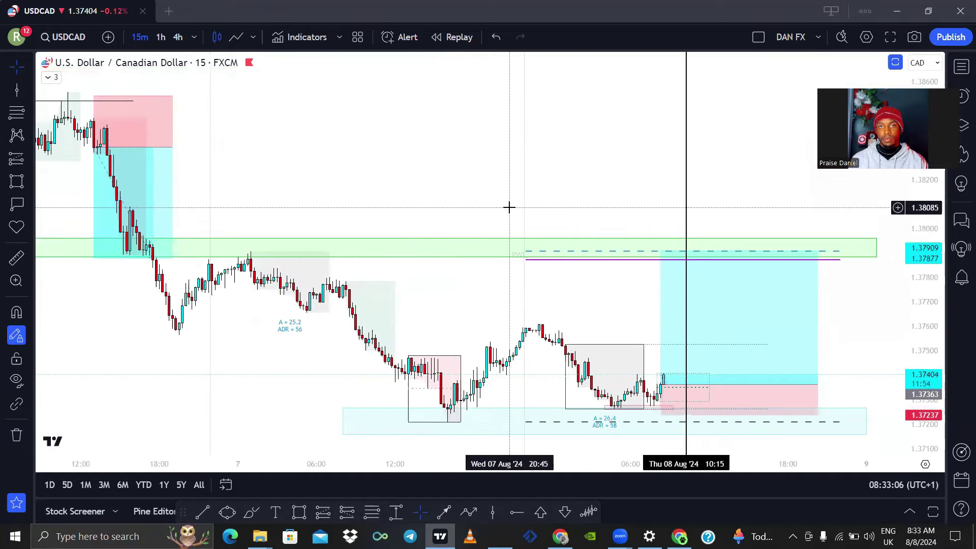
scroll(508, 207, up, 1)
scroll(511, 207, down, 3)
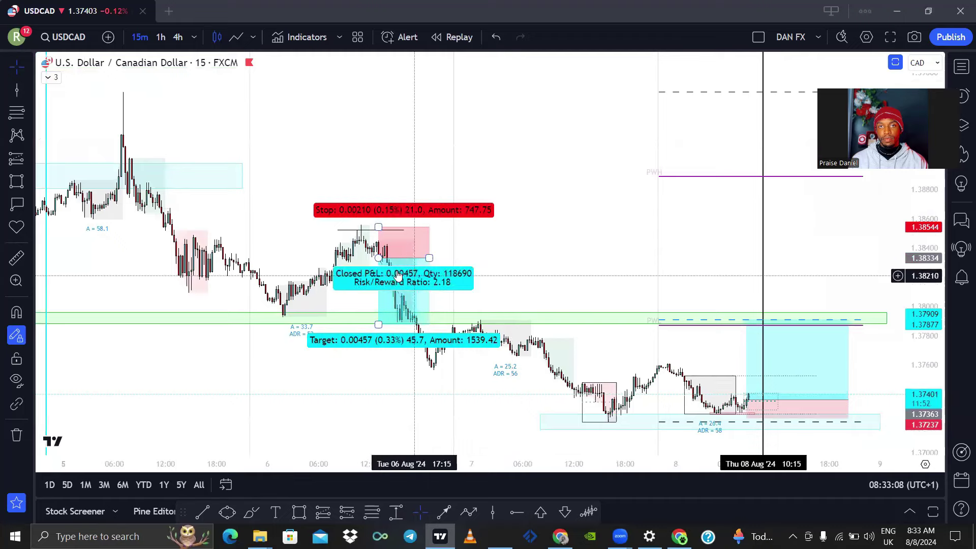
scroll(551, 192, up, 4)
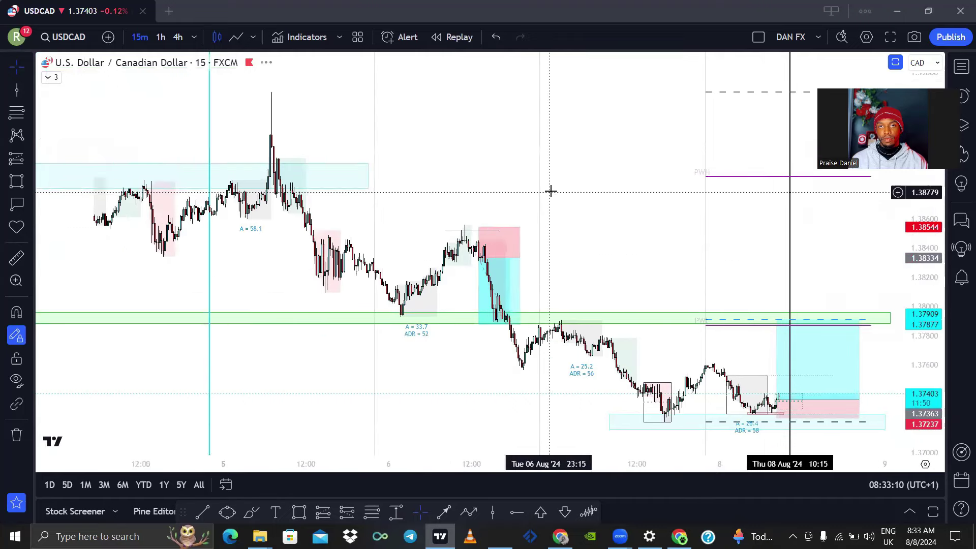
scroll(491, 273, up, 1)
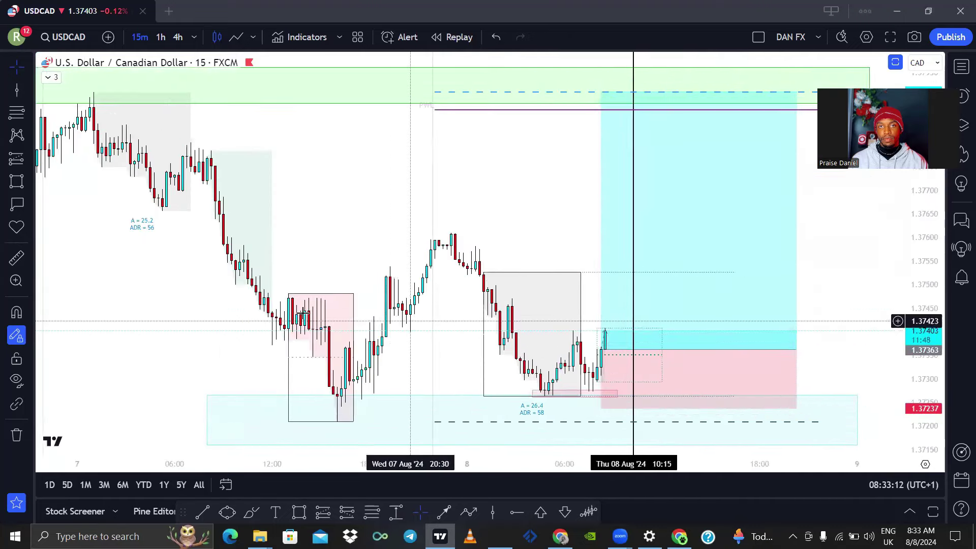
Draw a W-shaped double-bottom outline with the Brush beneath the latest grey session box on the USDCAD chart
click(29, 181)
click(81, 91)
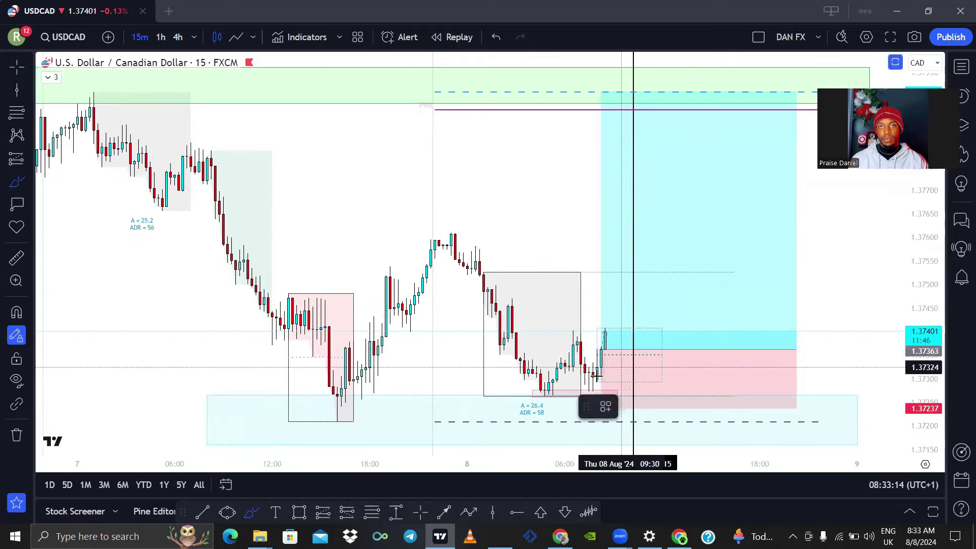
drag(486, 370, 580, 398)
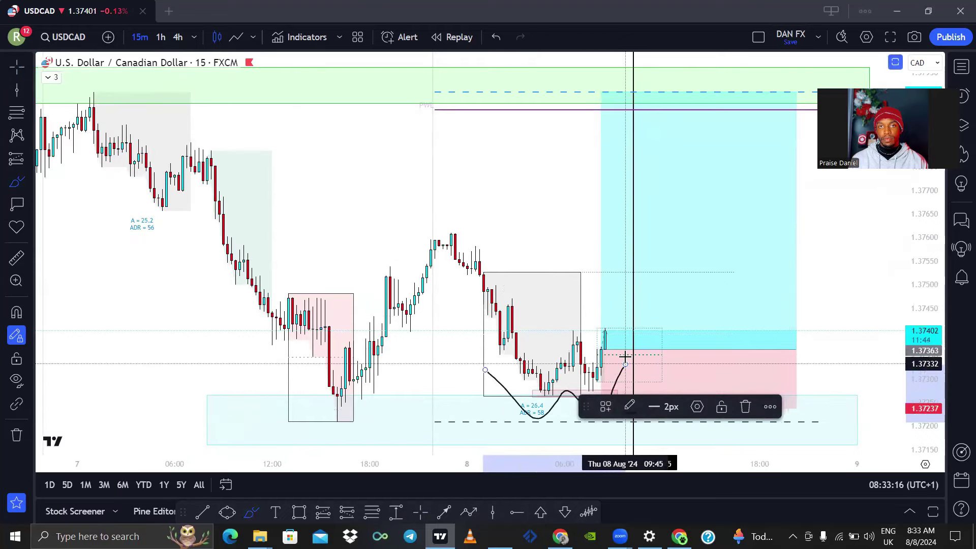
Sketch a larger W-shaped outline with the Brush beneath the 7 and 8 August lows on USDCAD and undo it
drag(508, 230, 495, 229)
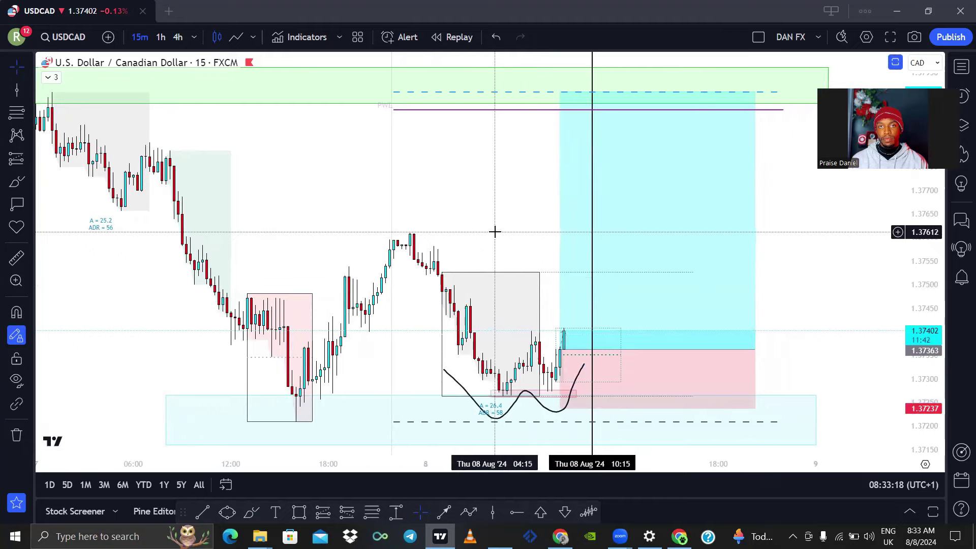
click(16, 182)
mouse_move(149, 317)
mouse_down()
mouse_move(266, 433)
mouse_move(360, 375)
mouse_move(438, 412)
mouse_move(534, 438)
mouse_move(641, 328)
mouse_up()
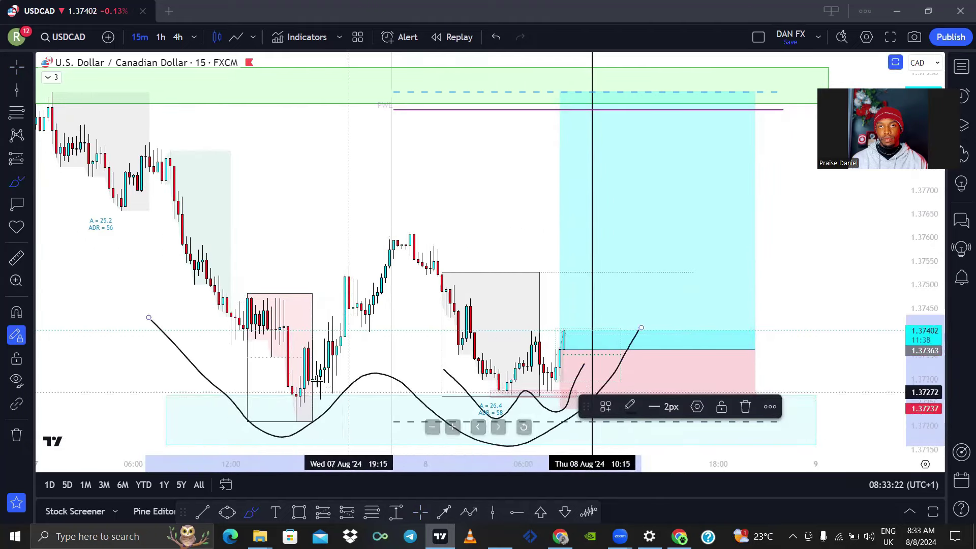
click(493, 37)
Draw two roughly parallel downward arrows above and below the USDCAD decline that starts on 5 August
scroll(431, 146, down, 8)
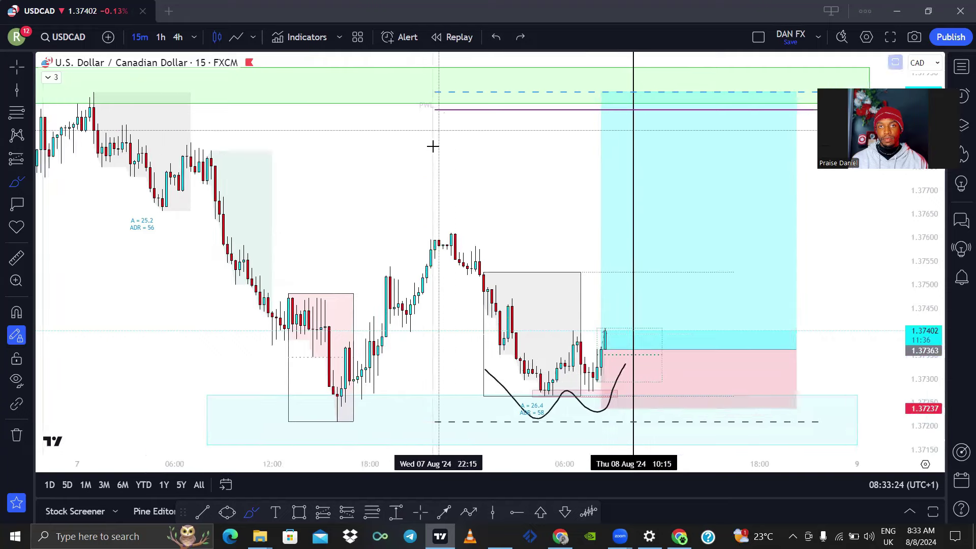
click(10, 93)
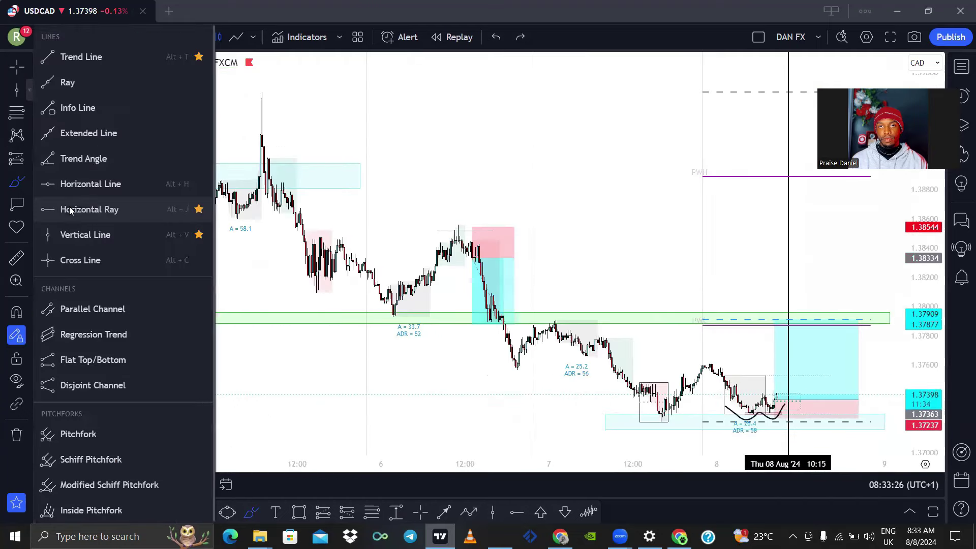
click(442, 513)
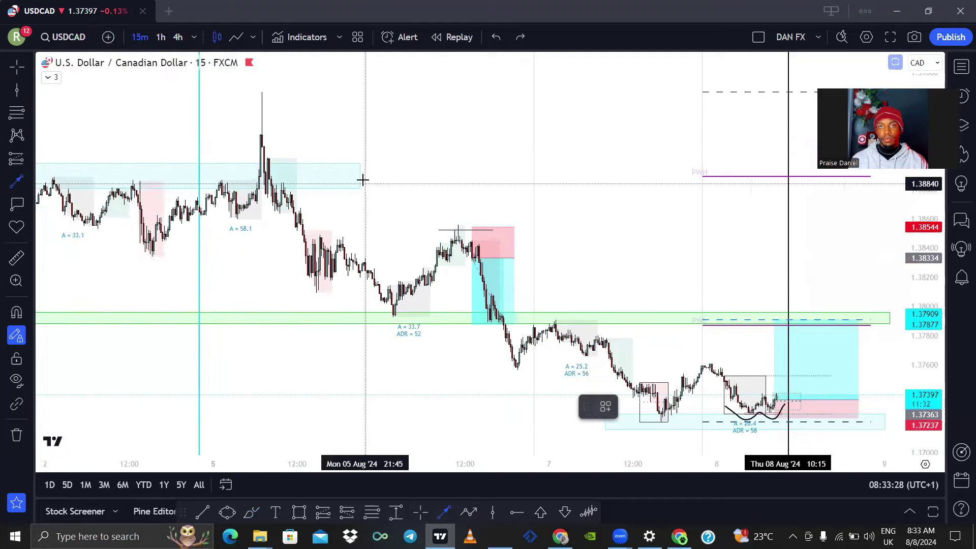
click(331, 142)
click(715, 347)
click(229, 259)
click(564, 434)
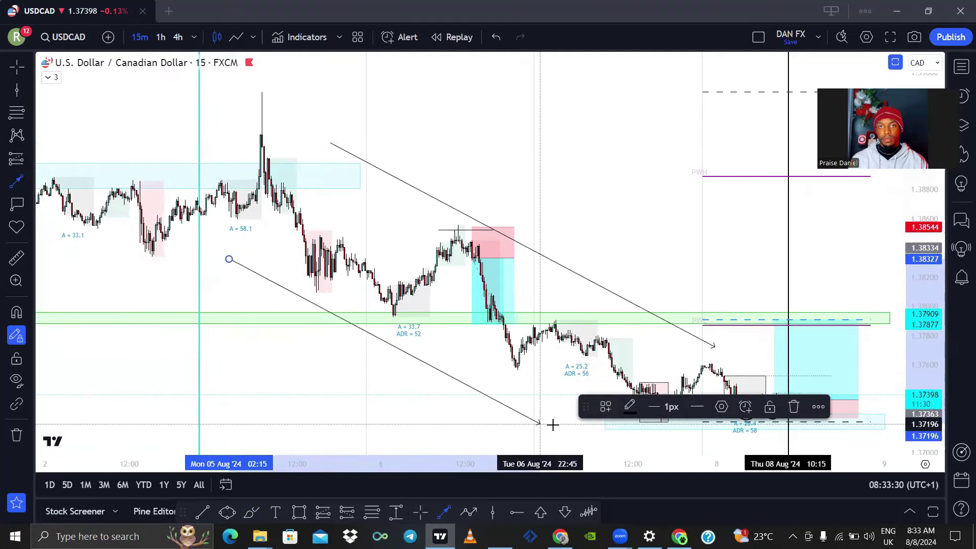
Undo the two downward arrows drawn along the USDCAD decline
drag(592, 231, 553, 204)
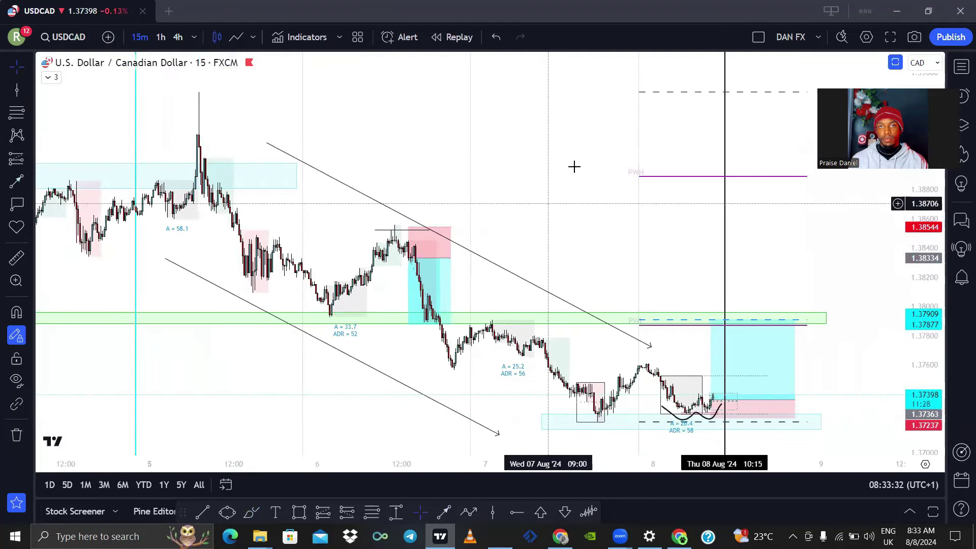
click(505, 42)
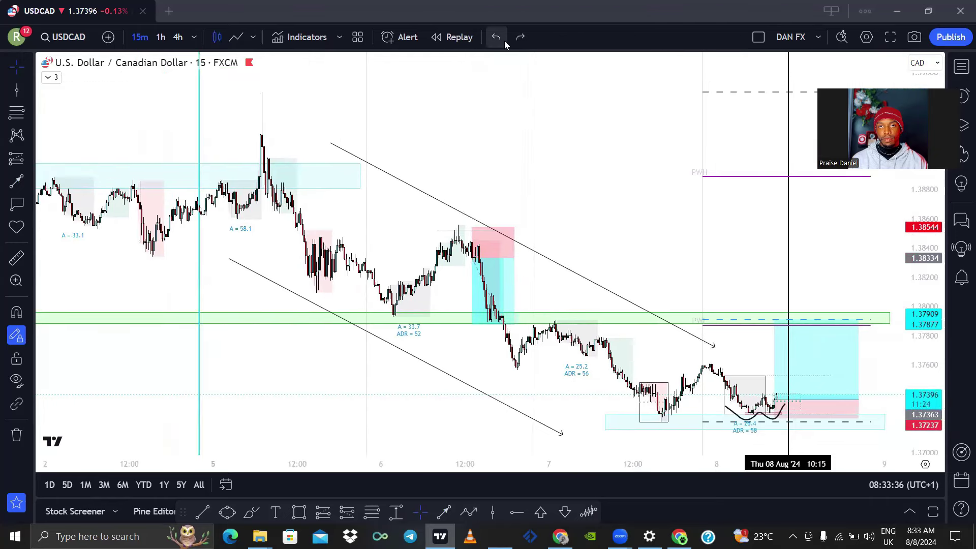
click(506, 41)
click(505, 41)
Place a horizontal ray at 1.37902 across the green zone, starting at 23:30 on 6 August
scroll(593, 168, up, 5)
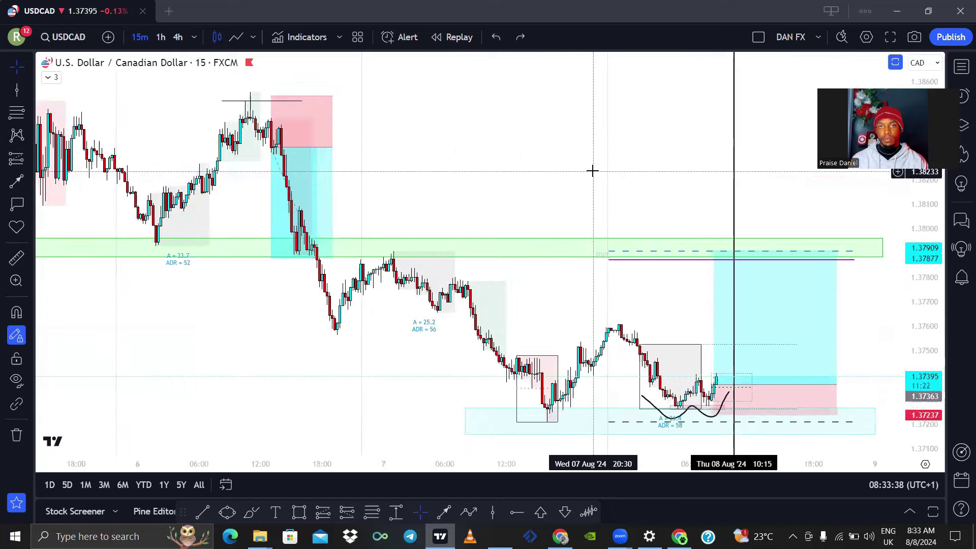
scroll(284, 301, down, 5)
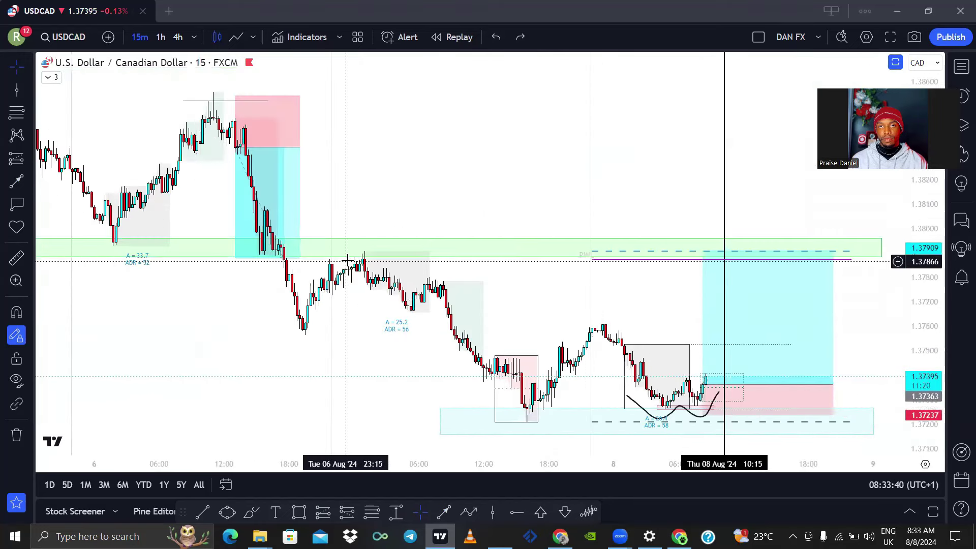
click(516, 507)
scroll(305, 214, up, 3)
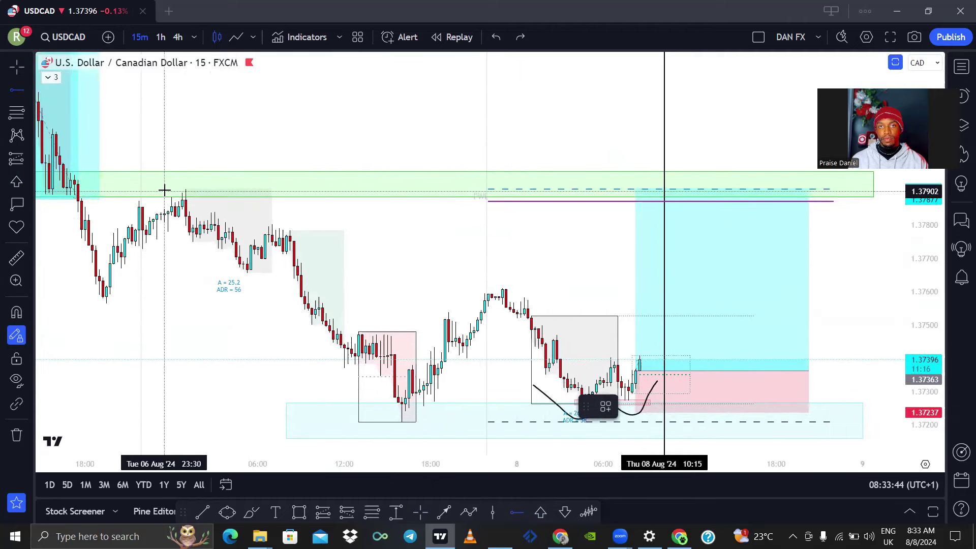
click(164, 190)
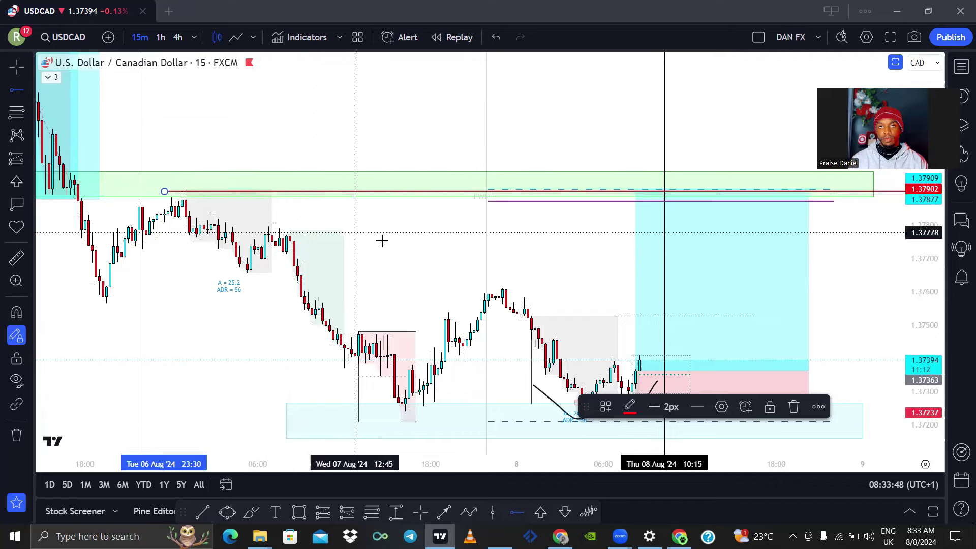
Examine the USDCAD long position's target, stop and risk/reward against the double-bottom outline and the preceding decline
mouse_move(477, 222)
mouse_down()
mouse_move(446, 222)
mouse_move(490, 162)
mouse_up()
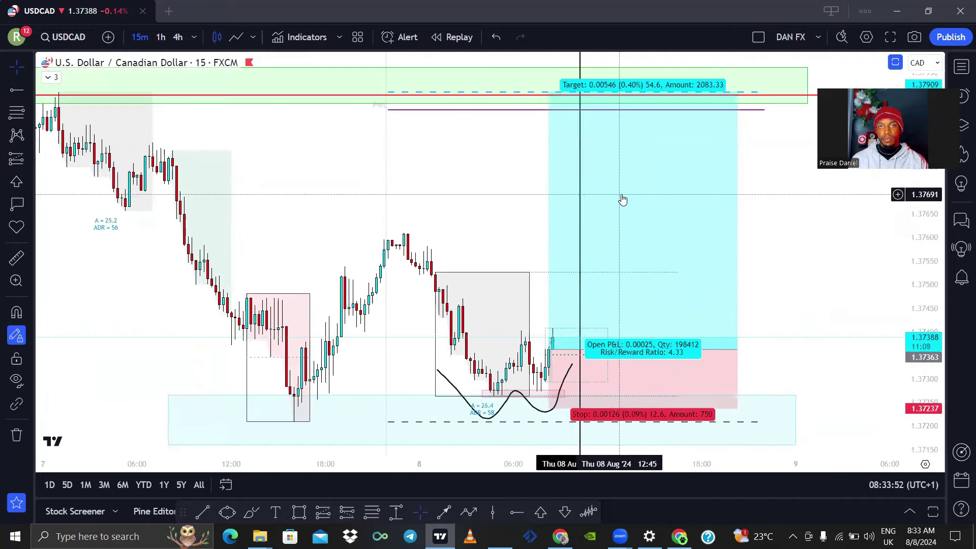
click(635, 207)
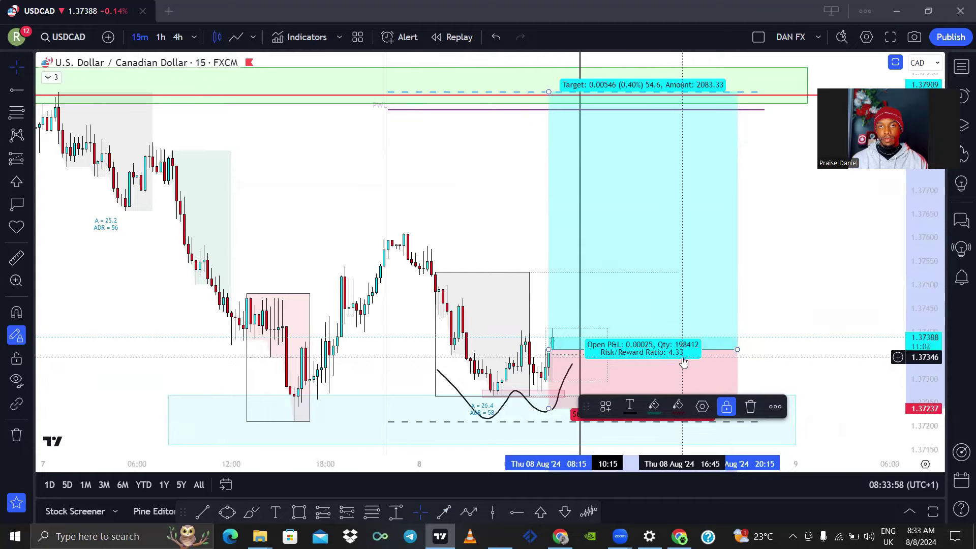
click(499, 200)
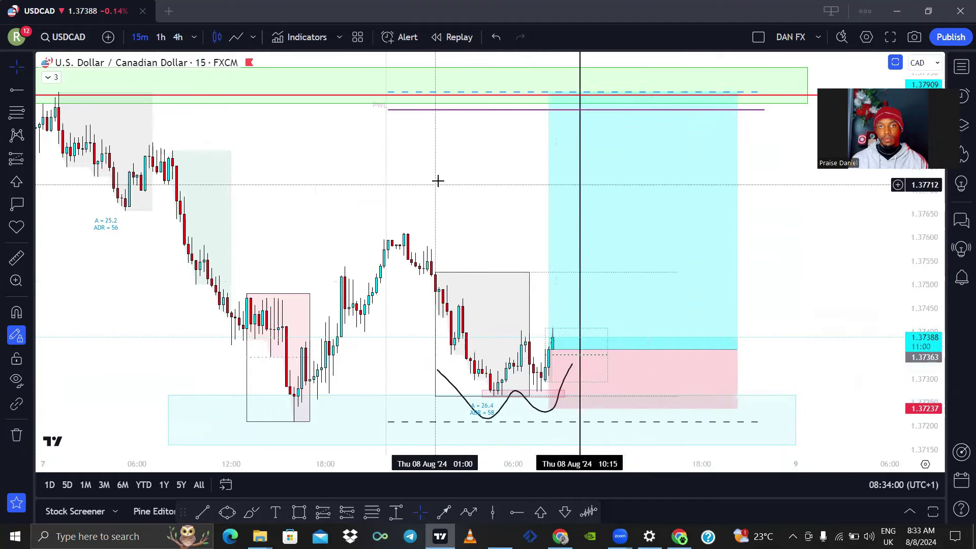
scroll(492, 190, down, 3)
scroll(492, 191, down, 4)
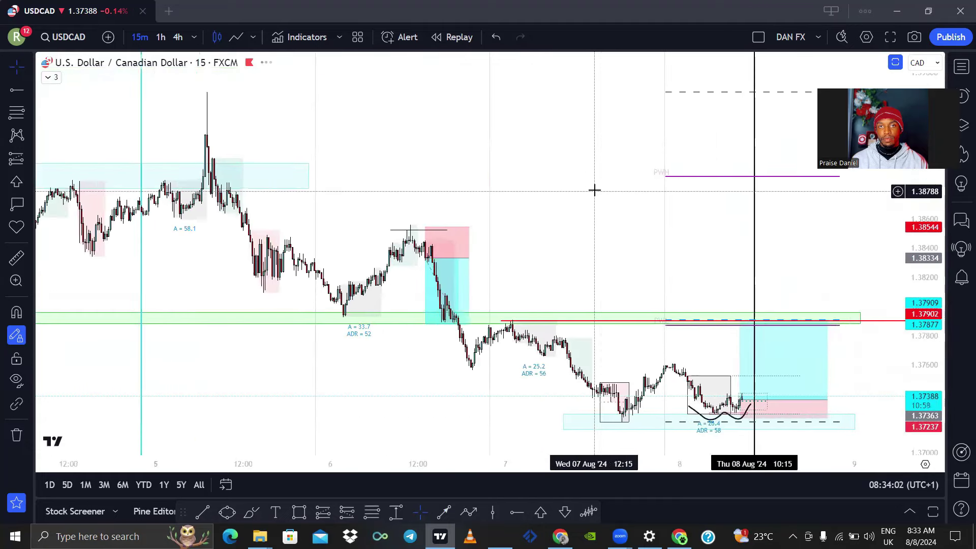
scroll(702, 253, up, 6)
click(702, 253)
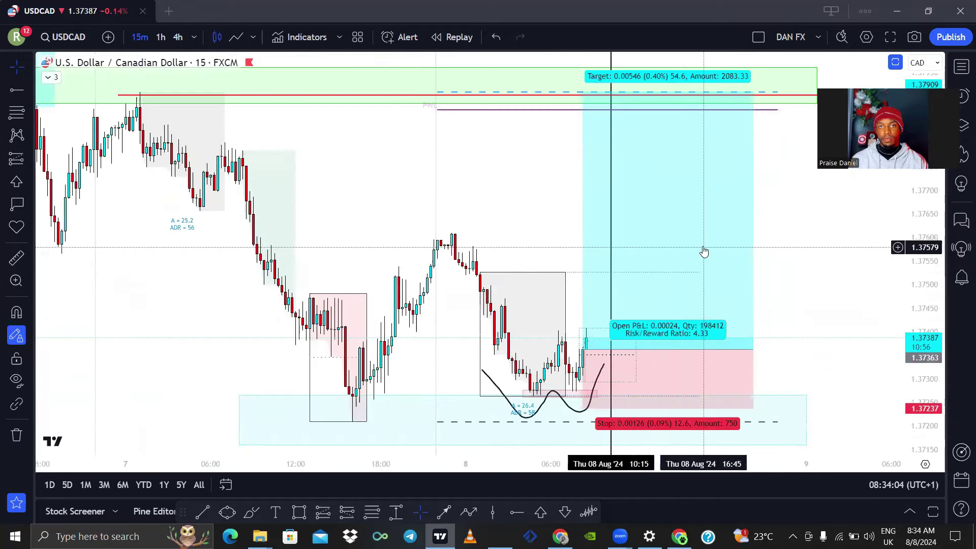
click(544, 225)
scroll(557, 229, up, 5)
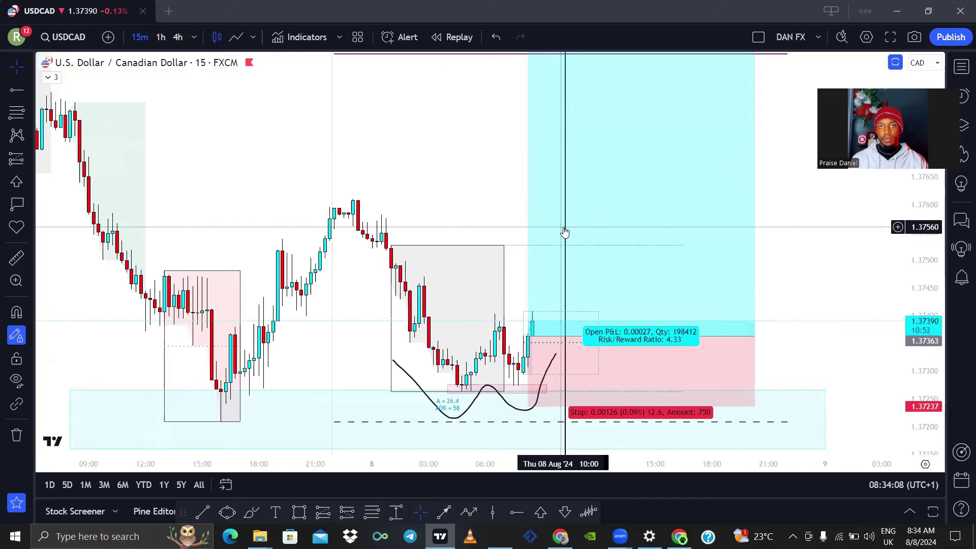
click(565, 193)
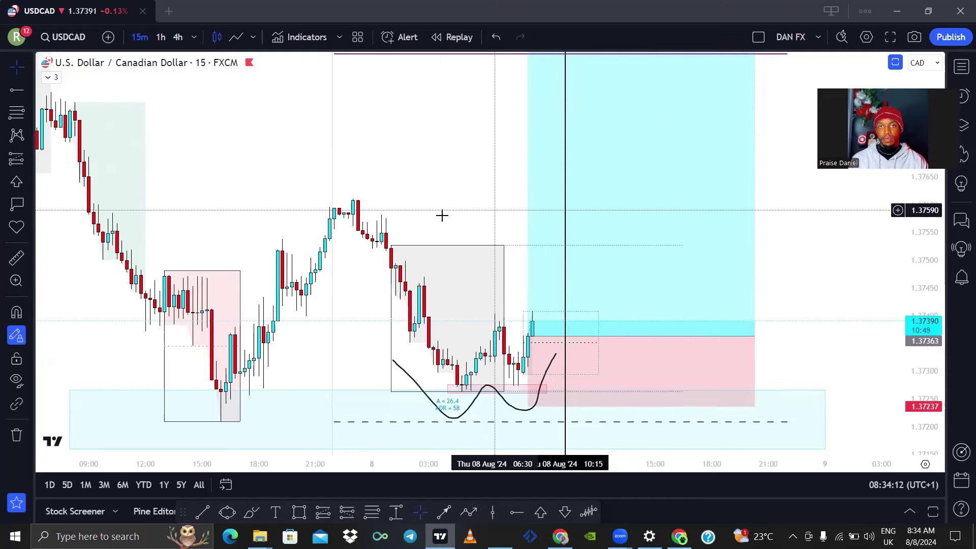
Measure the time span from the long position's entry candle to the vertical line at 10:15 on 8 August
click(21, 263)
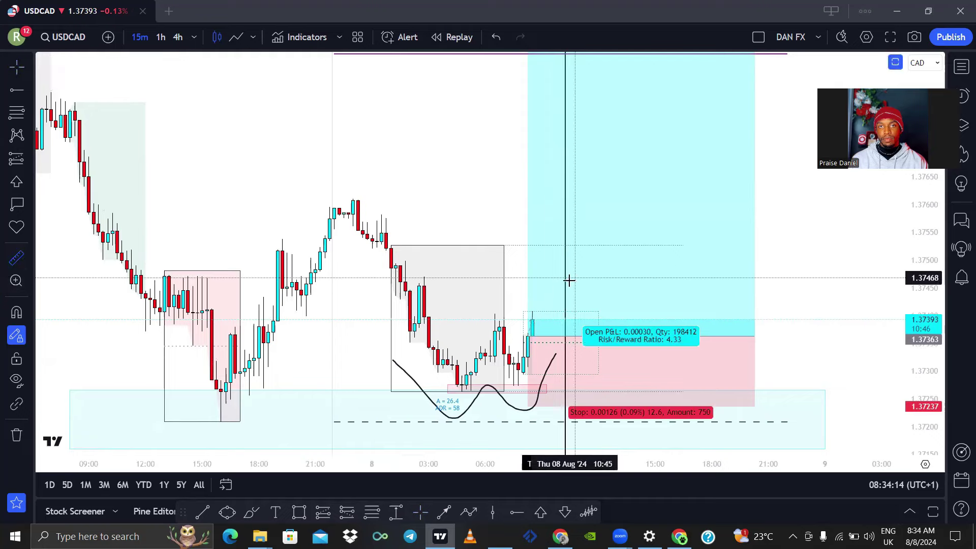
click(527, 287)
click(550, 246)
click(487, 234)
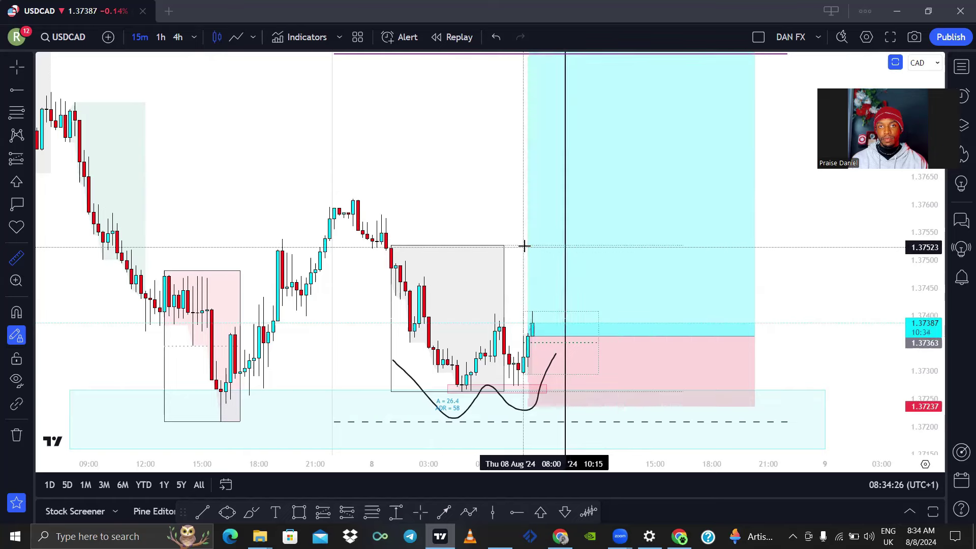
click(527, 248)
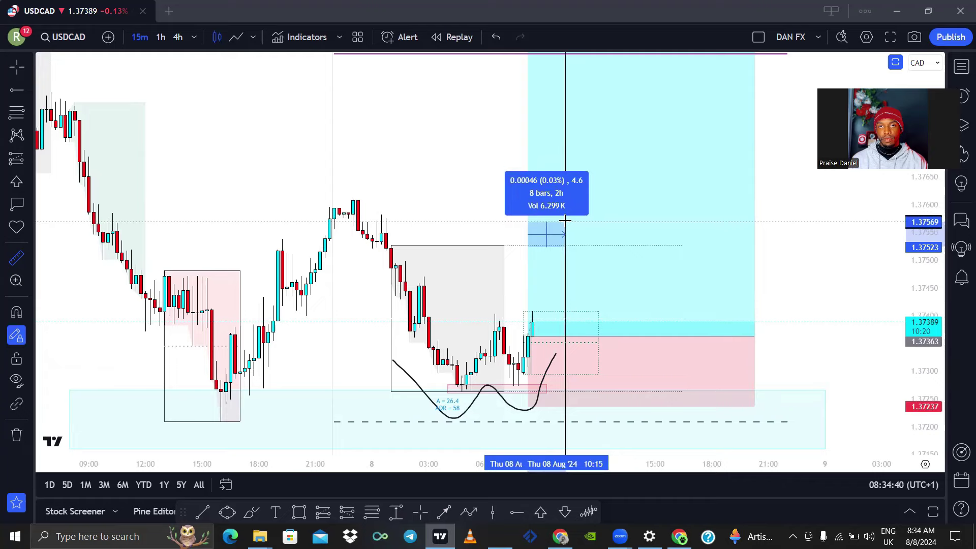
key(Escape)
Measure the two-hour window that starts at the earlier short trade's entry on 6 August
scroll(284, 327, down, 5)
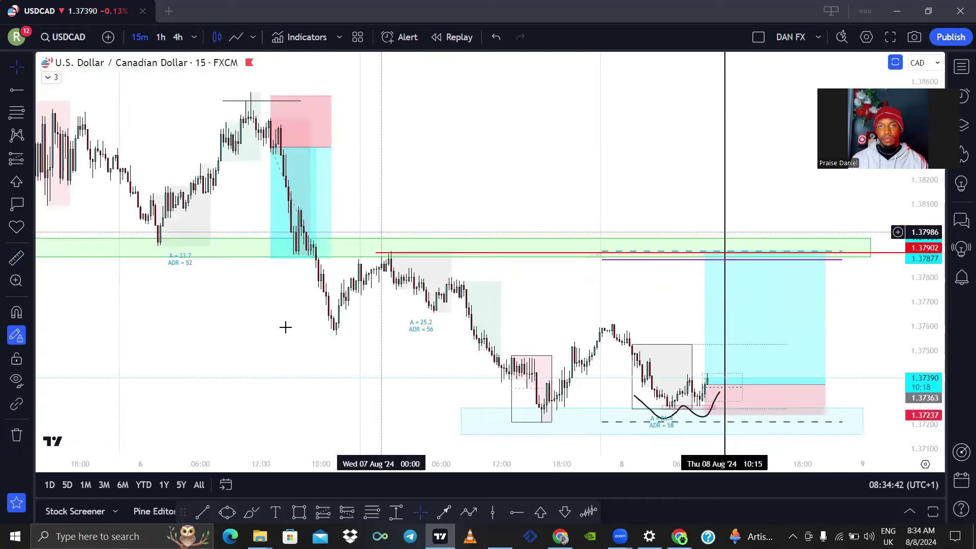
scroll(367, 340, up, 3)
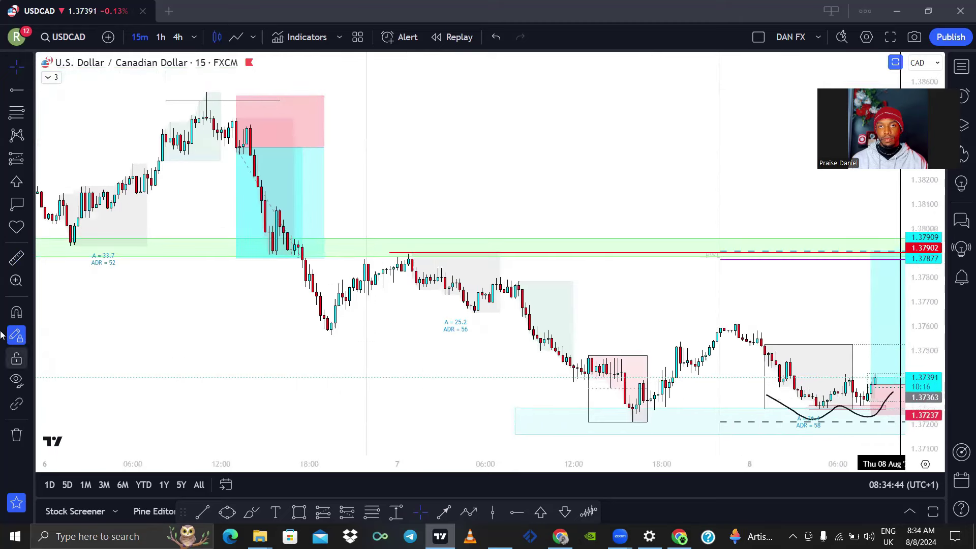
click(17, 261)
click(236, 321)
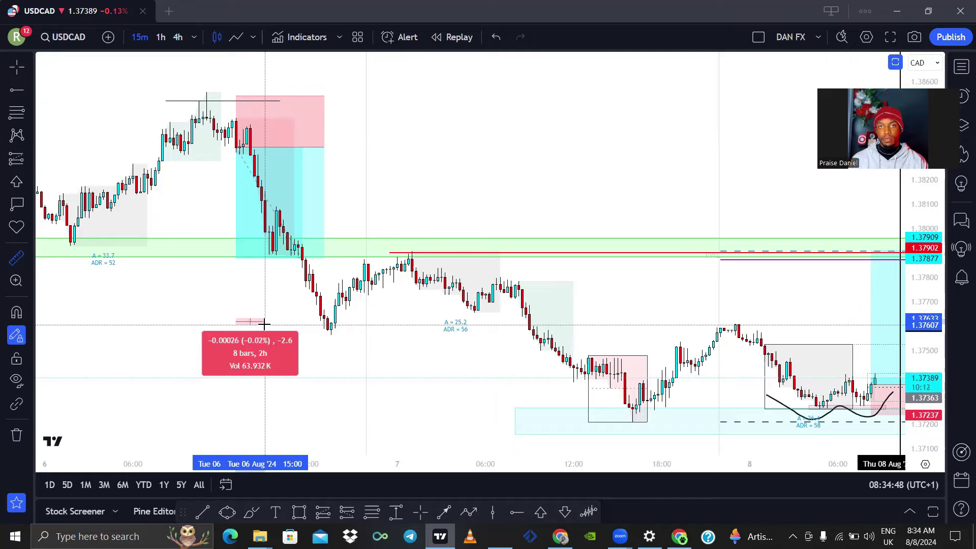
key(Escape)
Examine the USDCAD long position's progress from its entry towards the target at the green zone
scroll(356, 166, right, 6)
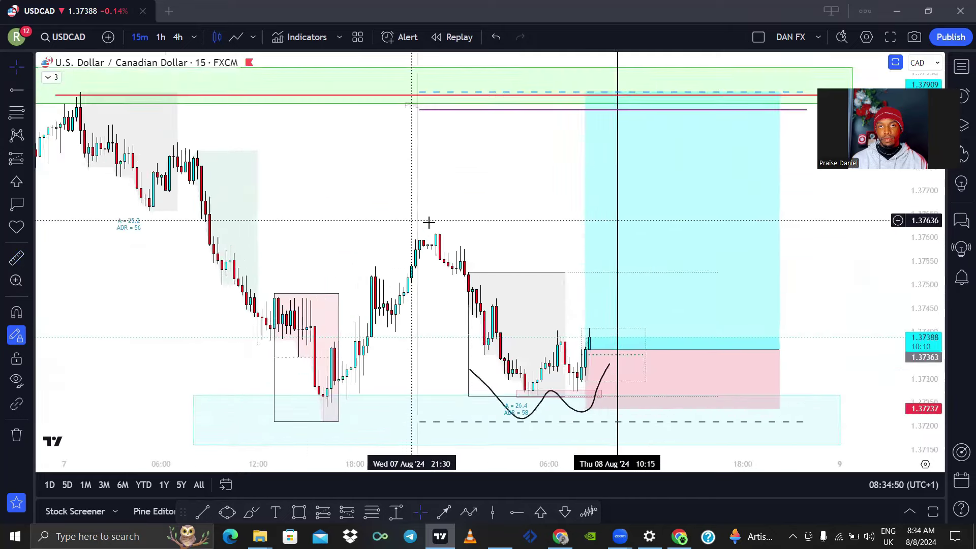
scroll(429, 222, up, 1)
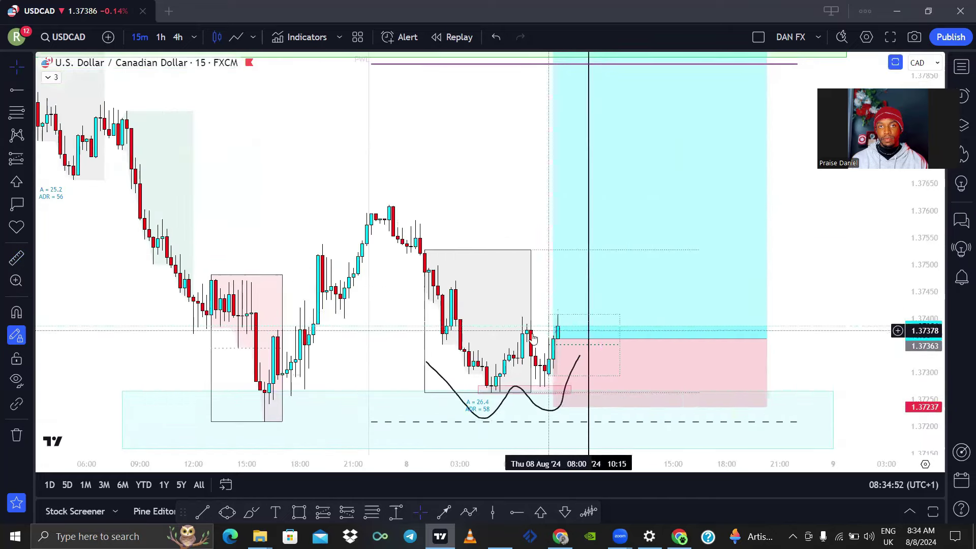
drag(485, 213, 507, 210)
scroll(529, 237, down, 3)
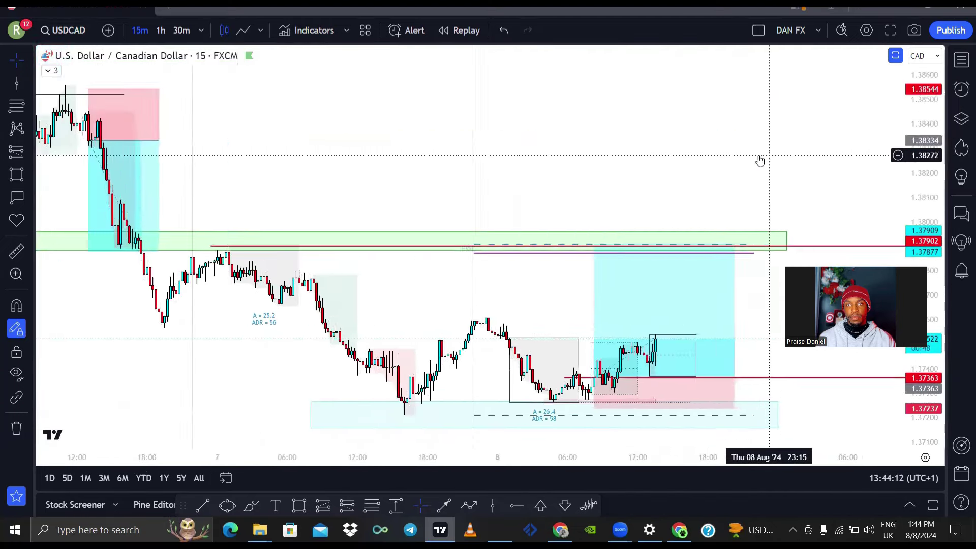
scroll(759, 161, up, 2)
scroll(753, 166, up, 1)
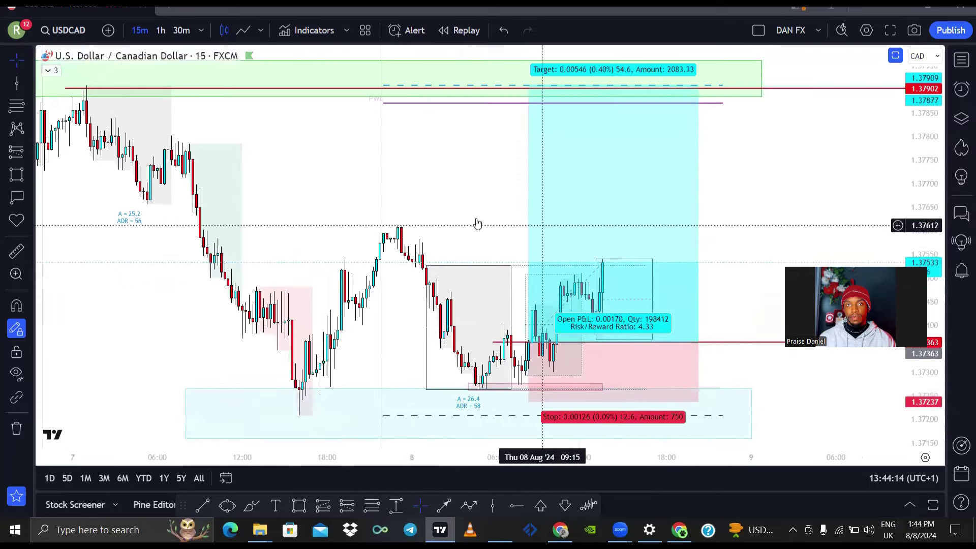
scroll(344, 172, up, 1)
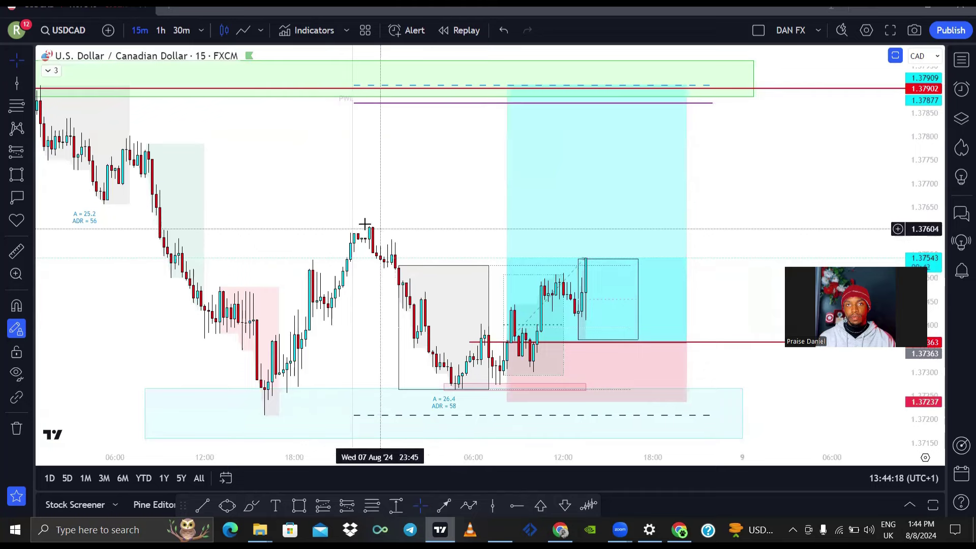
Measure the two-hour window that starts at the long position's 08:15 entry on 8 August
click(29, 174)
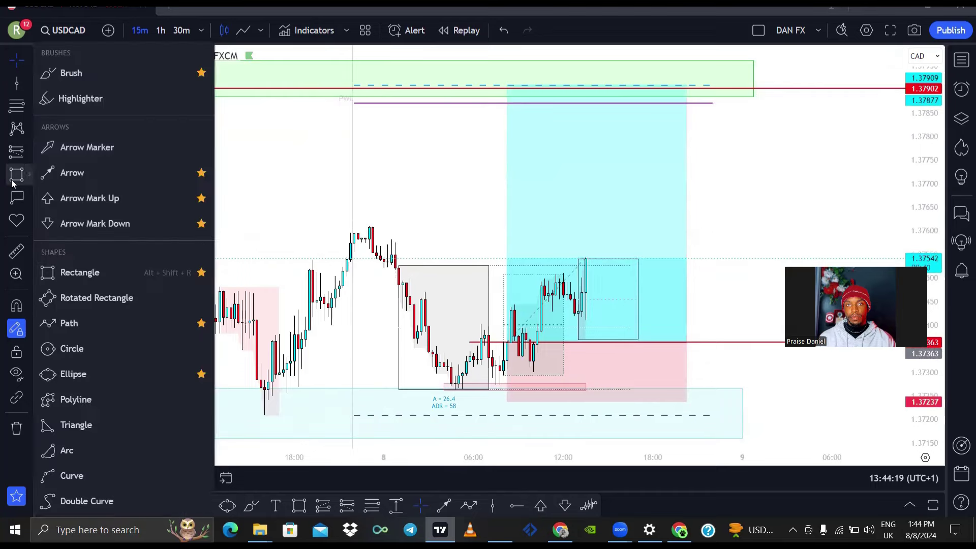
click(66, 74)
click(9, 251)
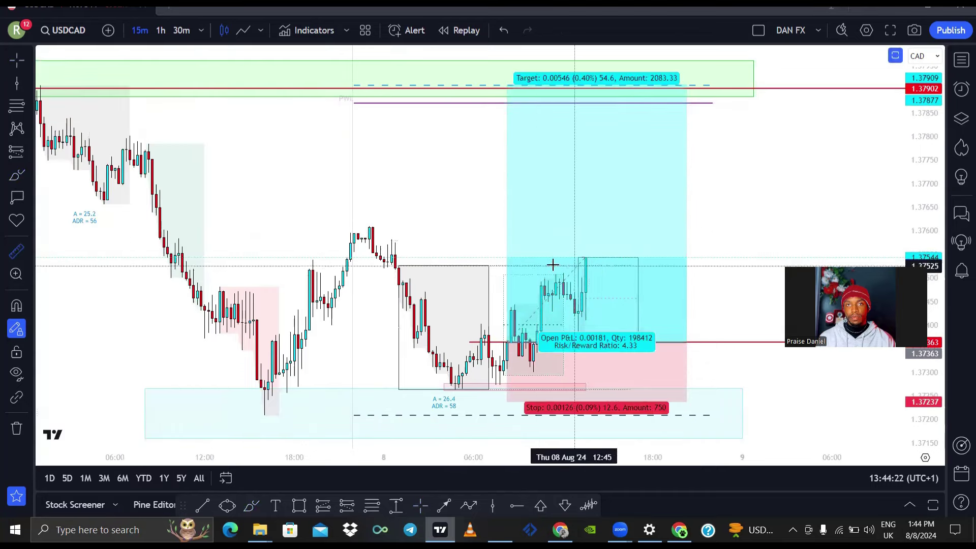
click(509, 265)
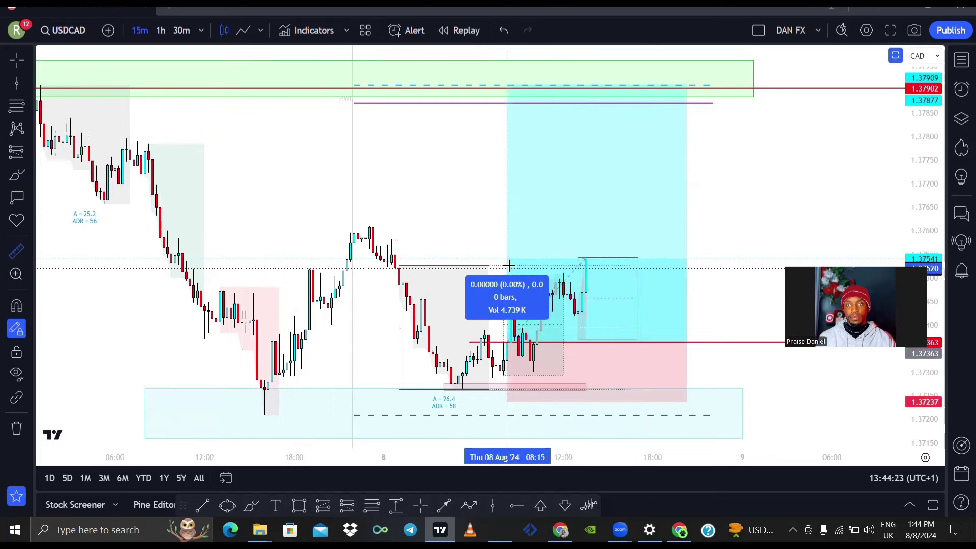
click(537, 243)
click(444, 220)
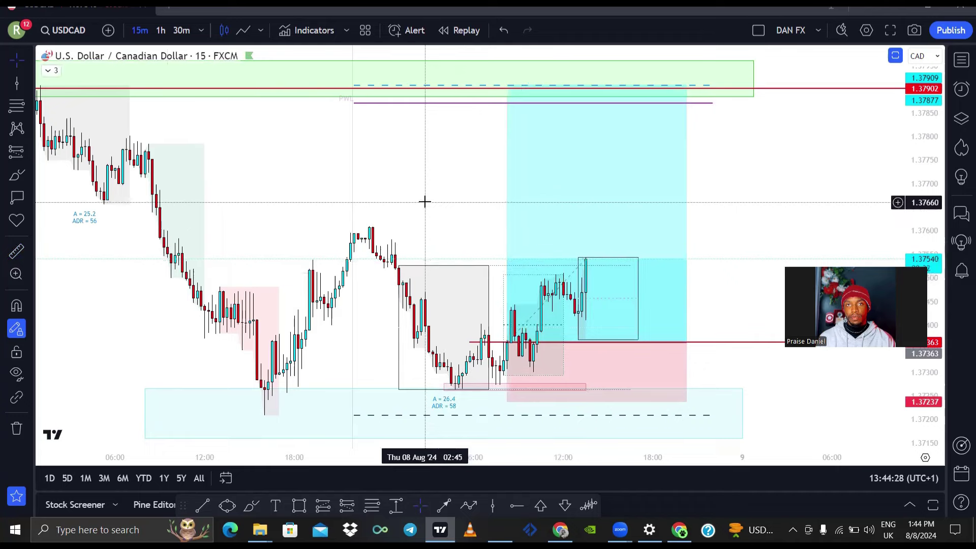
click(10, 258)
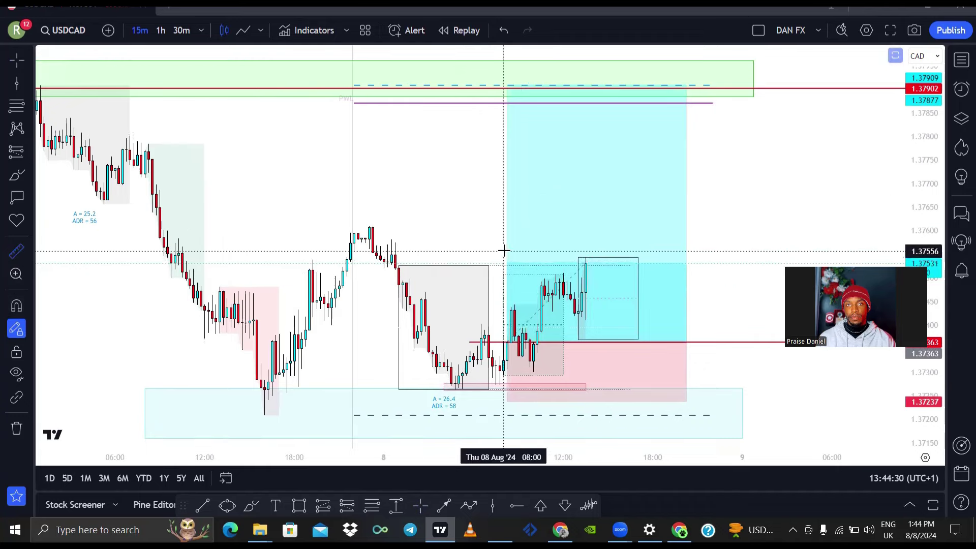
click(507, 259)
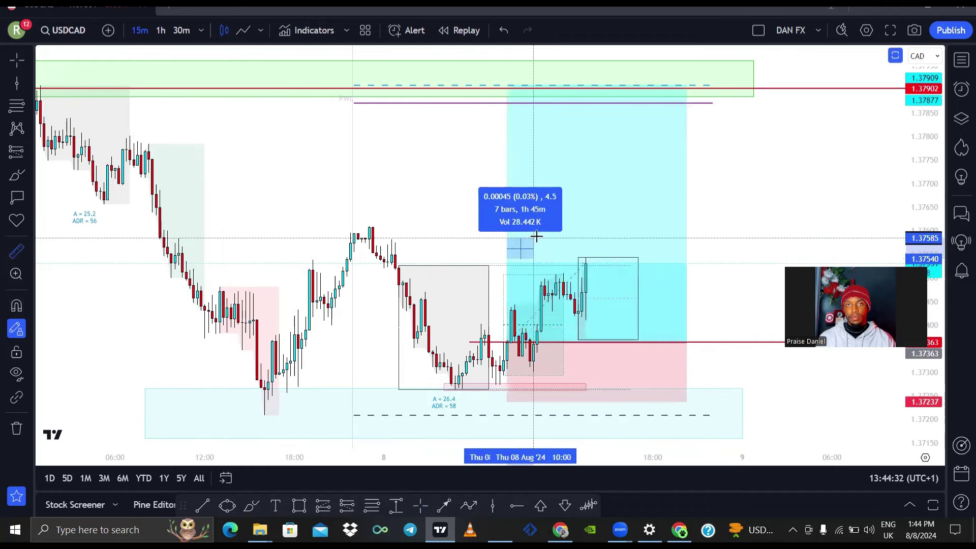
click(531, 260)
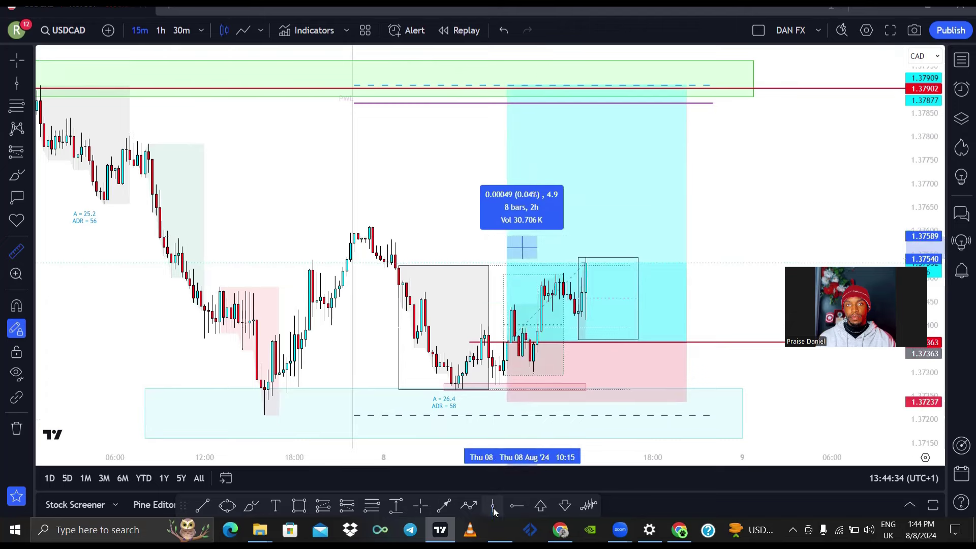
Mark 10:15 on 8 August with a vertical line through the long position and delete the line
click(536, 266)
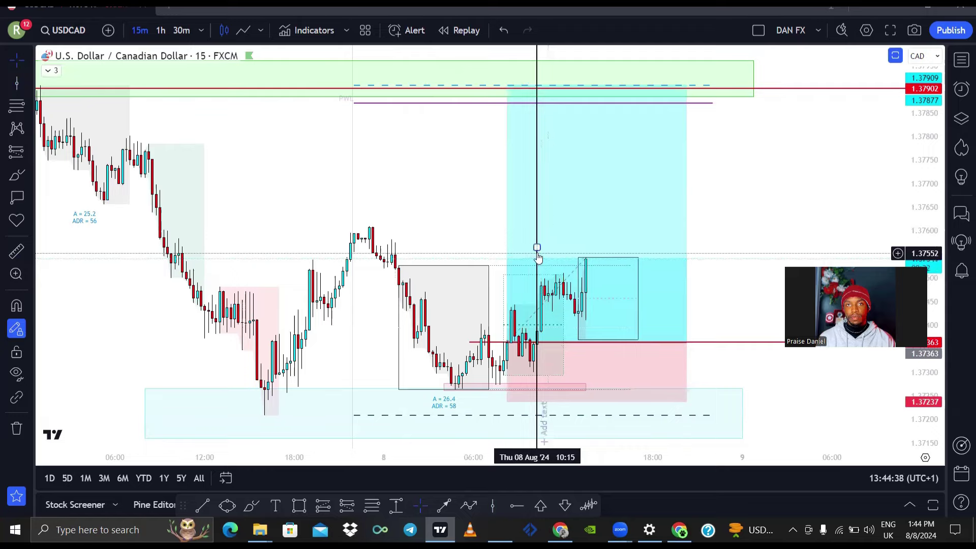
click(554, 268)
key(Delete)
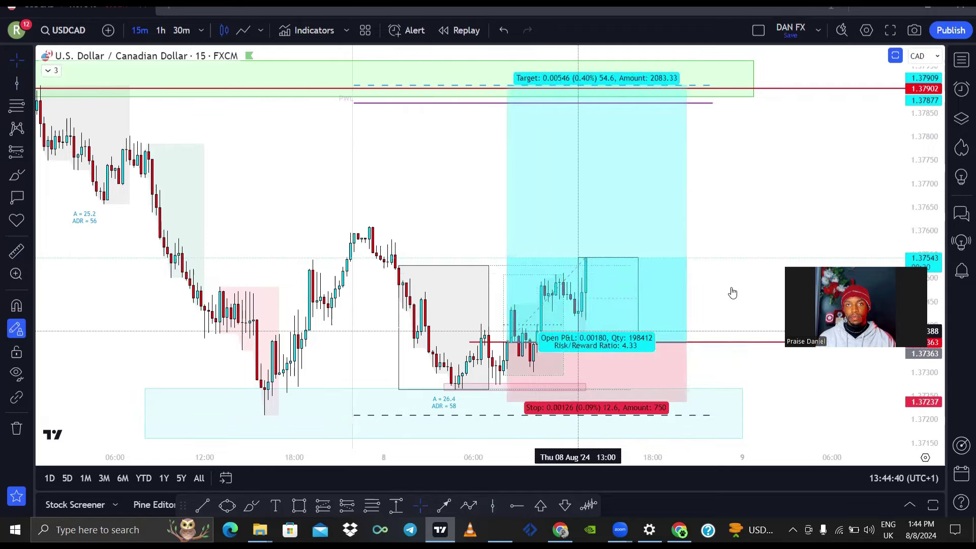
scroll(703, 269, down, 5)
scroll(717, 218, up, 4)
click(473, 246)
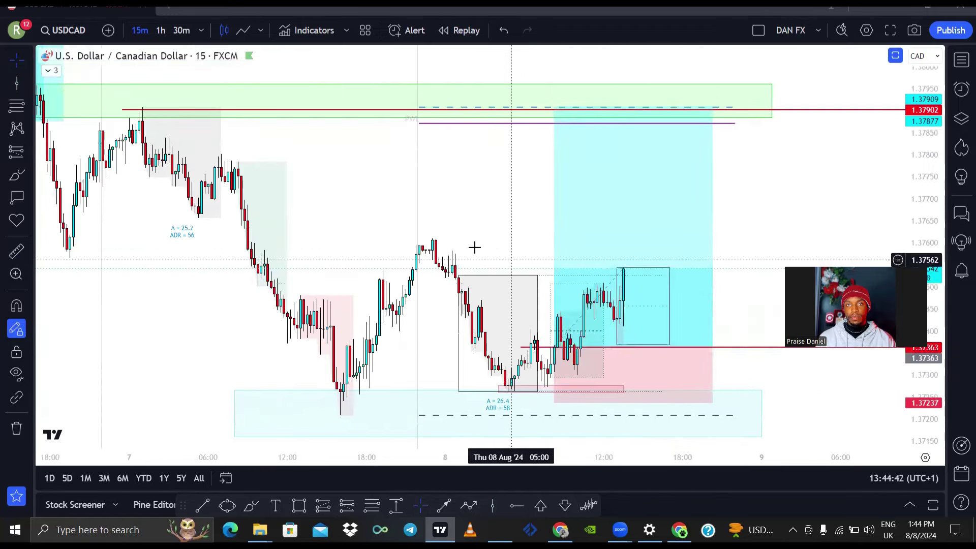
scroll(512, 250, down, 3)
scroll(510, 229, up, 4)
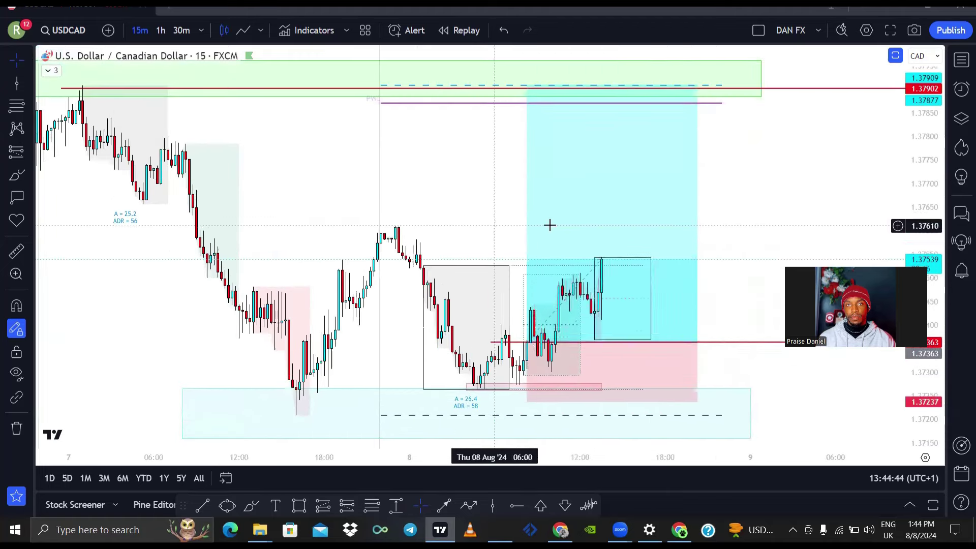
Examine the USDCAD long position's remaining distance to its target at the green zone
click(557, 138)
click(447, 146)
scroll(447, 146, down, 1)
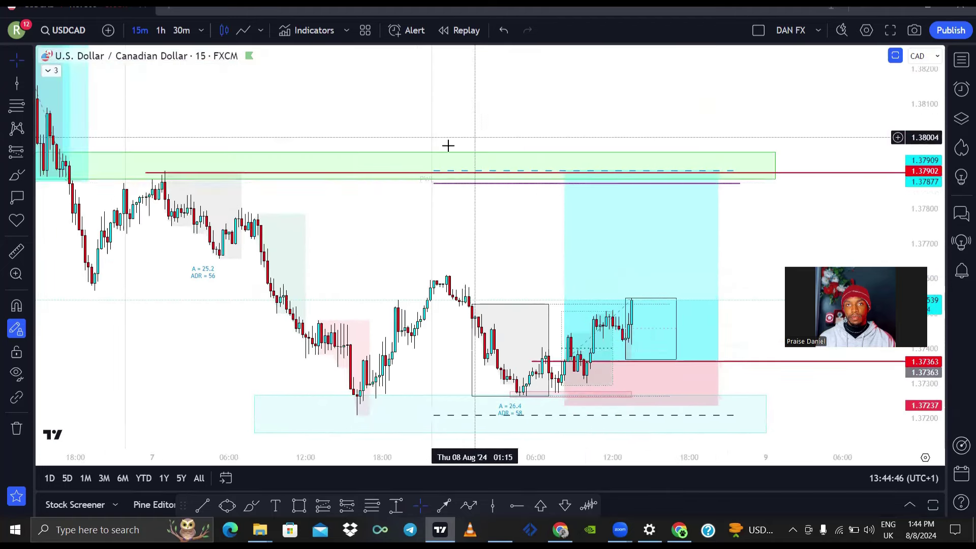
click(634, 195)
scroll(621, 201, up, 1)
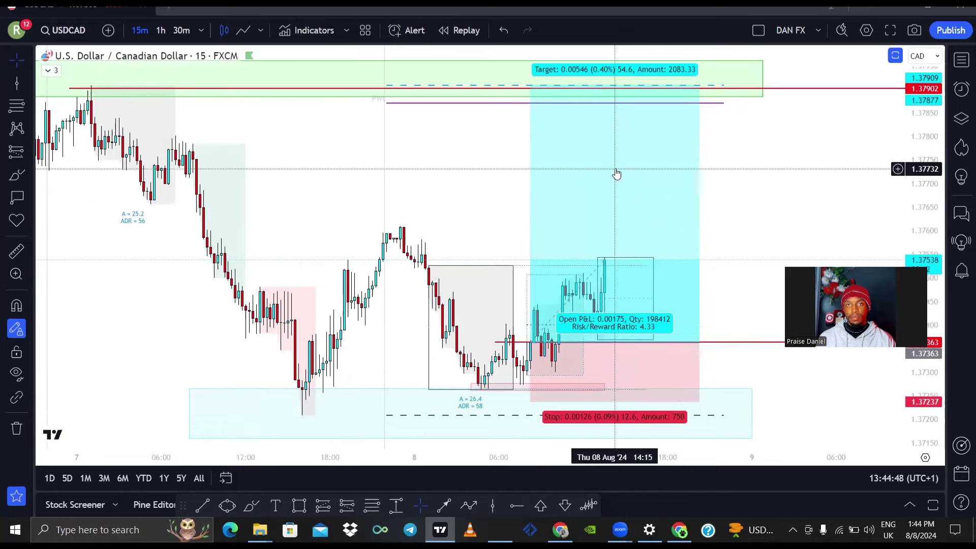
click(793, 163)
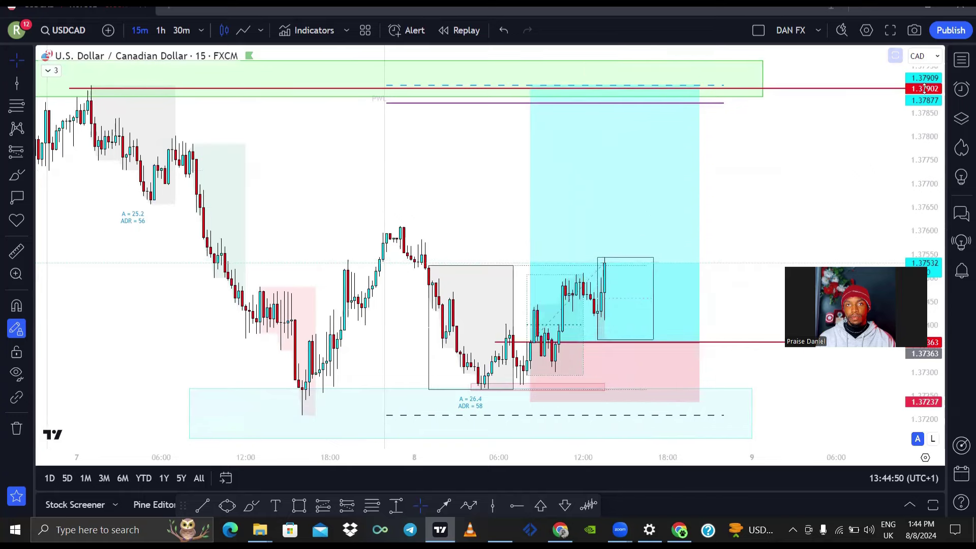
Switch the chart to EURUSD from the watchlist and examine the short position of 8 August
click(961, 61)
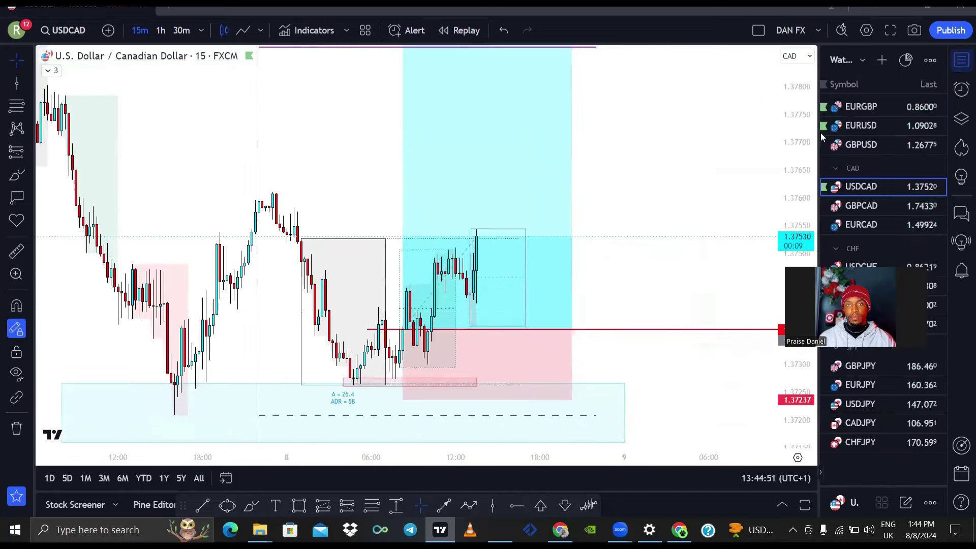
click(859, 126)
scroll(456, 206, down, 5)
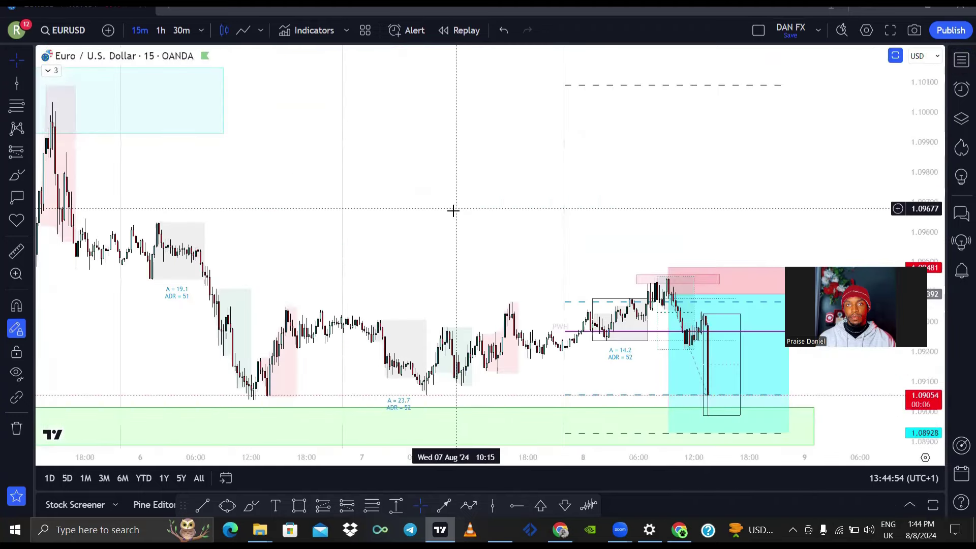
scroll(455, 206, up, 6)
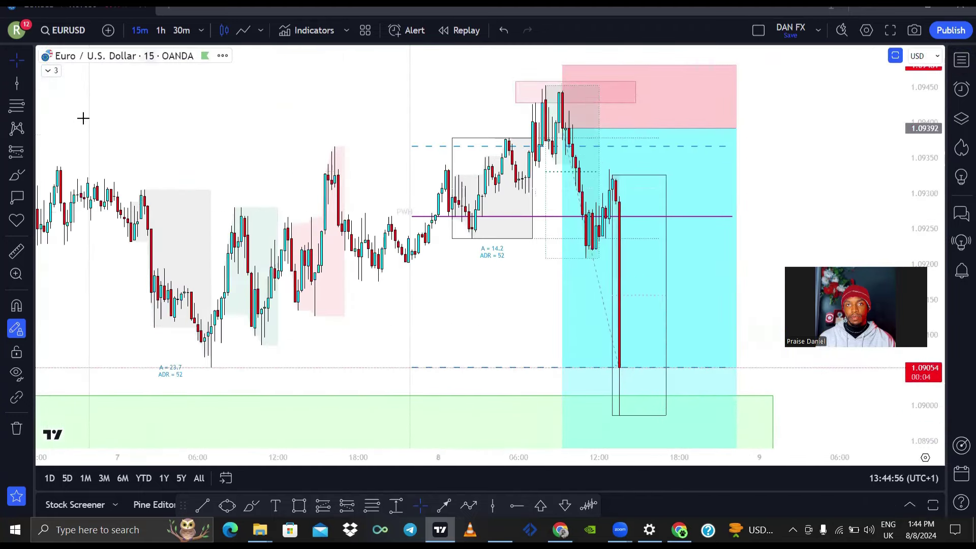
Mark the EURUSD short position's entry area with brush strokes on the candlestick chart, undoing each one
click(235, 37)
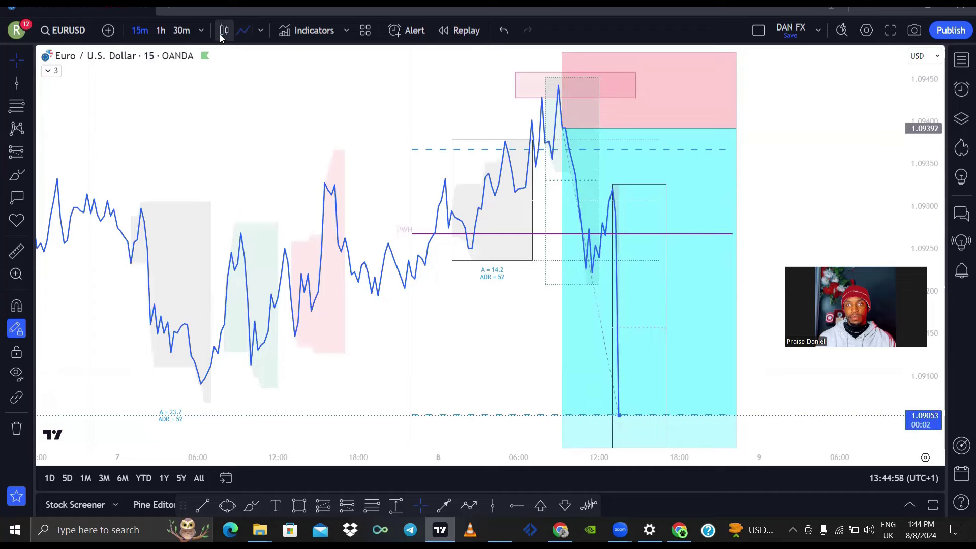
click(222, 32)
click(17, 175)
mouse_move(507, 132)
mouse_down()
mouse_move(544, 80)
mouse_move(574, 84)
mouse_move(589, 126)
mouse_up()
click(504, 30)
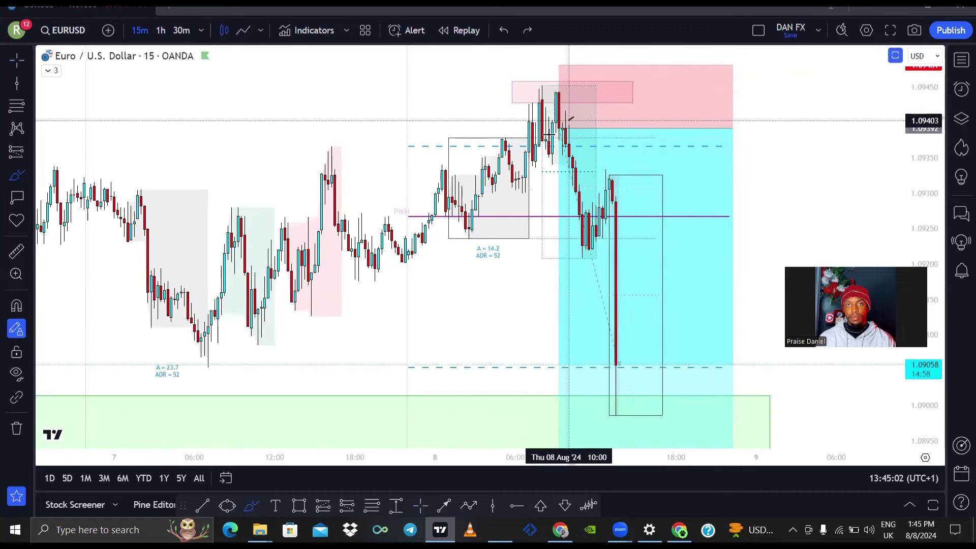
drag(536, 141, 573, 118)
click(504, 30)
Underline the EURUSD short's target at 1.08928 and the low of the latest session box with brush strokes, and undo both
scroll(497, 202, down, 6)
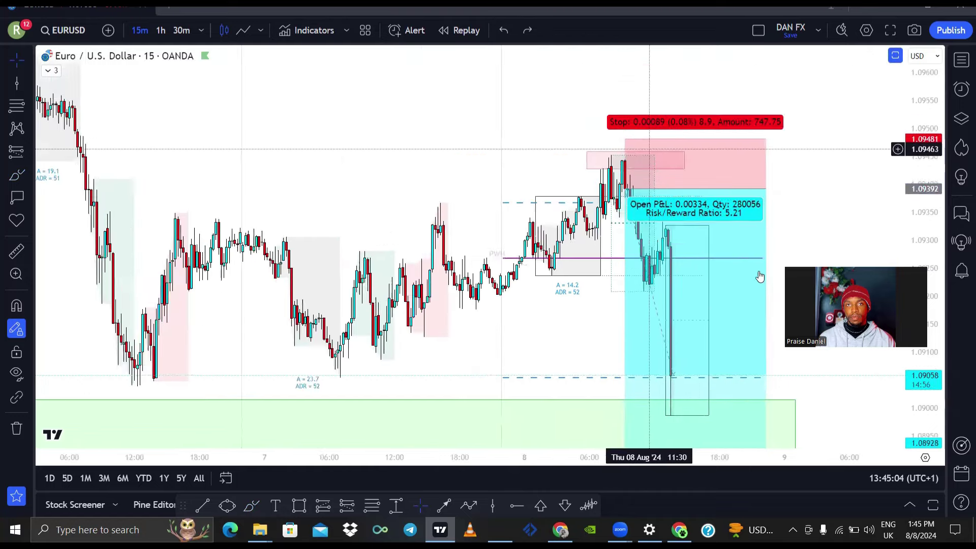
scroll(497, 202, right, 2)
click(756, 320)
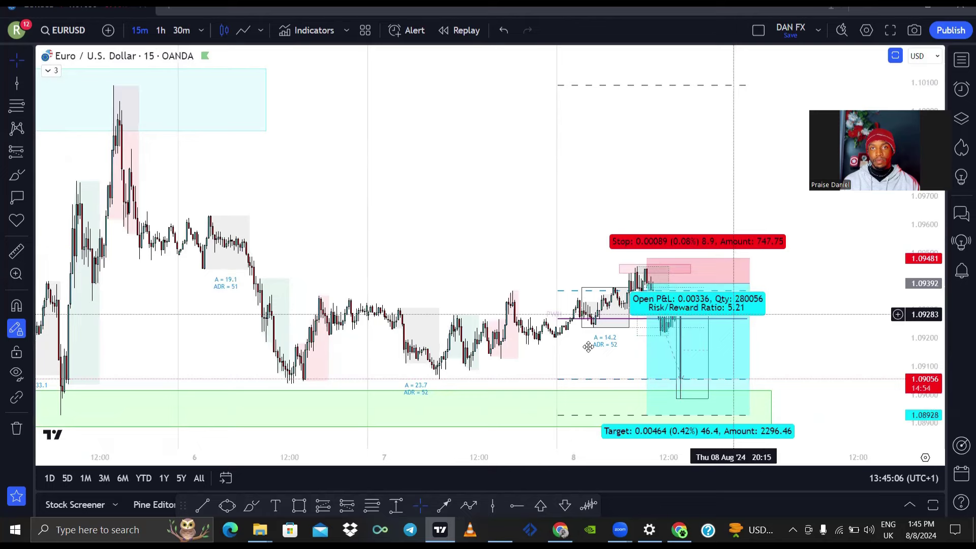
scroll(588, 346, down, 1)
click(17, 175)
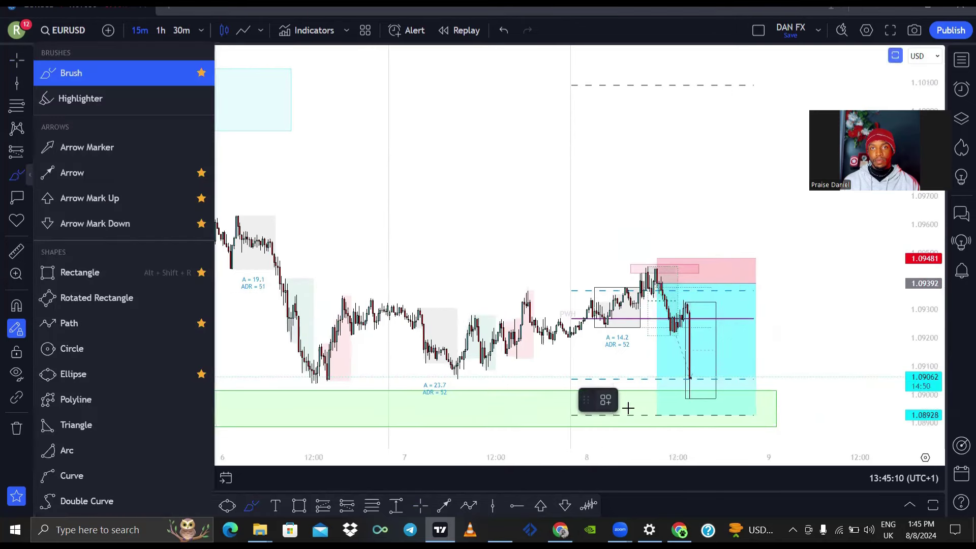
drag(645, 416, 712, 415)
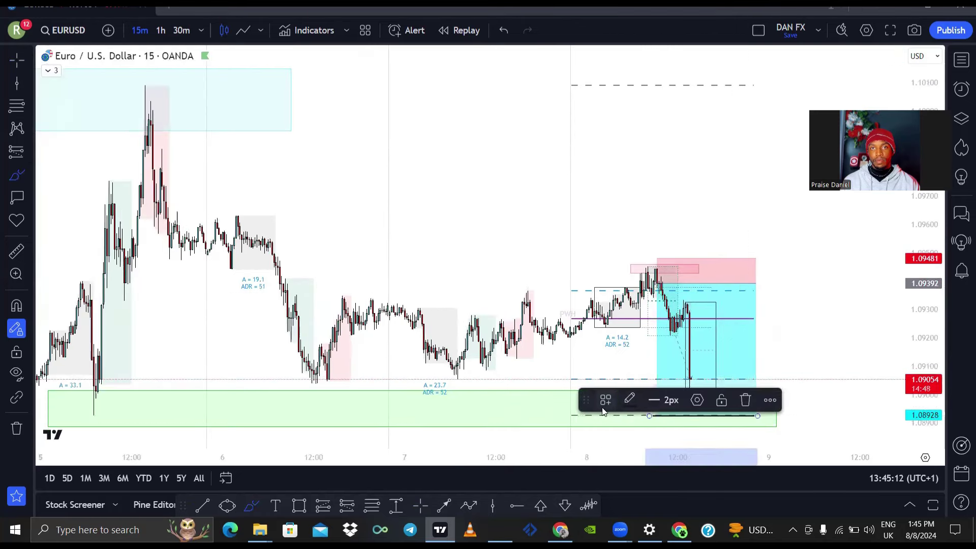
mouse_move(586, 400)
mouse_down()
mouse_move(710, 121)
mouse_move(717, 75)
mouse_up()
scroll(661, 326, up, 2)
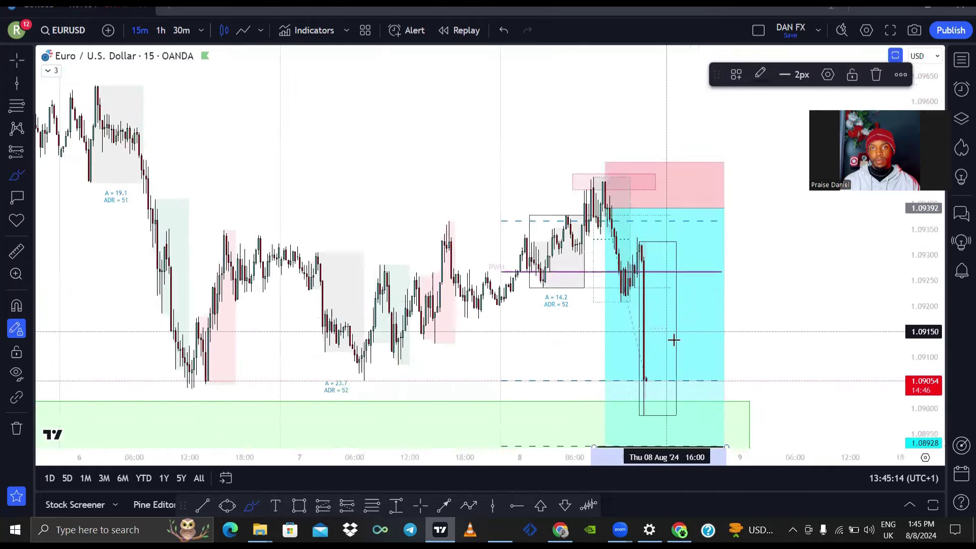
scroll(673, 339, down, 1)
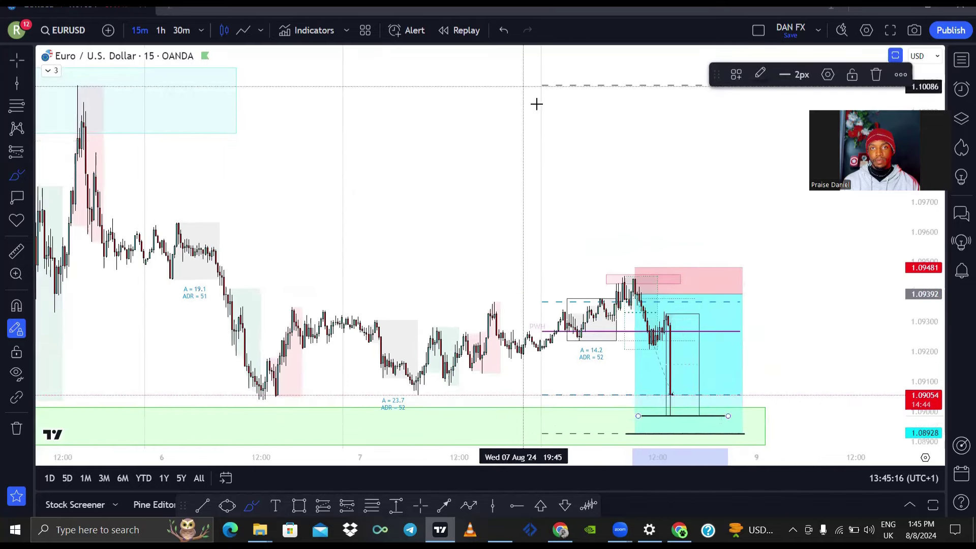
click(509, 33)
Brush a stroke just above the EURUSD short's target line across the width of the position and undo it
scroll(620, 321, down, 5)
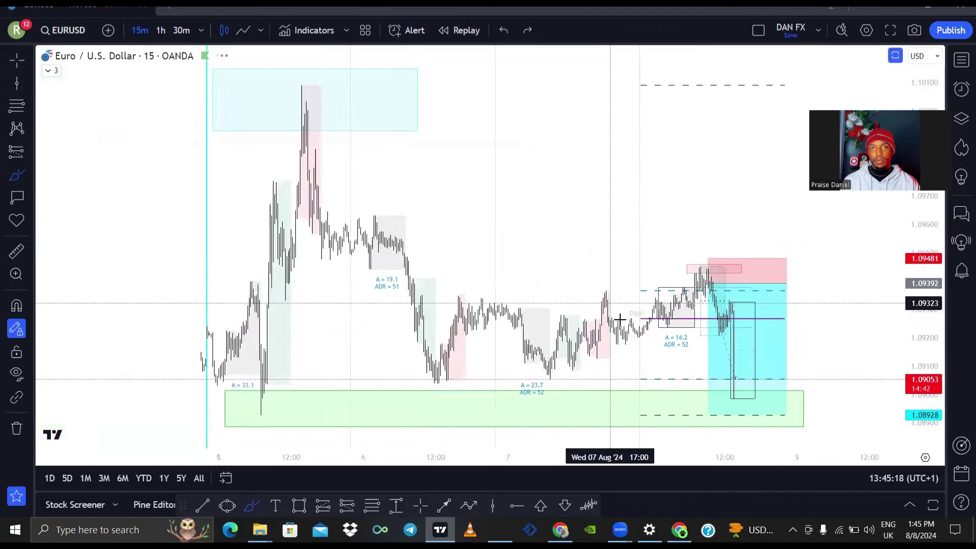
scroll(661, 326, up, 5)
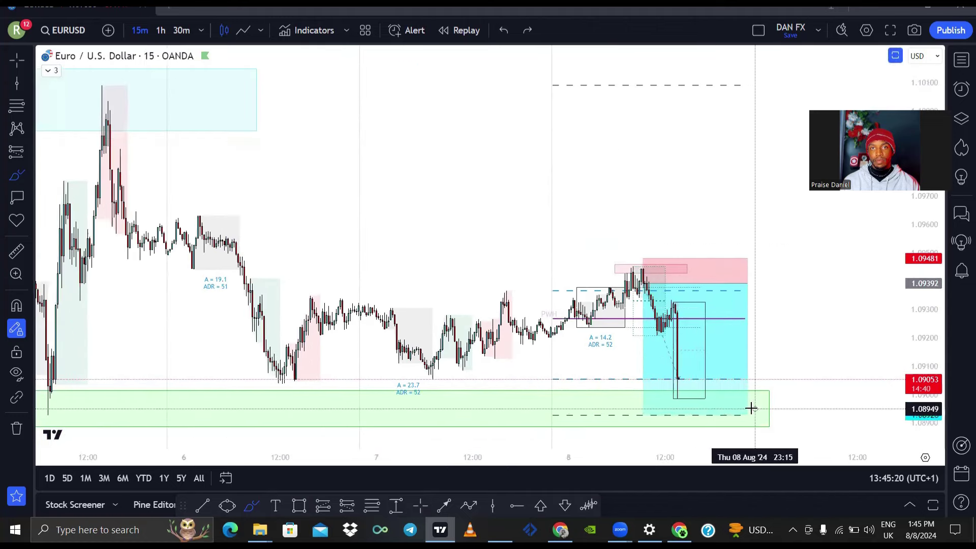
drag(751, 410, 635, 409)
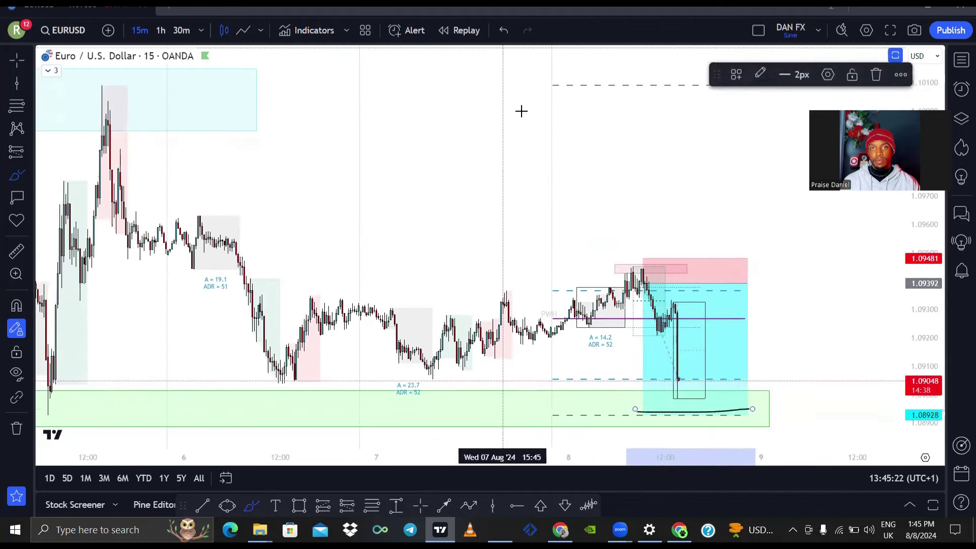
key(ctrl+z)
Switch the chart to EURGBP and hide the watchlist
scroll(626, 171, down, 1)
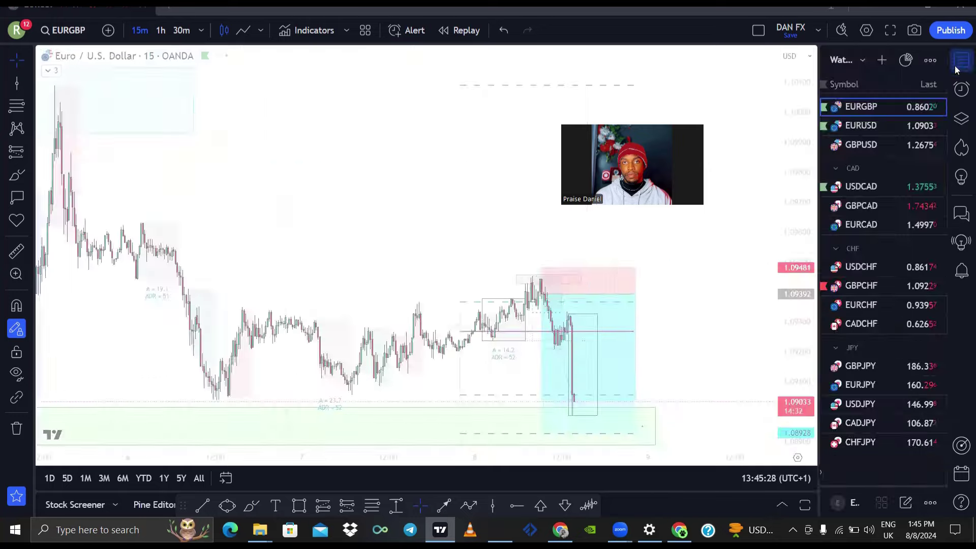
click(962, 59)
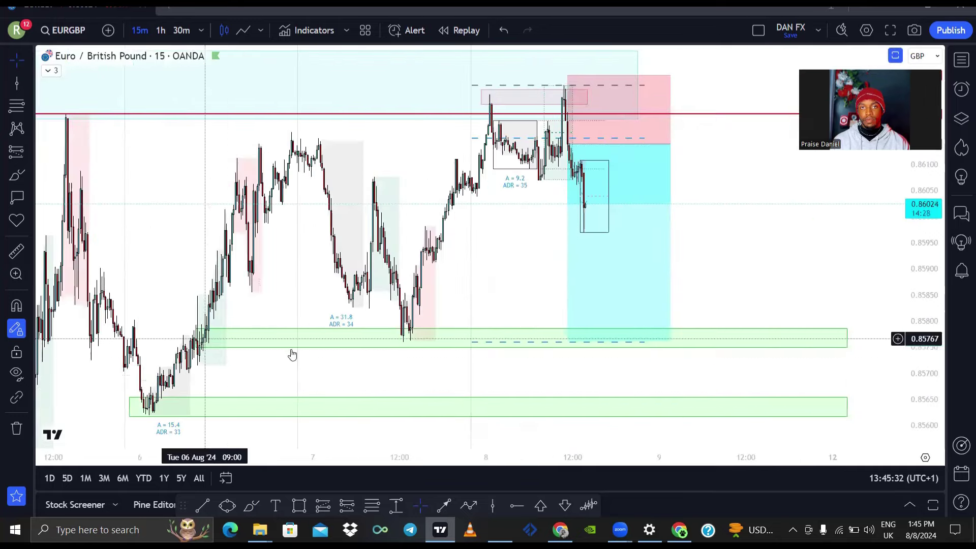
Try an arrow from 0.85906 inside the EURGBP short position down towards the green zones and cancel it
click(442, 505)
click(588, 267)
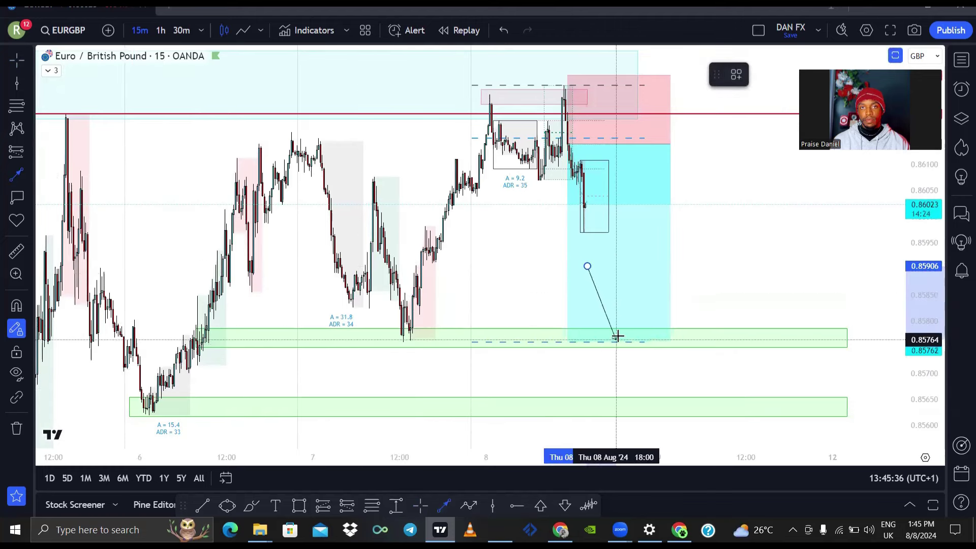
scroll(594, 361, down, 3)
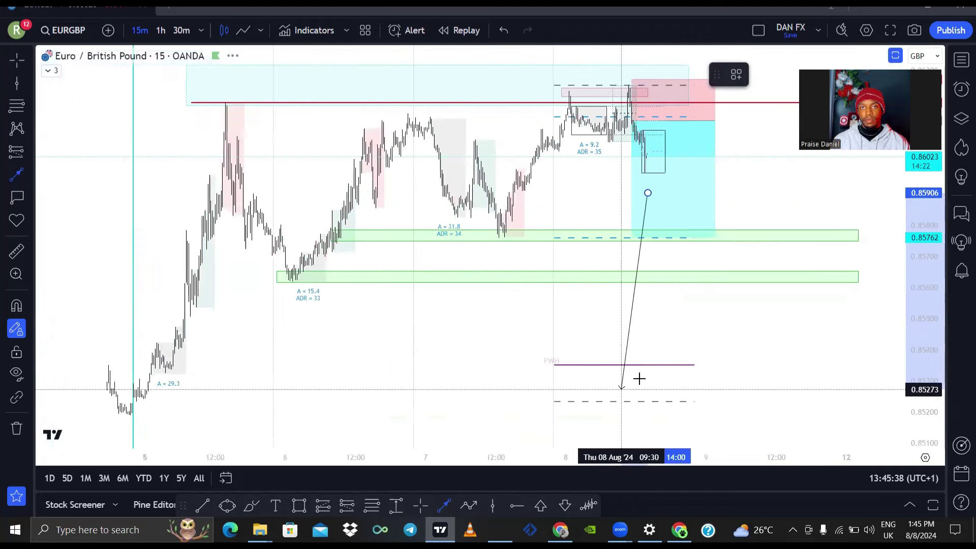
scroll(639, 378, up, 3)
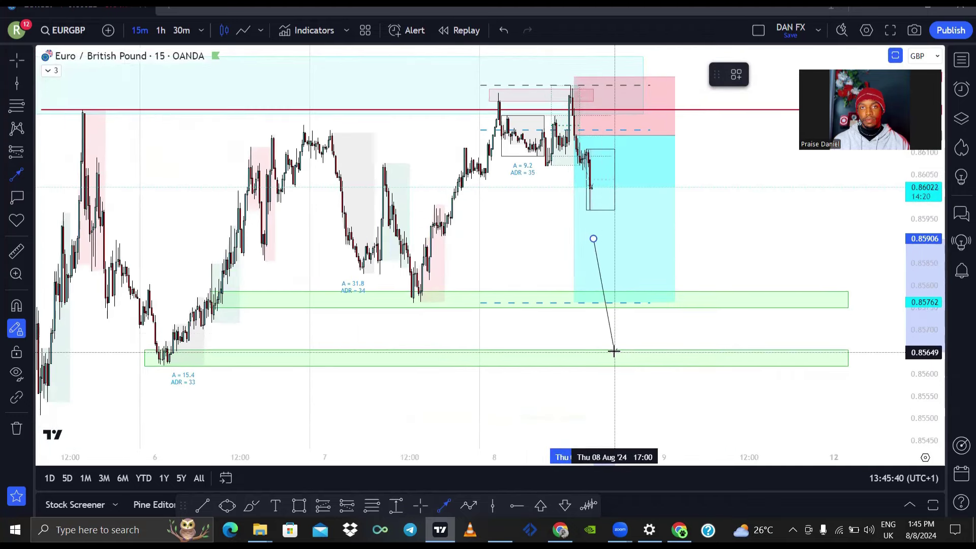
key(Escape)
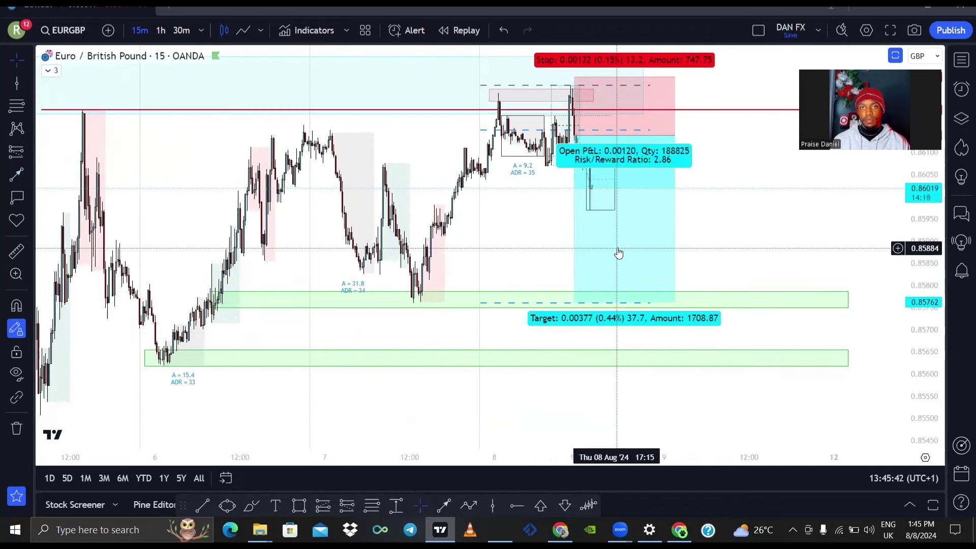
drag(520, 227, 526, 230)
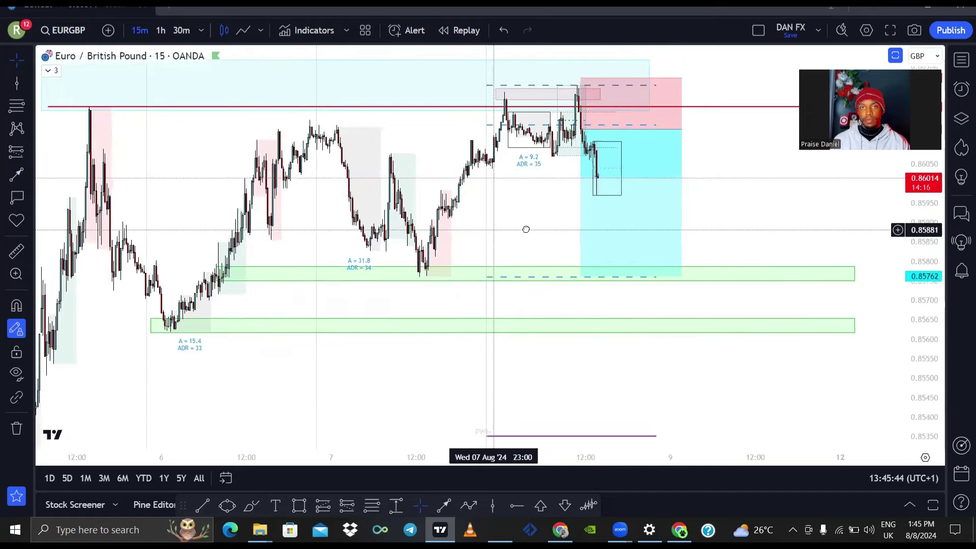
scroll(526, 230, up, 2)
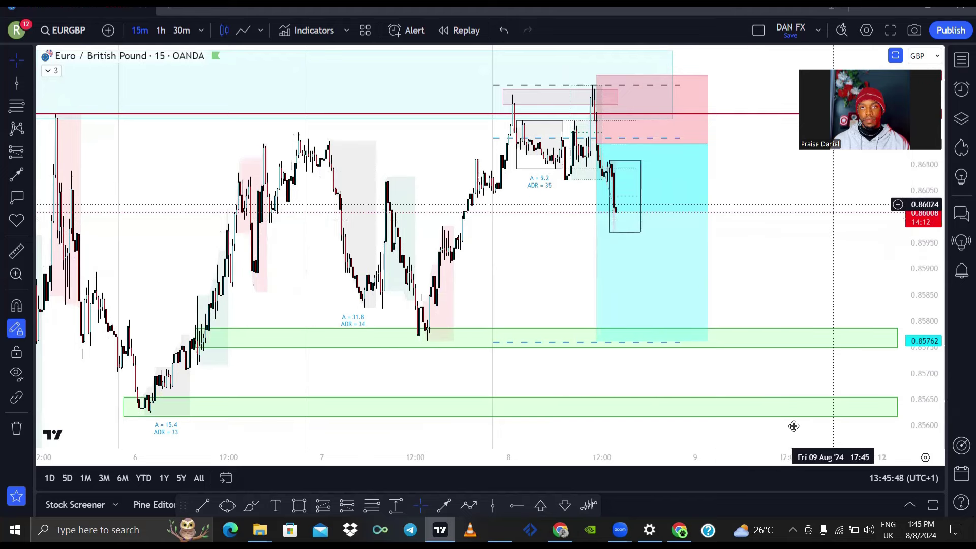
Show the watchlist and step through EURUSD to the USDCAD chart to compare the open positions
key(alt+w)
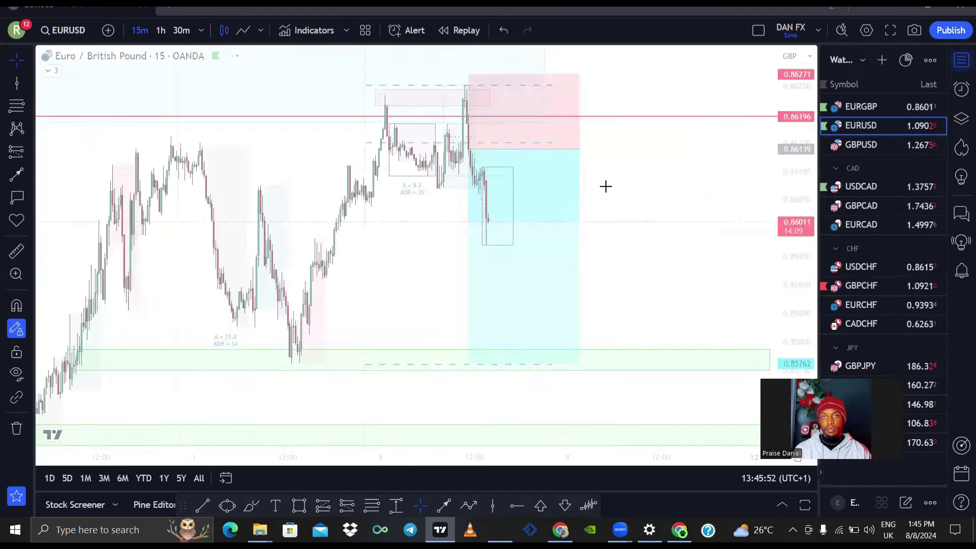
key(Down)
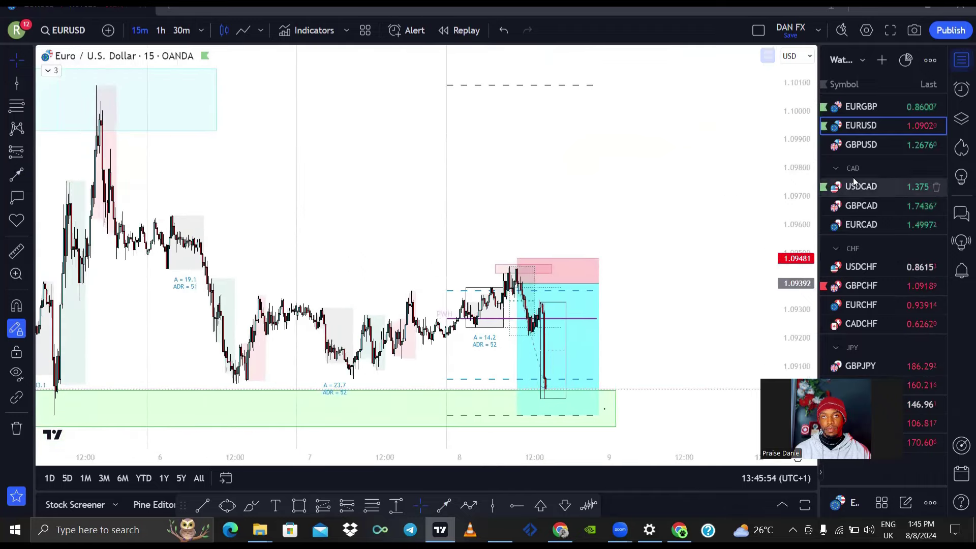
key(Down)
key(Down)
scroll(574, 244, up, 6)
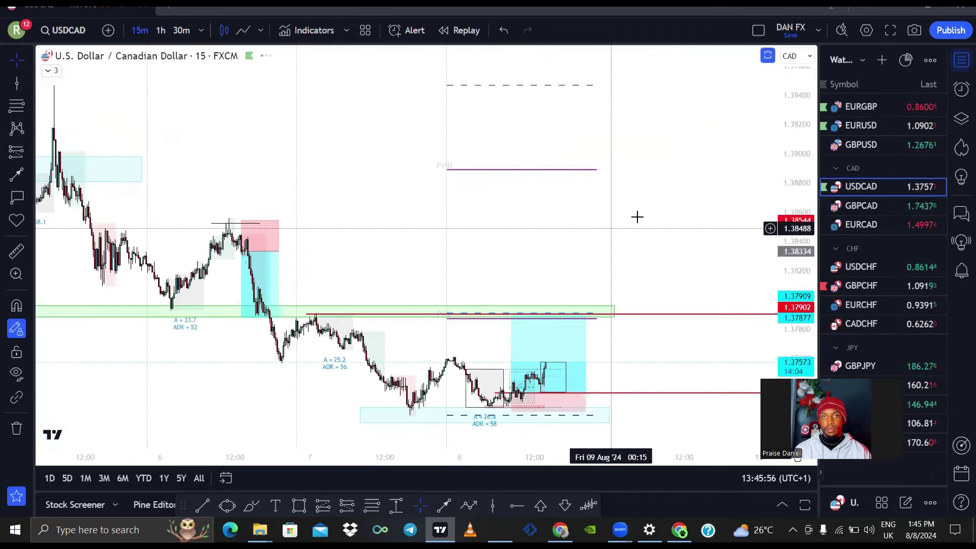
Switch to MetaTrader and show the terminal's list of open trades
key(alt+Tab)
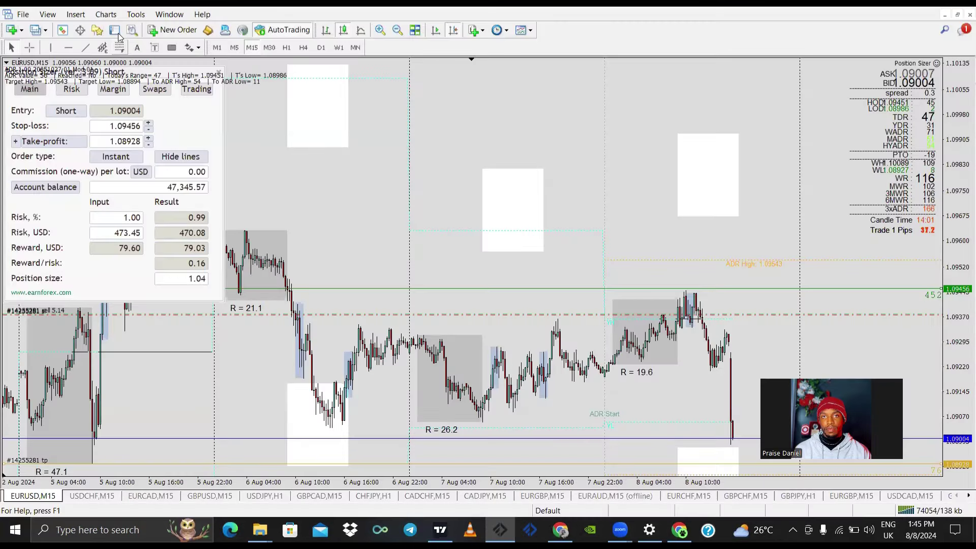
click(117, 32)
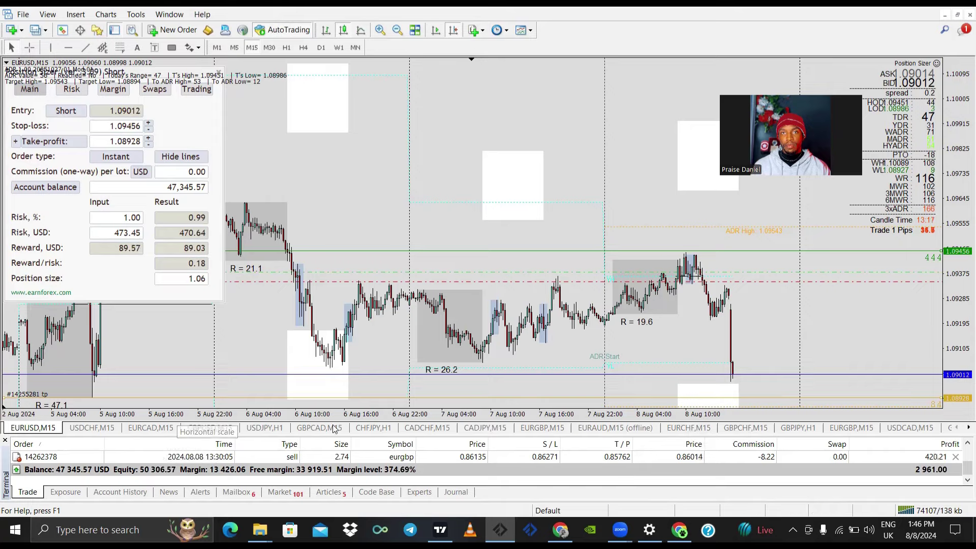
Display the USDCAD,M15 chart and examine the price action around the buy trade's entry on 8 August
click(910, 428)
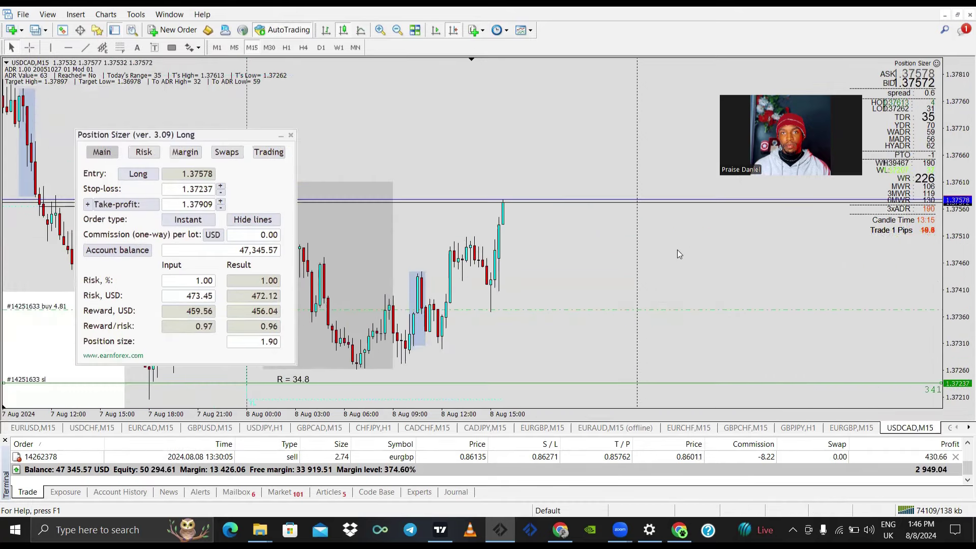
scroll(677, 249, up, 3)
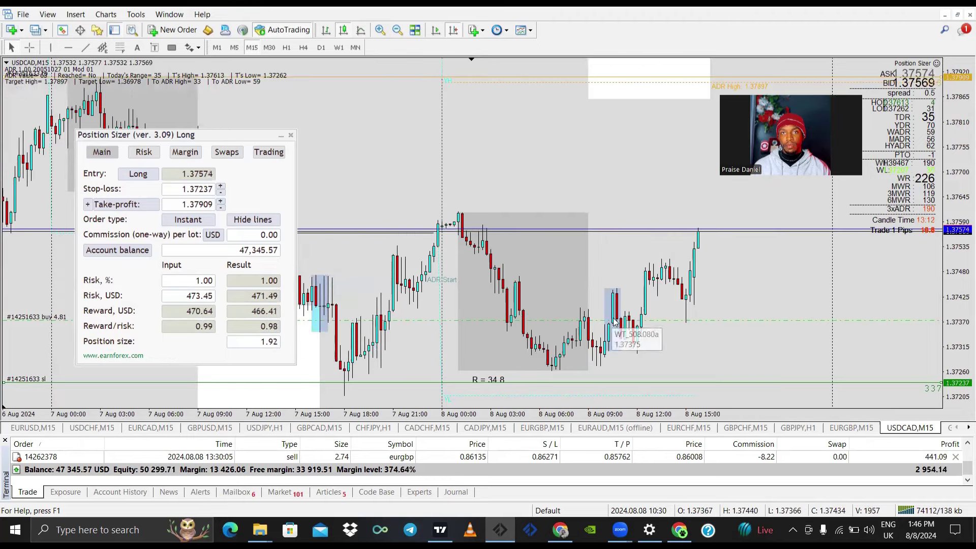
scroll(660, 267, down, 2)
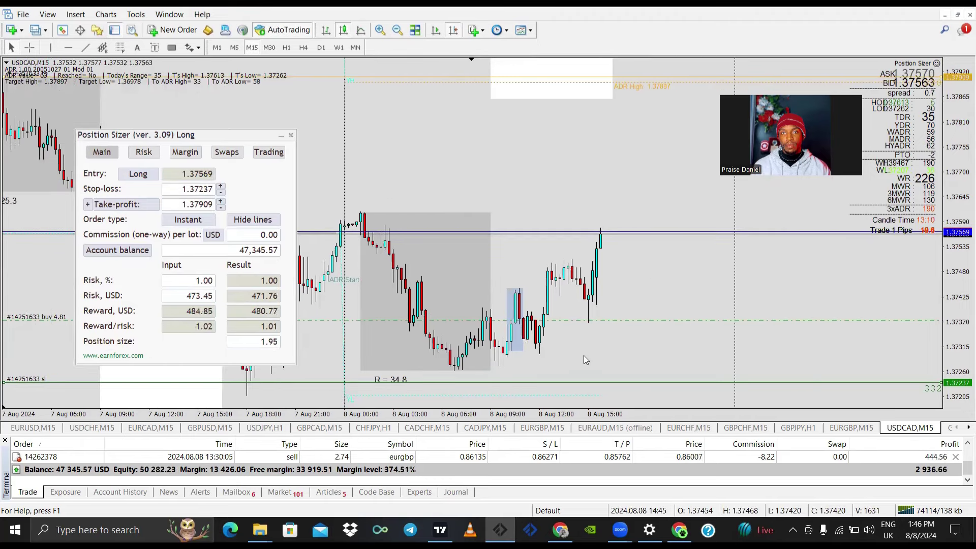
scroll(606, 273, up, 1)
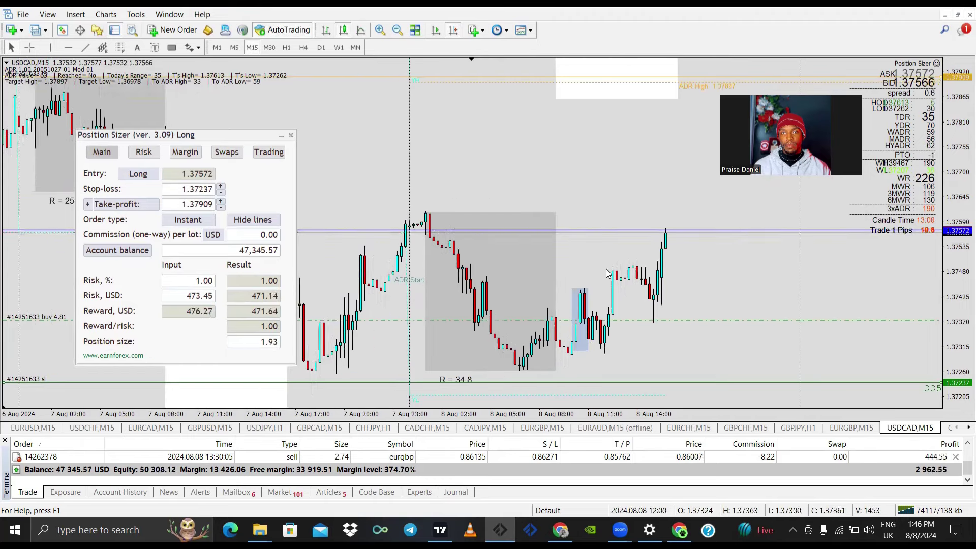
scroll(616, 270, up, 1)
scroll(616, 270, up, 1)
scroll(661, 261, down, 1)
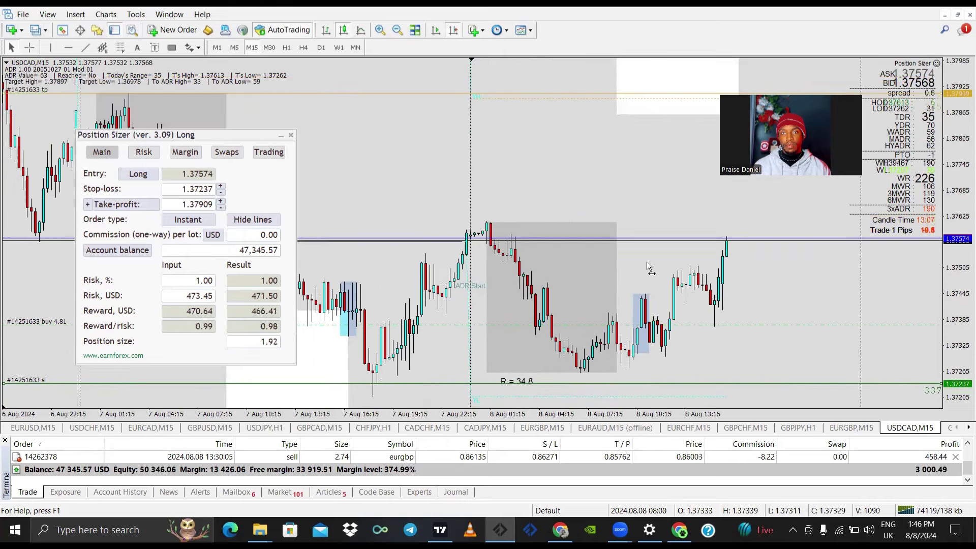
Show the EURGBP,M15 chart and move the open sell trade's stop-loss down to 0.86193
scroll(644, 261, down, 1)
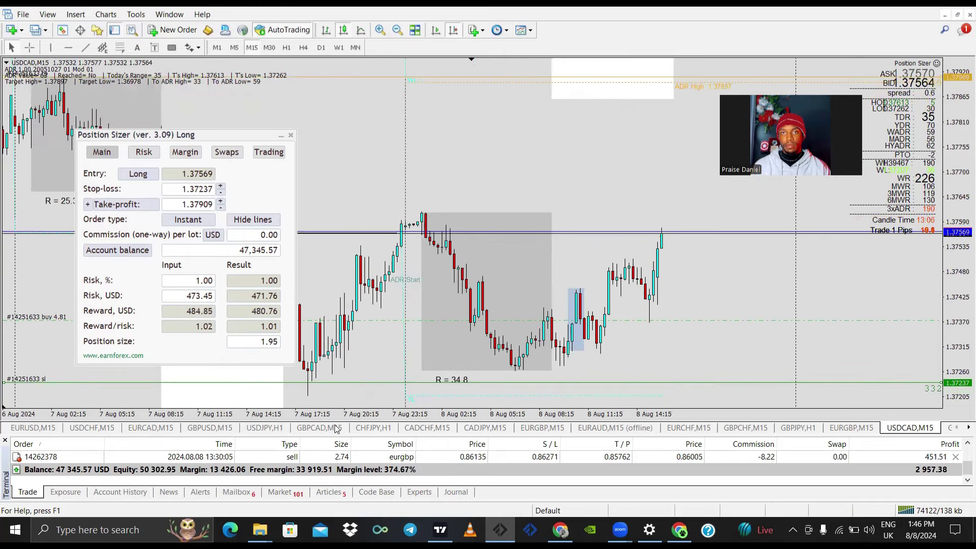
click(523, 427)
scroll(582, 267, up, 1)
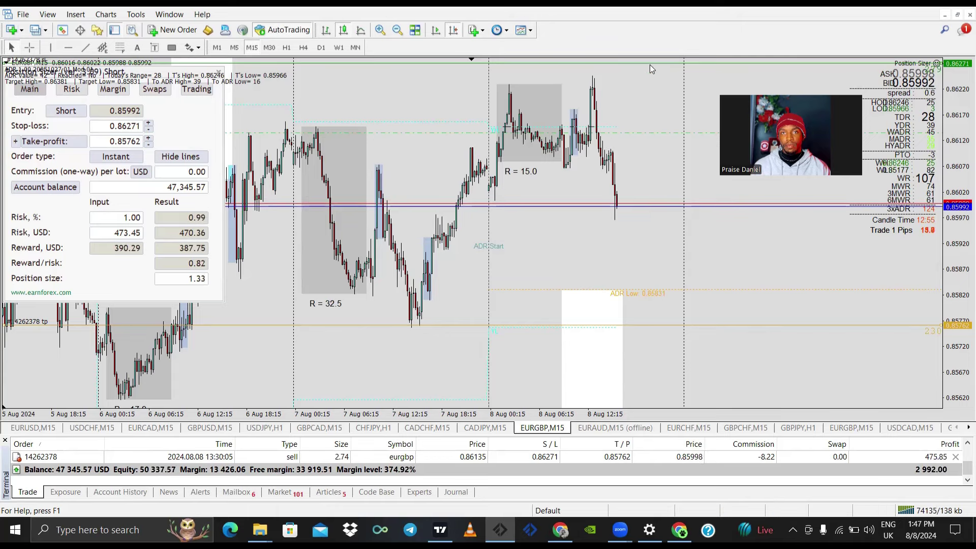
drag(650, 66, 639, 101)
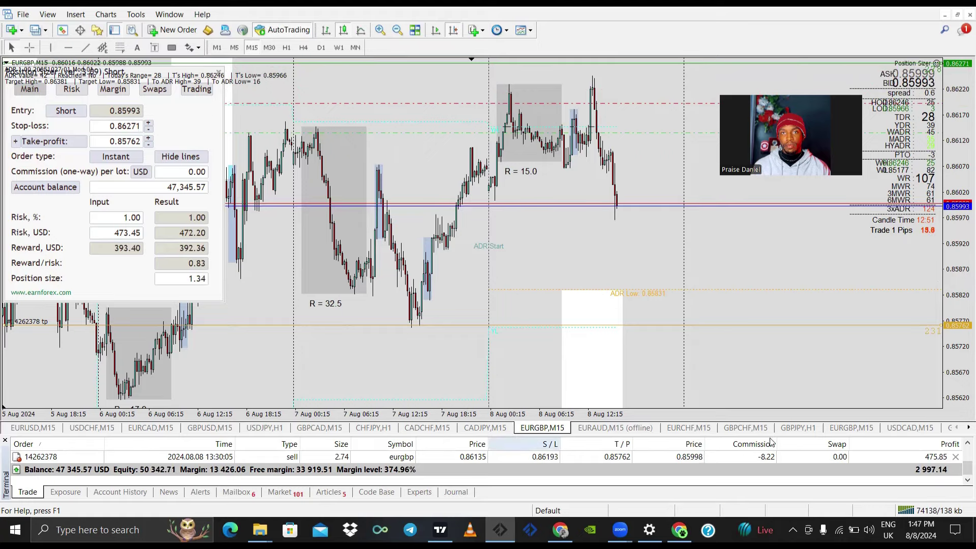
Raise the buy trade's stop-loss on the USDCAD,M15 chart to about 1.3729, and show the EURUSD,M15 chart
click(910, 428)
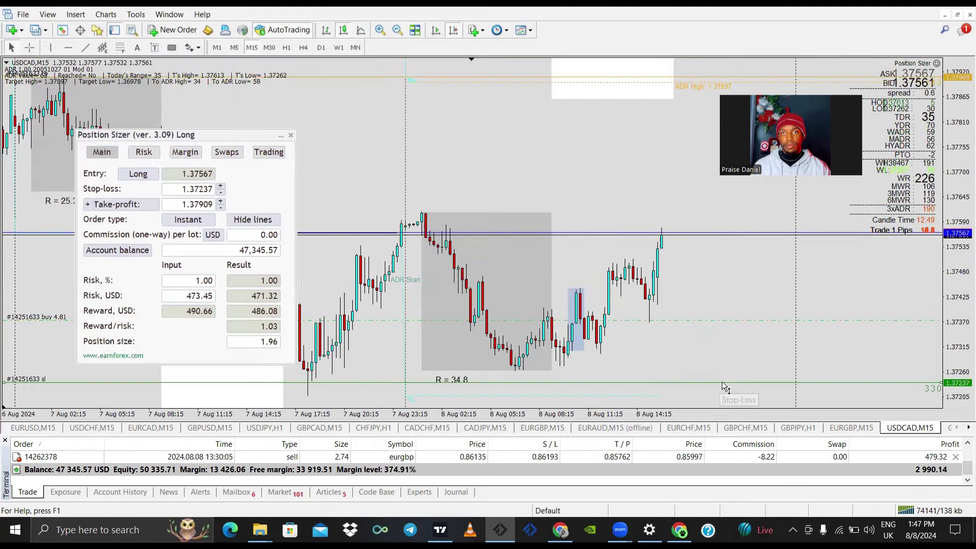
drag(718, 381, 734, 356)
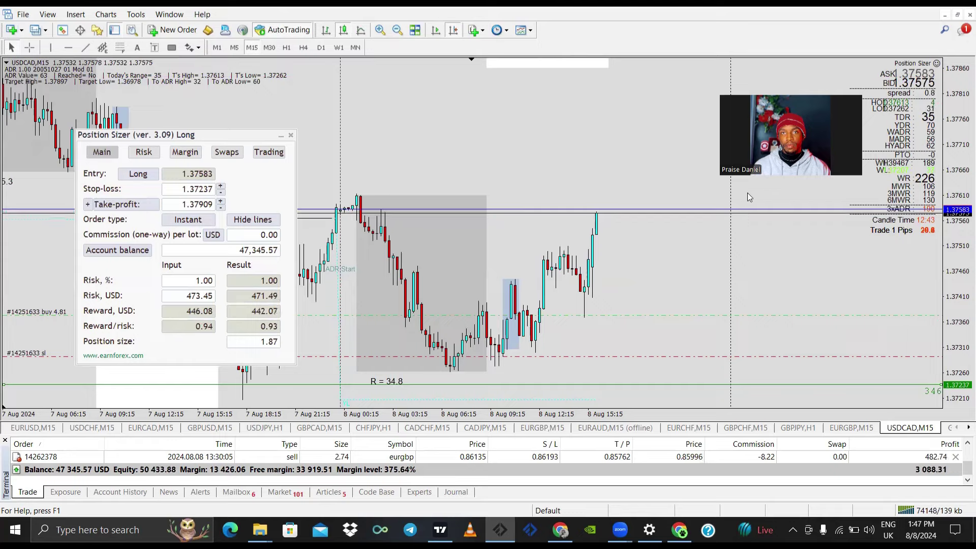
click(53, 427)
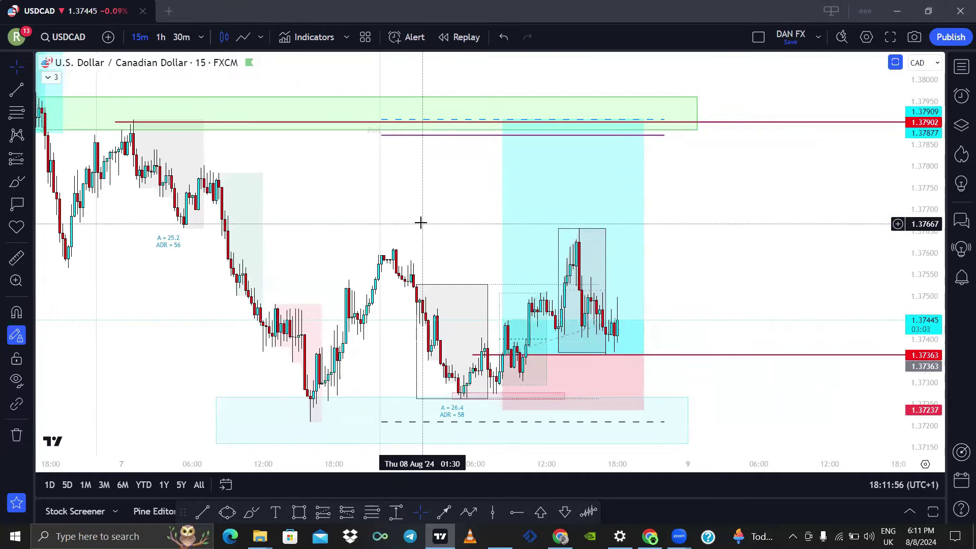
Circle the USDCAD lows near 1.3742 around 15:00 on 8 August with the brush in TradingView, and undo the stroke
scroll(259, 239, up, 3)
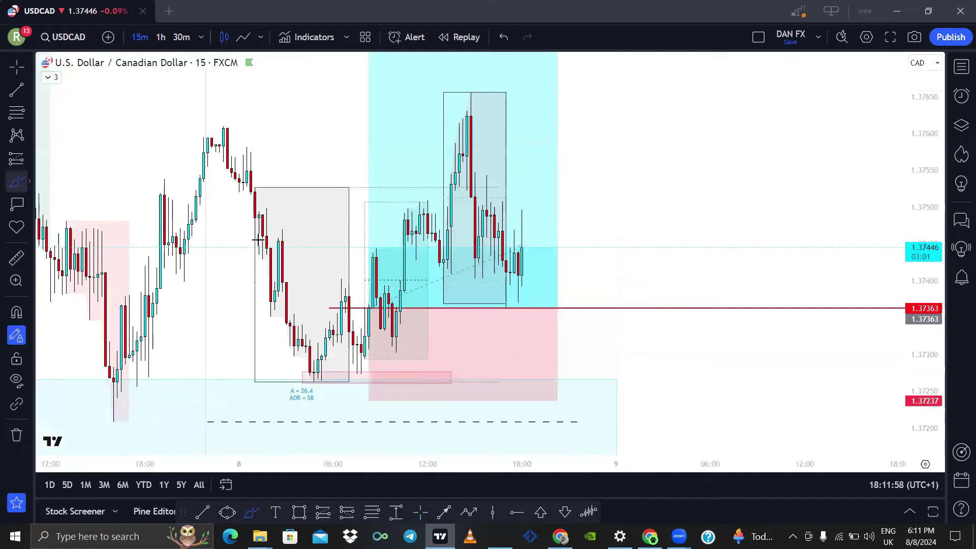
drag(467, 261, 483, 266)
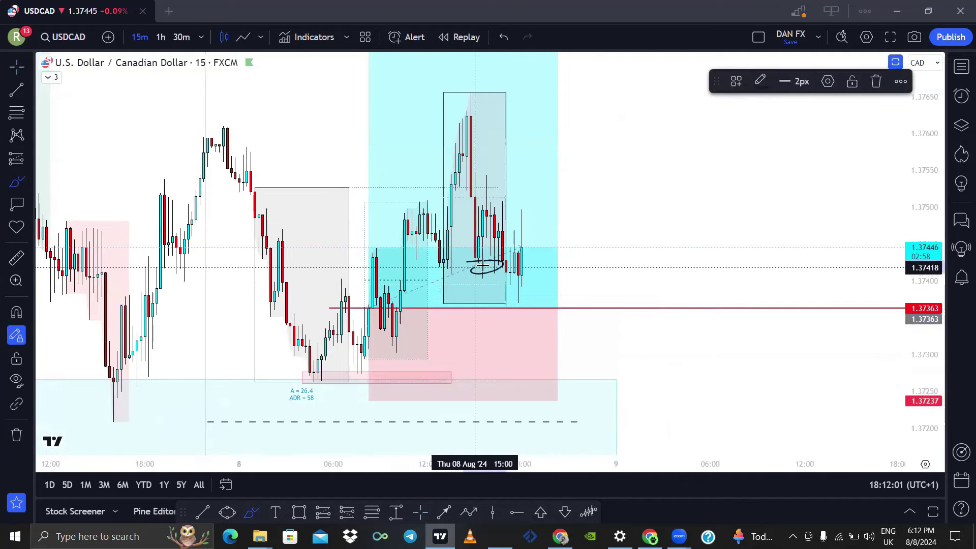
click(505, 41)
Examine the USDCAD long position's price action between its entry and the target in the green zone above
scroll(549, 214, down, 3)
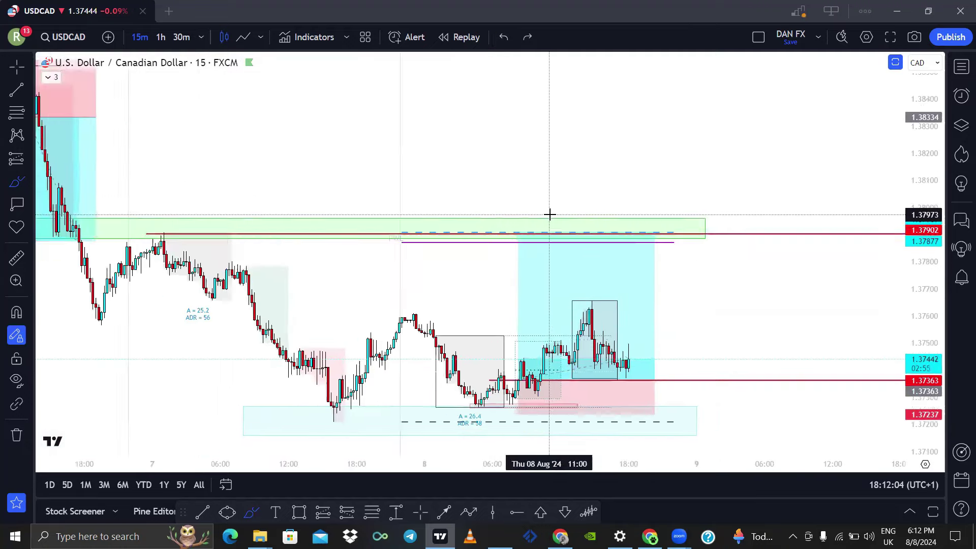
scroll(549, 214, up, 3)
key(Escape)
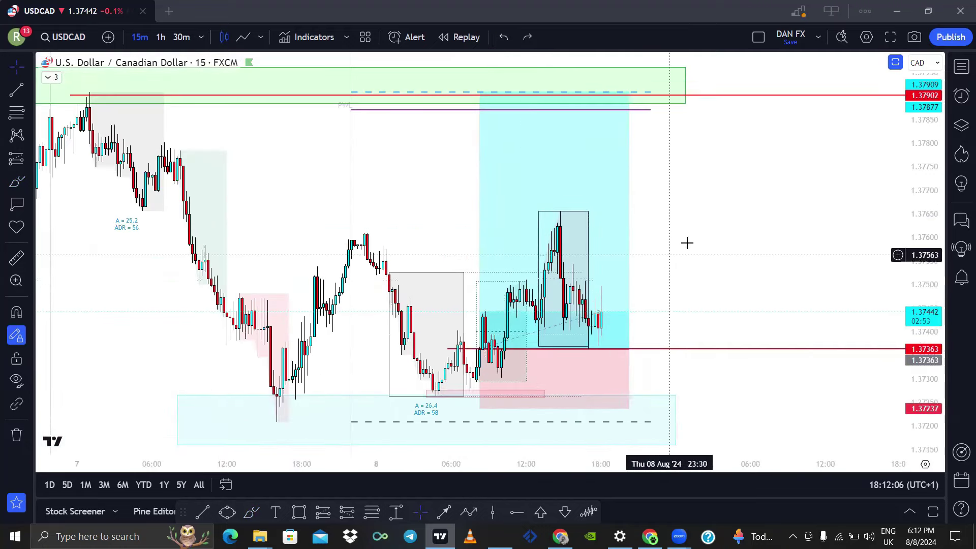
scroll(706, 229, down, 3)
scroll(666, 197, up, 3)
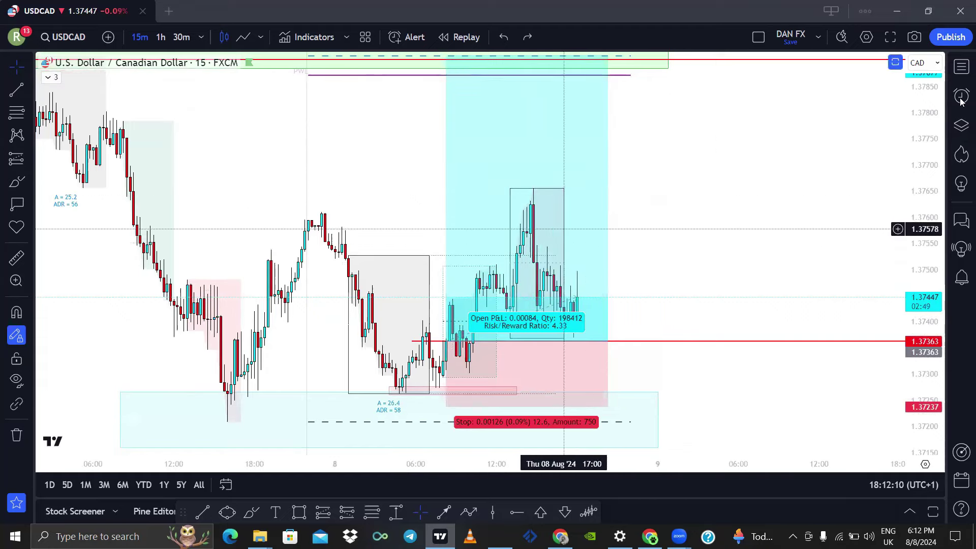
Show the EURGBP chart from the watchlist and examine the short position's move from entry to target
click(962, 67)
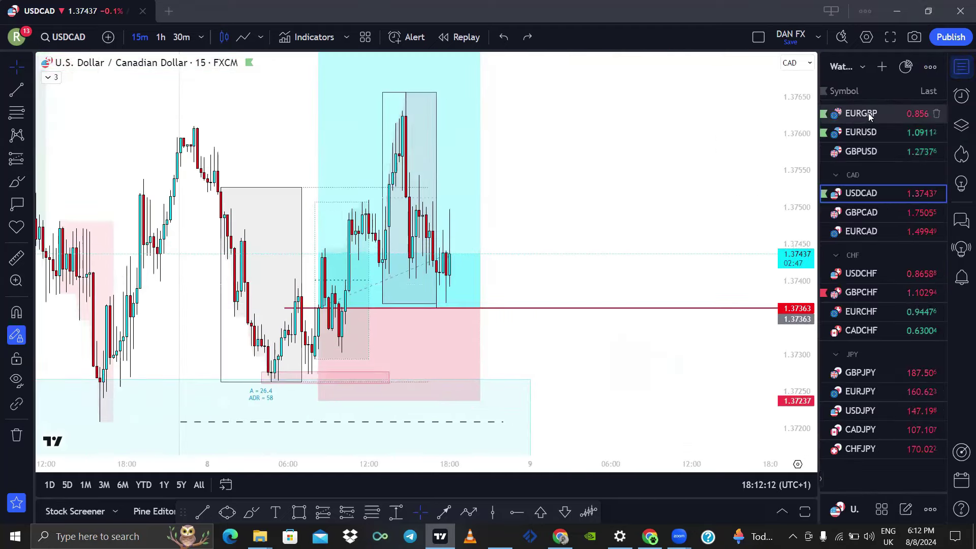
click(869, 116)
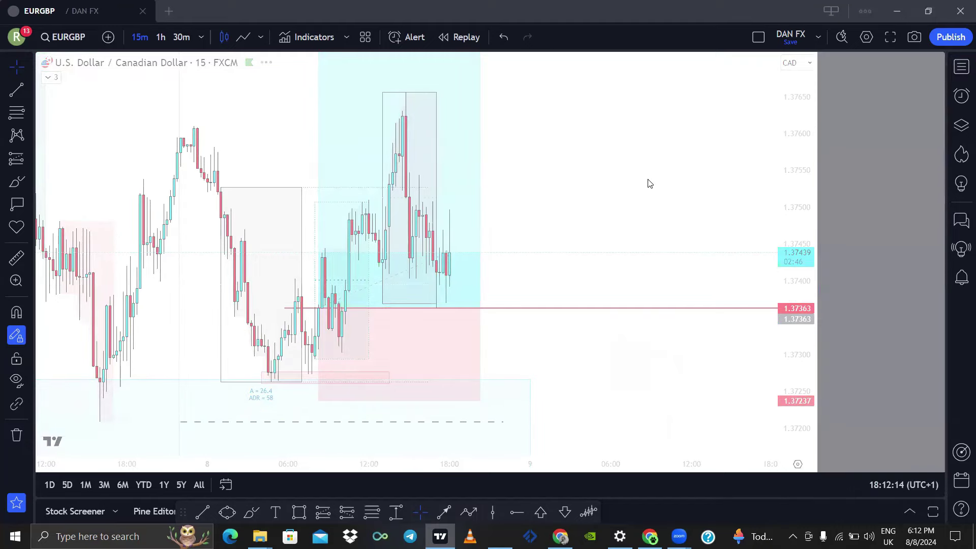
scroll(517, 255, down, 3)
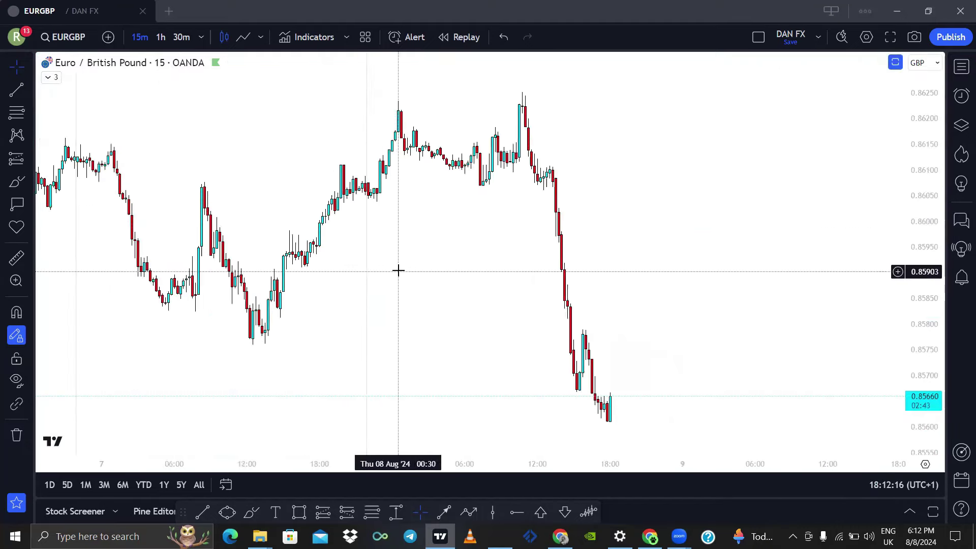
scroll(398, 271, up, 2)
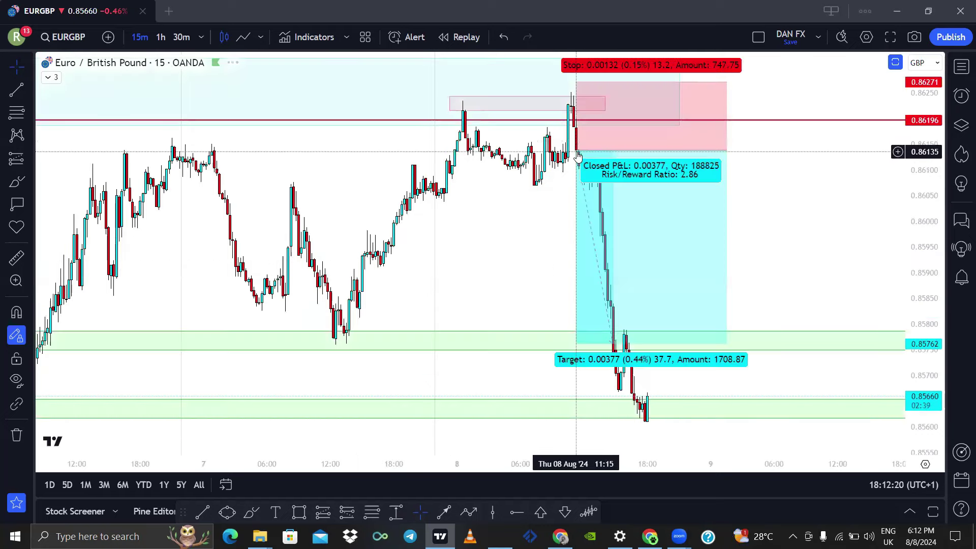
drag(435, 258, 487, 313)
scroll(487, 313, down, 2)
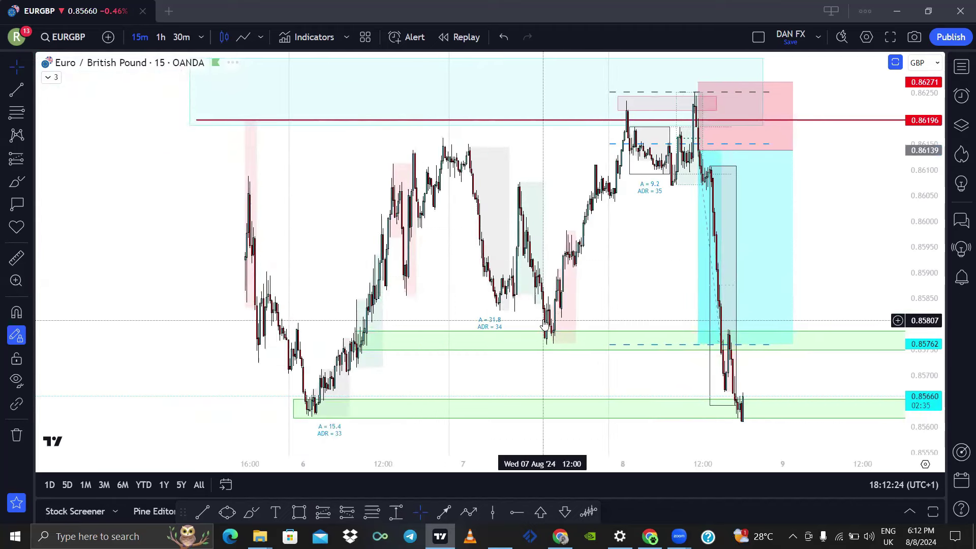
Mark the EURGBP short position's target at the upper green zone with a brush stroke, and undo it
click(17, 181)
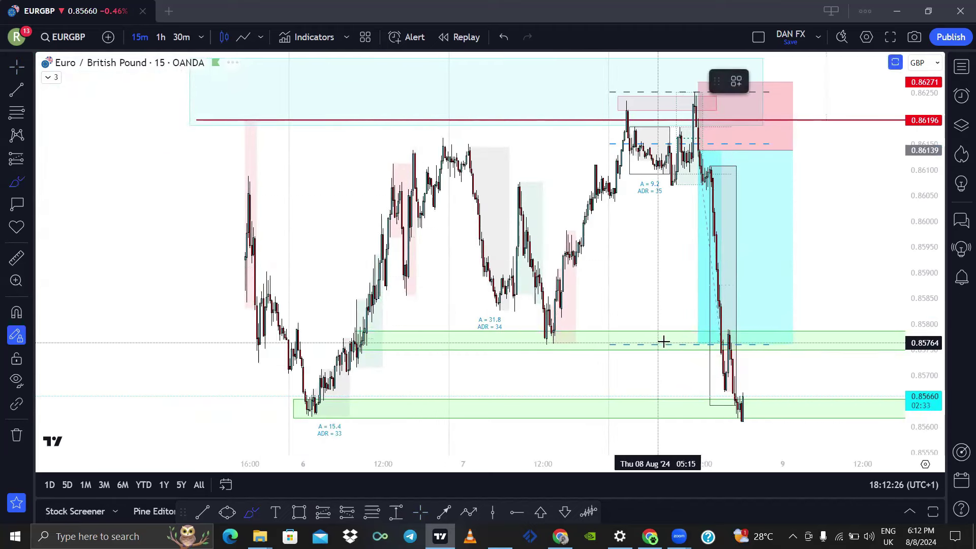
mouse_move(662, 342)
mouse_down()
mouse_move(761, 316)
mouse_move(668, 337)
mouse_up()
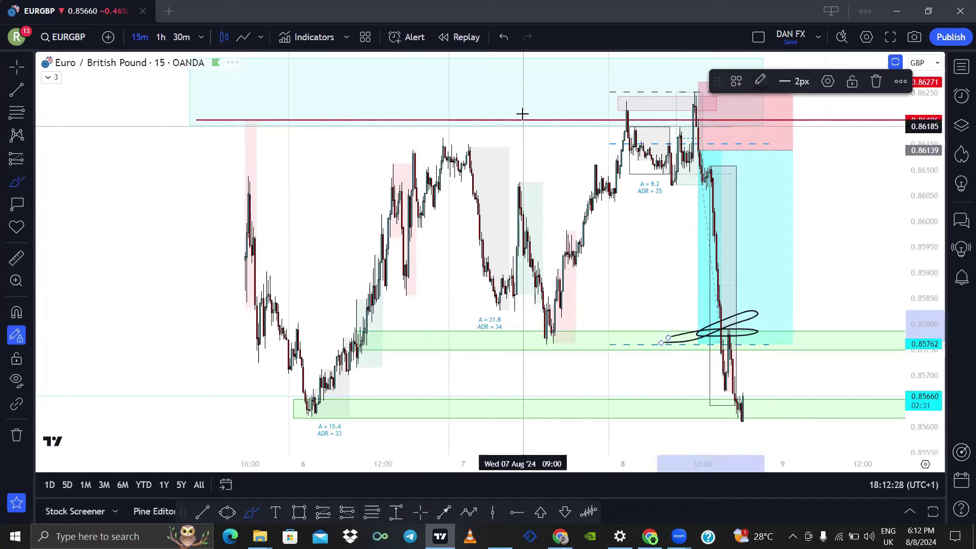
click(509, 39)
Unlock the EURGBP short position drawing and lower its target to 0.85755
right_click(667, 251)
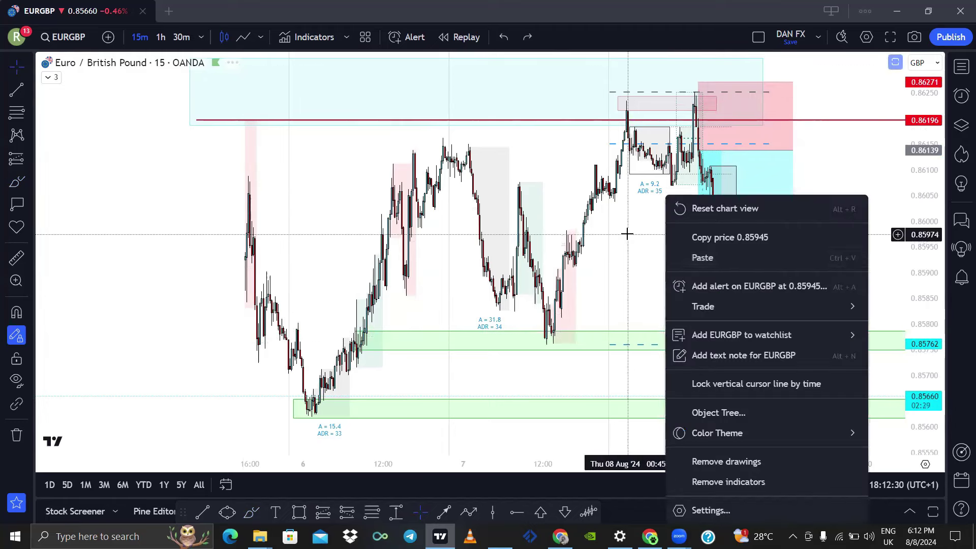
click(681, 209)
click(701, 249)
scroll(700, 249, down, 2)
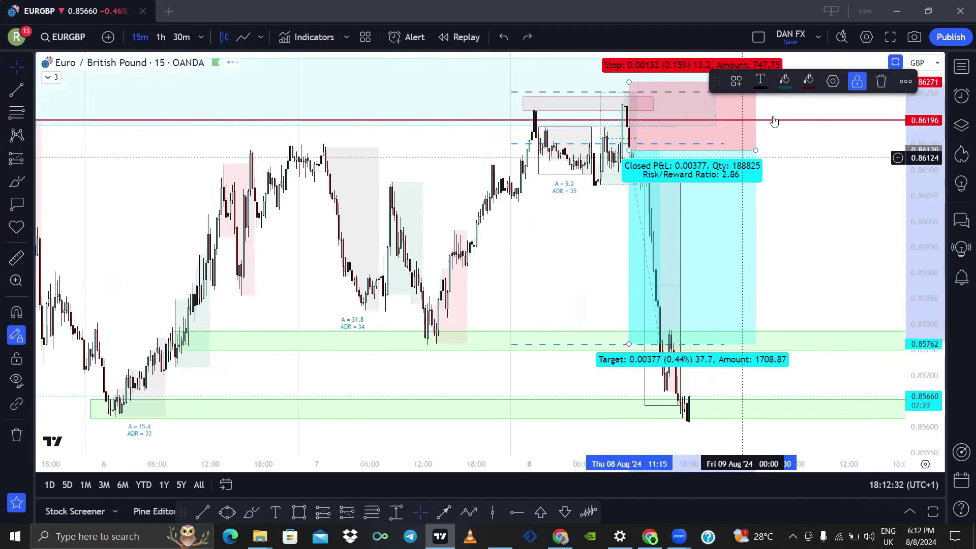
drag(629, 344, 584, 346)
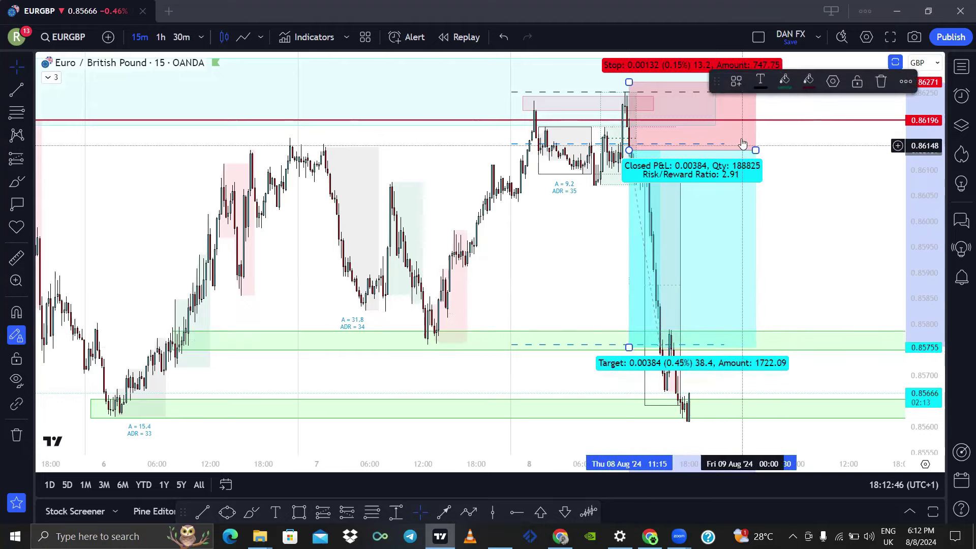
Show the EURUSD chart from the watchlist and read the short position's stop, target and risk/reward labels
scroll(803, 198, down, 2)
scroll(584, 272, right, 3)
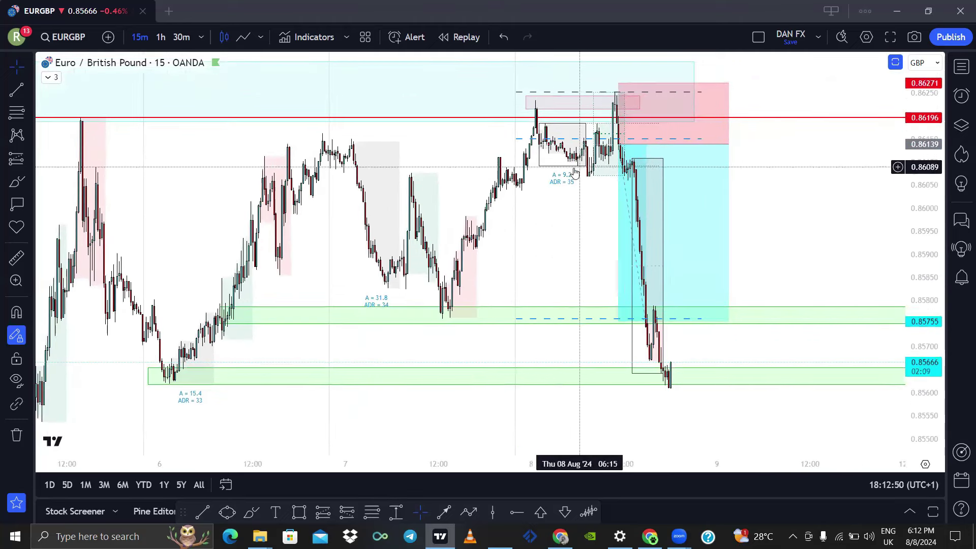
scroll(549, 227, up, 2)
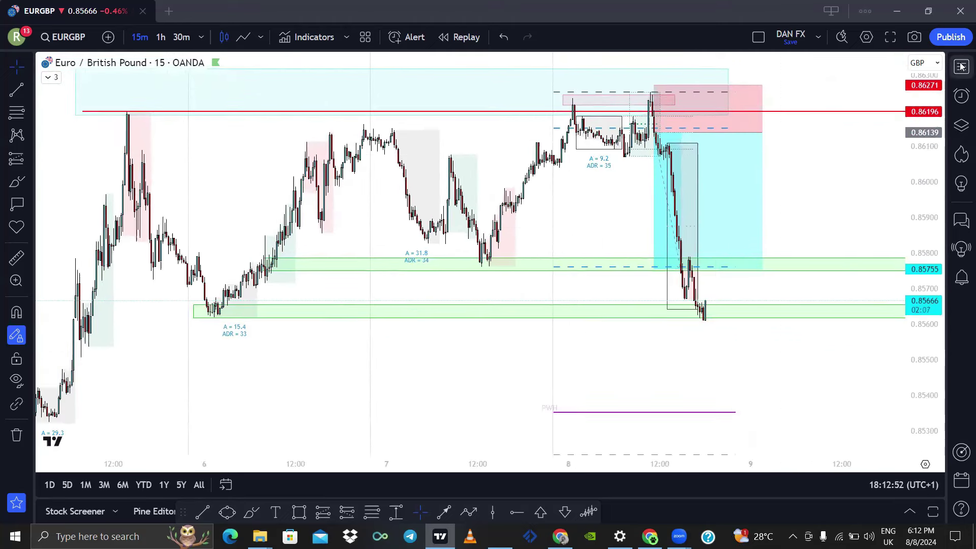
click(961, 70)
key(Down)
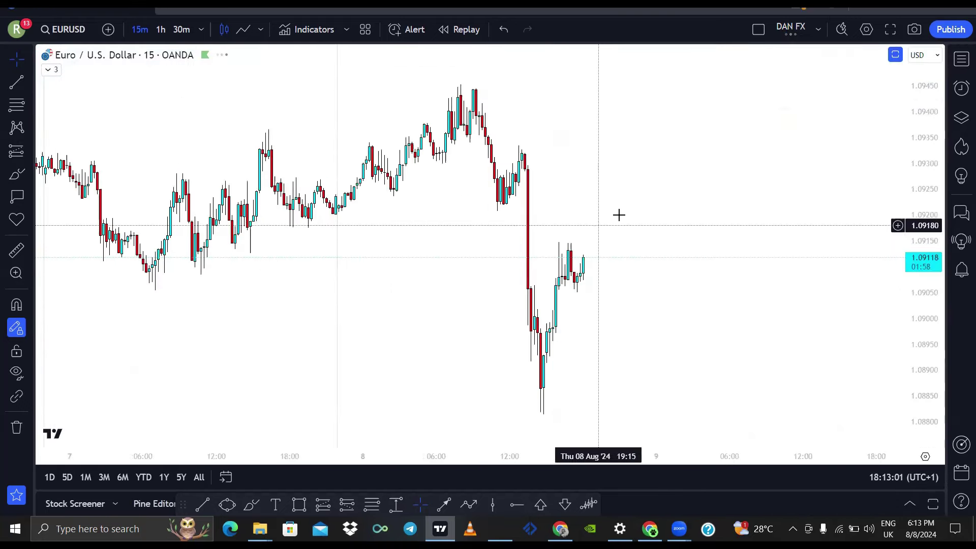
scroll(324, 162, left, 5)
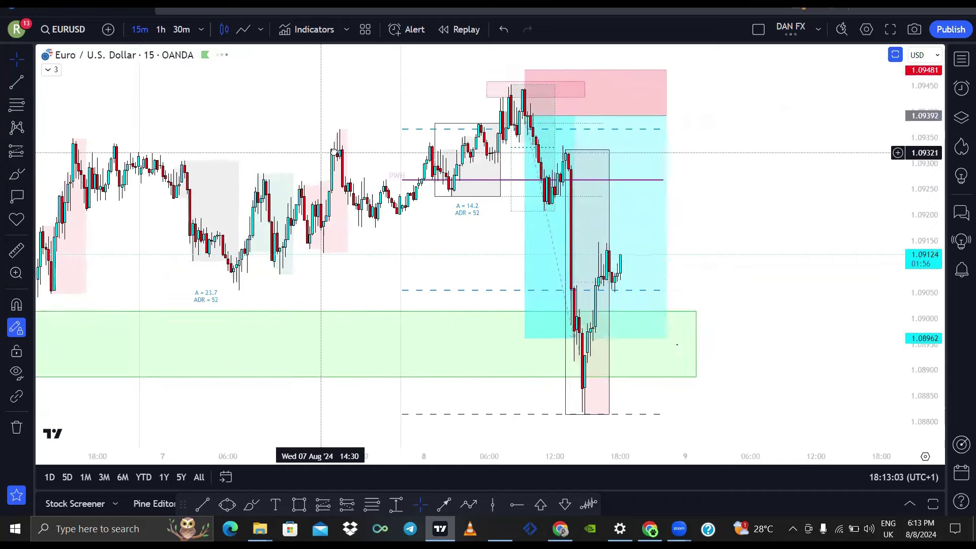
scroll(438, 285, up, 2)
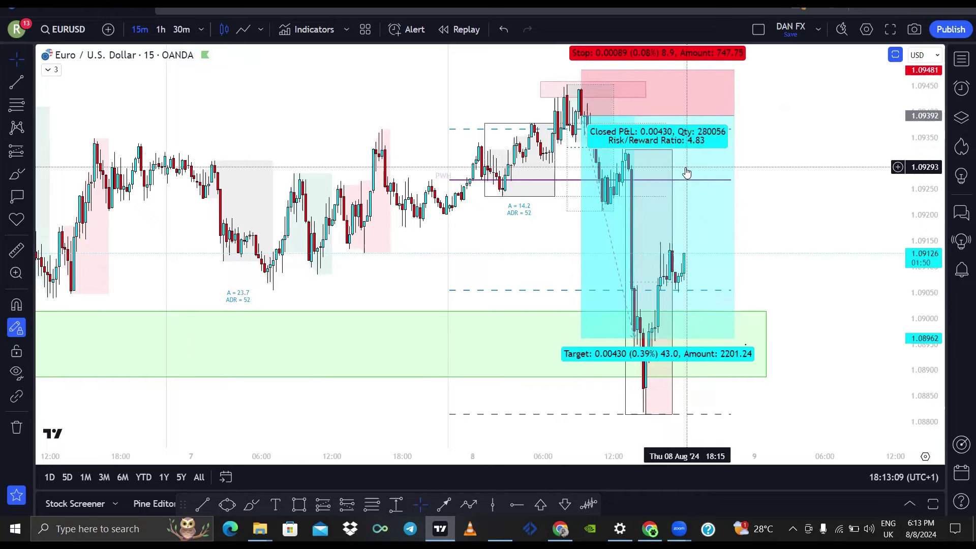
scroll(286, 244, down, 5)
scroll(283, 242, up, 5)
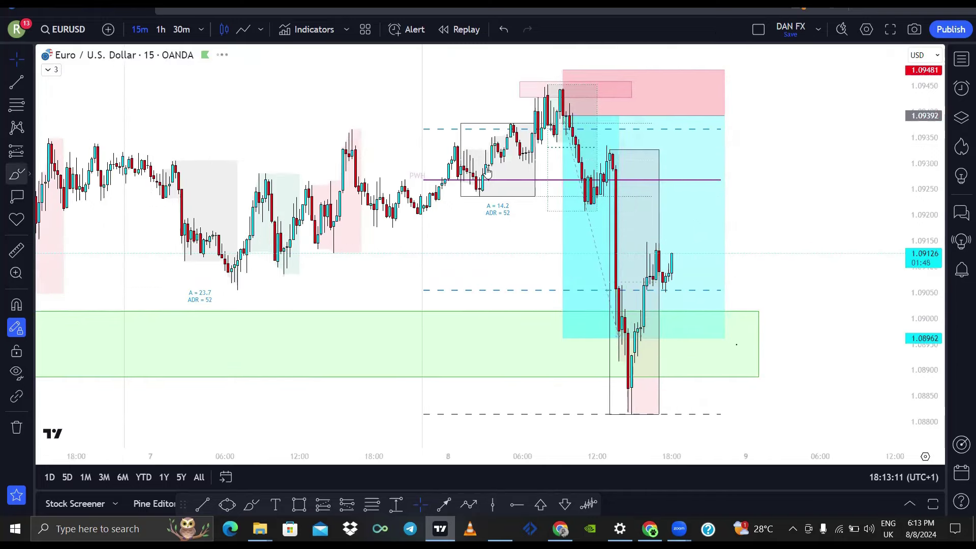
mouse_move(680, 146)
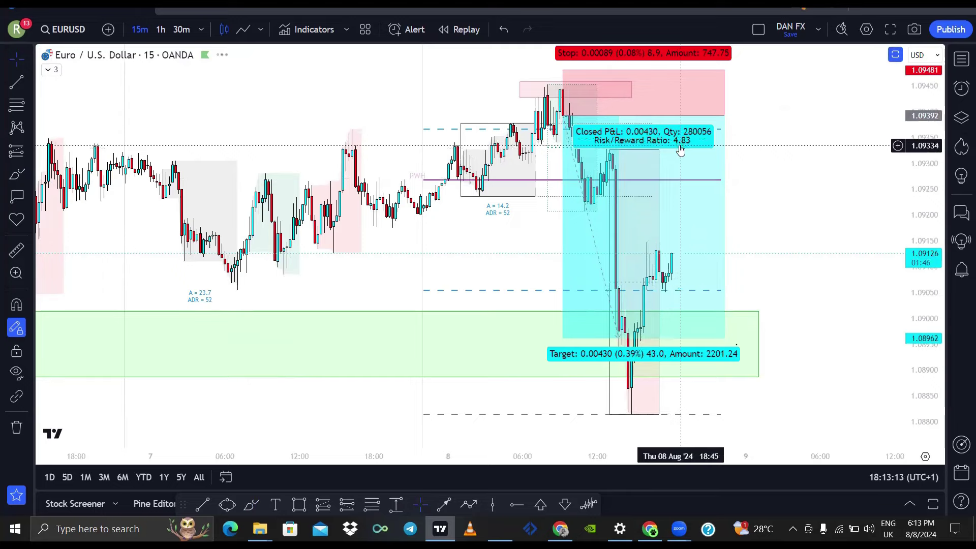
mouse_move(585, 133)
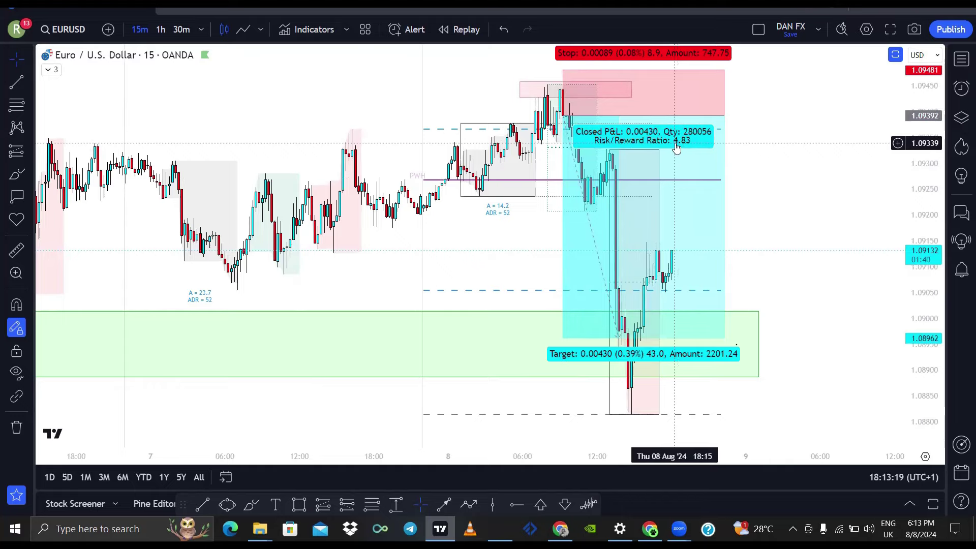
Examine the EURUSD price action from 5 to 8 August around the short position and the green demand zone
scroll(591, 162, down, 2)
scroll(590, 161, down, 2)
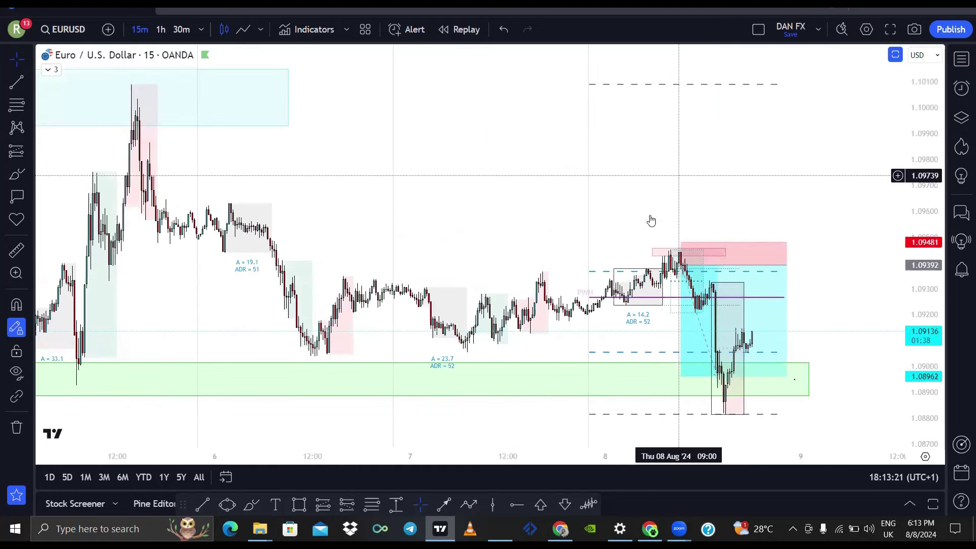
scroll(621, 207, up, 2)
scroll(593, 244, down, 2)
scroll(213, 302, up, 2)
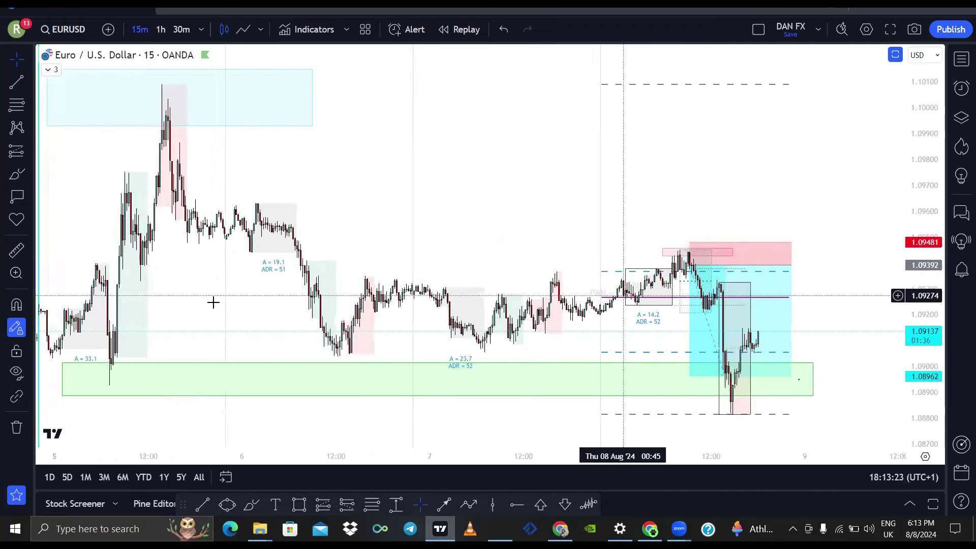
scroll(651, 316, down, 2)
scroll(619, 355, up, 2)
scroll(579, 331, up, 1)
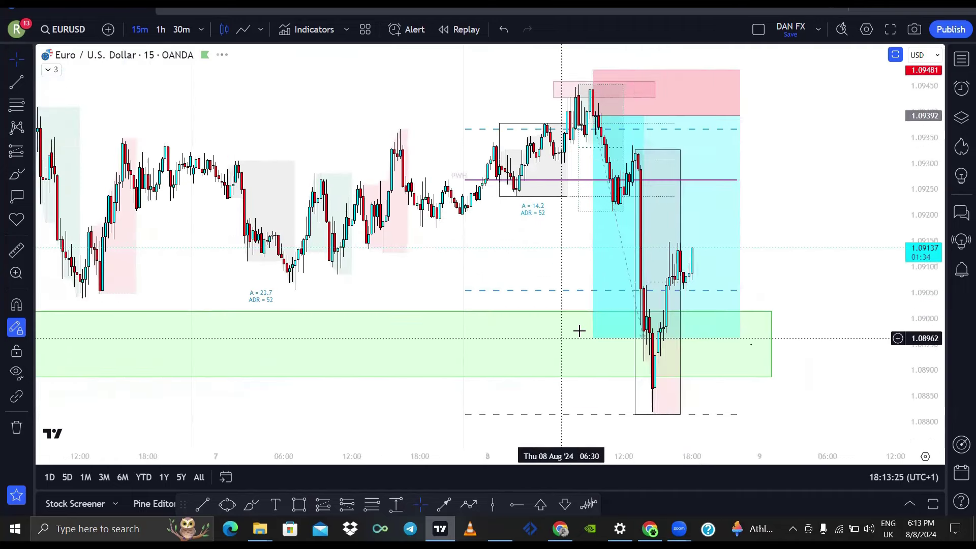
scroll(612, 265, down, 1)
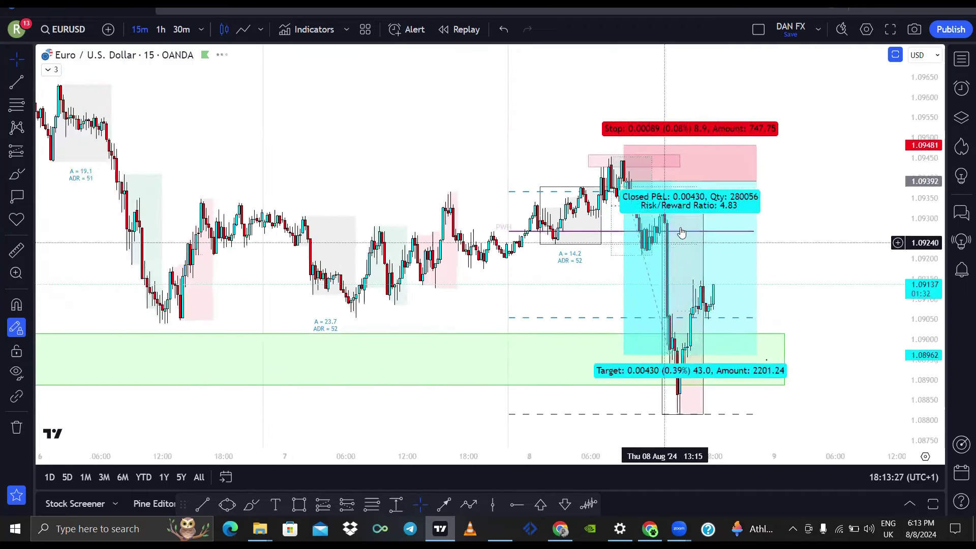
scroll(753, 214, up, 1)
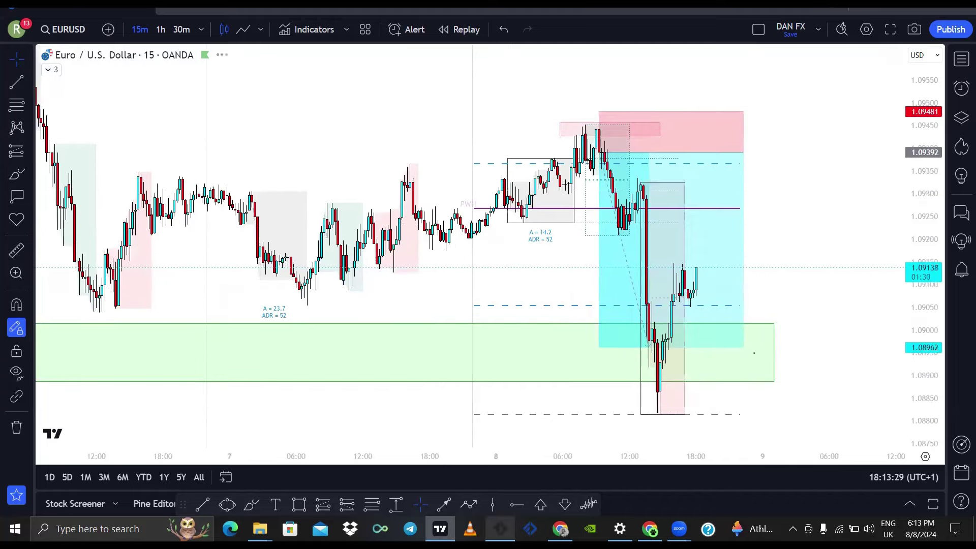
Switch to MetaTrader and show the USDCAD,M15 chart with the terminal's trade list
key(alt+Tab)
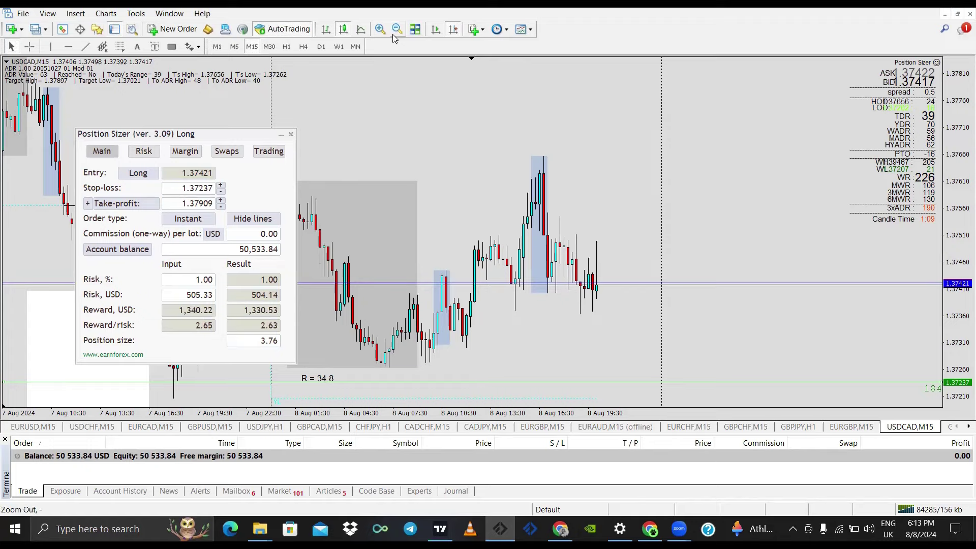
View more USDCAD,M15 history, return to TradingView and review the EURUSD 15-minute chart from 5 August up to the short position
key(minus)
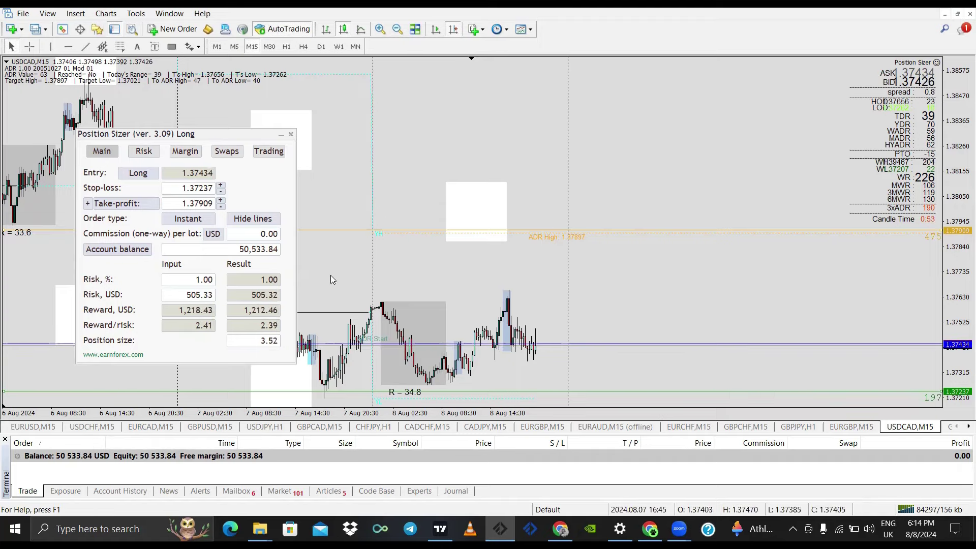
click(905, 9)
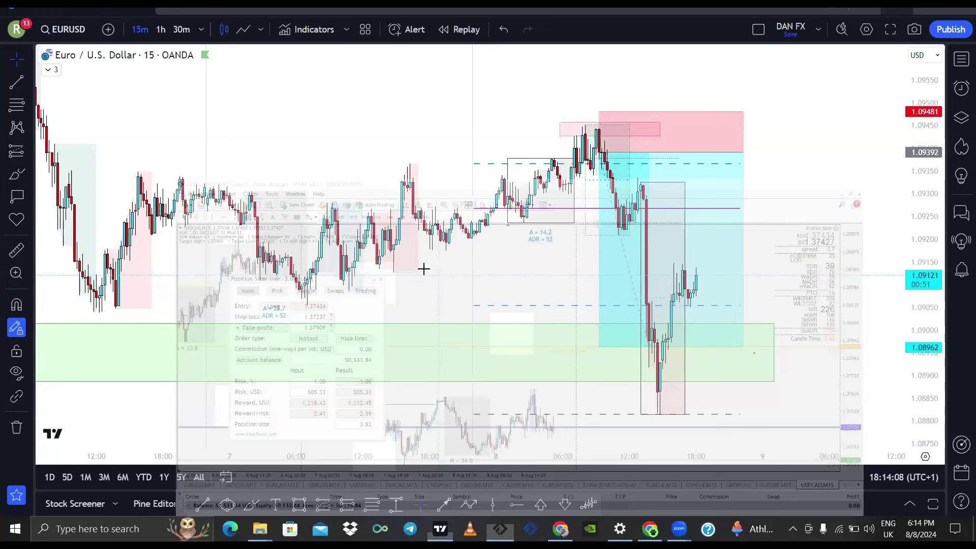
scroll(386, 188, down, 3)
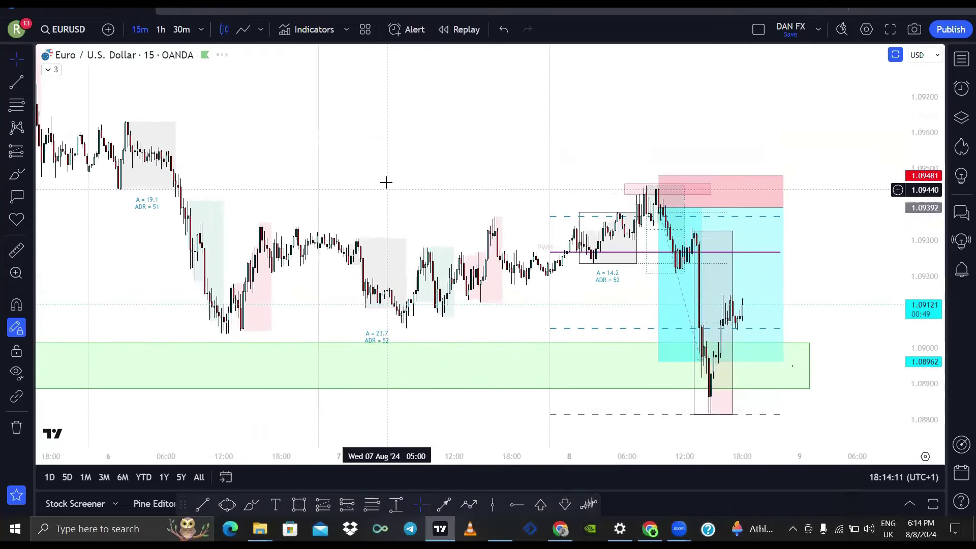
scroll(419, 188, up, 2)
scroll(407, 169, down, 2)
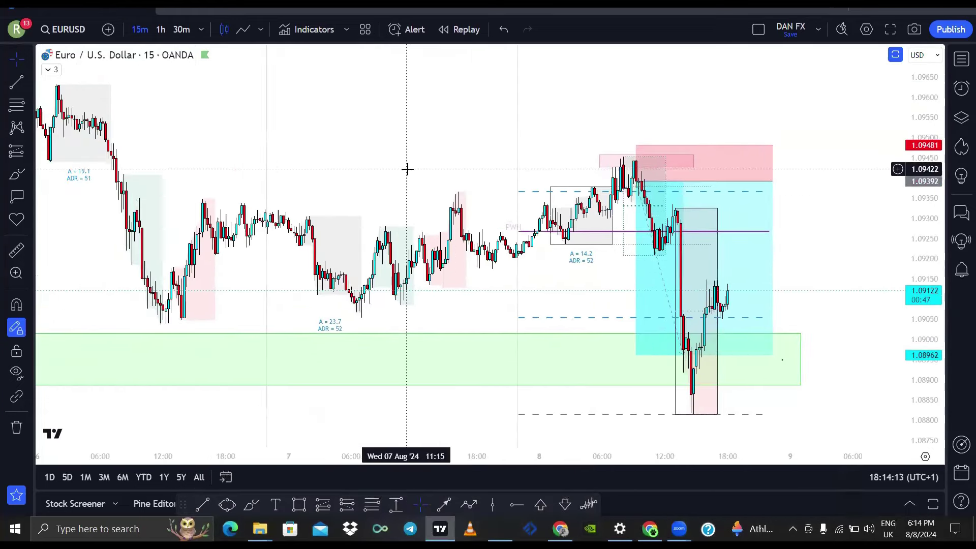
scroll(407, 163, down, 4)
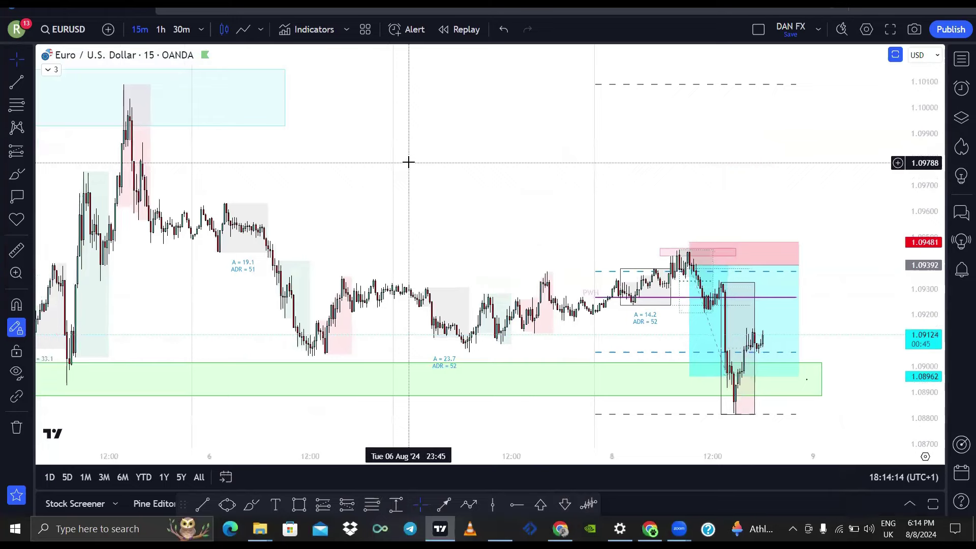
scroll(425, 175, up, 5)
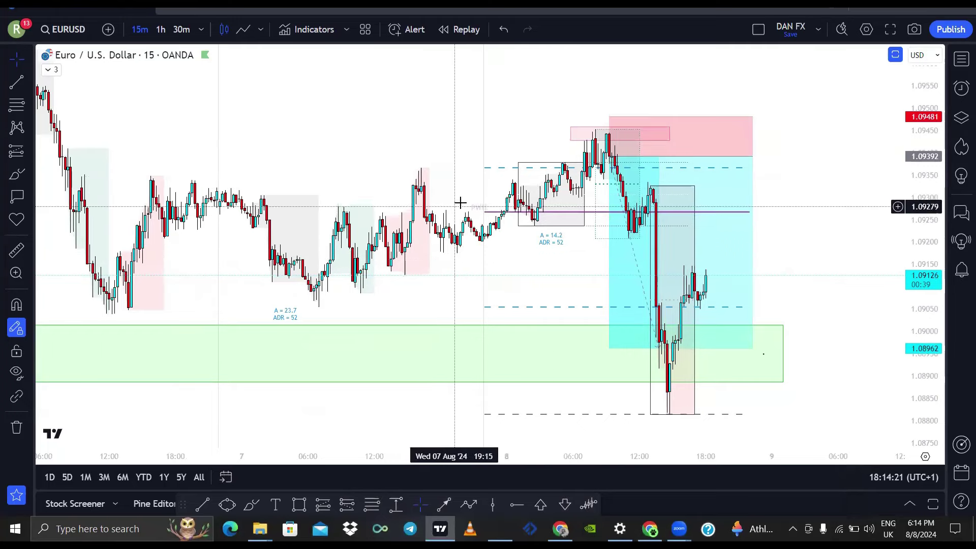
scroll(420, 136, down, 5)
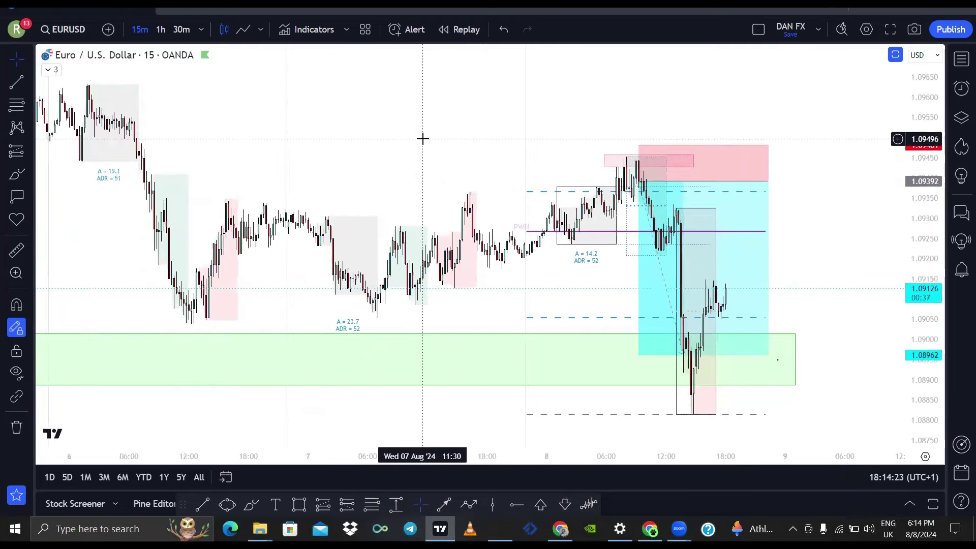
scroll(422, 162, left, 2)
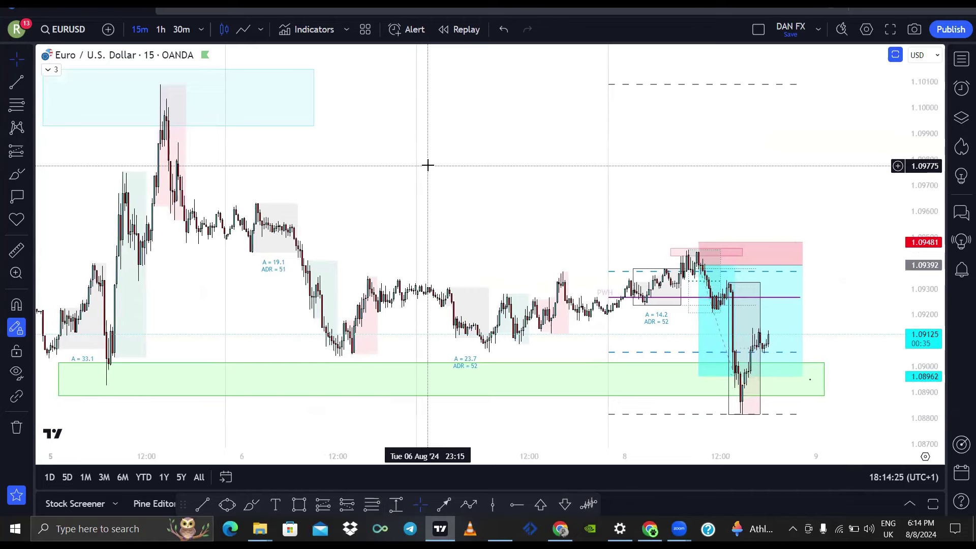